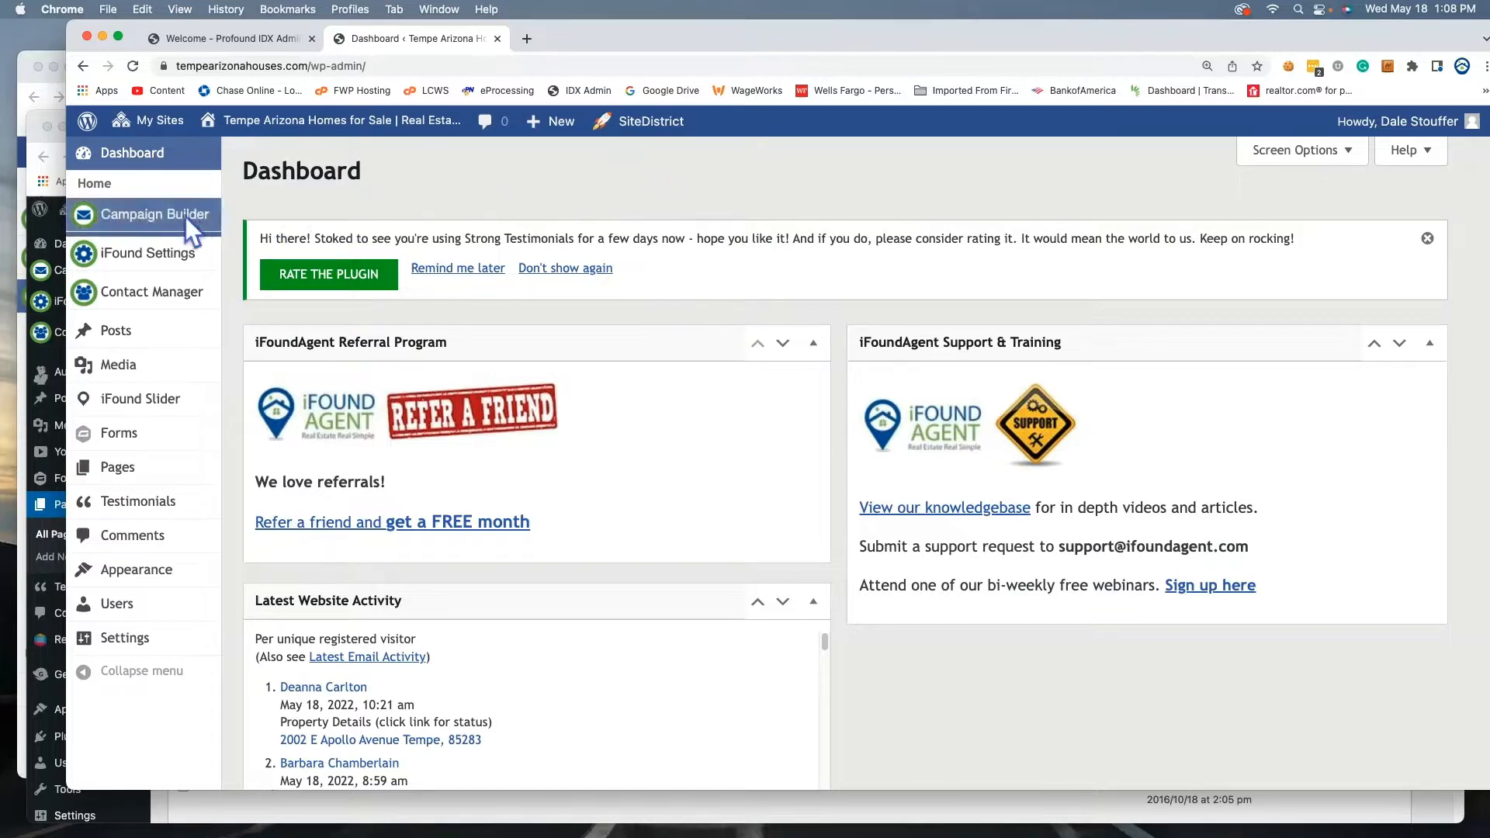
- Open the Drip Campaign builder and look over its contact, template, title, schedule and branding sections
mouse_move(183, 217)
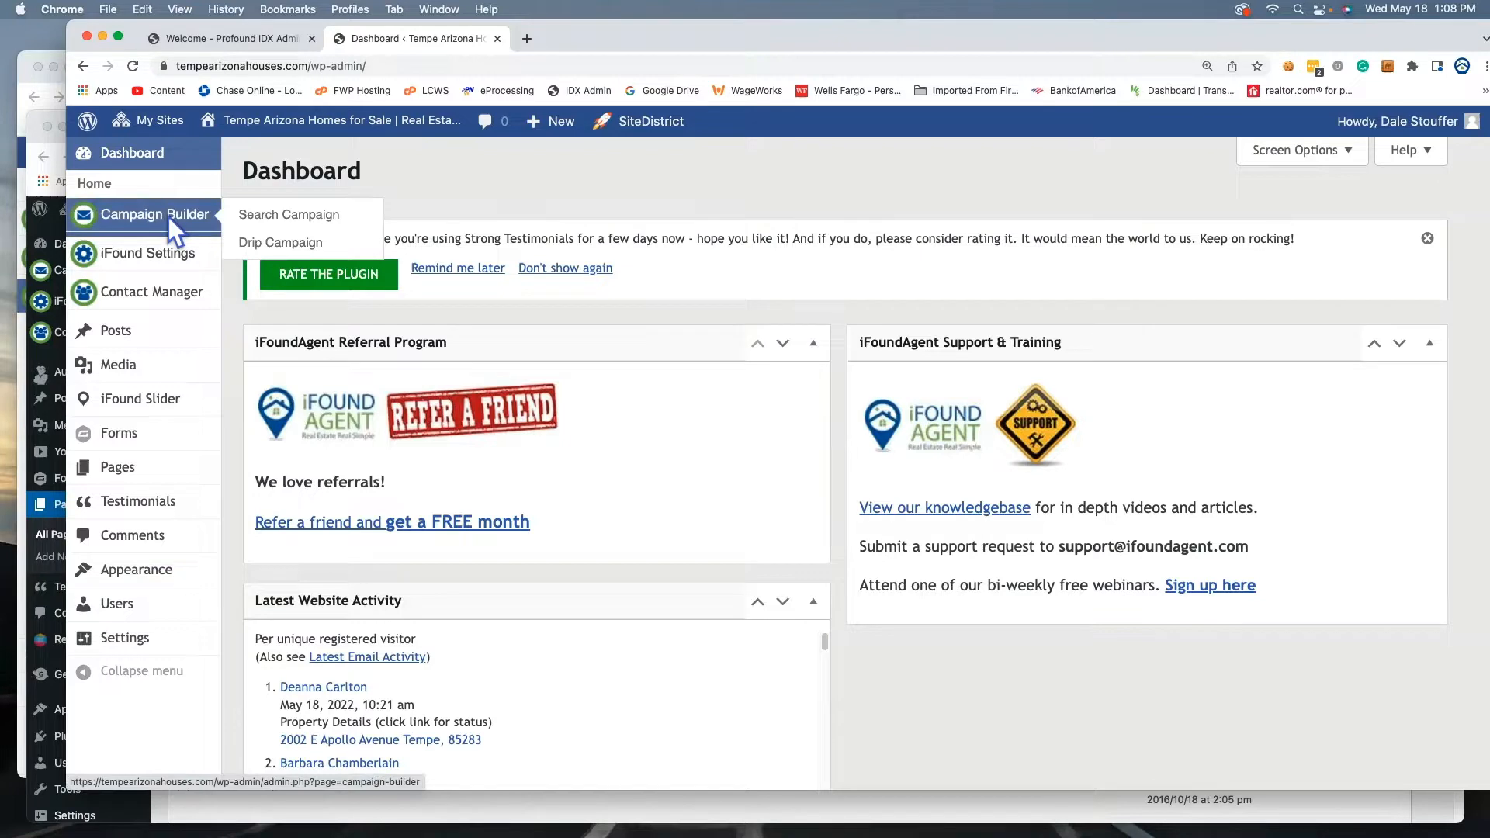
click(291, 244)
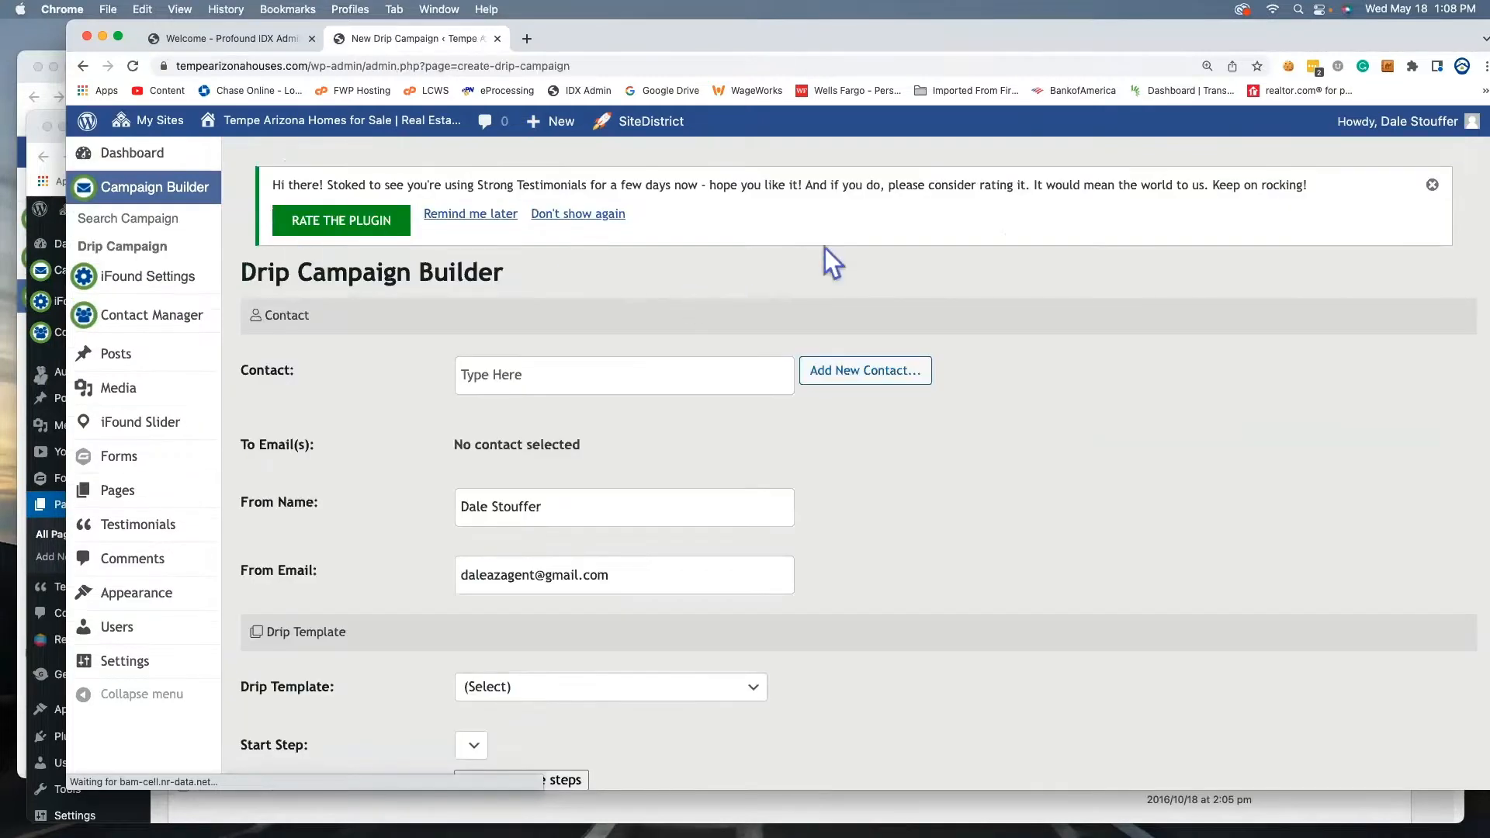
scroll(1227, 337, down, 5)
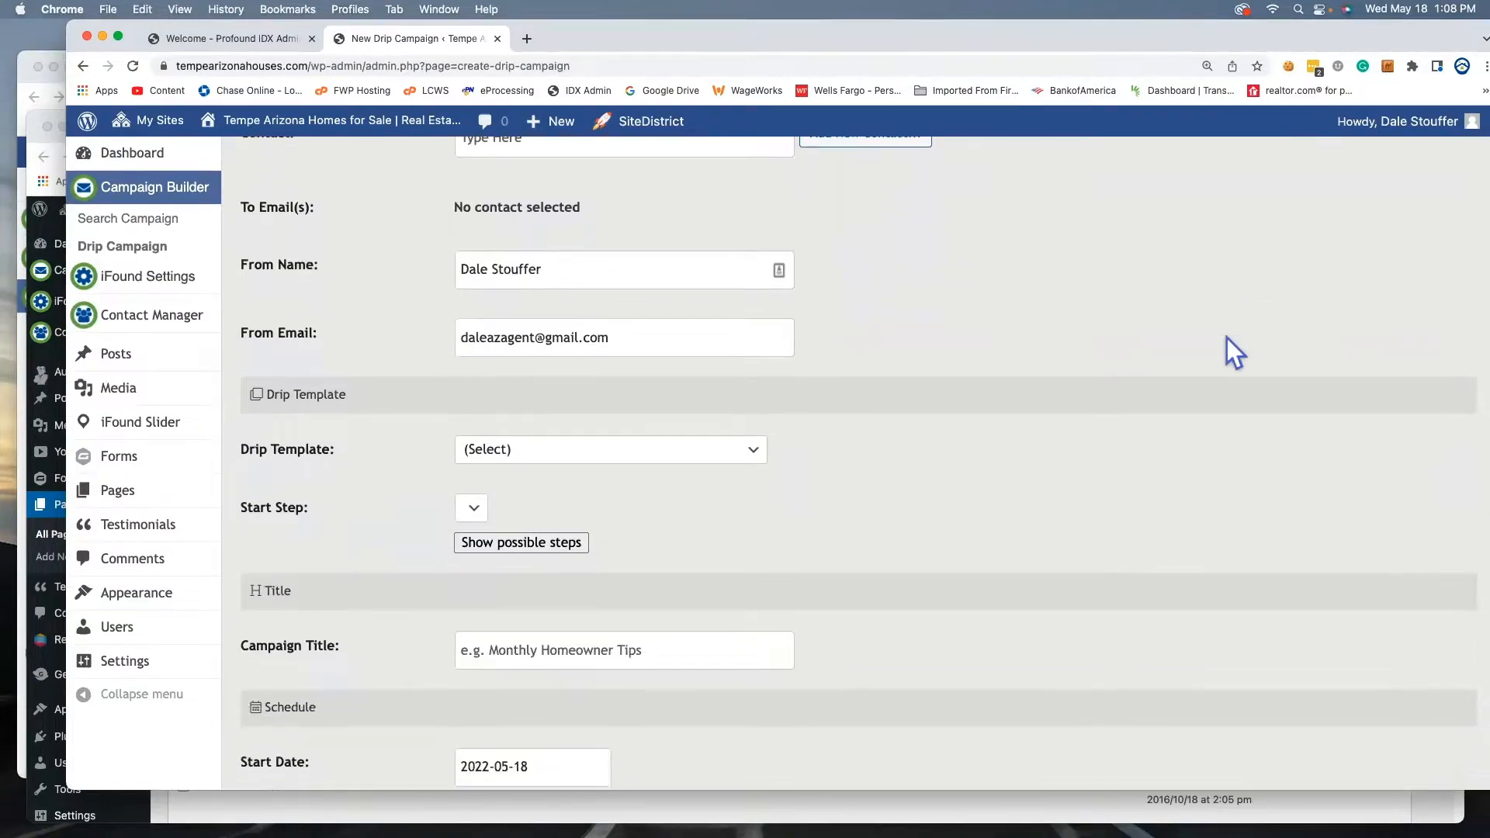
scroll(1227, 337, down, 3)
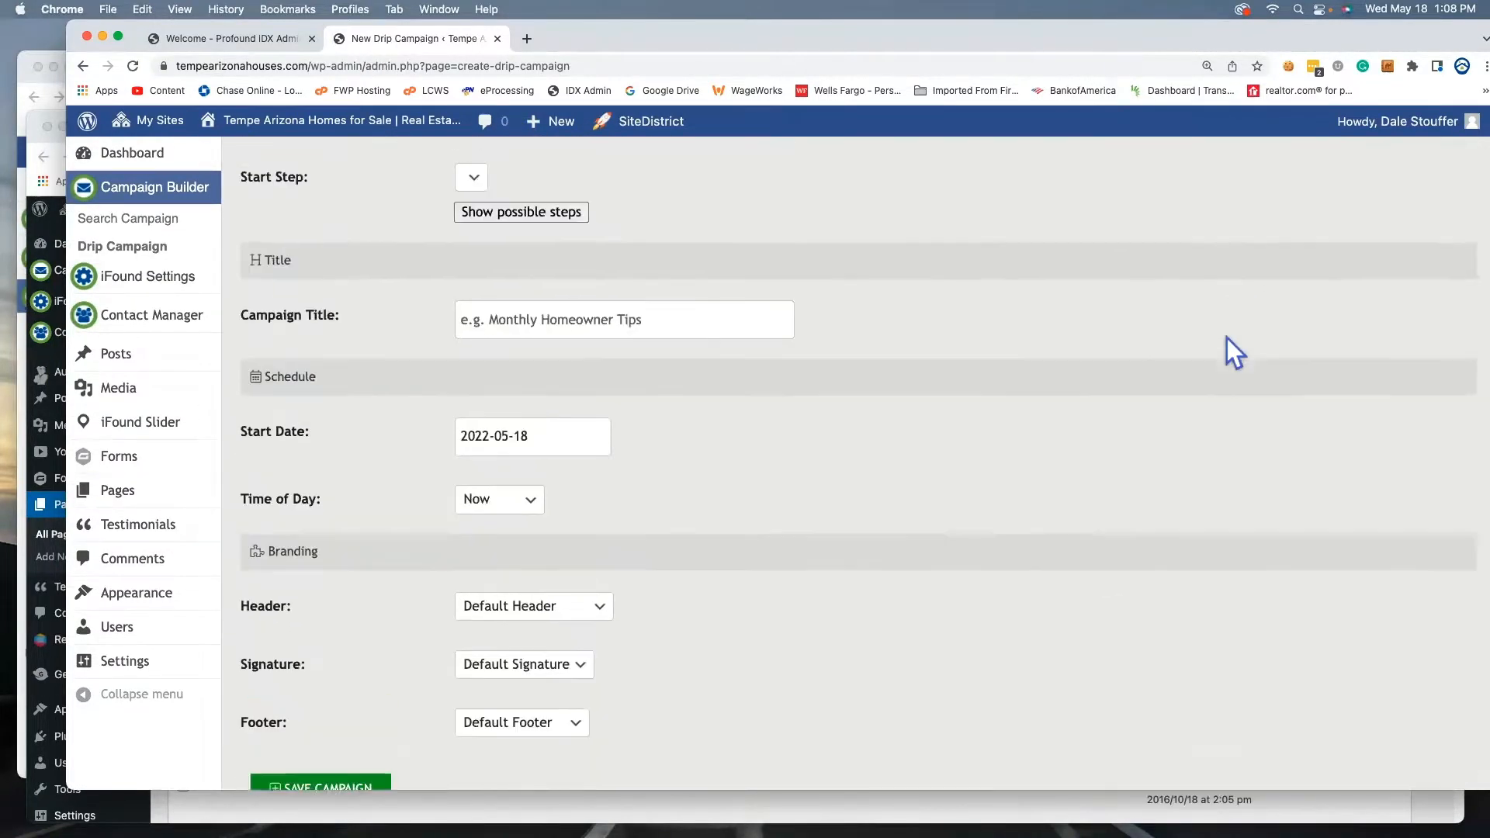
scroll(1227, 337, up, 10)
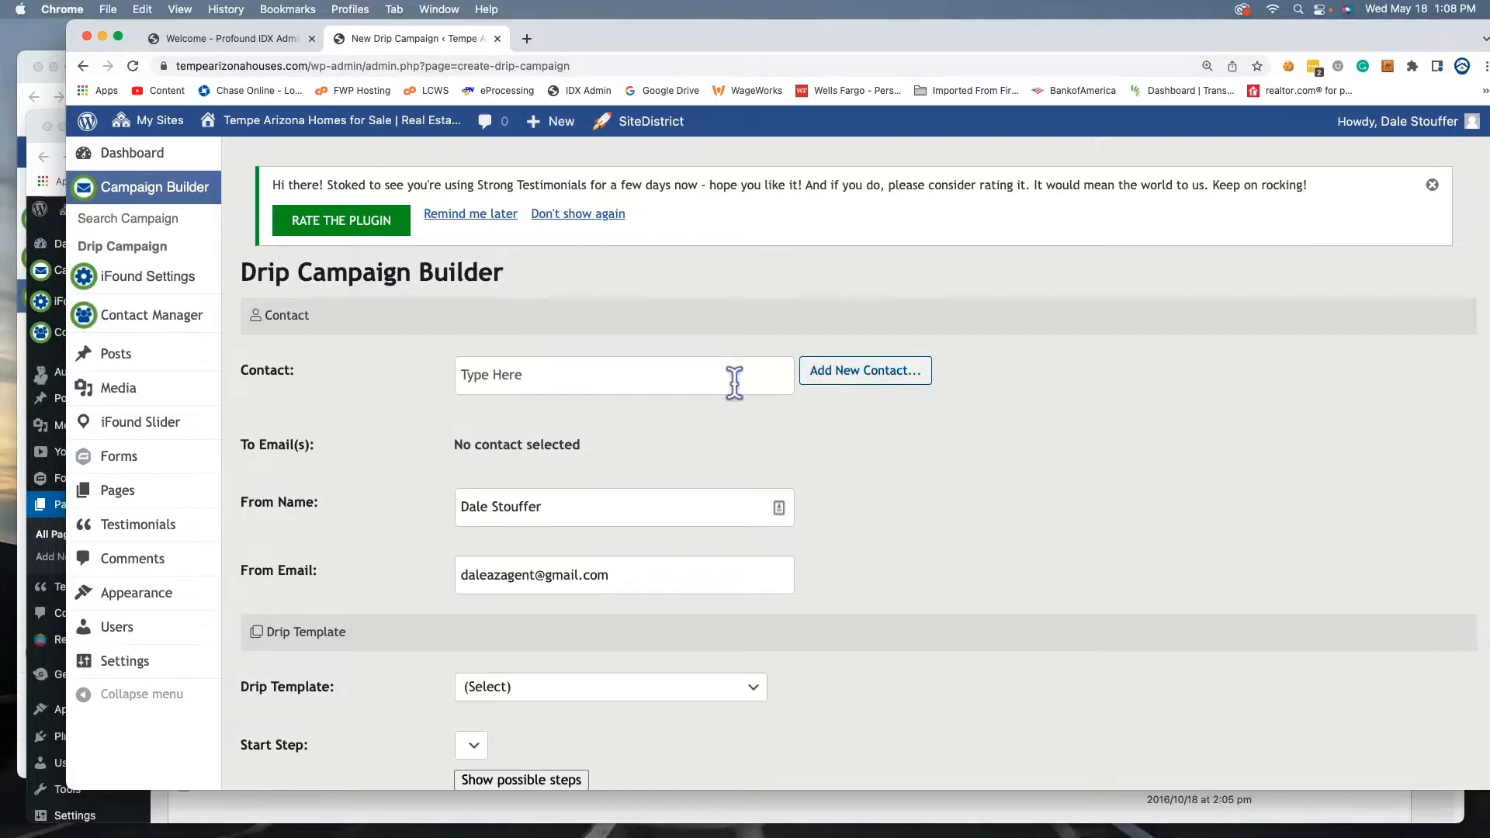
- Open the new contact form, examine its contact and spouse fields, and cancel it without saving
click(848, 372)
scroll(975, 376, down, 5)
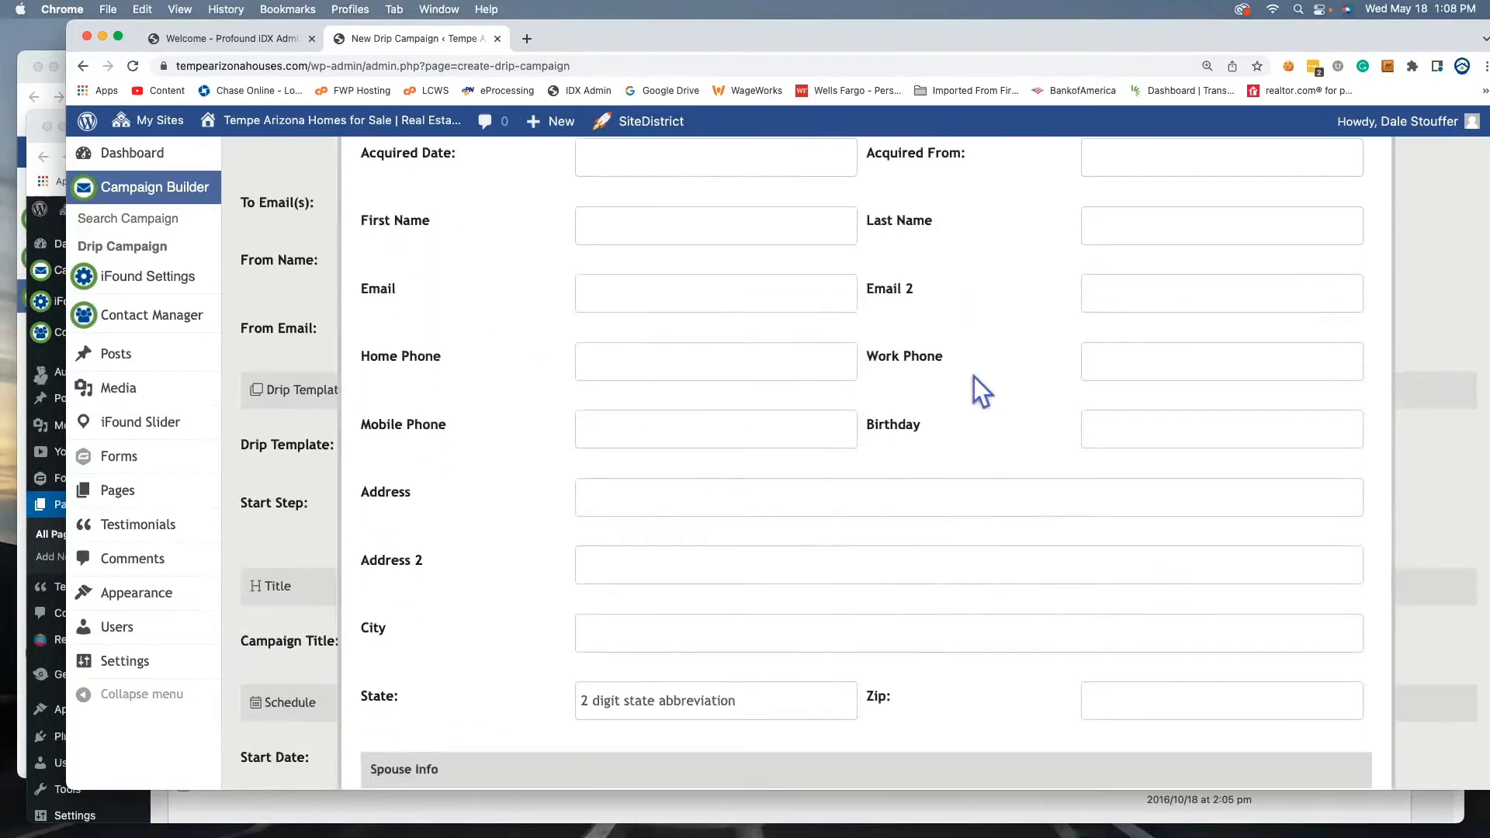
scroll(975, 376, down, 2)
scroll(975, 376, up, 10)
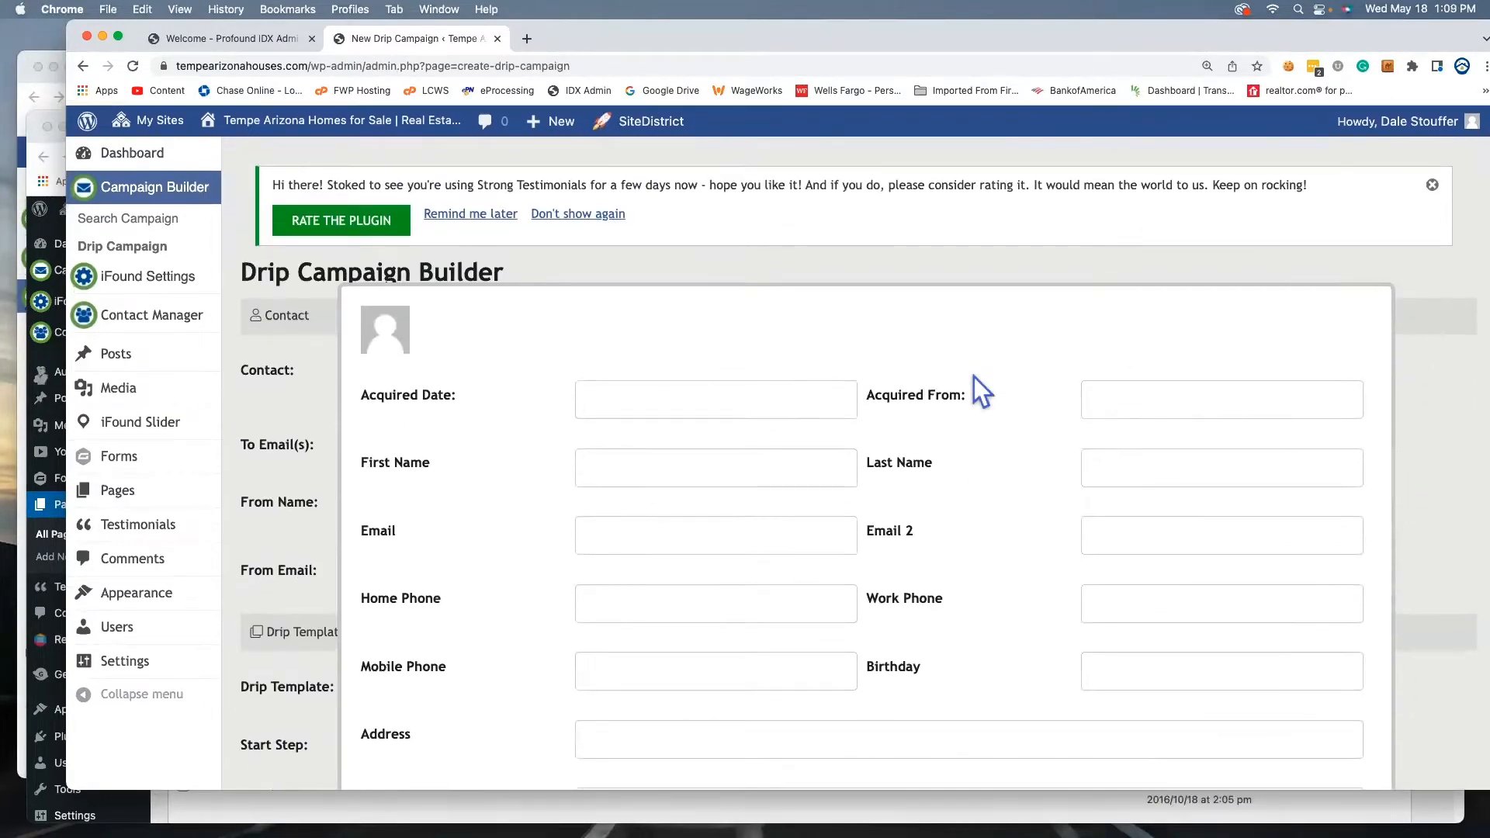
scroll(975, 376, down, 10)
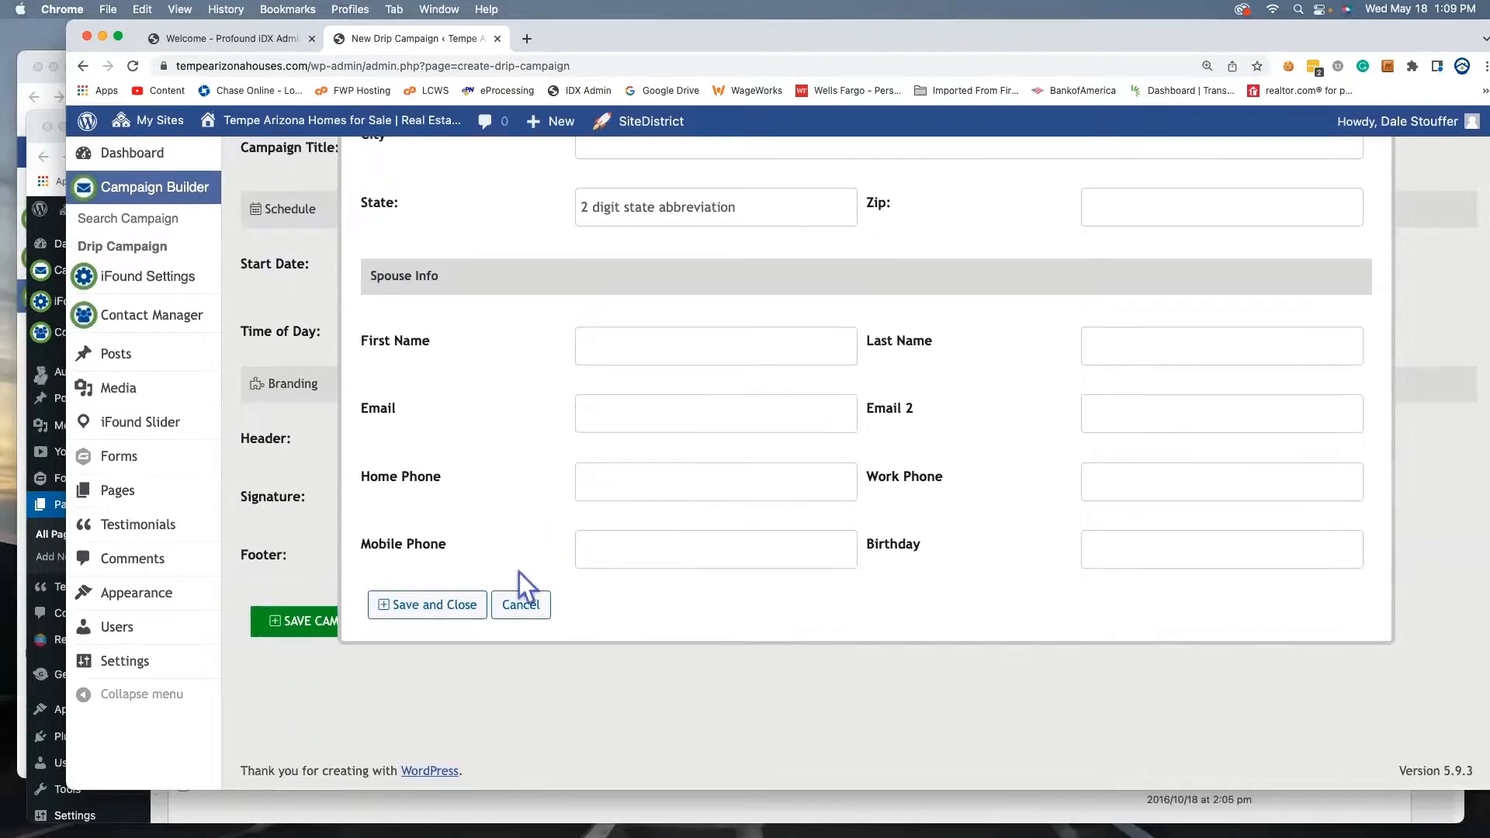
click(517, 607)
scroll(784, 460, up, 3)
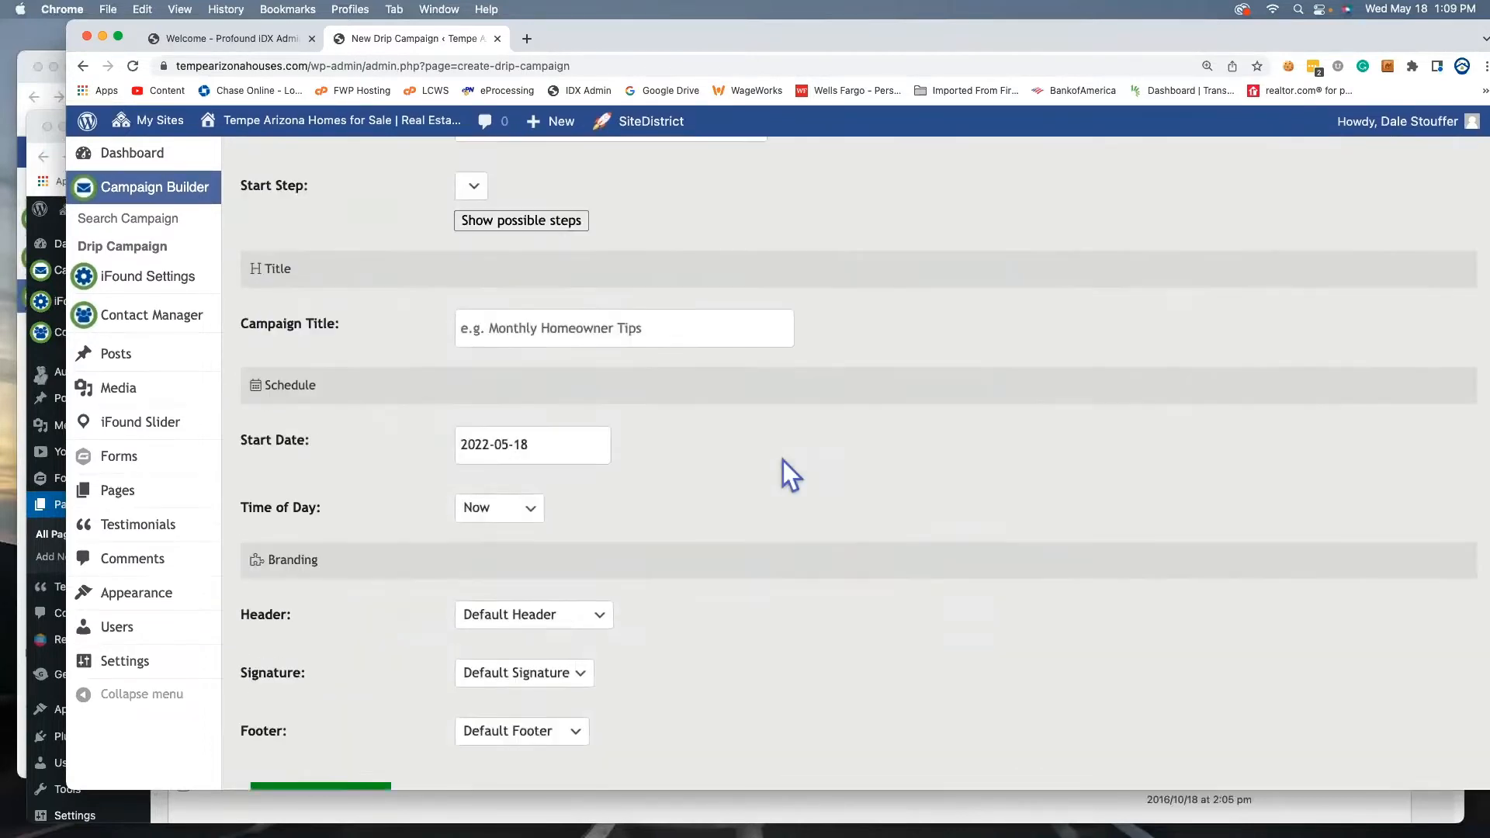
scroll(934, 371, up, 7)
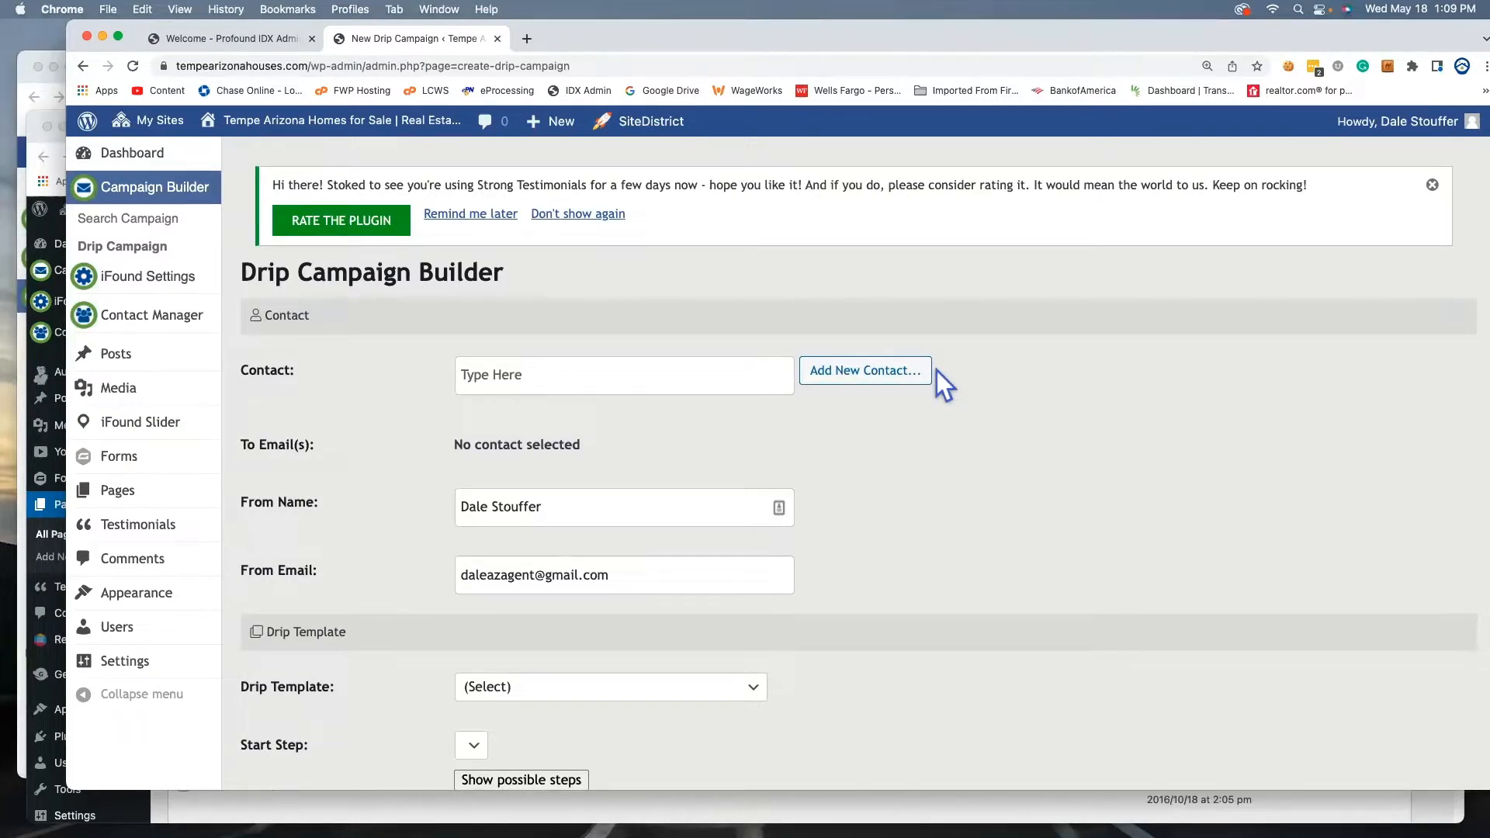
- Search the campaign's contact field by first name and select the first matching existing contact
click(532, 374)
text(dale)
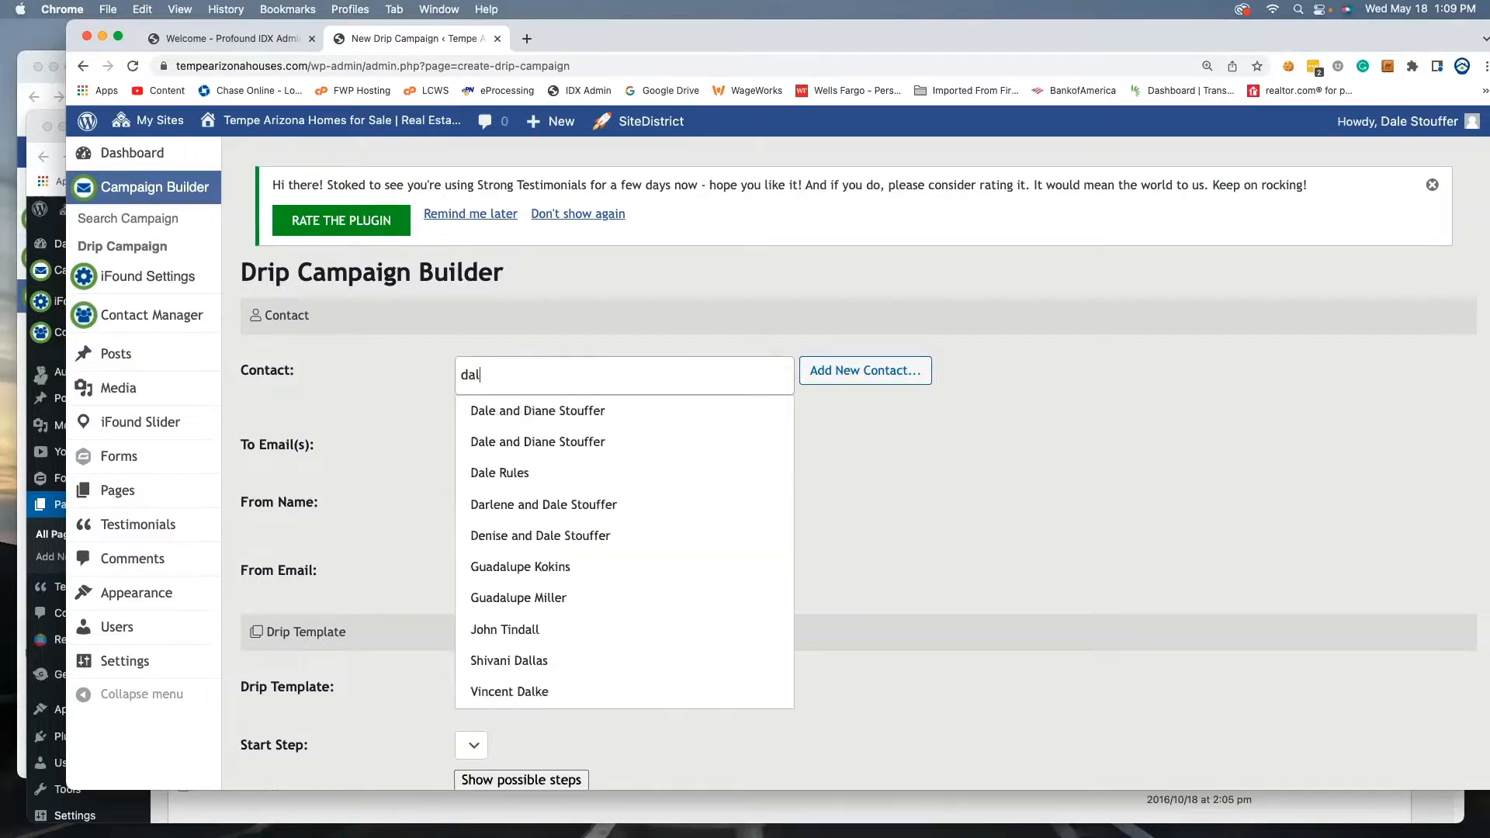
click(576, 412)
- Set the drip template to "Homeowner Tip of the Month - Month Specific"
scroll(914, 458, down, 3)
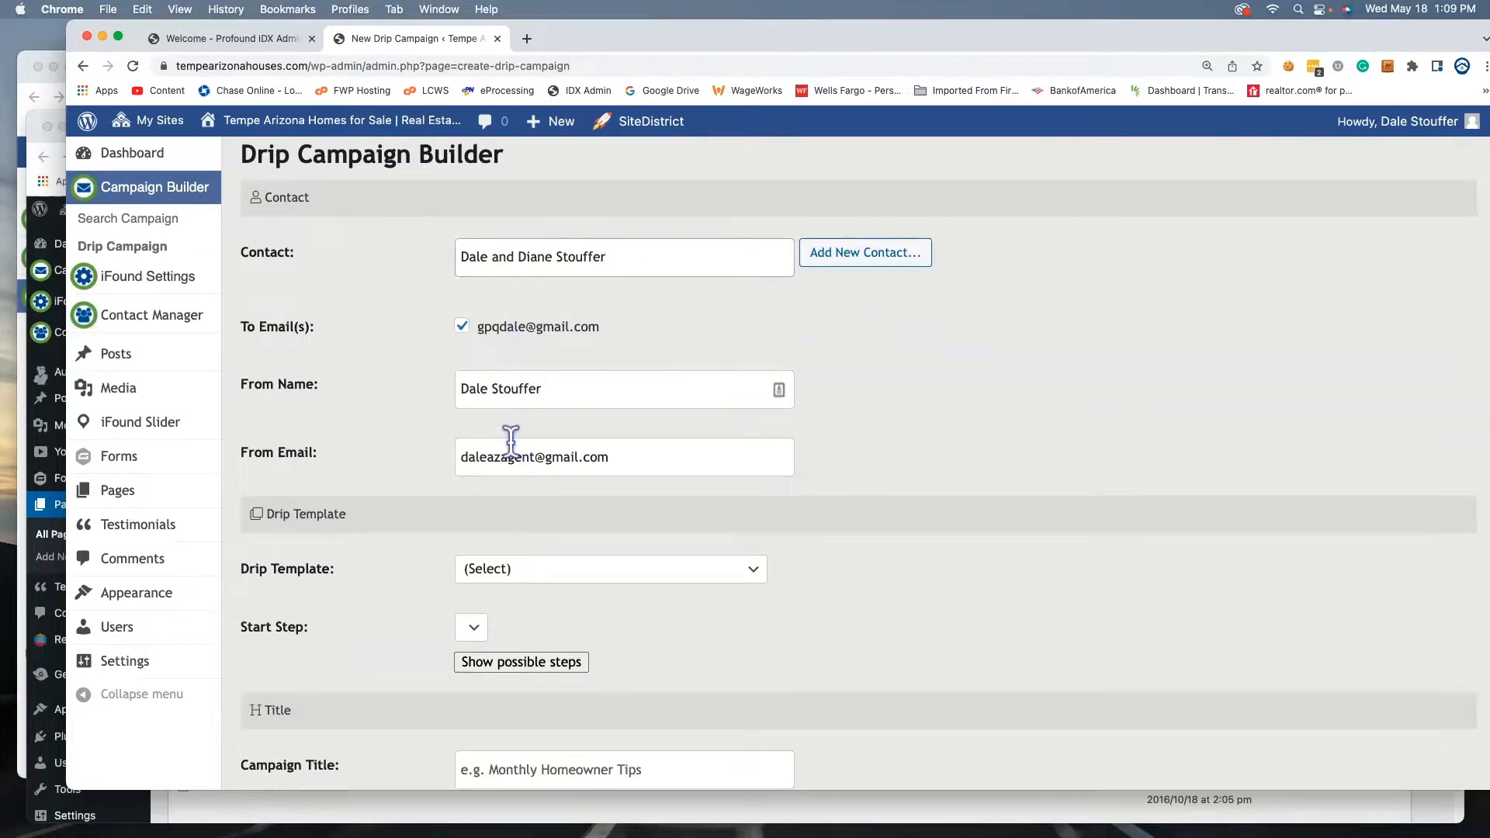
scroll(338, 381, down, 6)
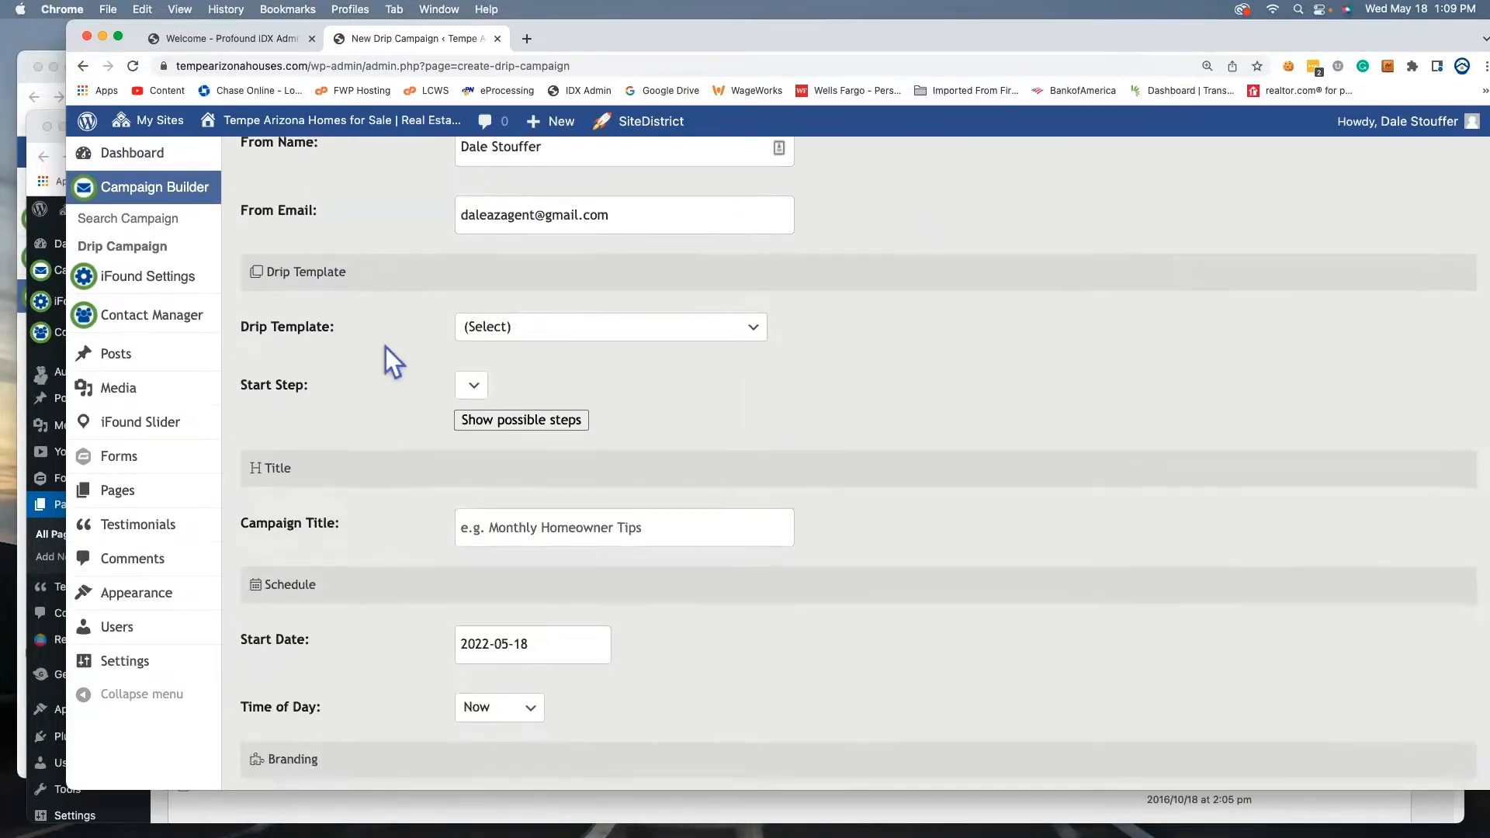
click(533, 336)
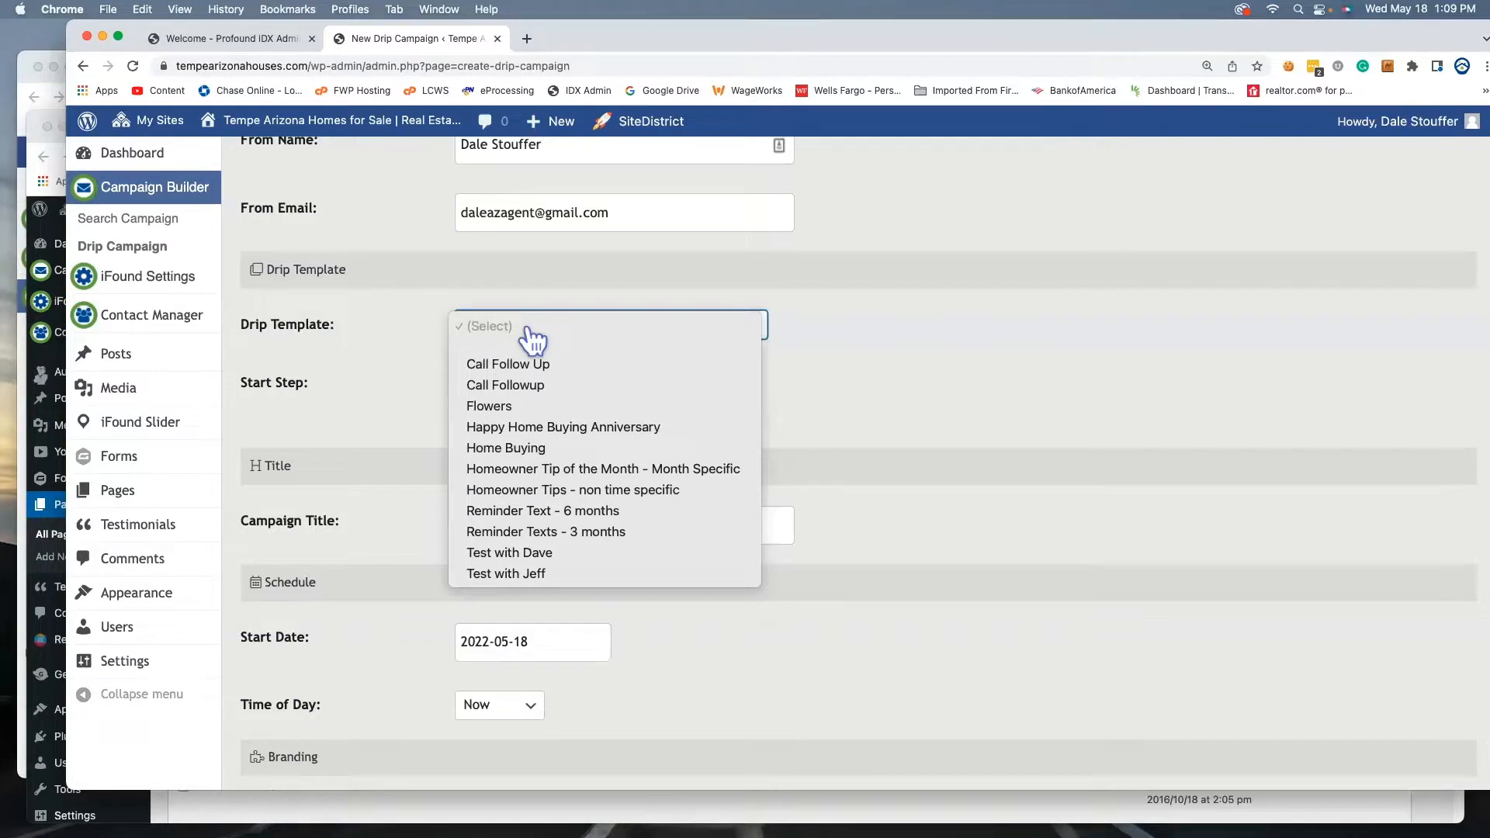
click(376, 357)
click(573, 326)
click(633, 471)
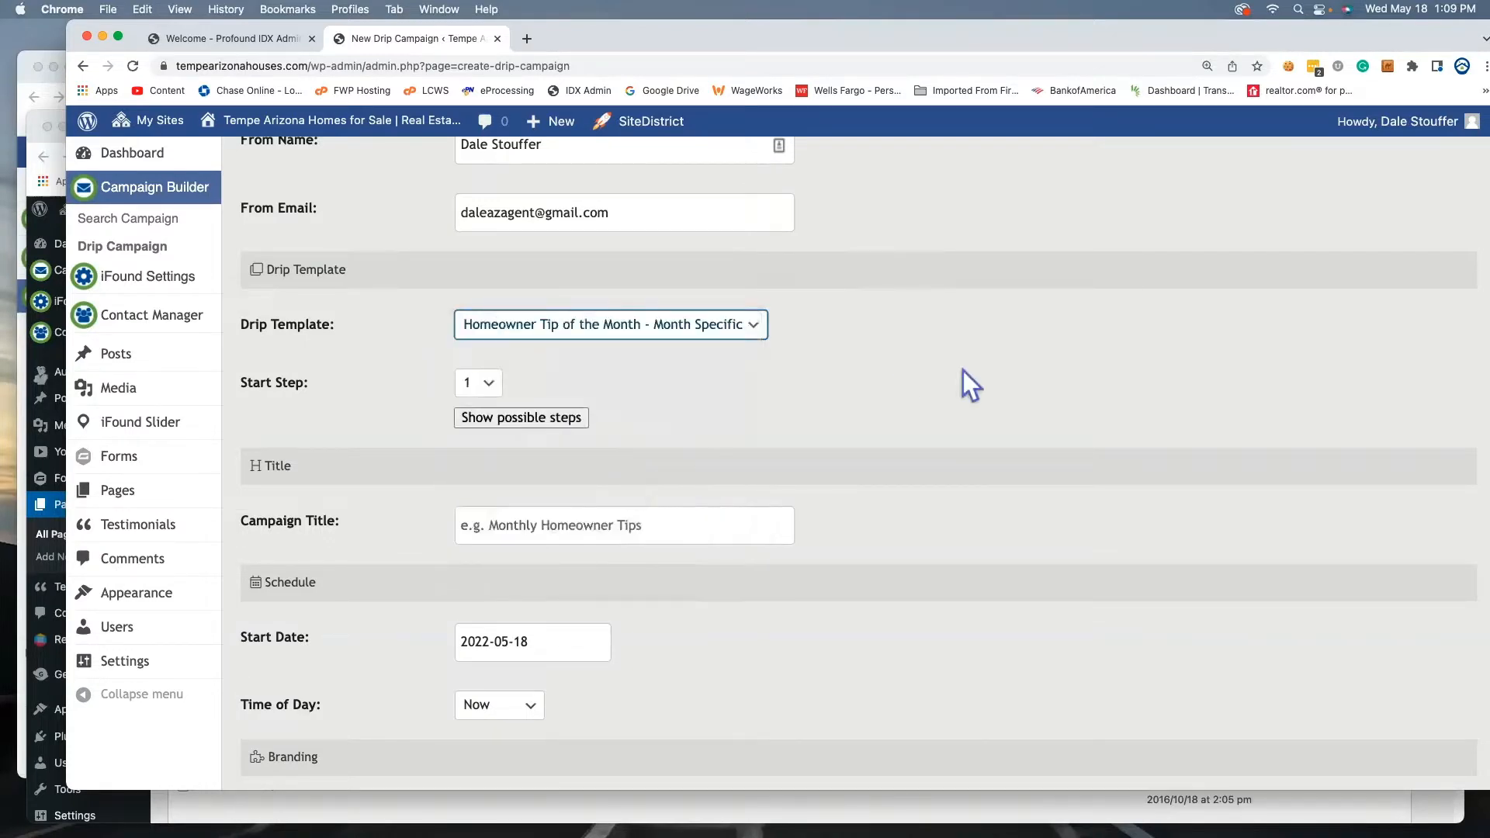
- Show the possible steps of the selected drip template and review the monthly email list
scroll(967, 370, down, 3)
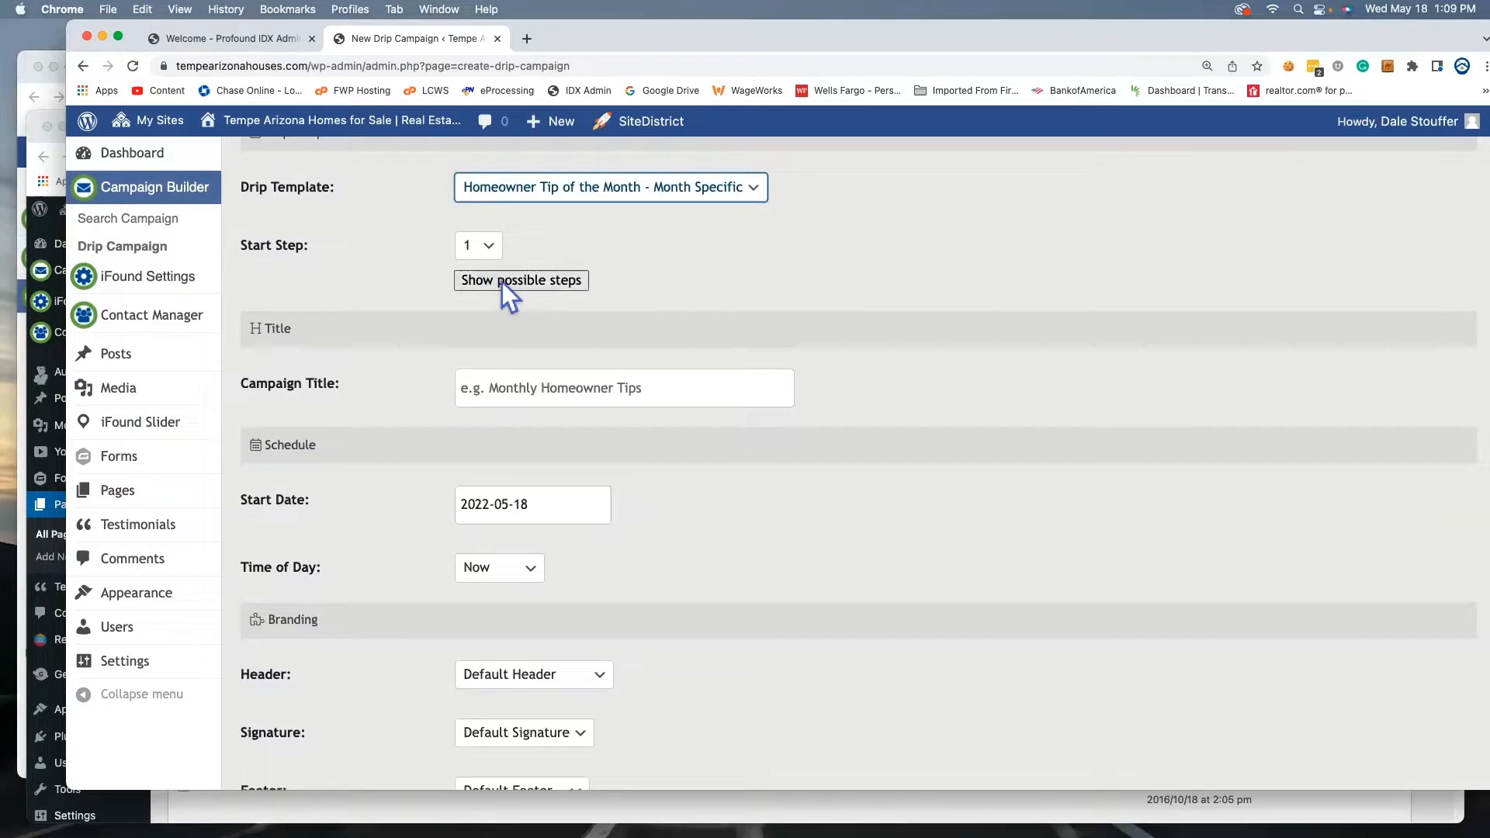
click(524, 282)
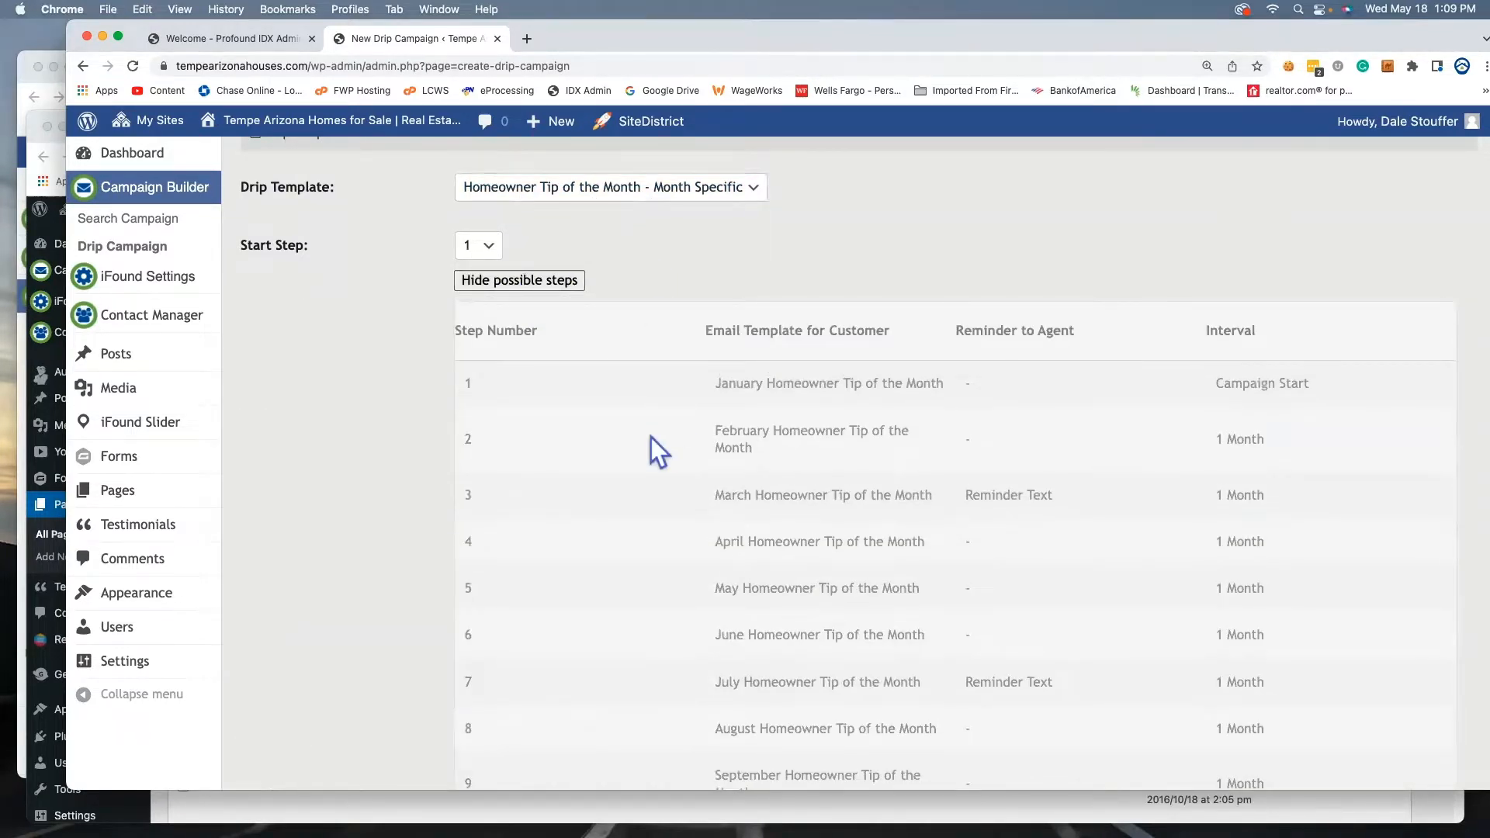
scroll(650, 436, down, 5)
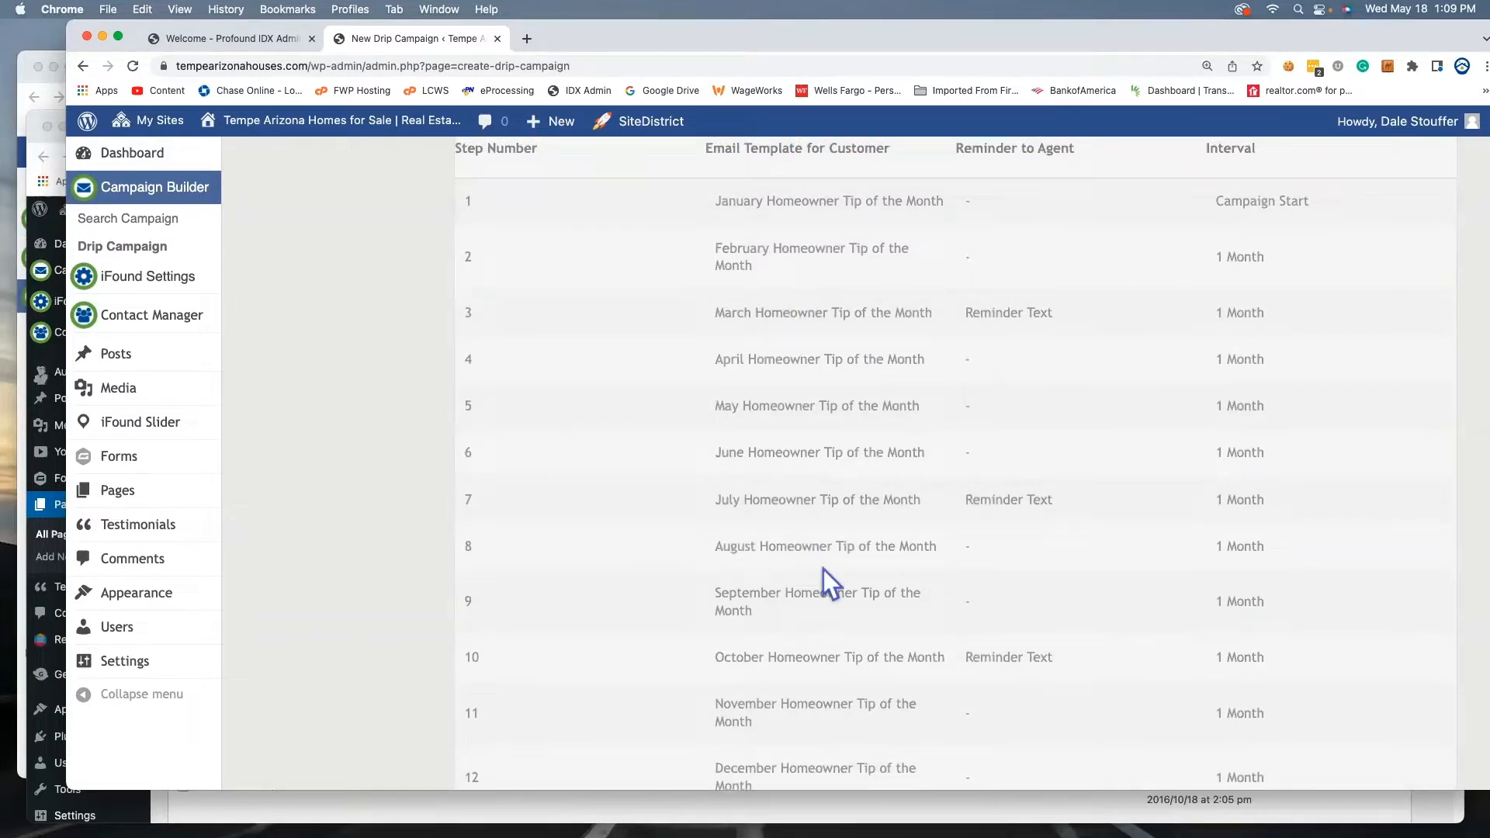
scroll(818, 513, up, 5)
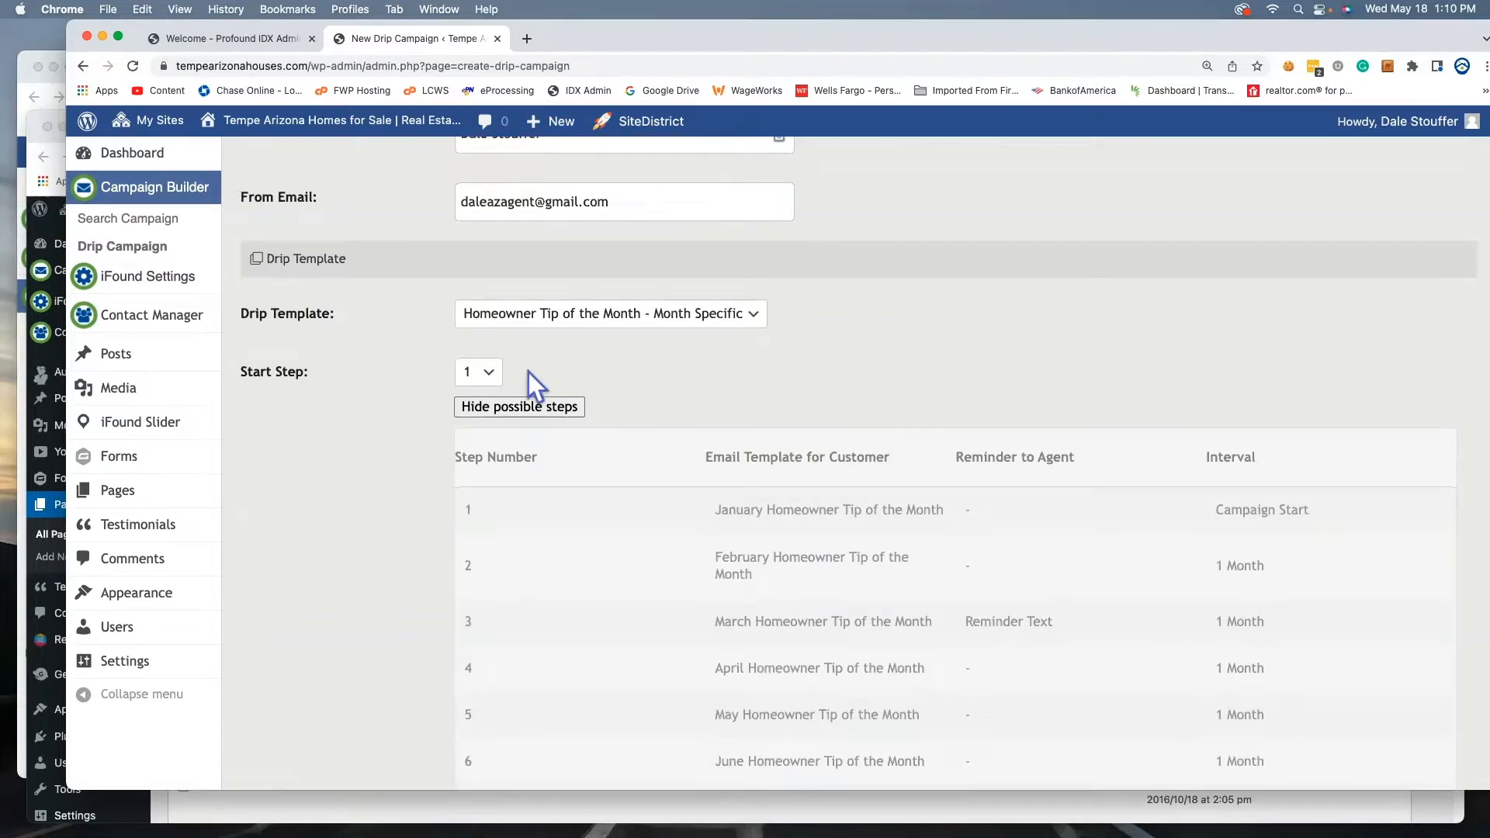
- Set the start step to 5 and review the template's steps through the last one
click(490, 375)
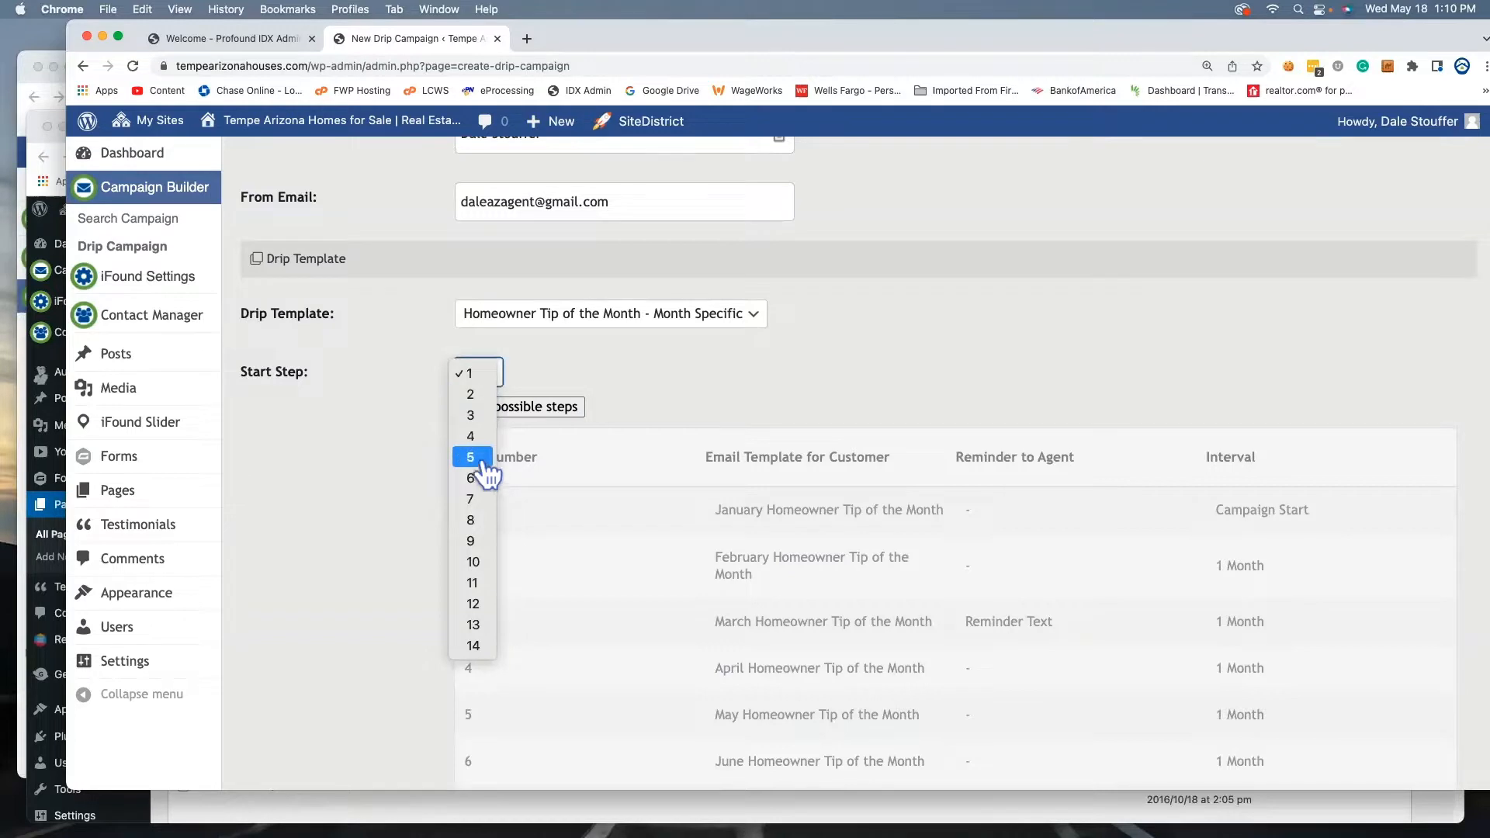
click(388, 449)
scroll(379, 448, down, 3)
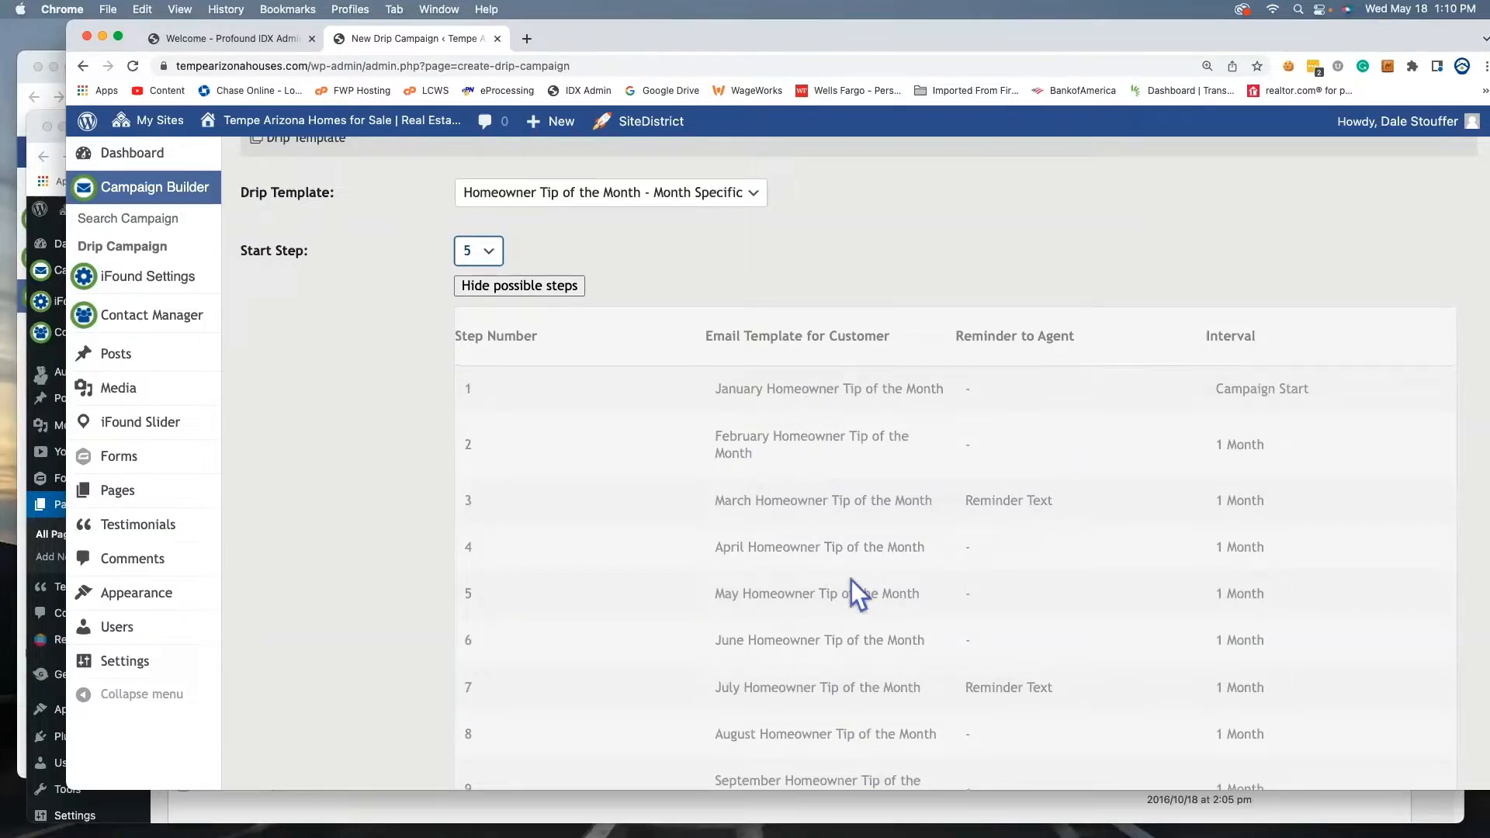
scroll(851, 580, down, 4)
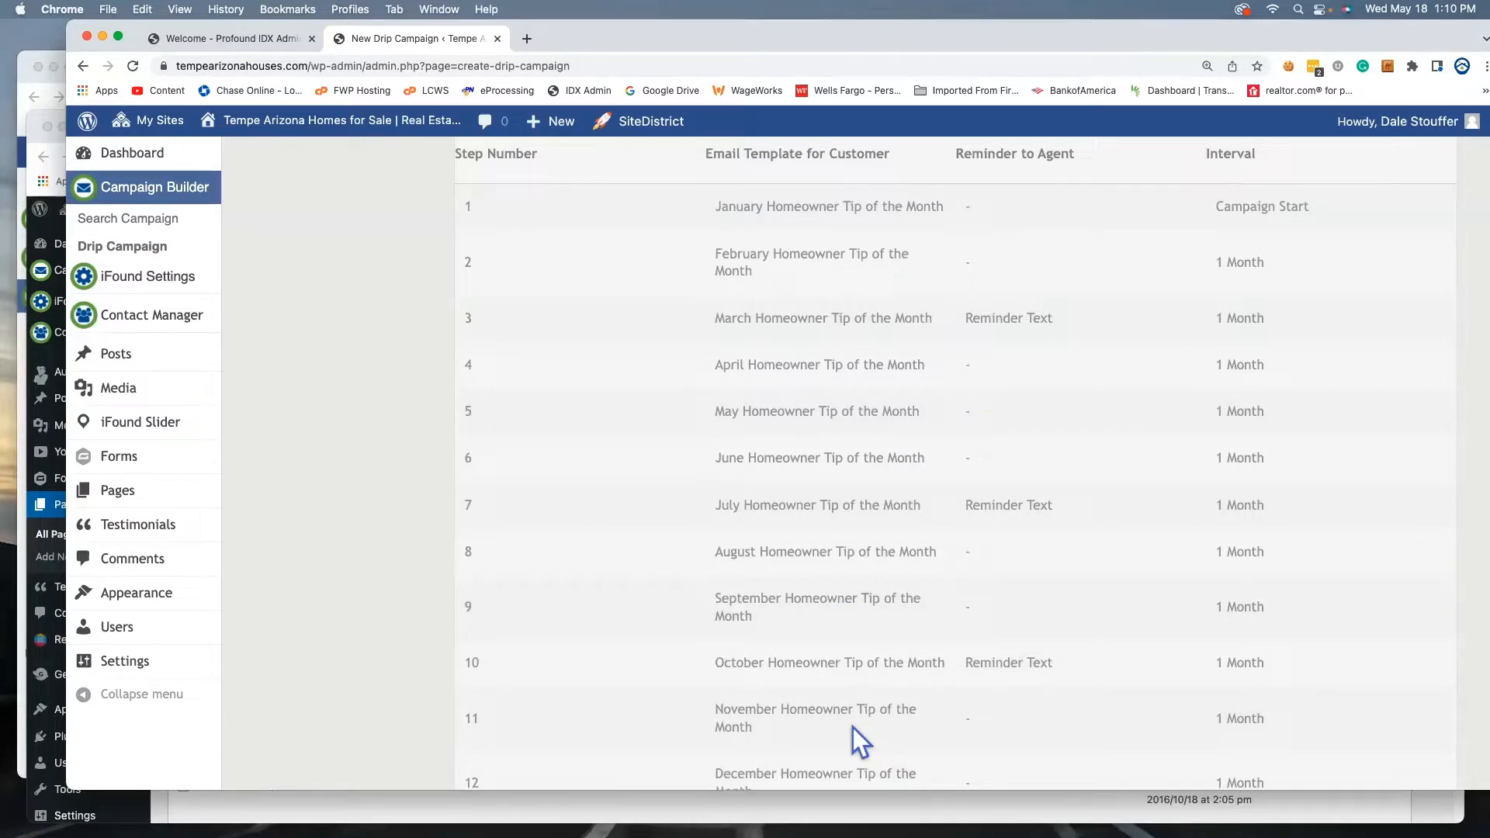
scroll(854, 728, up, 1)
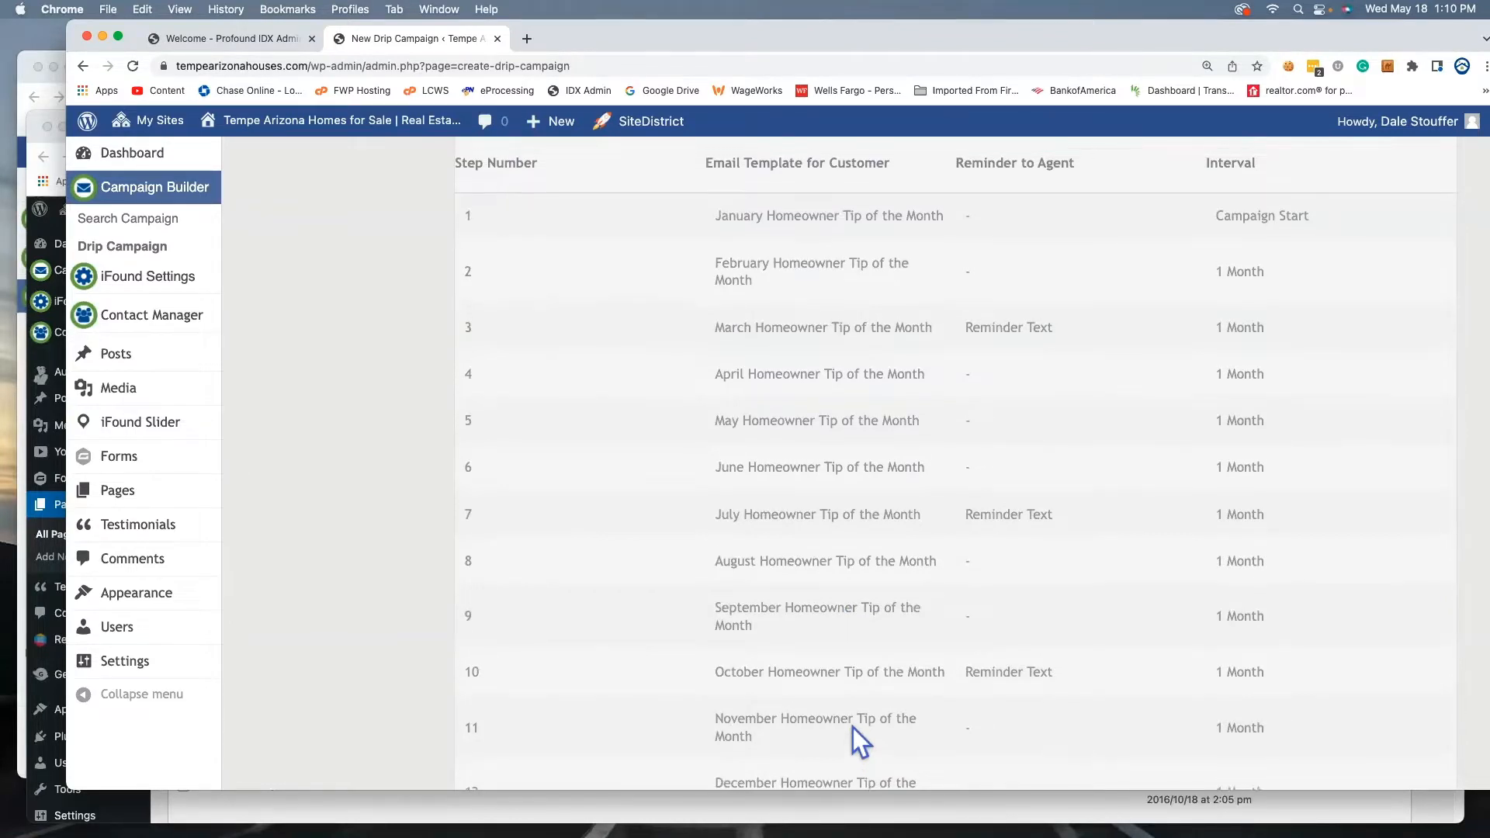
scroll(813, 594, down, 5)
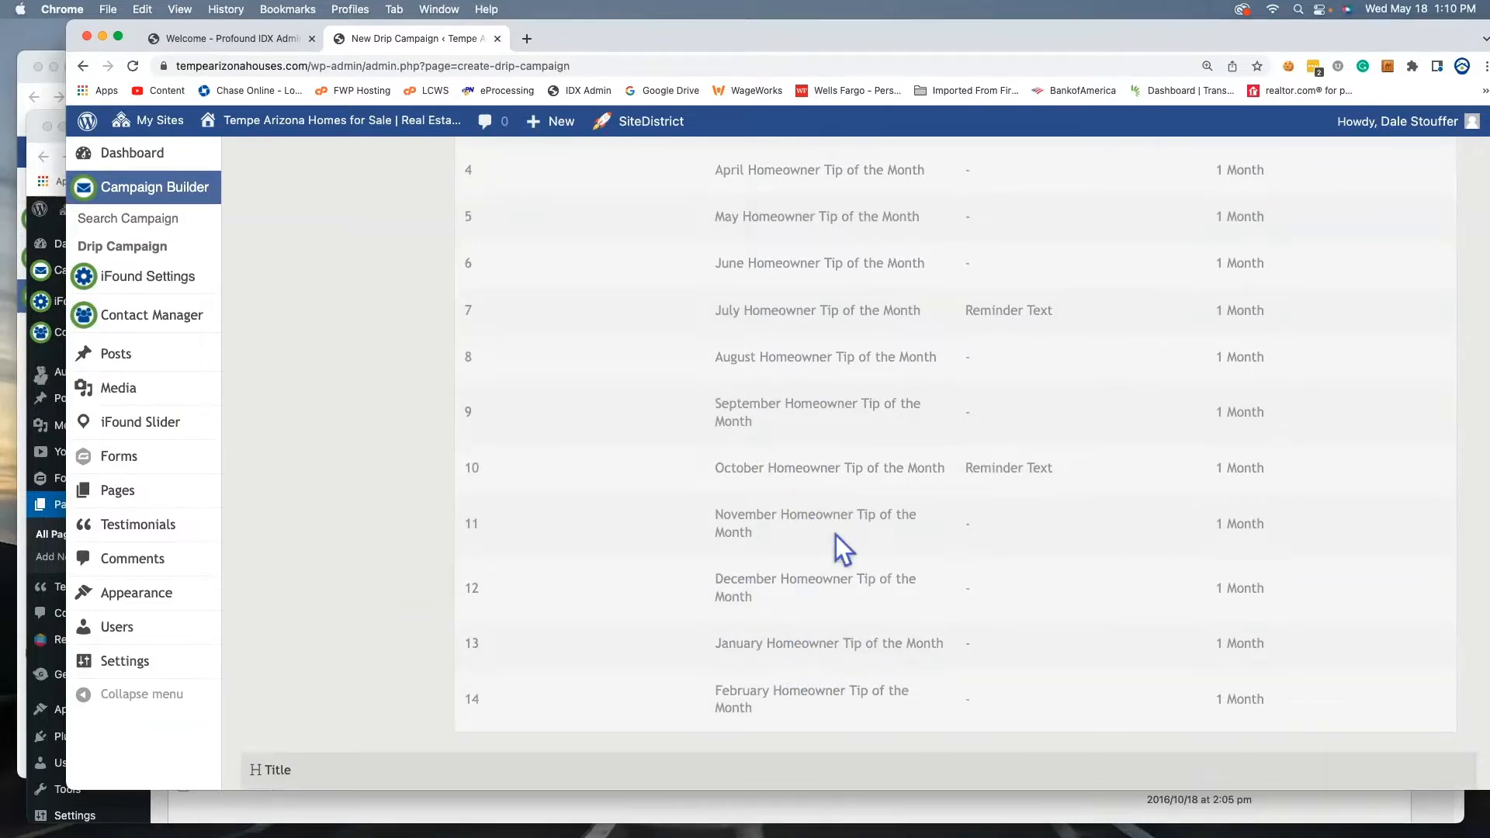
scroll(836, 534, up, 9)
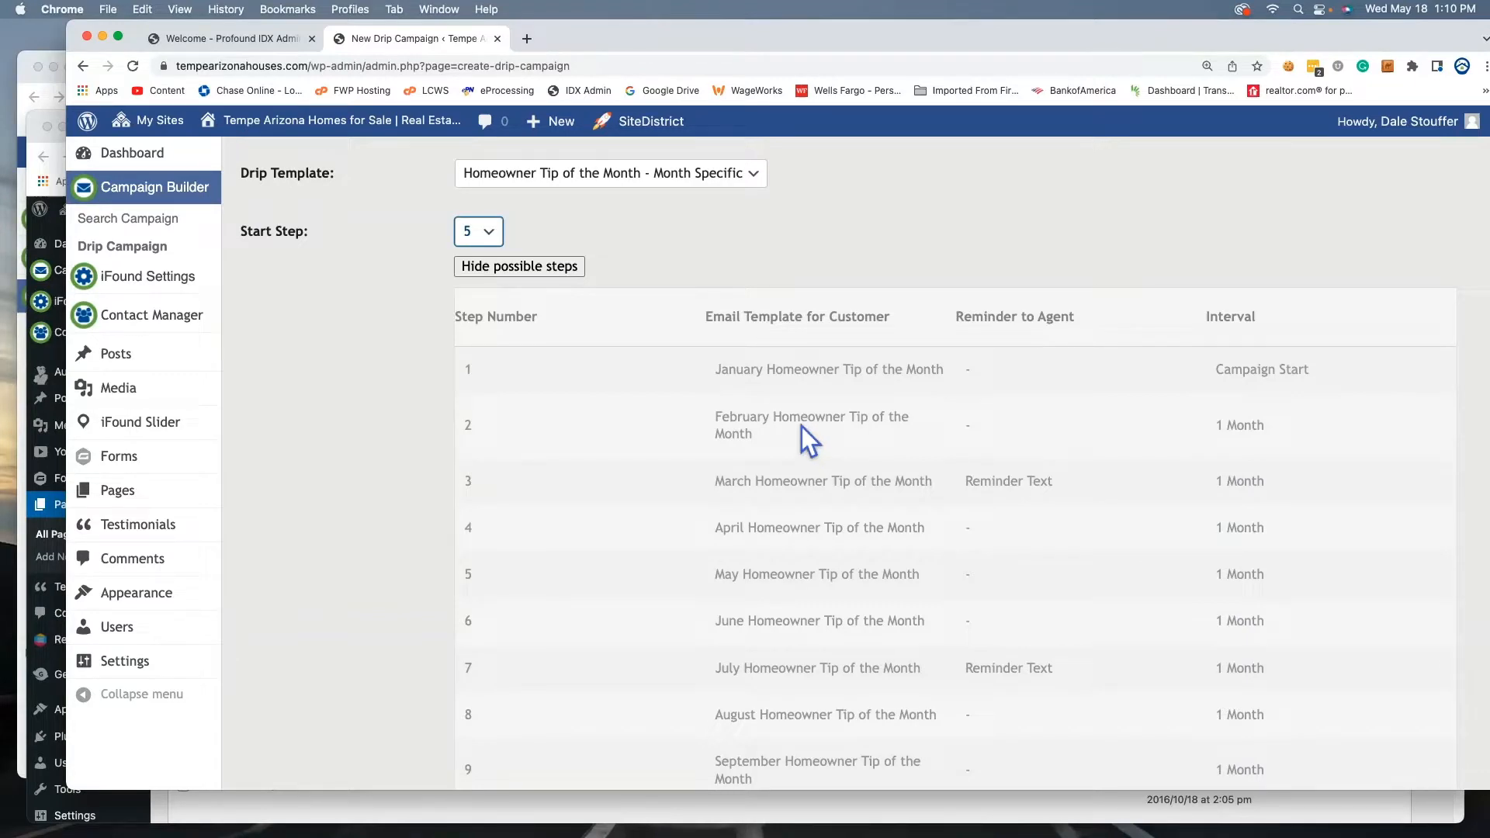
click(525, 230)
- Title the campaign with the contact's surname followed by "Tip of the Month"
scroll(379, 352, down, 10)
scroll(379, 352, down, 3)
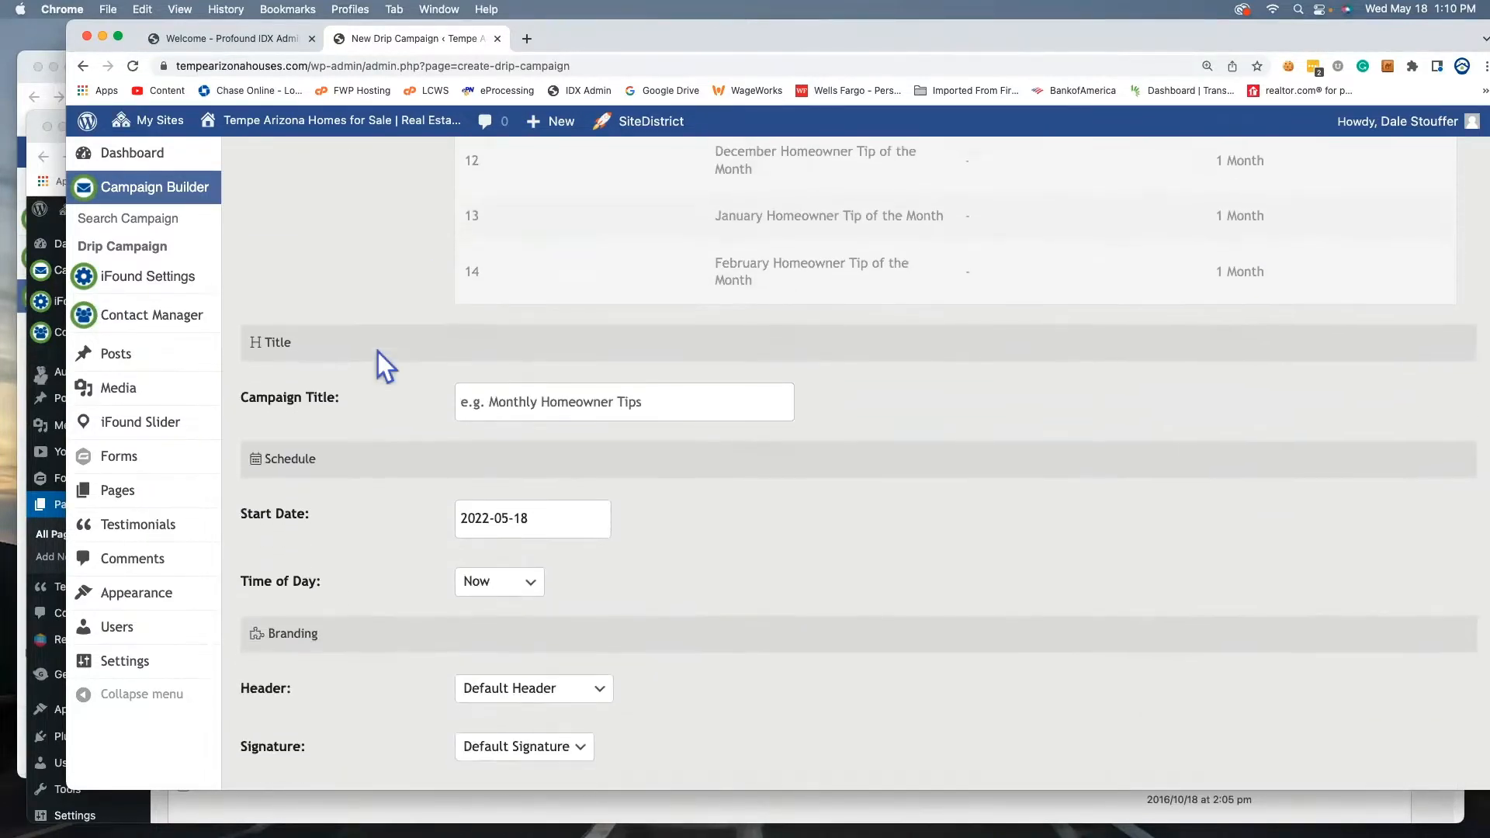
click(546, 376)
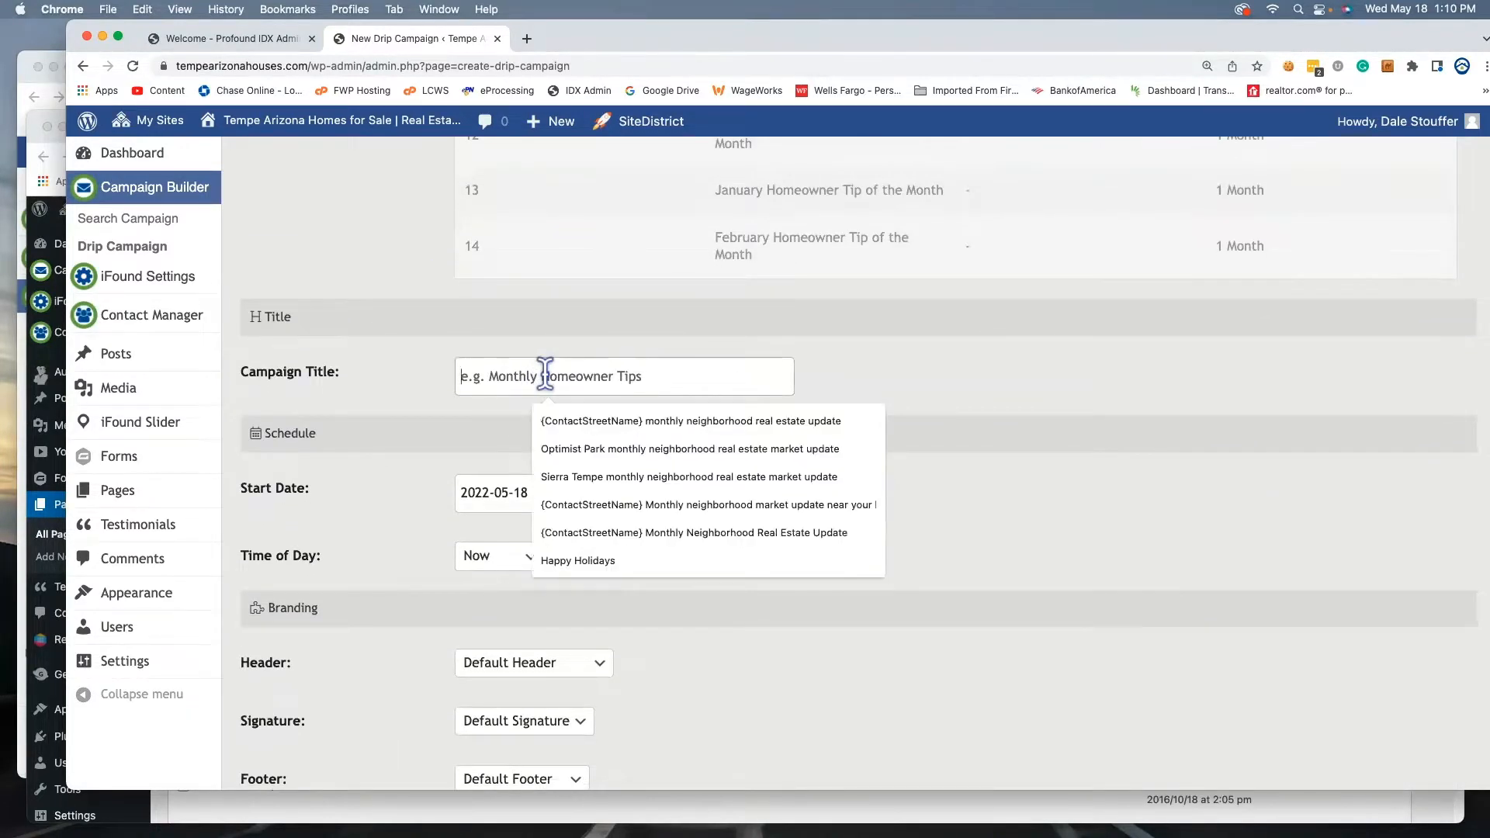
text(Stouffer)
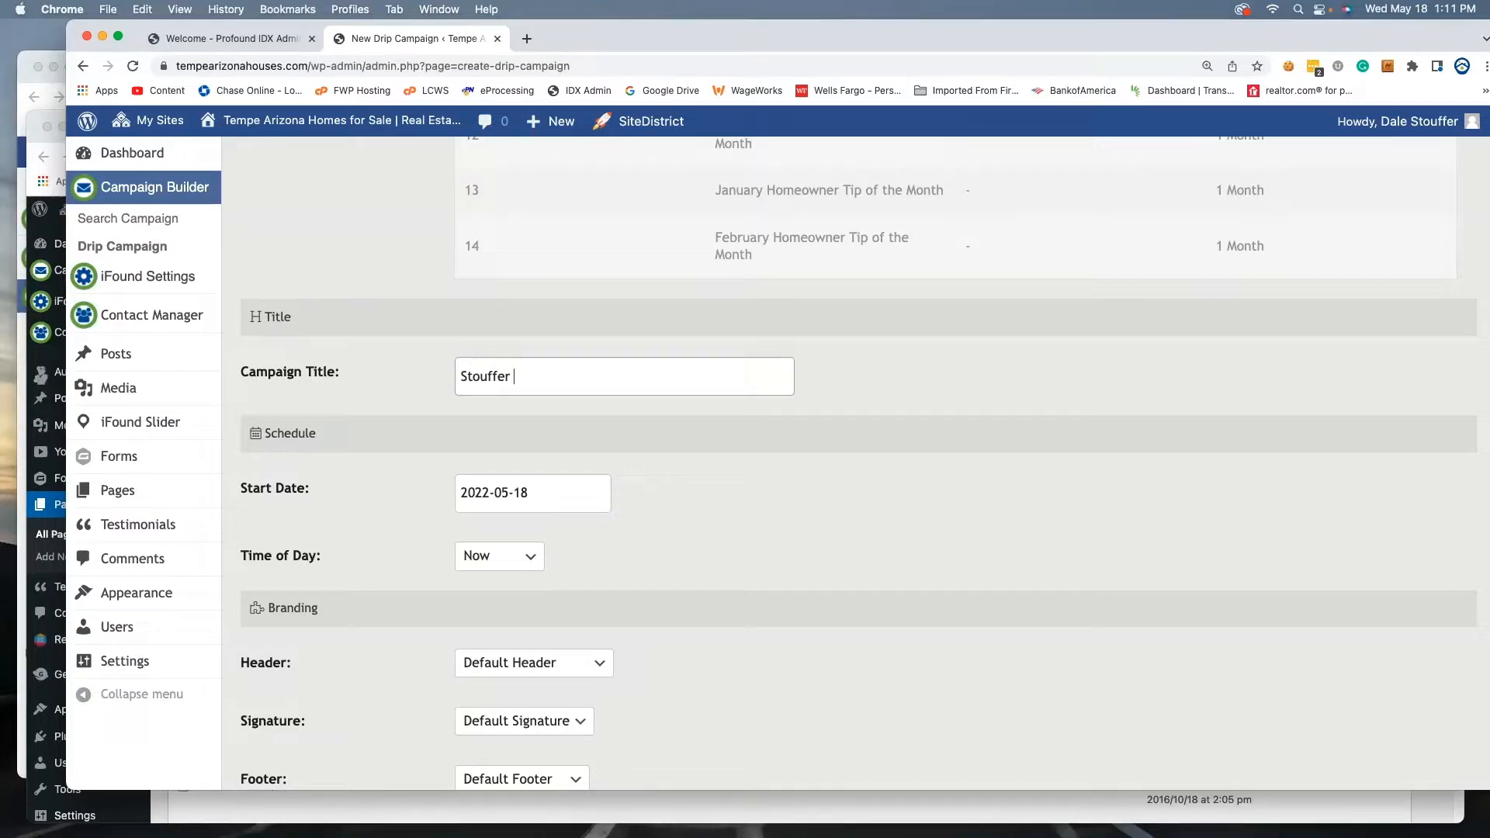
text(Tip of the Month)
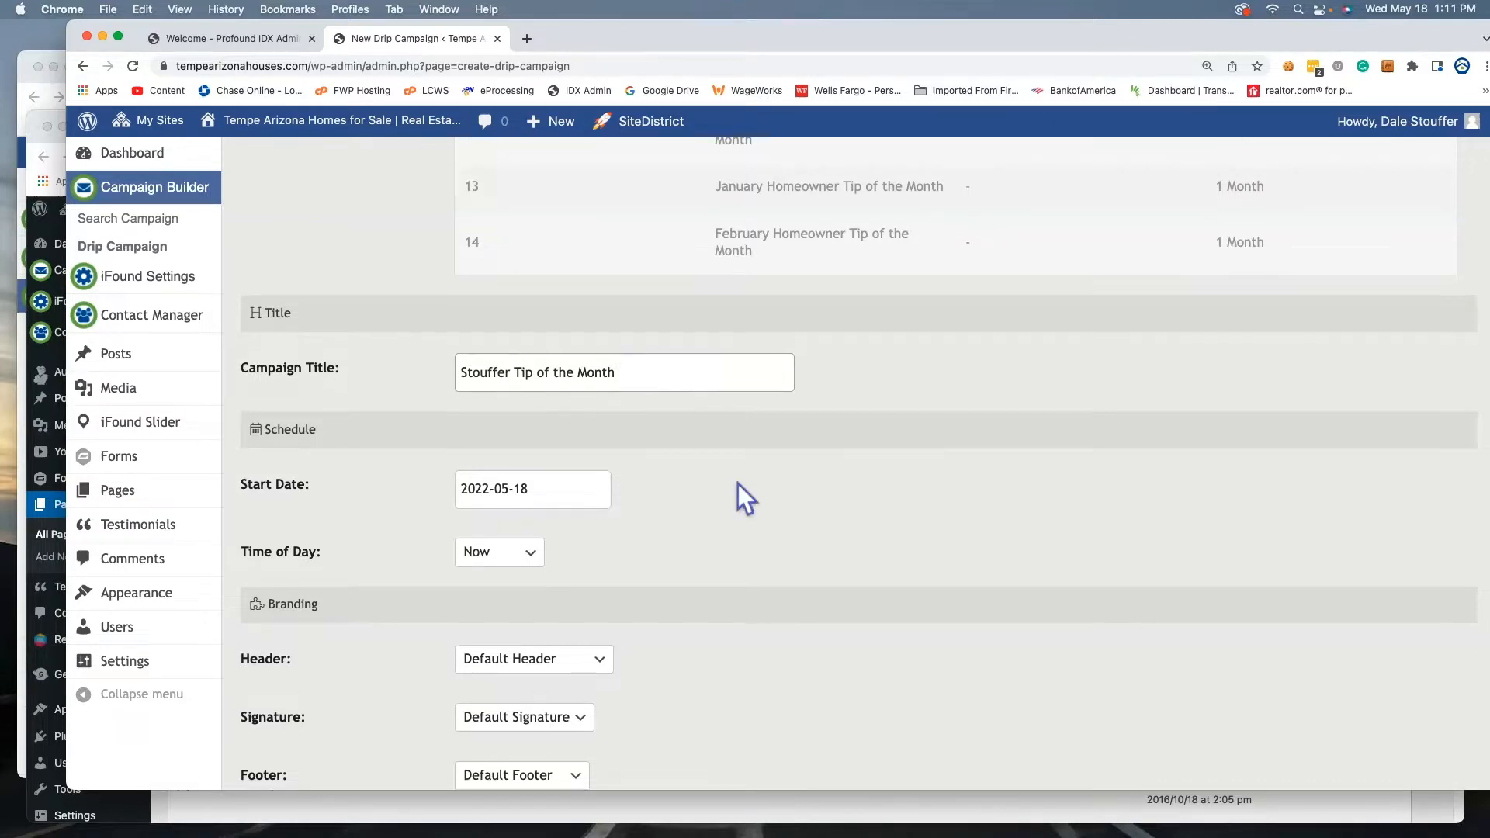
- Set the drip campaign's start step to 6
scroll(738, 483, down, 3)
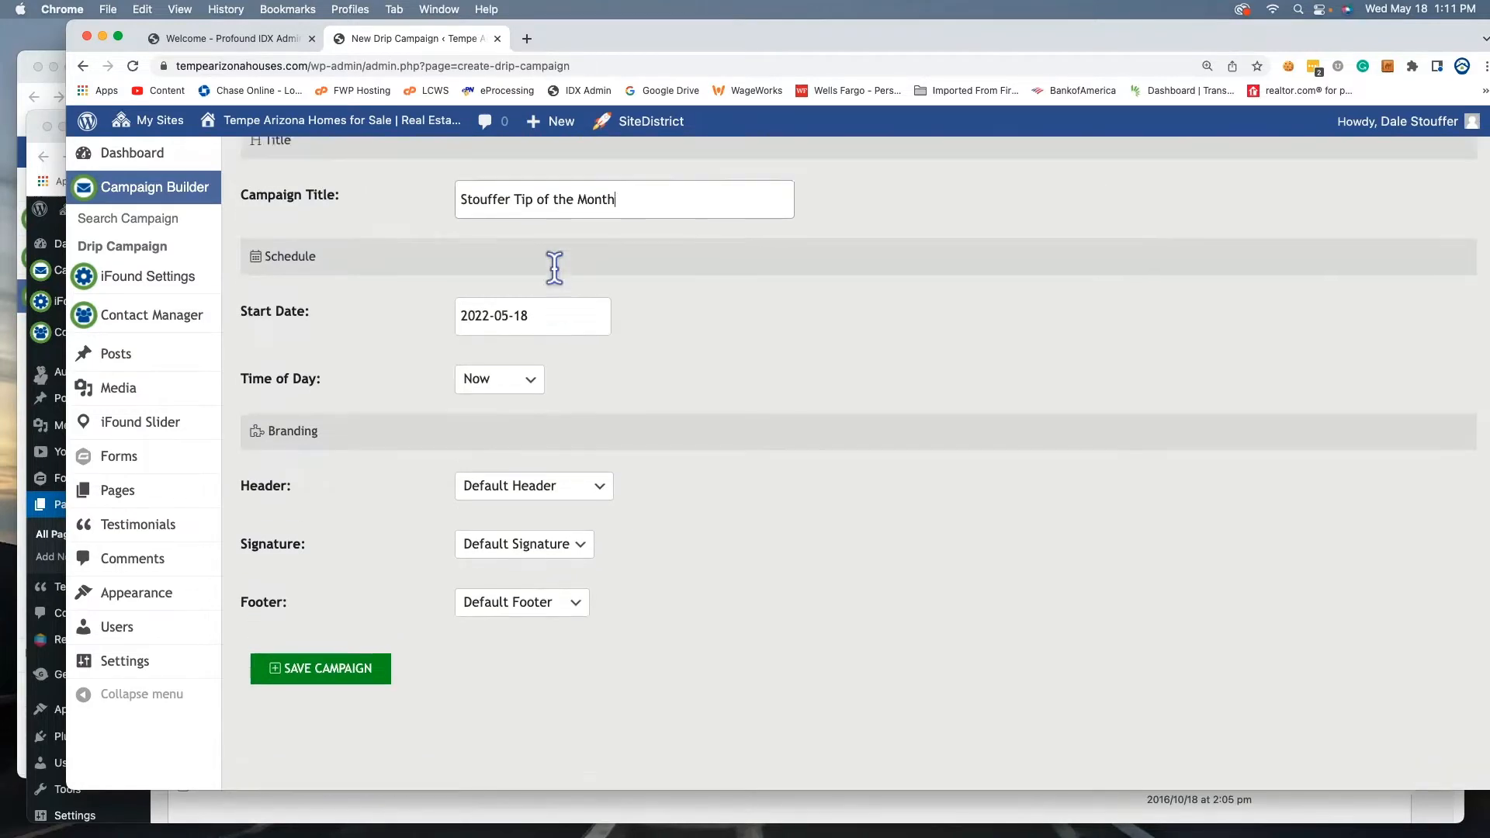
scroll(554, 267, up, 6)
scroll(556, 272, up, 8)
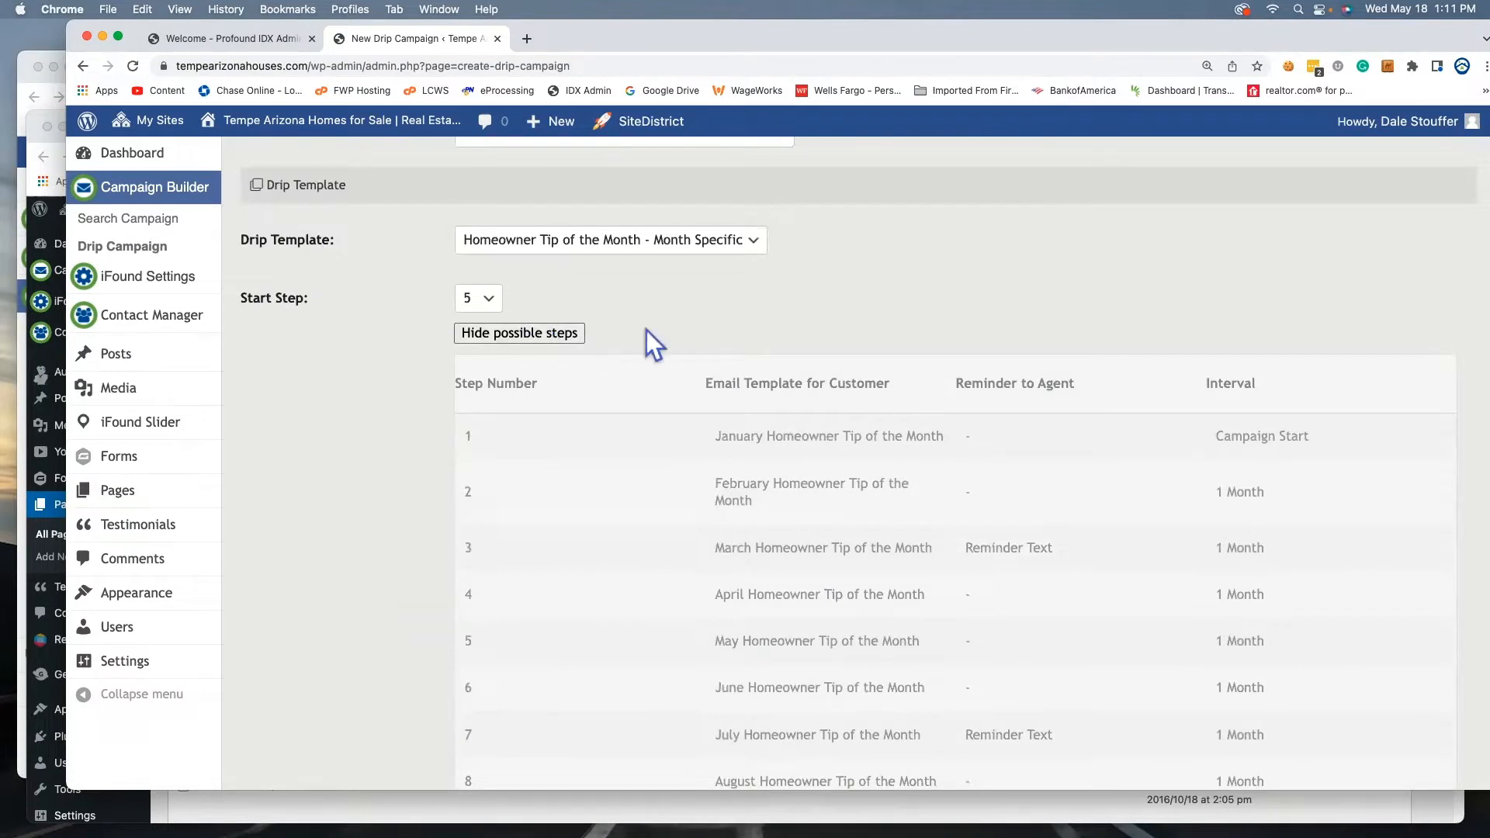
scroll(646, 330, down, 1)
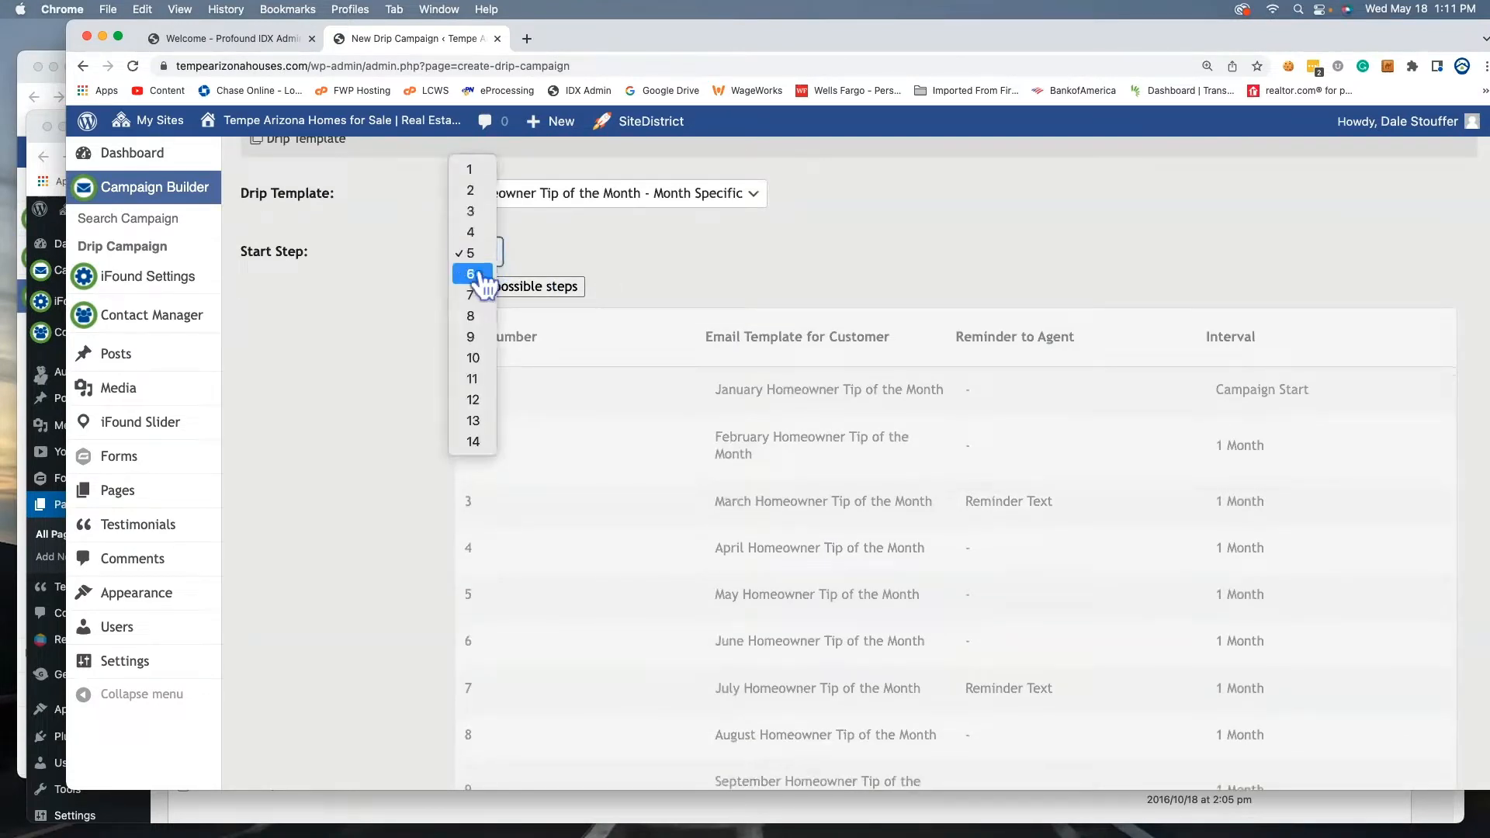
click(475, 274)
- Schedule the drip campaign to start on 2022-06-01 at 8:00 am
scroll(626, 406, down, 2)
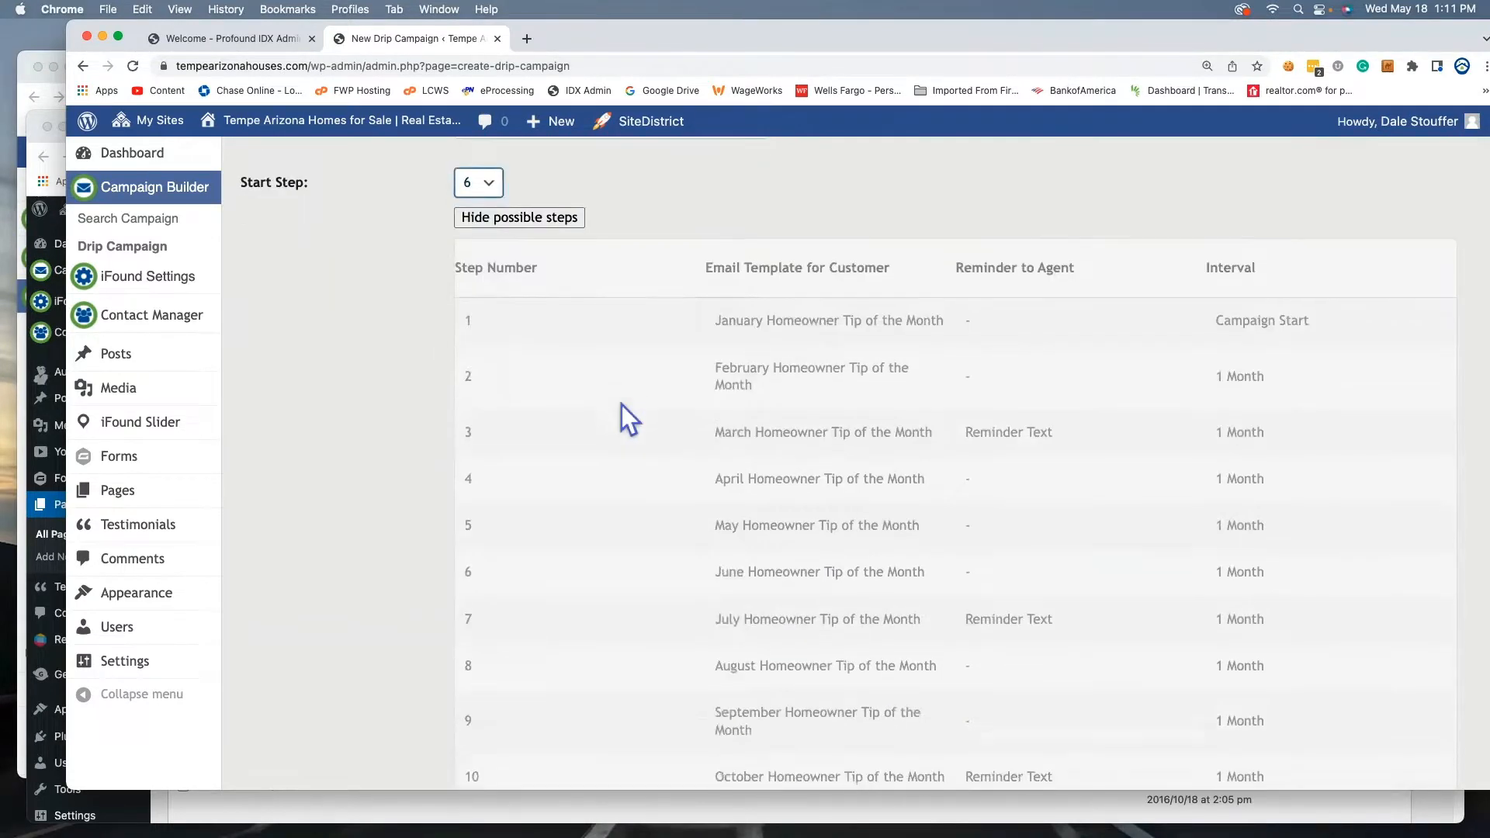
scroll(631, 542, down, 10)
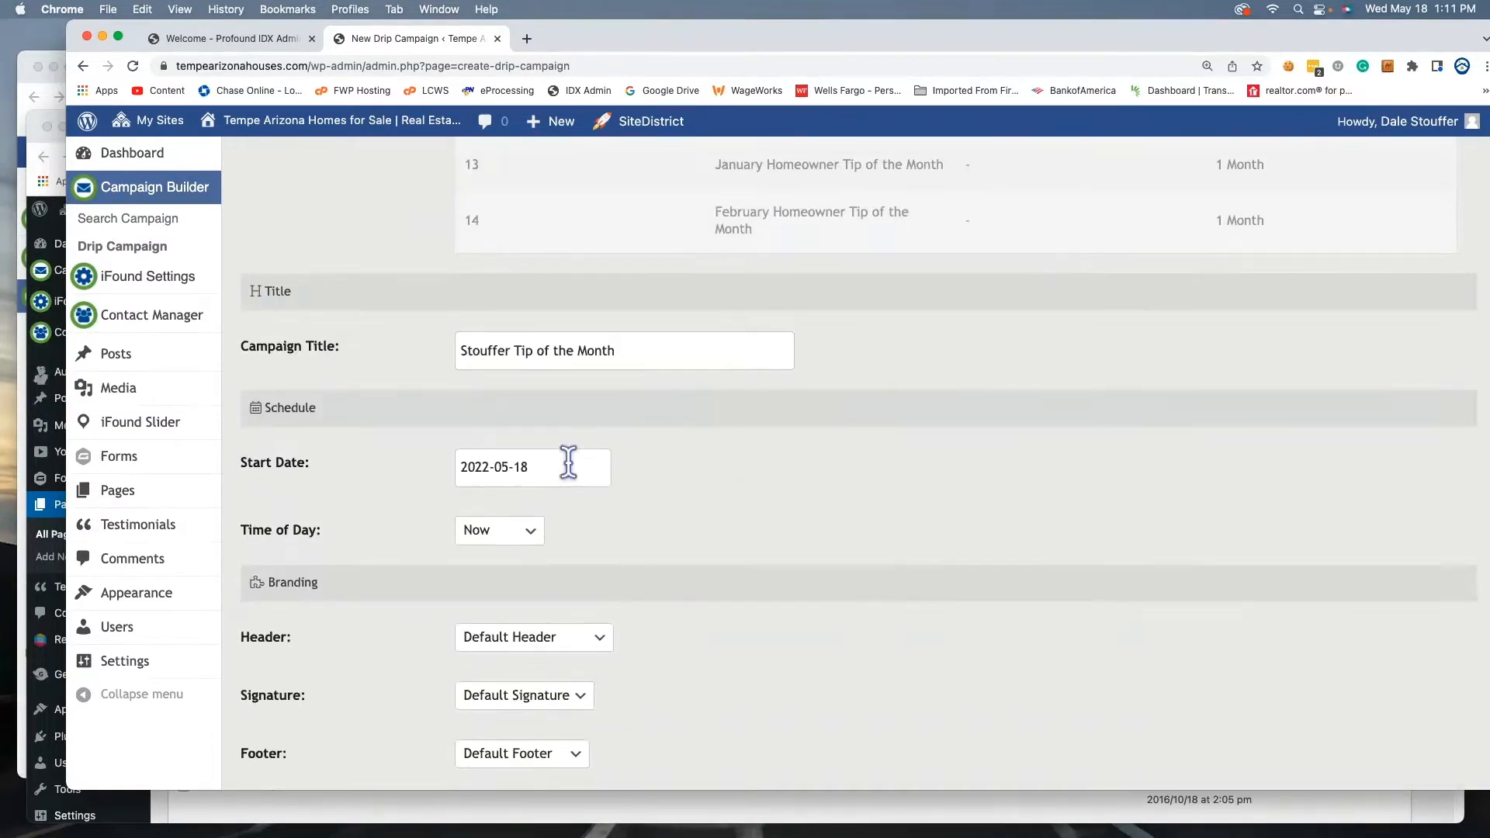
click(569, 466)
click(663, 511)
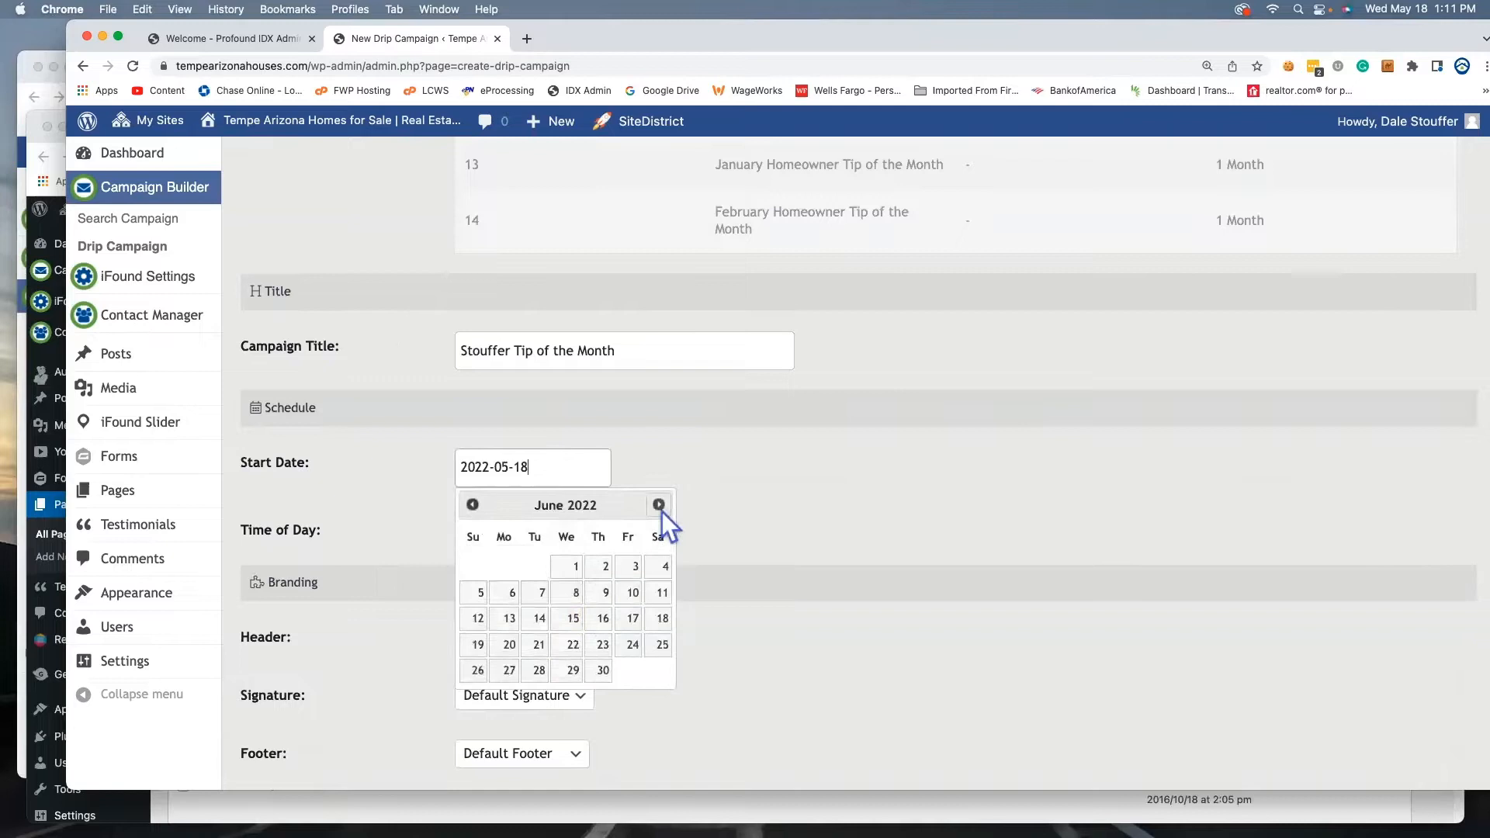
click(571, 574)
click(526, 535)
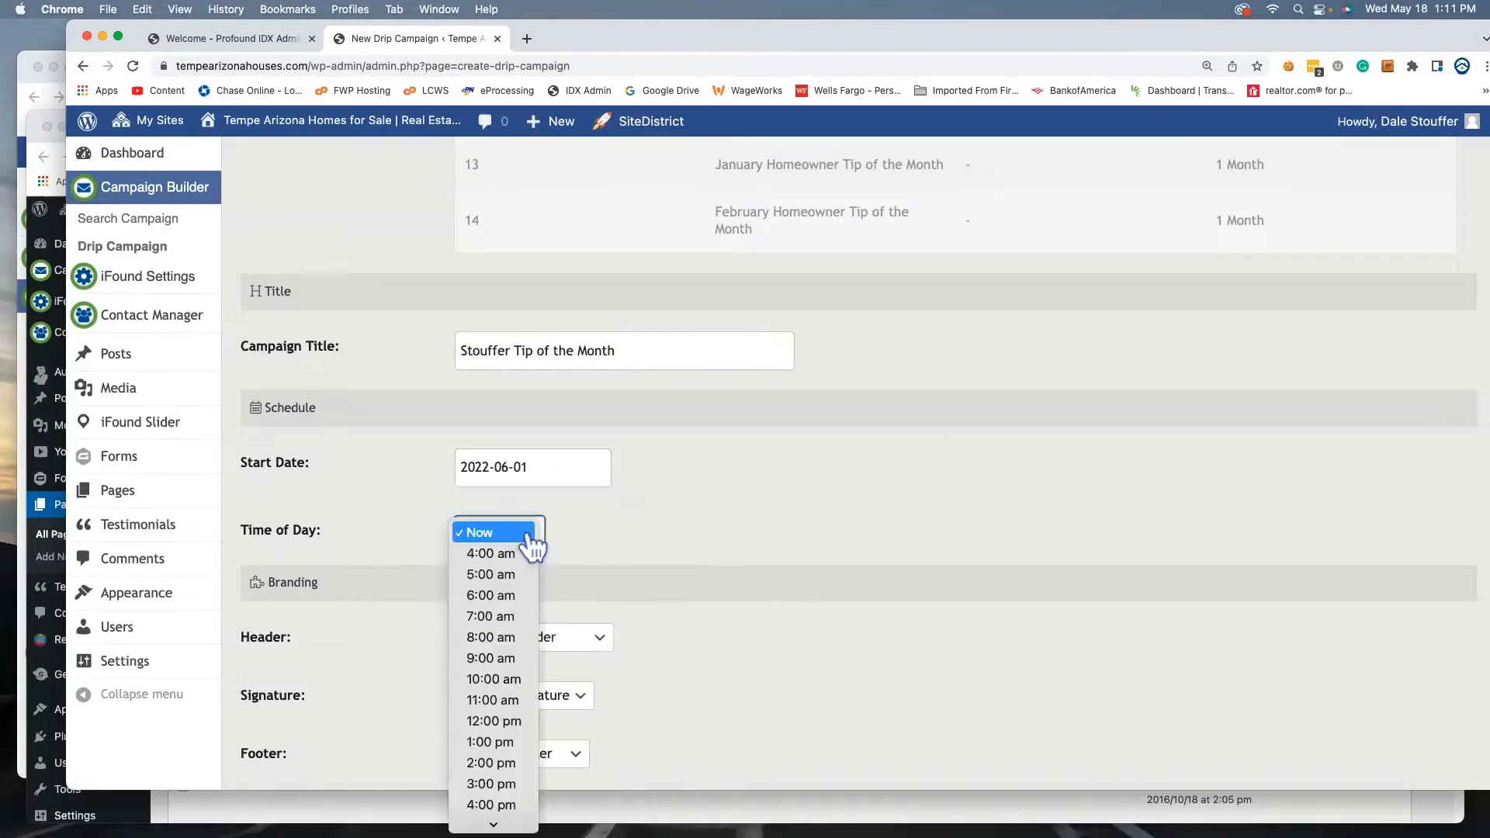
click(508, 637)
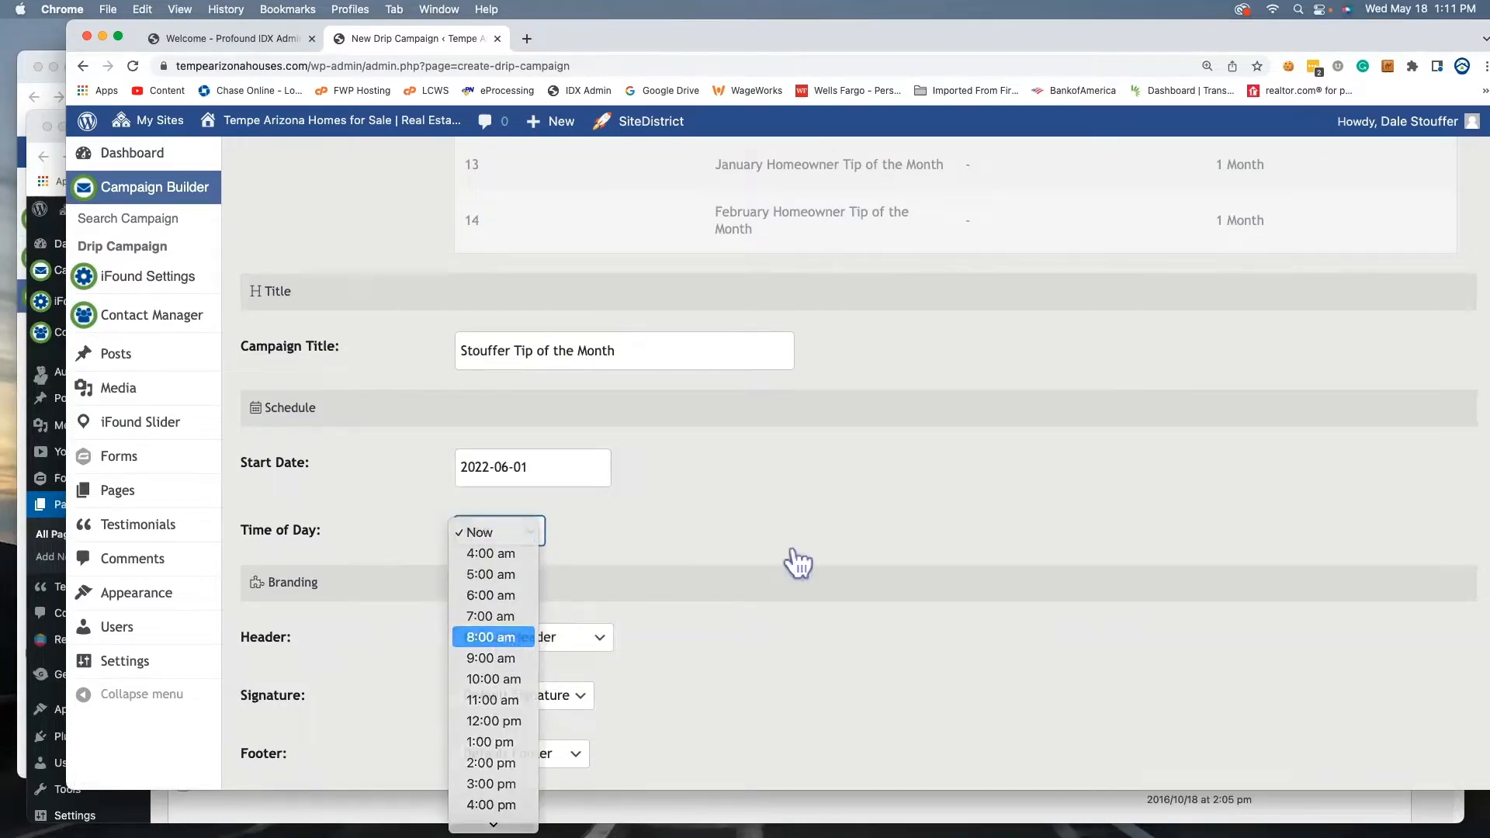
- Keep Default Header for the campaign's branding and save the campaign
scroll(858, 543, down, 1)
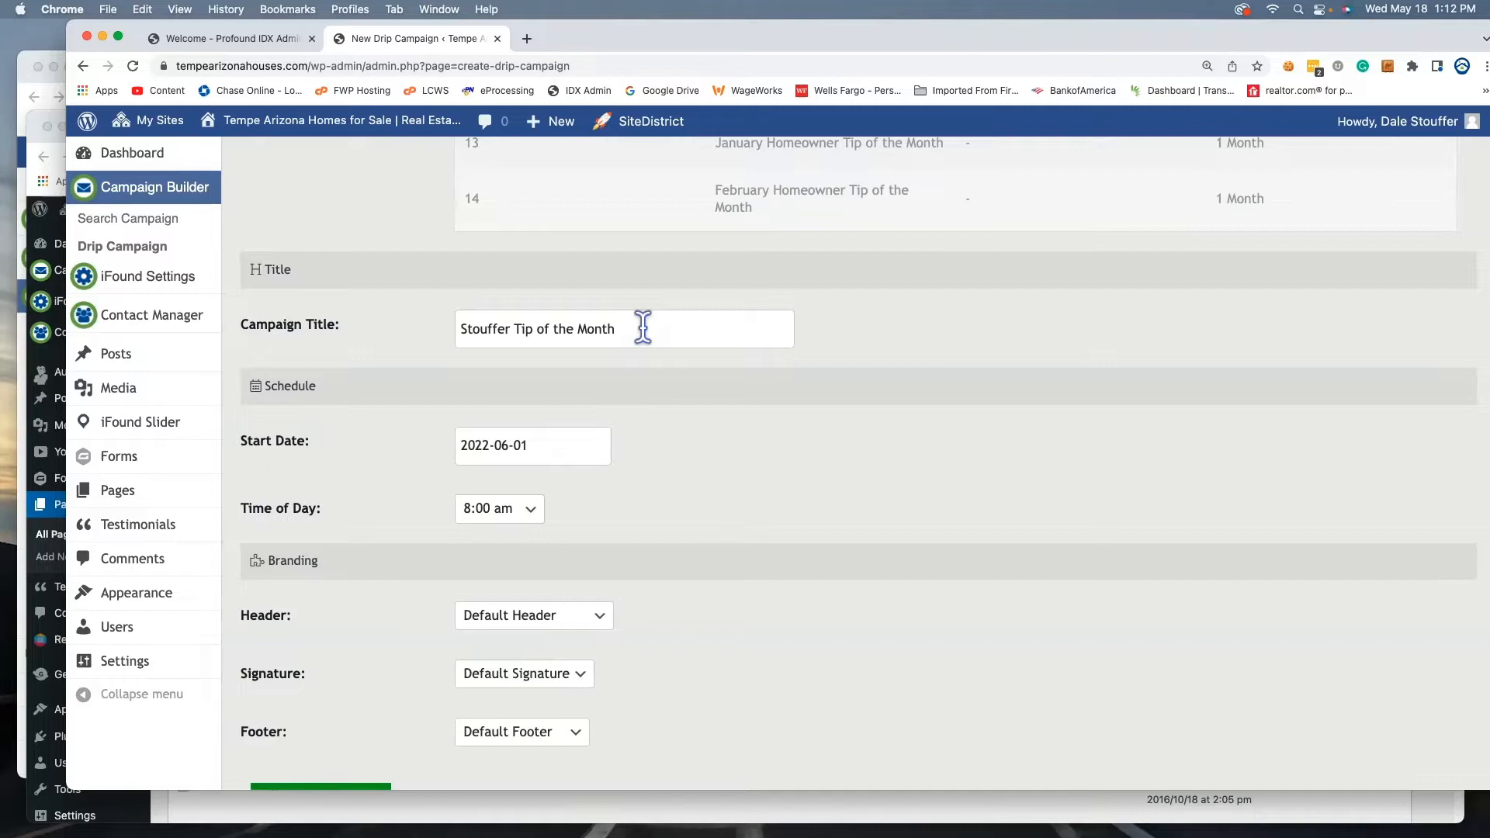
scroll(762, 544, down, 4)
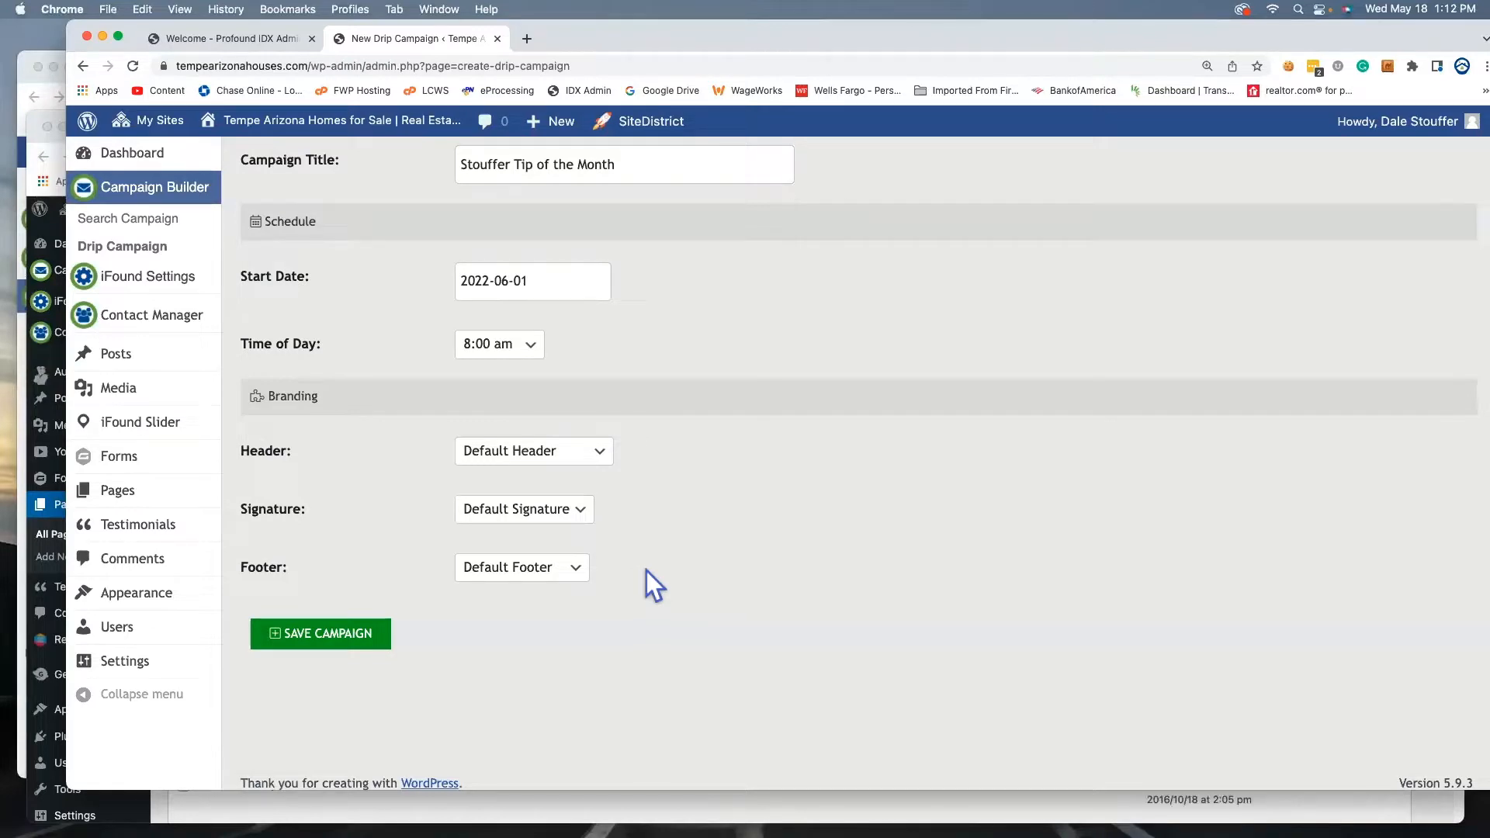
click(586, 468)
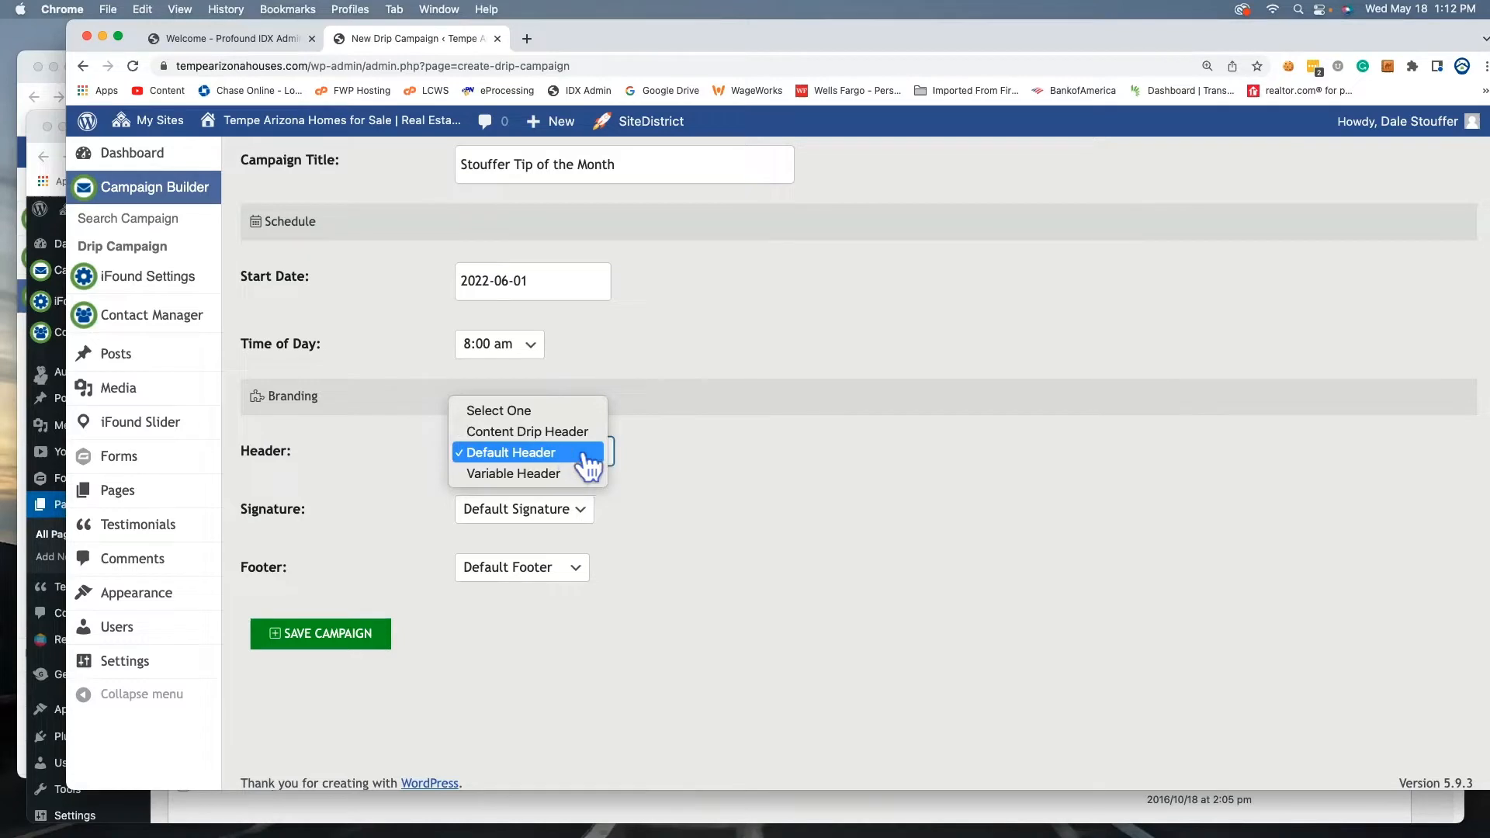
click(583, 456)
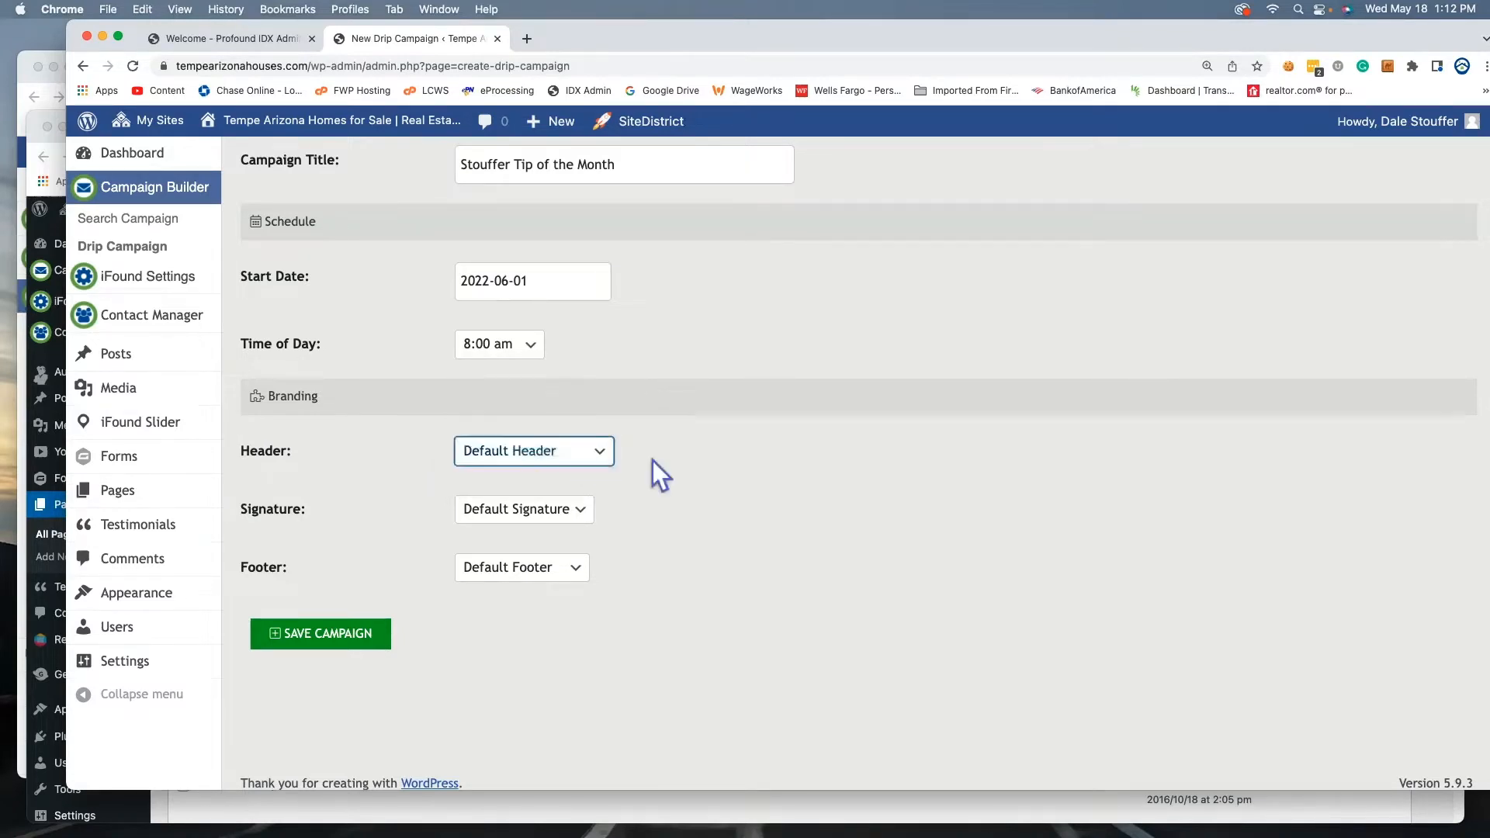
click(338, 635)
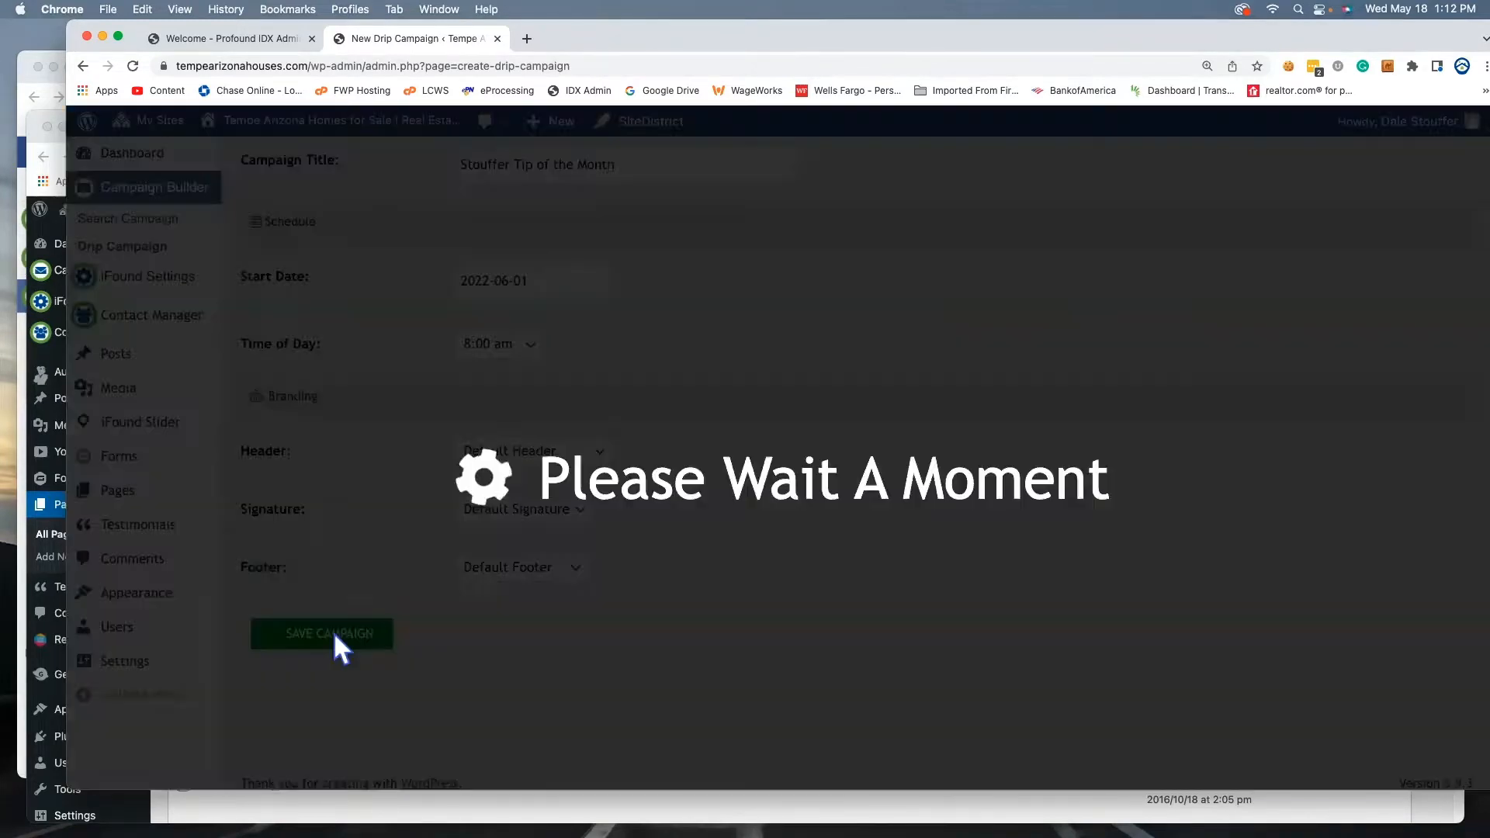
- Change the campaign's schedule to send immediately, with time of day Now and start date 2022-05-18
scroll(799, 505, up, 6)
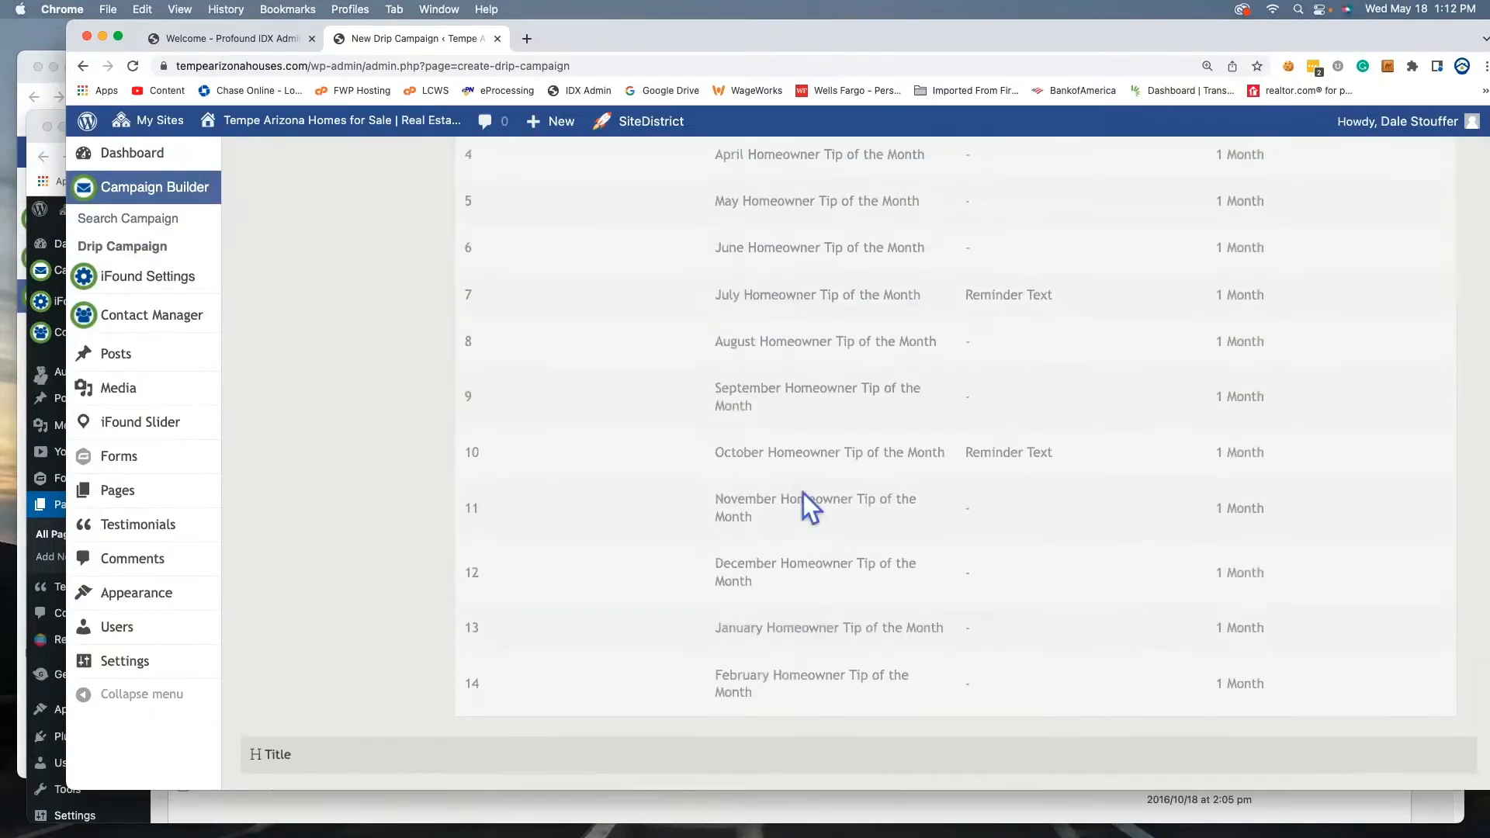
scroll(804, 493, down, 8)
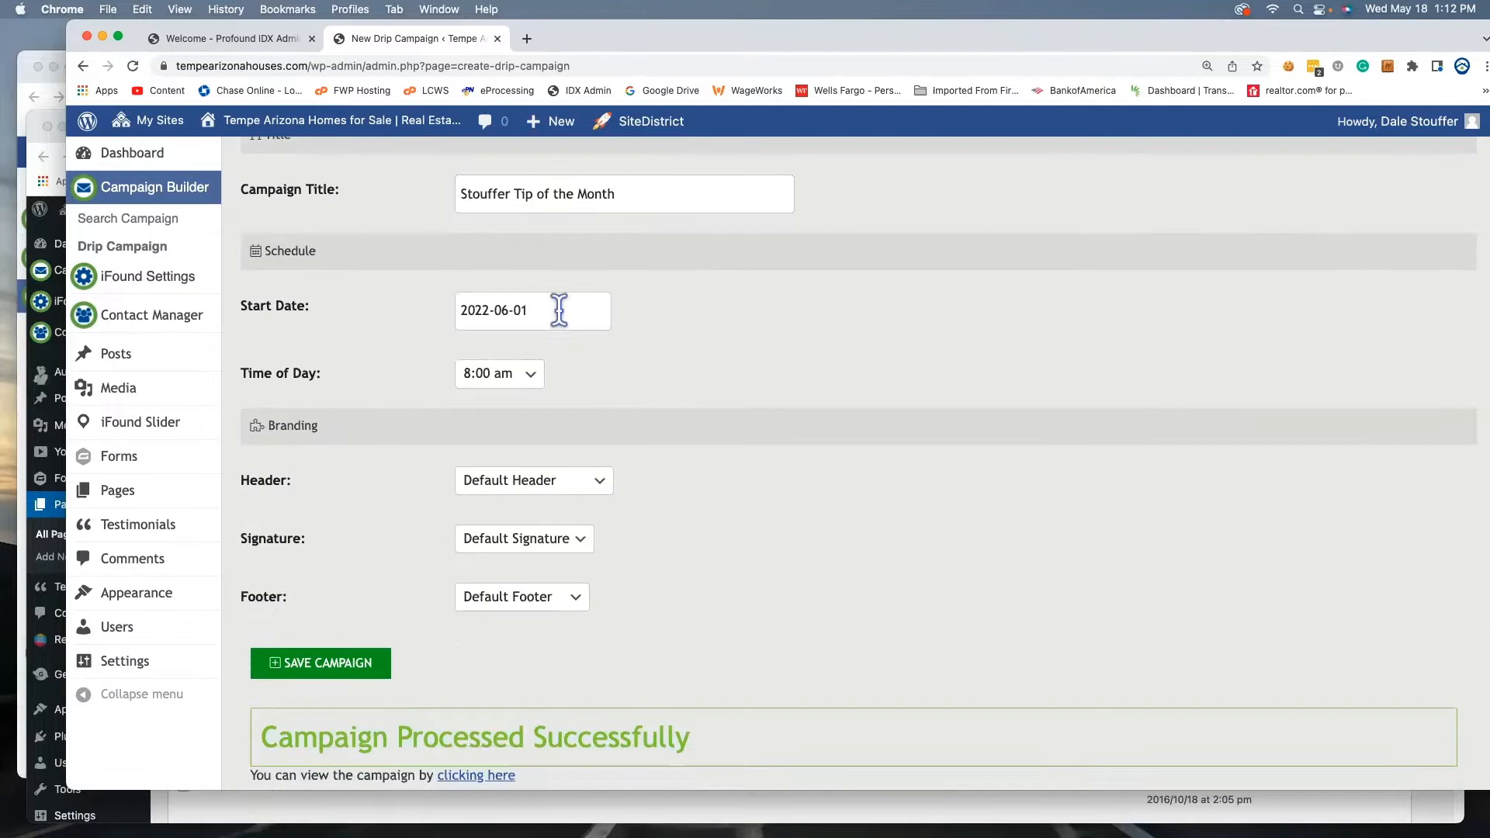
click(514, 377)
click(521, 276)
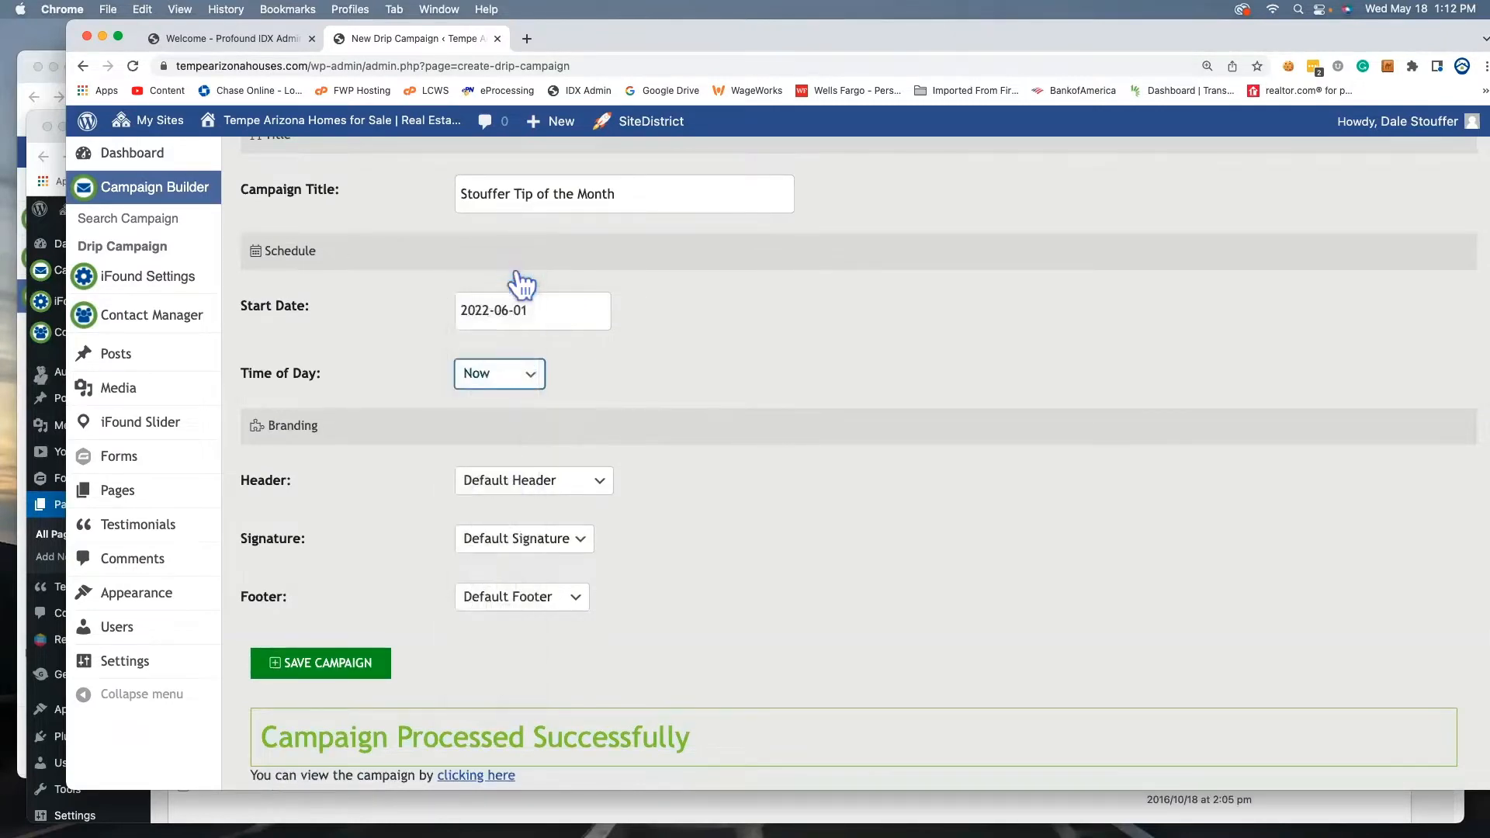
click(550, 309)
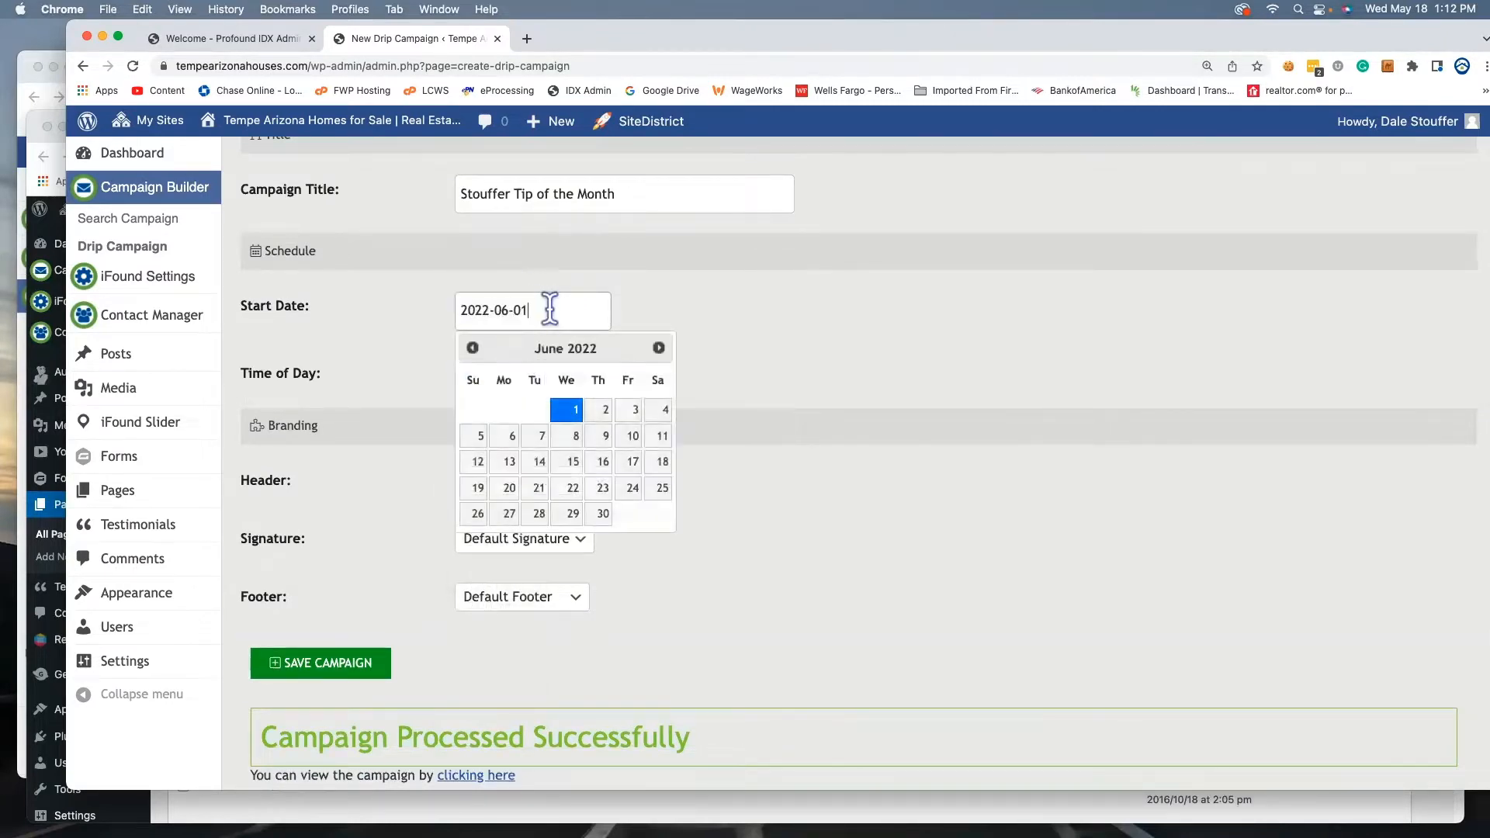
click(473, 349)
click(573, 463)
scroll(879, 501, down, 3)
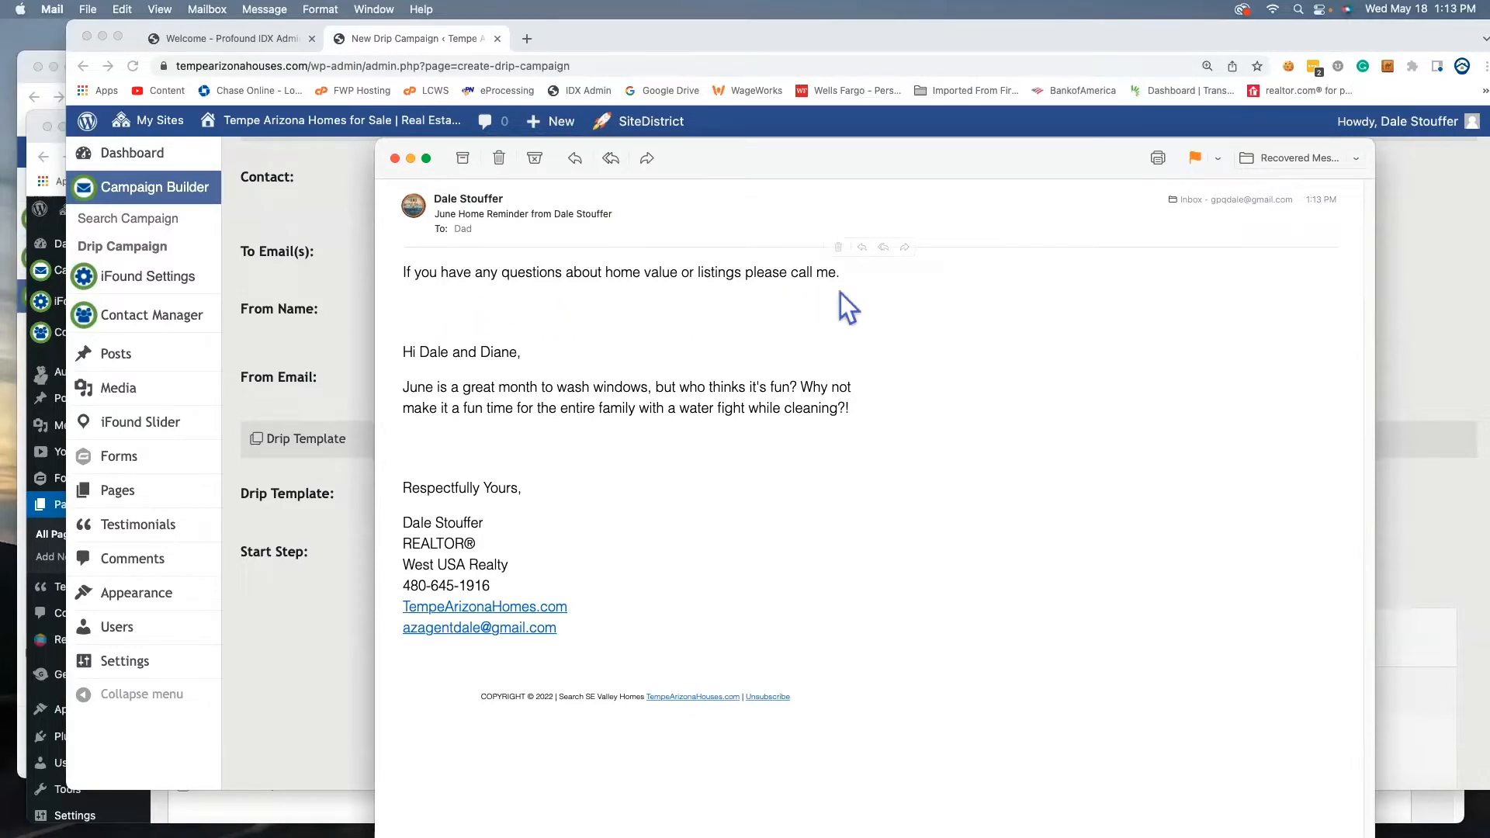
- Review the header line and tip paragraph of the received June Home Reminder email in Mail, and close the message
drag(402, 272, 842, 273)
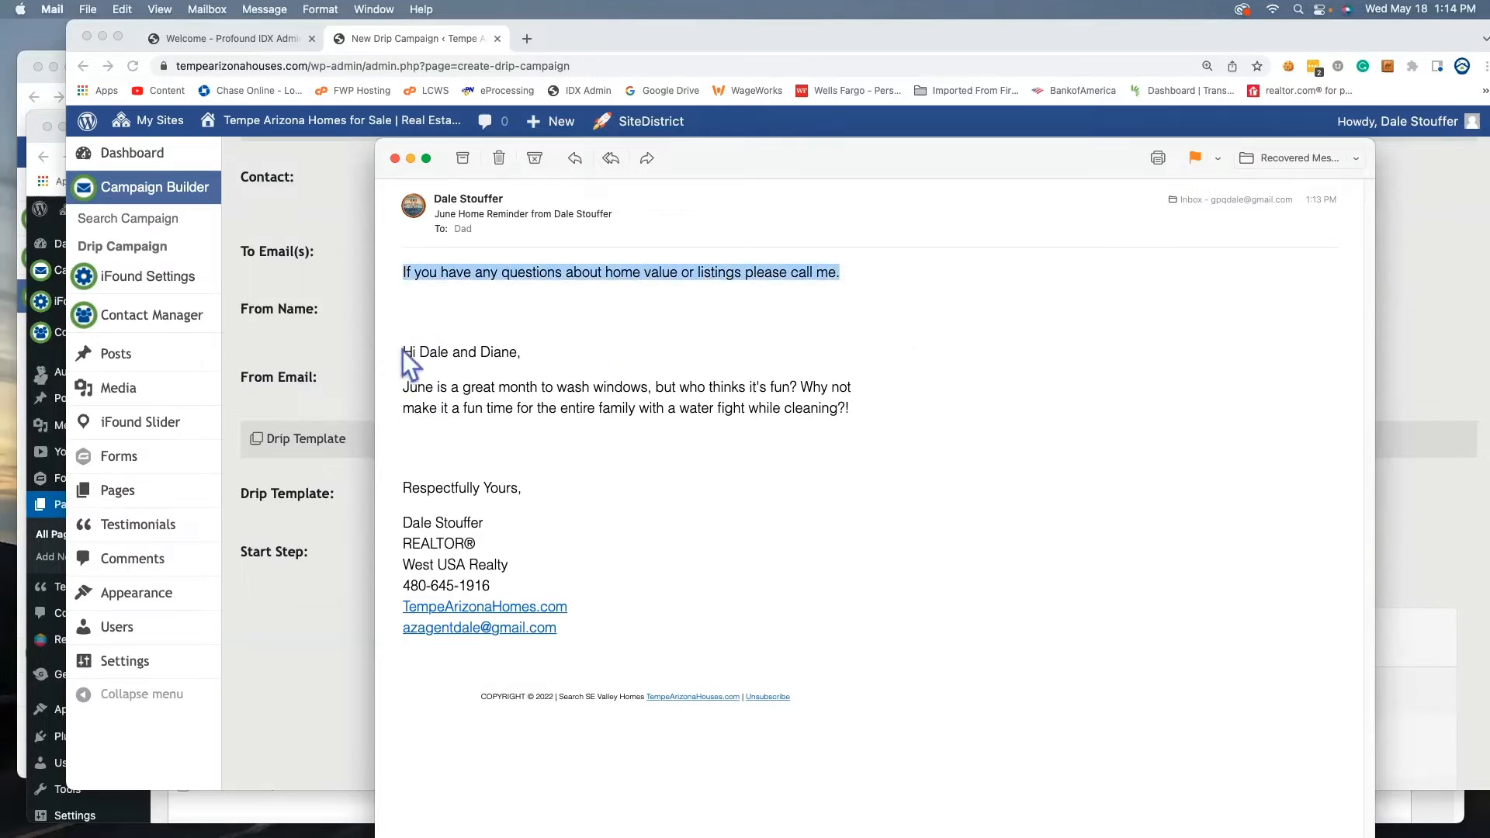
drag(403, 386, 920, 444)
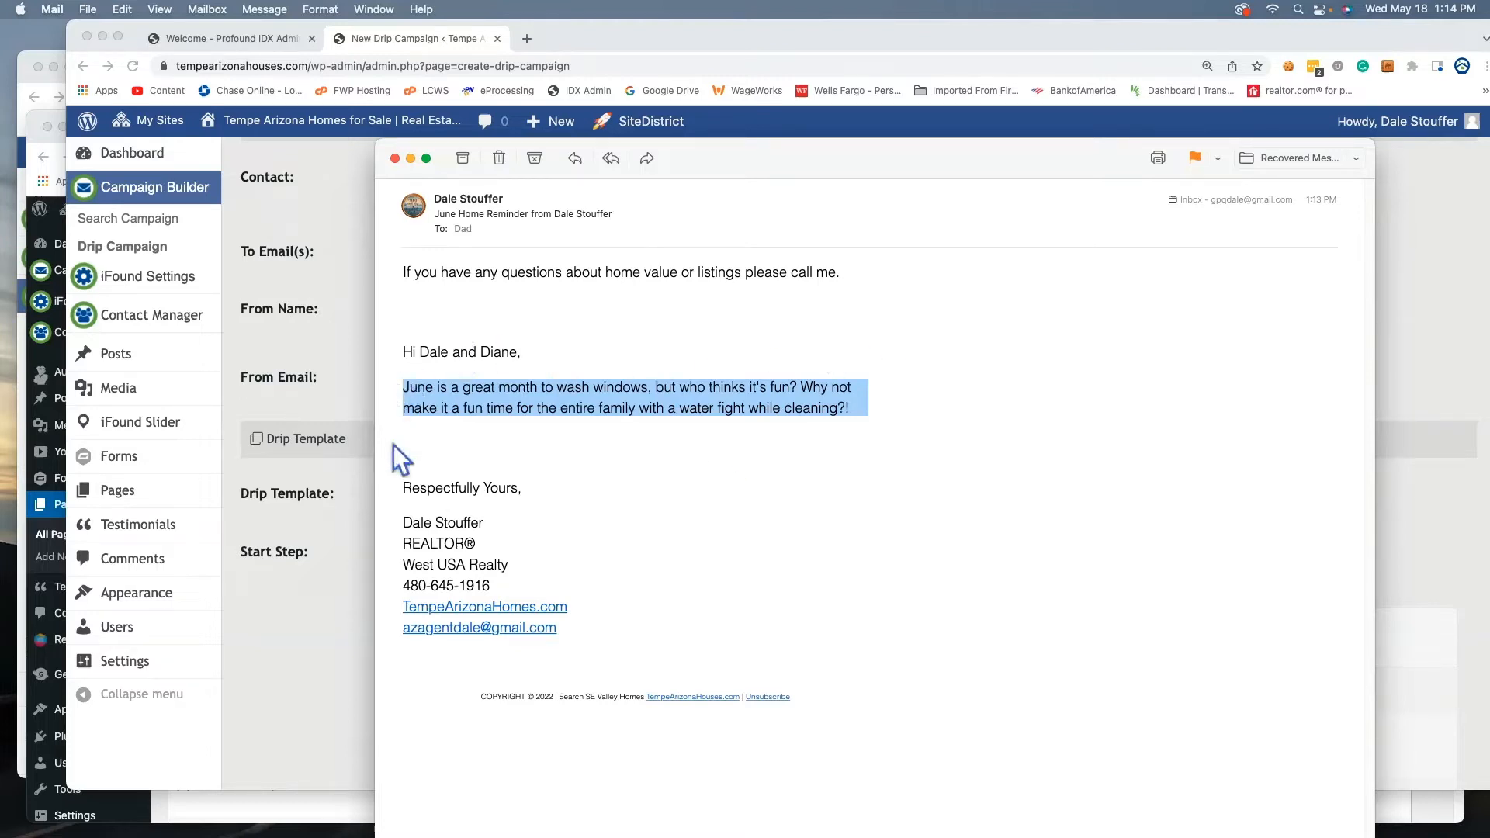
click(837, 458)
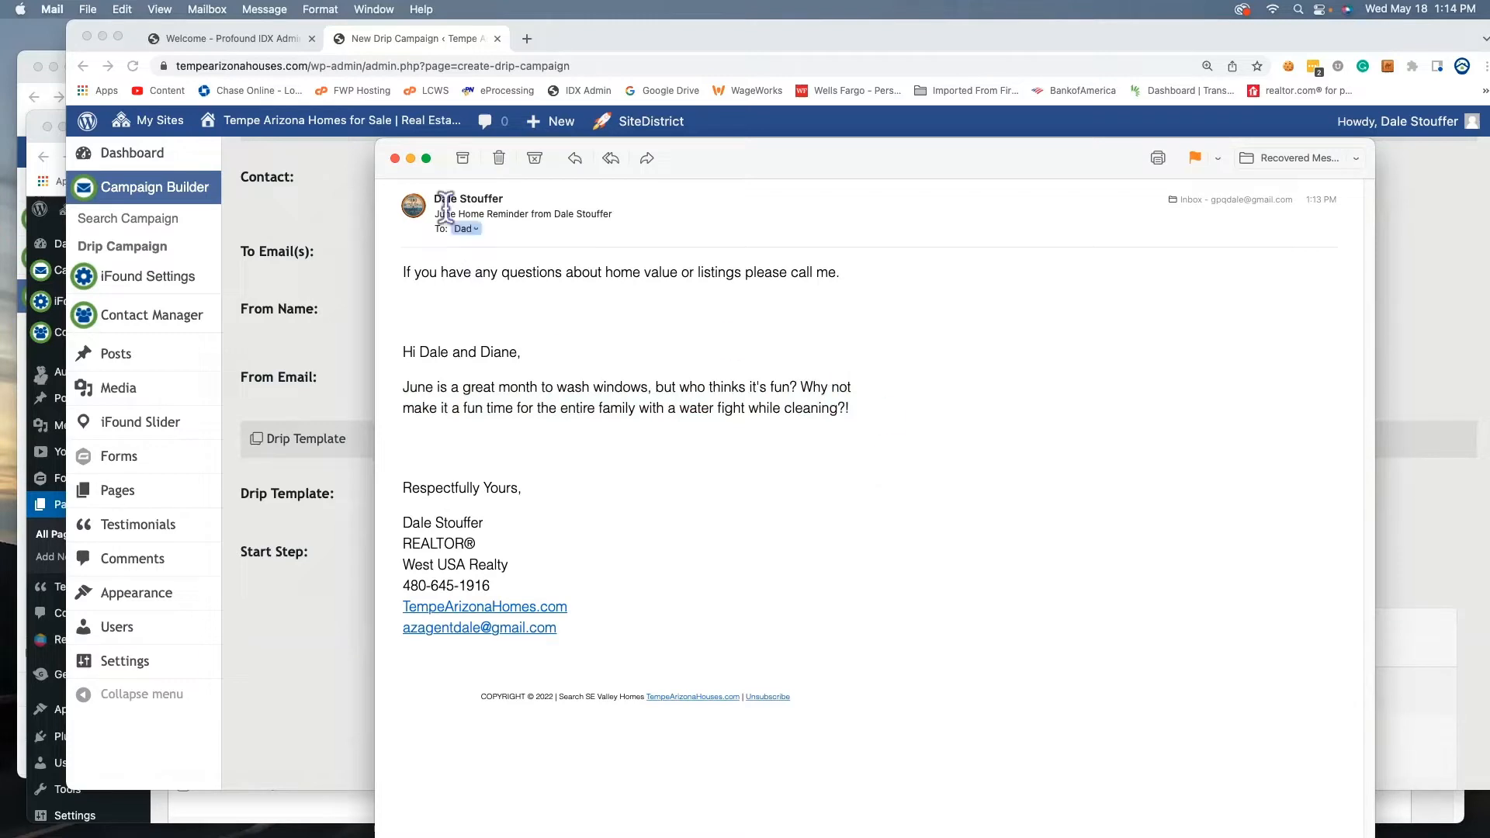
click(394, 158)
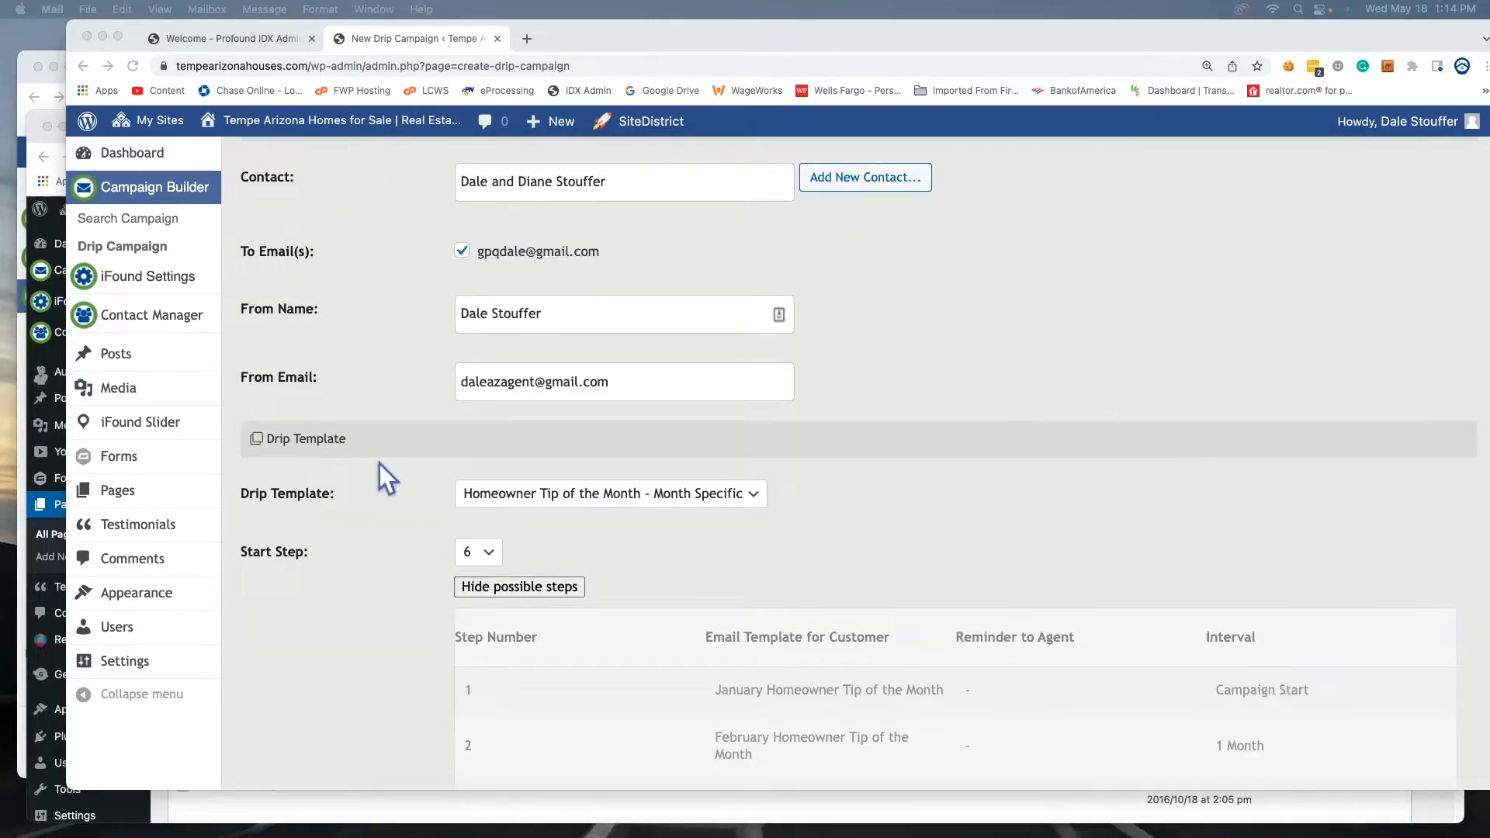
- Review the campaign form from the contact details through the template's monthly steps, agent reminders and intervals
scroll(380, 463, down, 1)
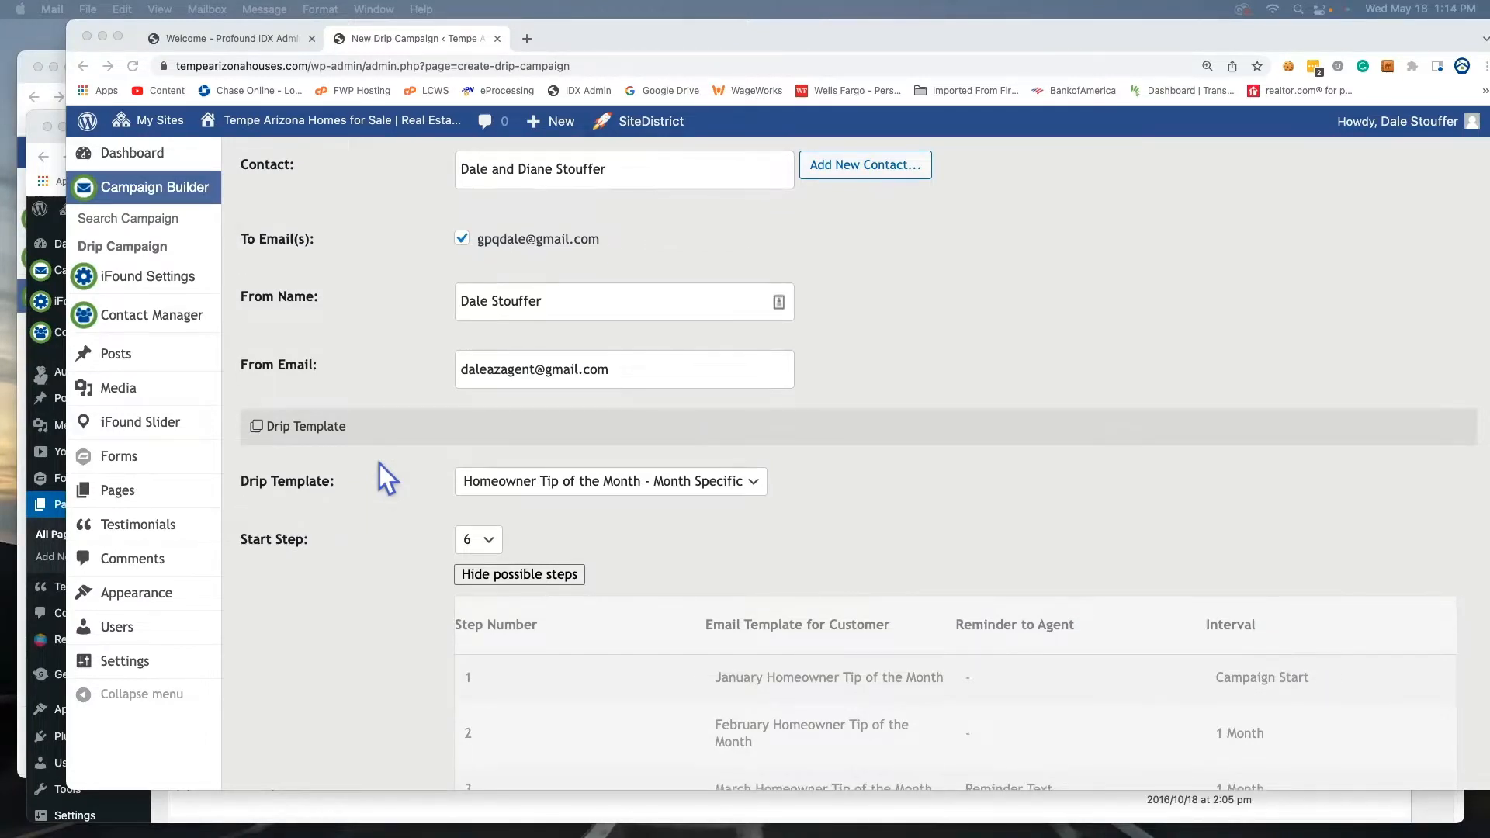
scroll(380, 463, up, 5)
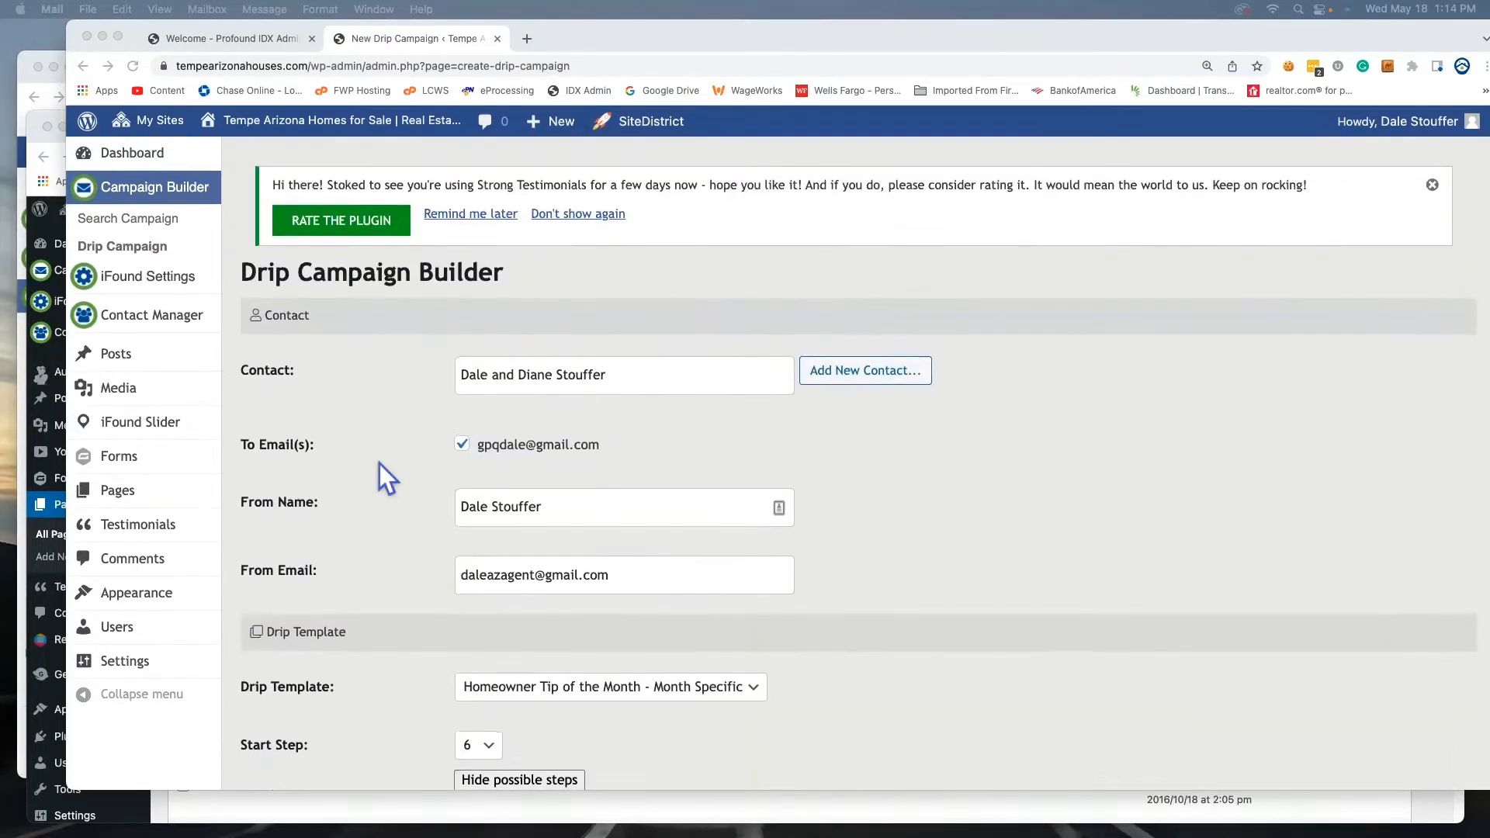
scroll(379, 463, down, 5)
scroll(380, 463, down, 10)
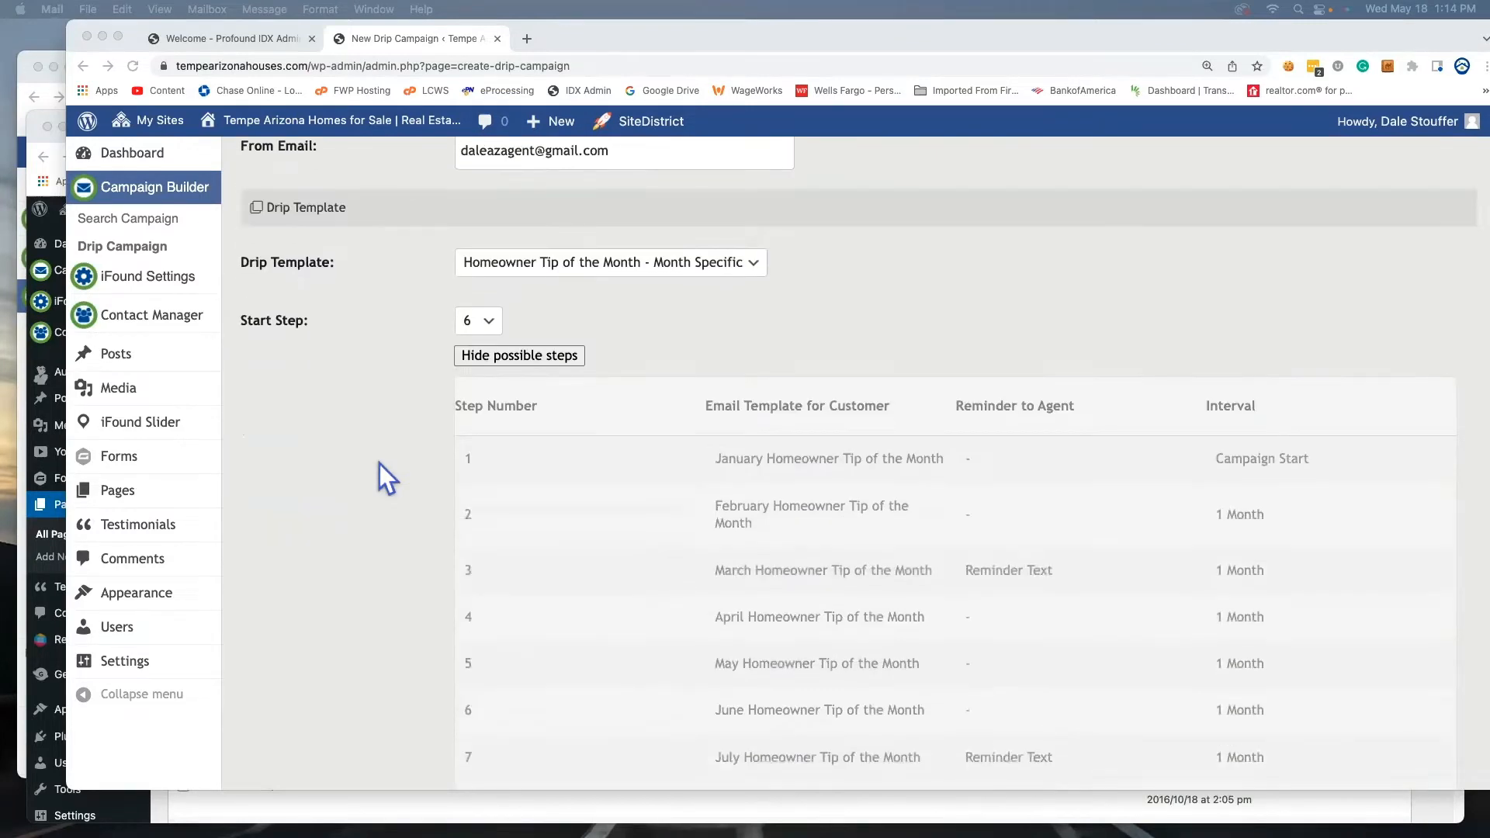
scroll(379, 476, down, 3)
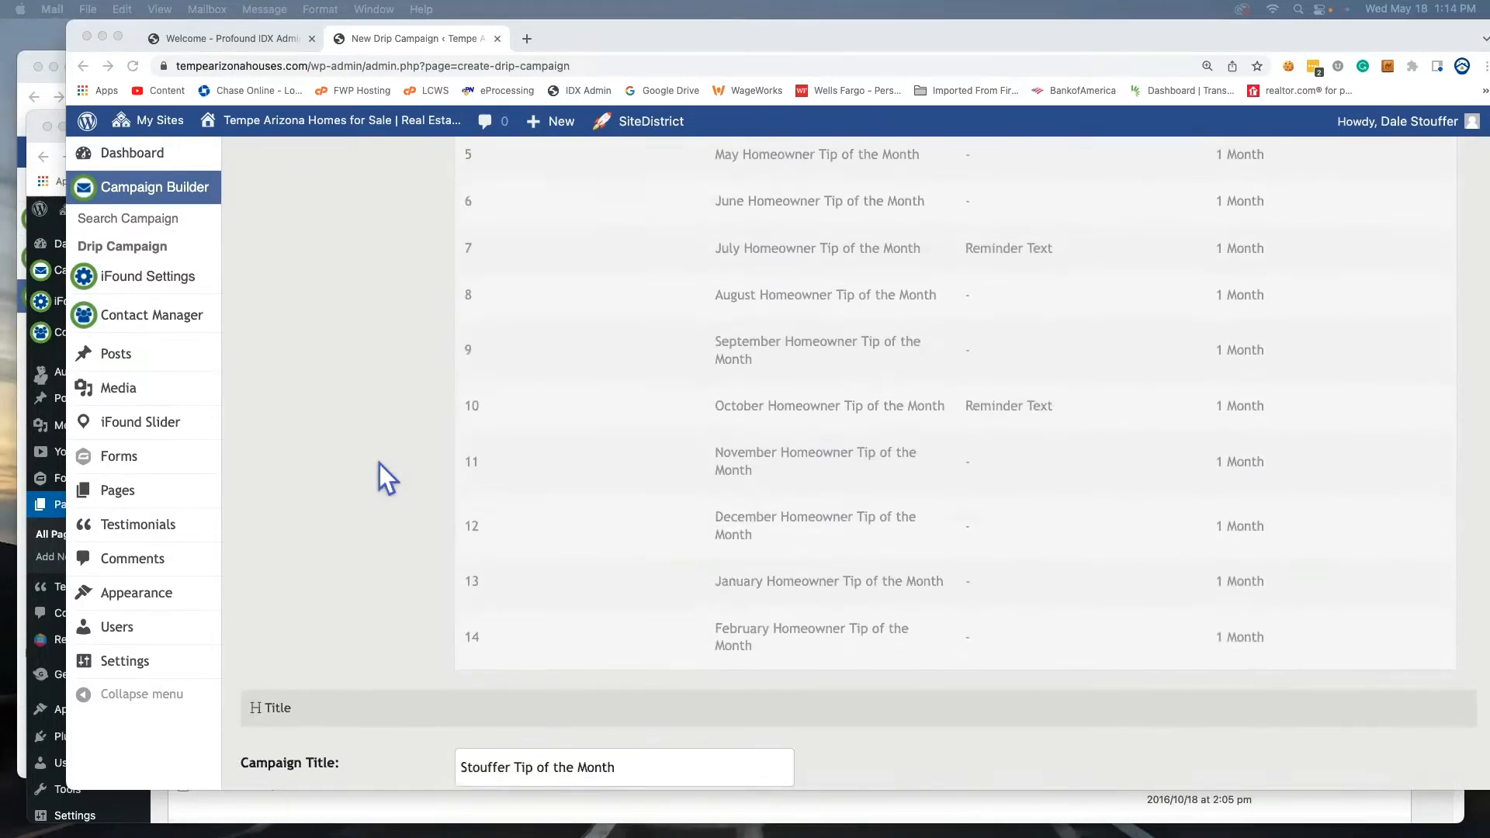
scroll(380, 476, up, 2)
scroll(822, 347, up, 3)
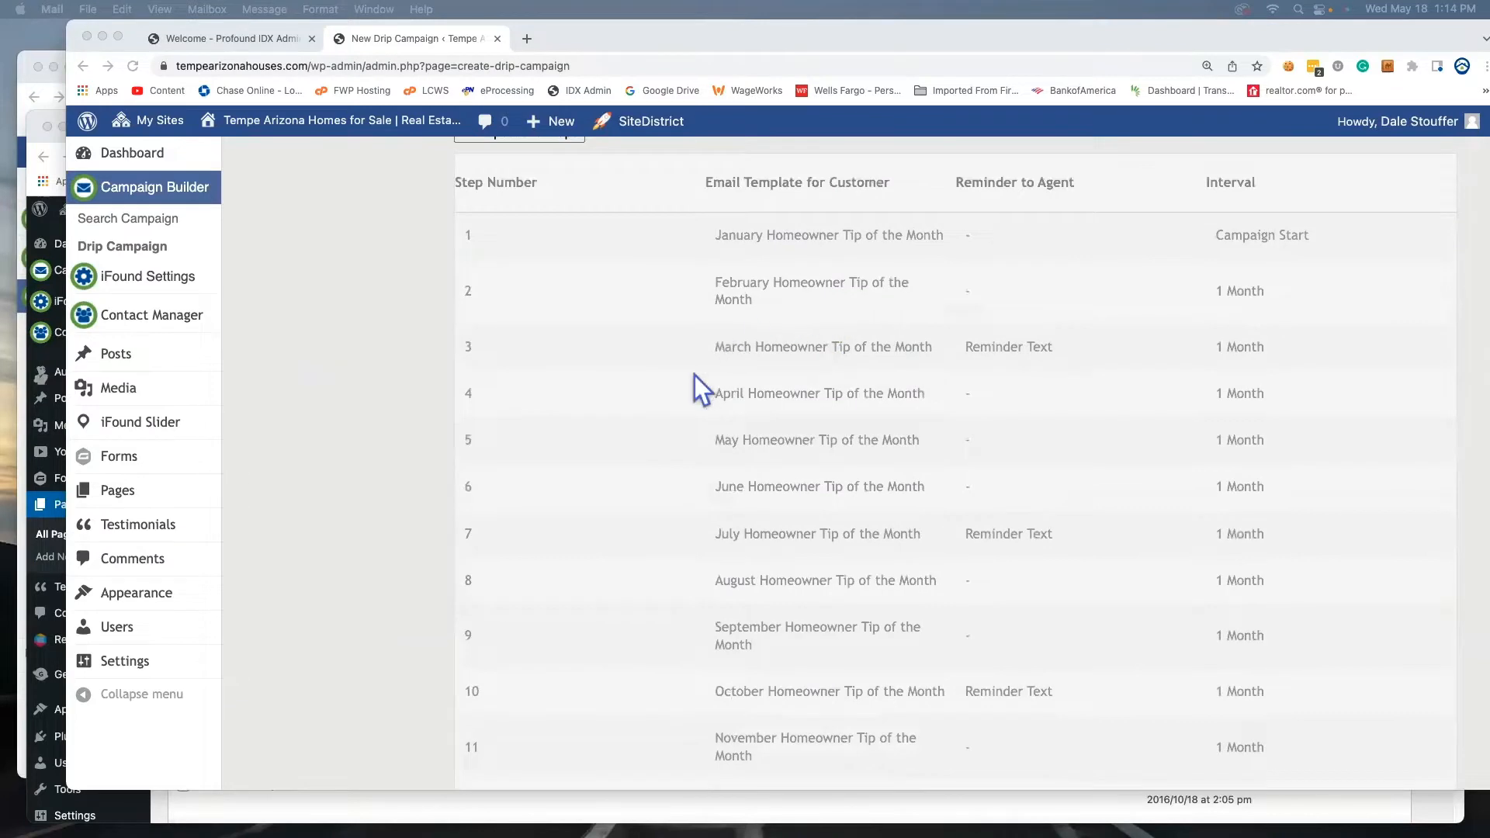
scroll(682, 411, up, 4)
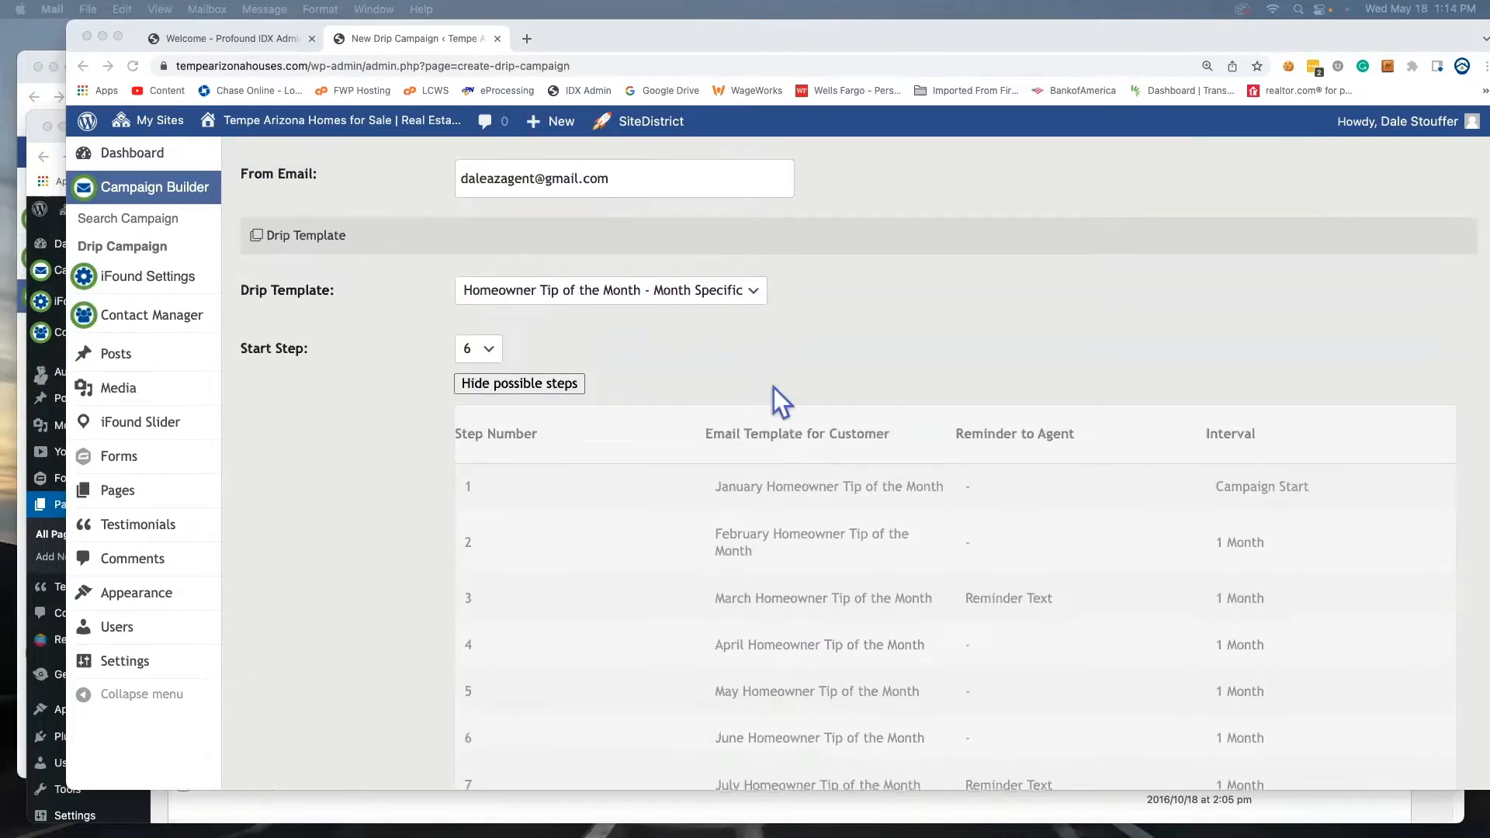
scroll(775, 388, down, 6)
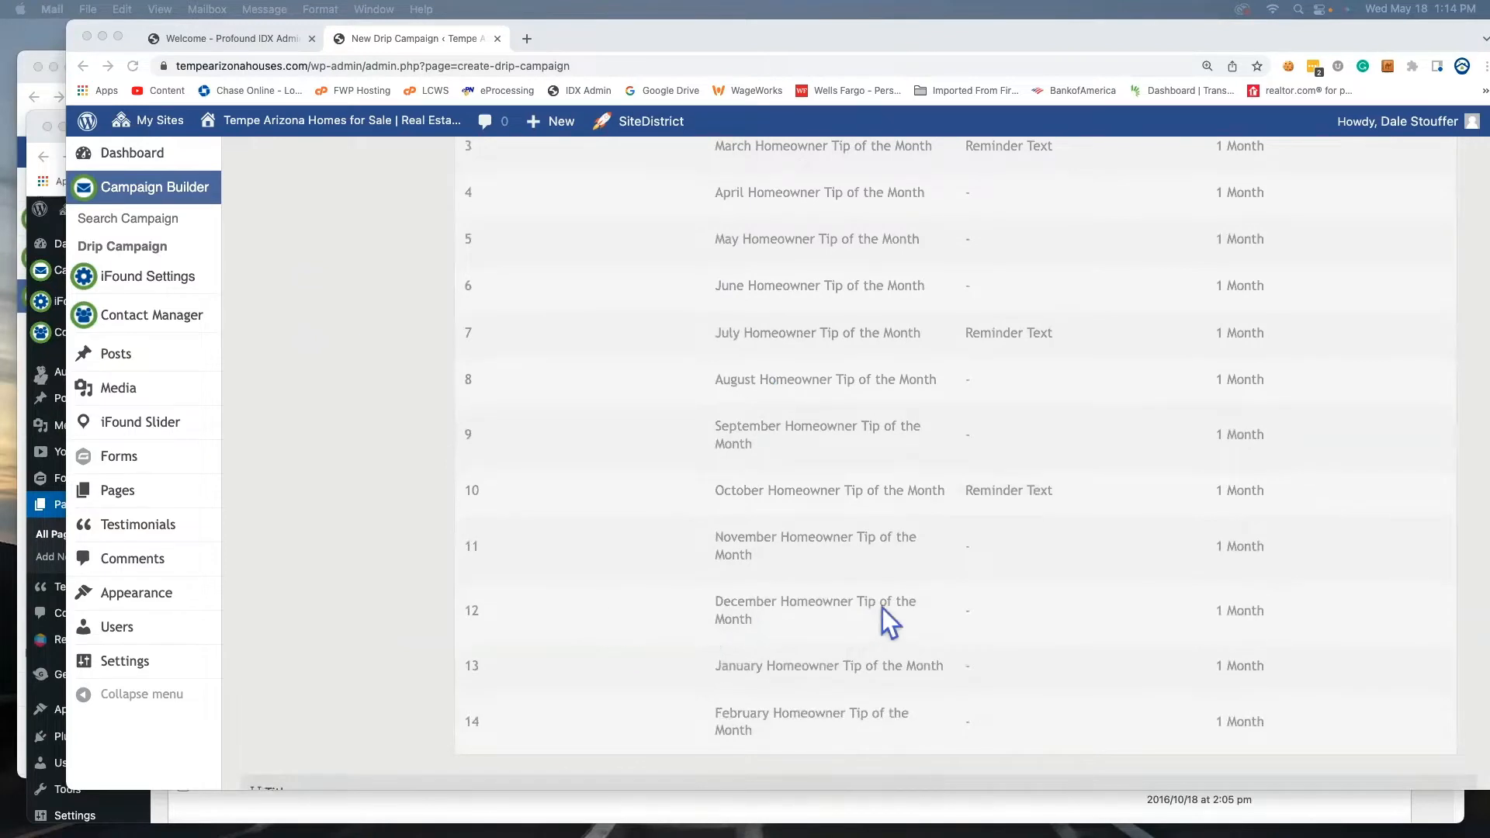
scroll(663, 598, down, 2)
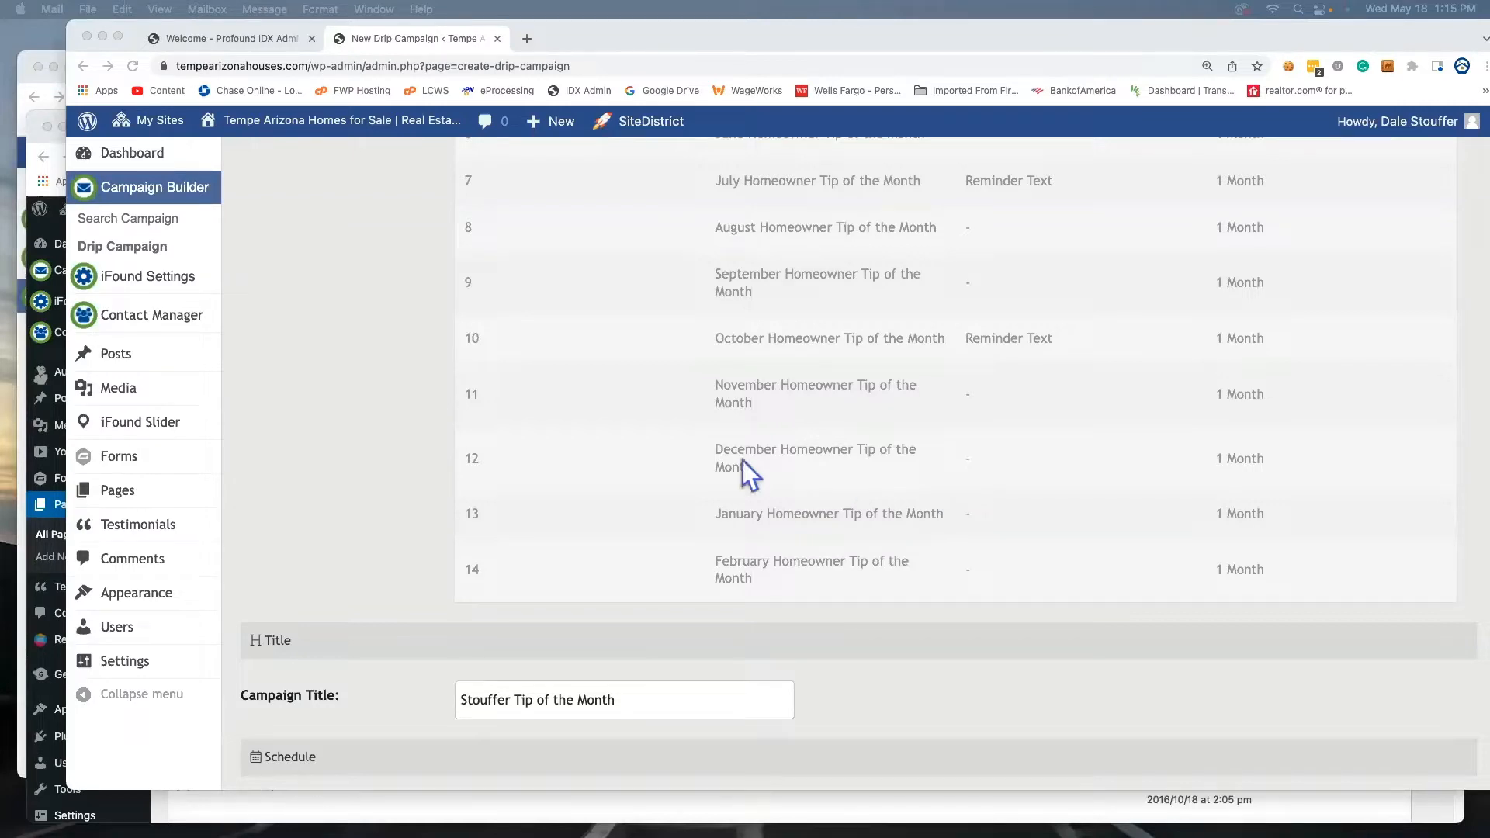
scroll(818, 460, up, 5)
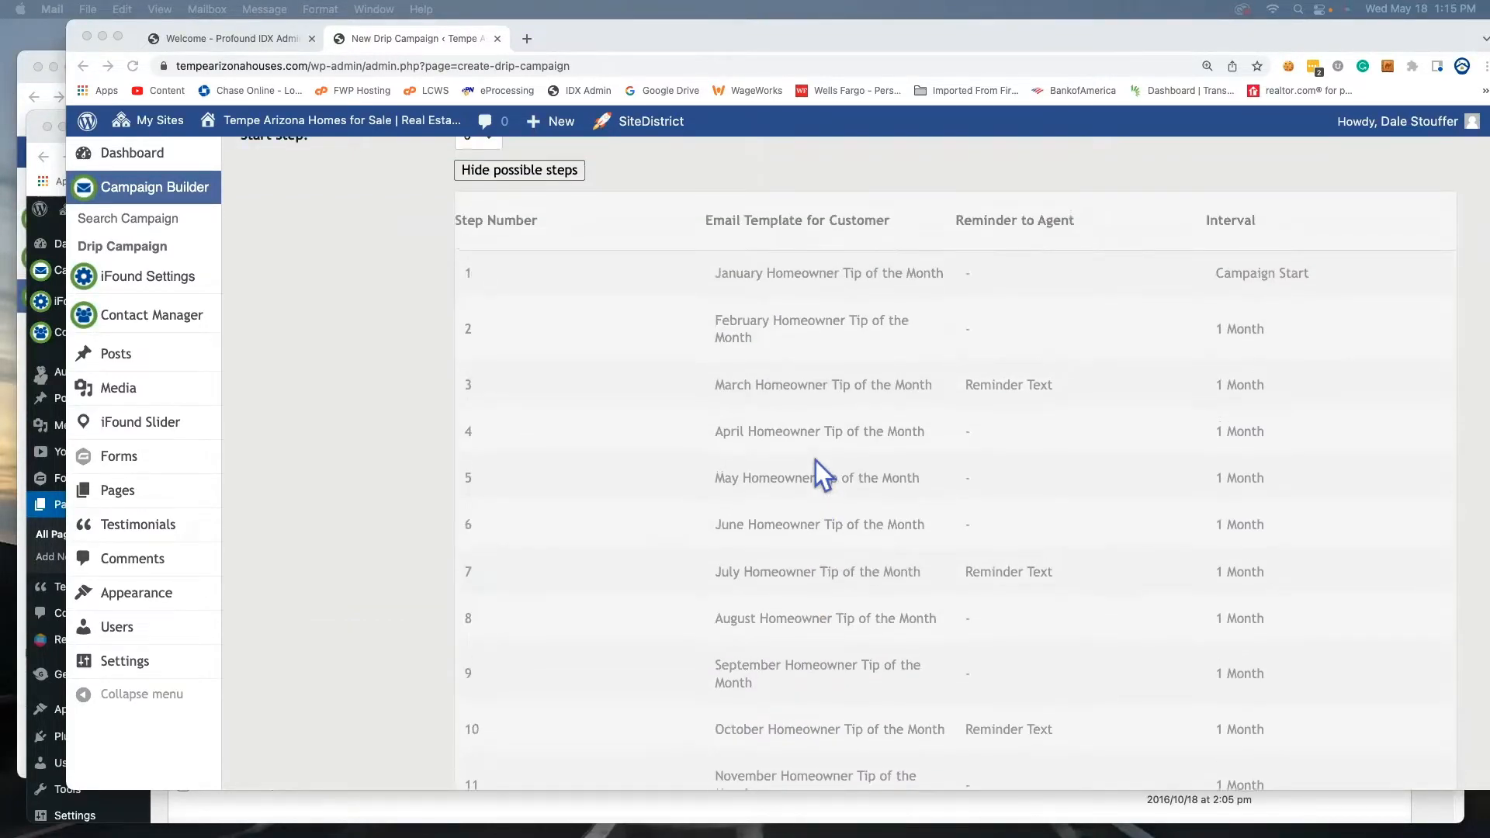
scroll(816, 460, down, 2)
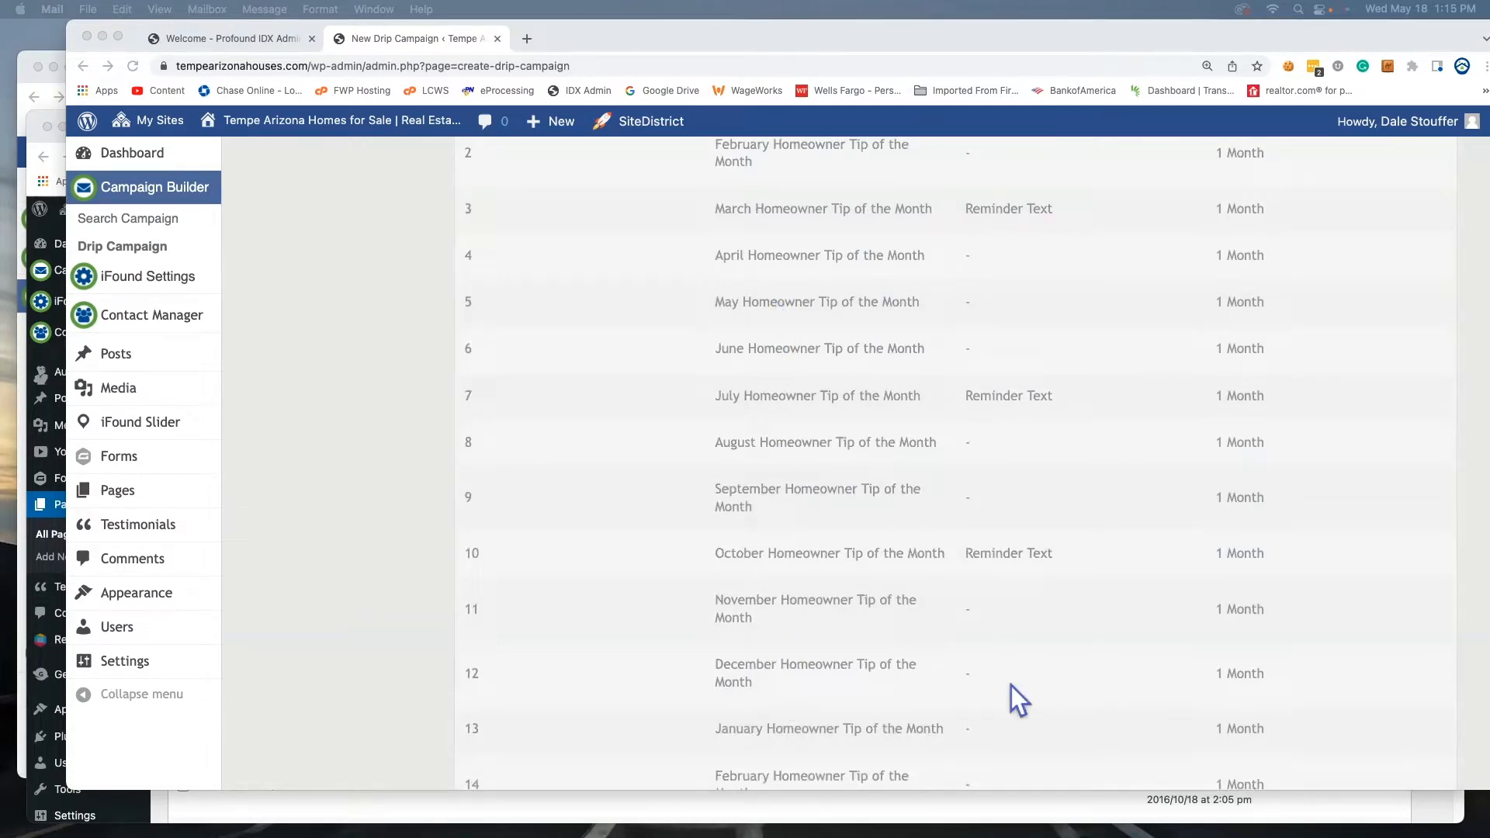
scroll(1012, 686, up, 3)
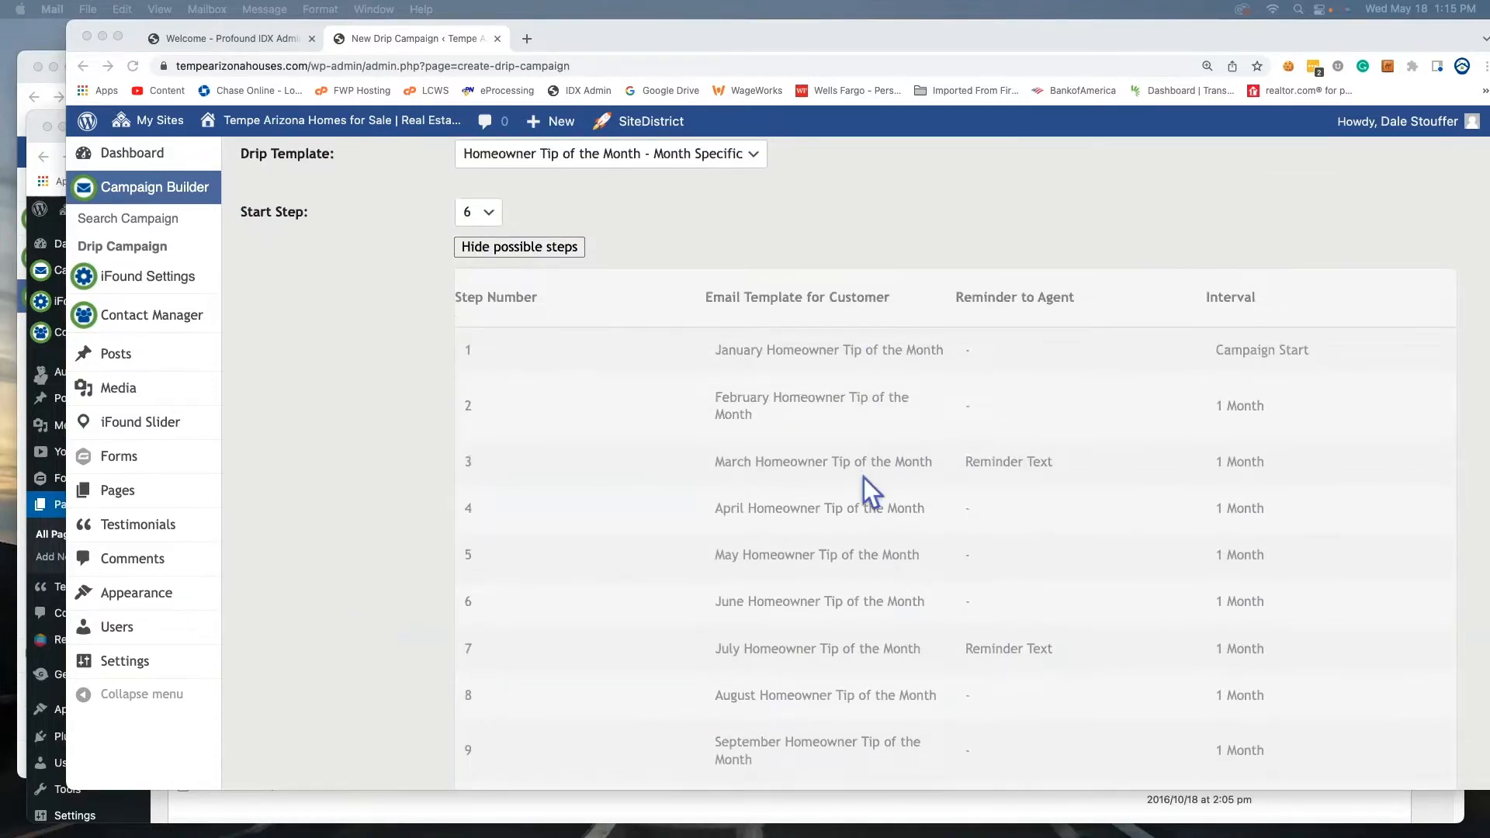
scroll(864, 477, down, 6)
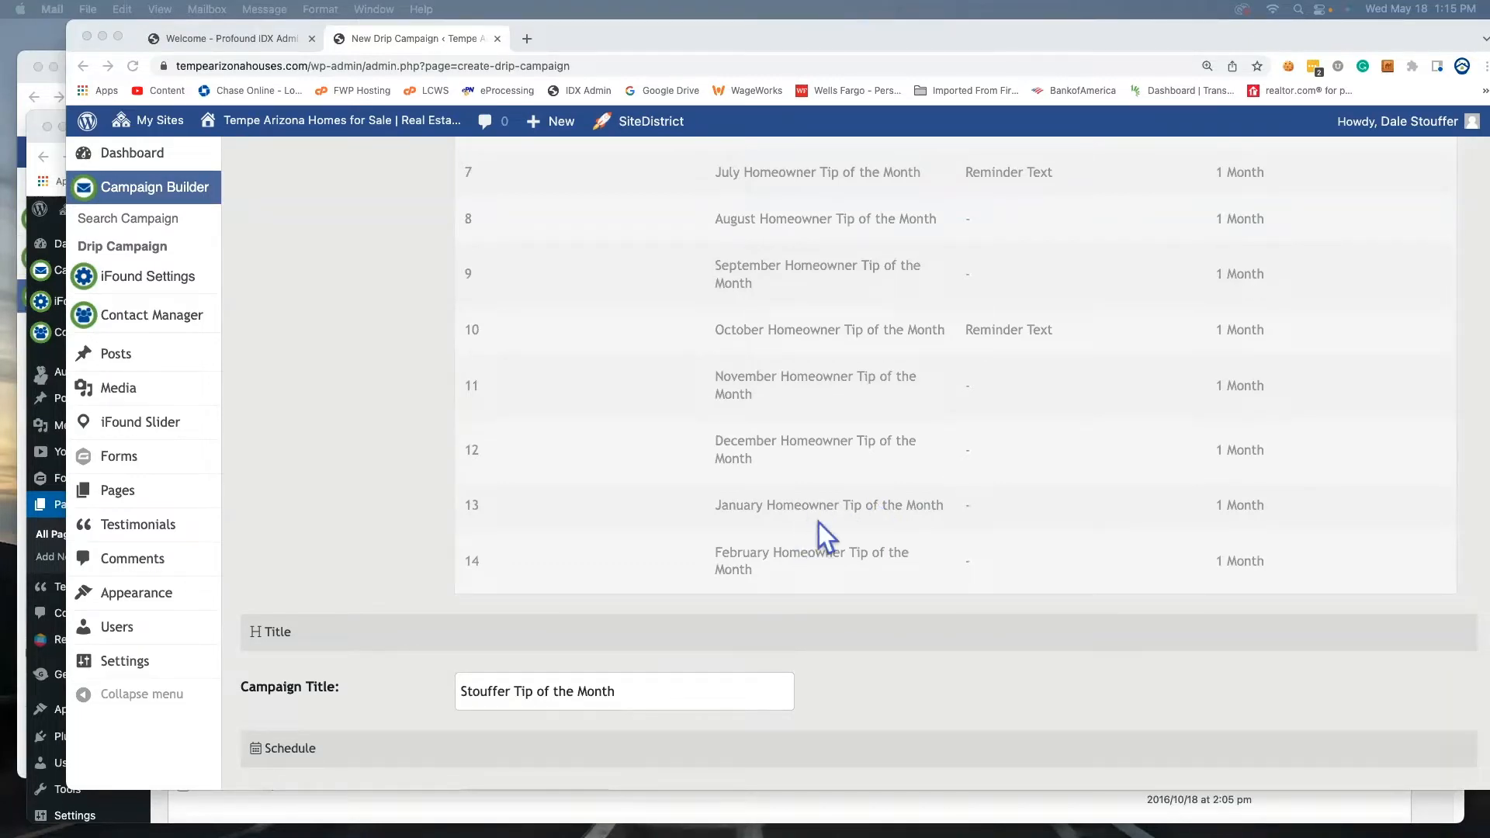
scroll(832, 513, up, 5)
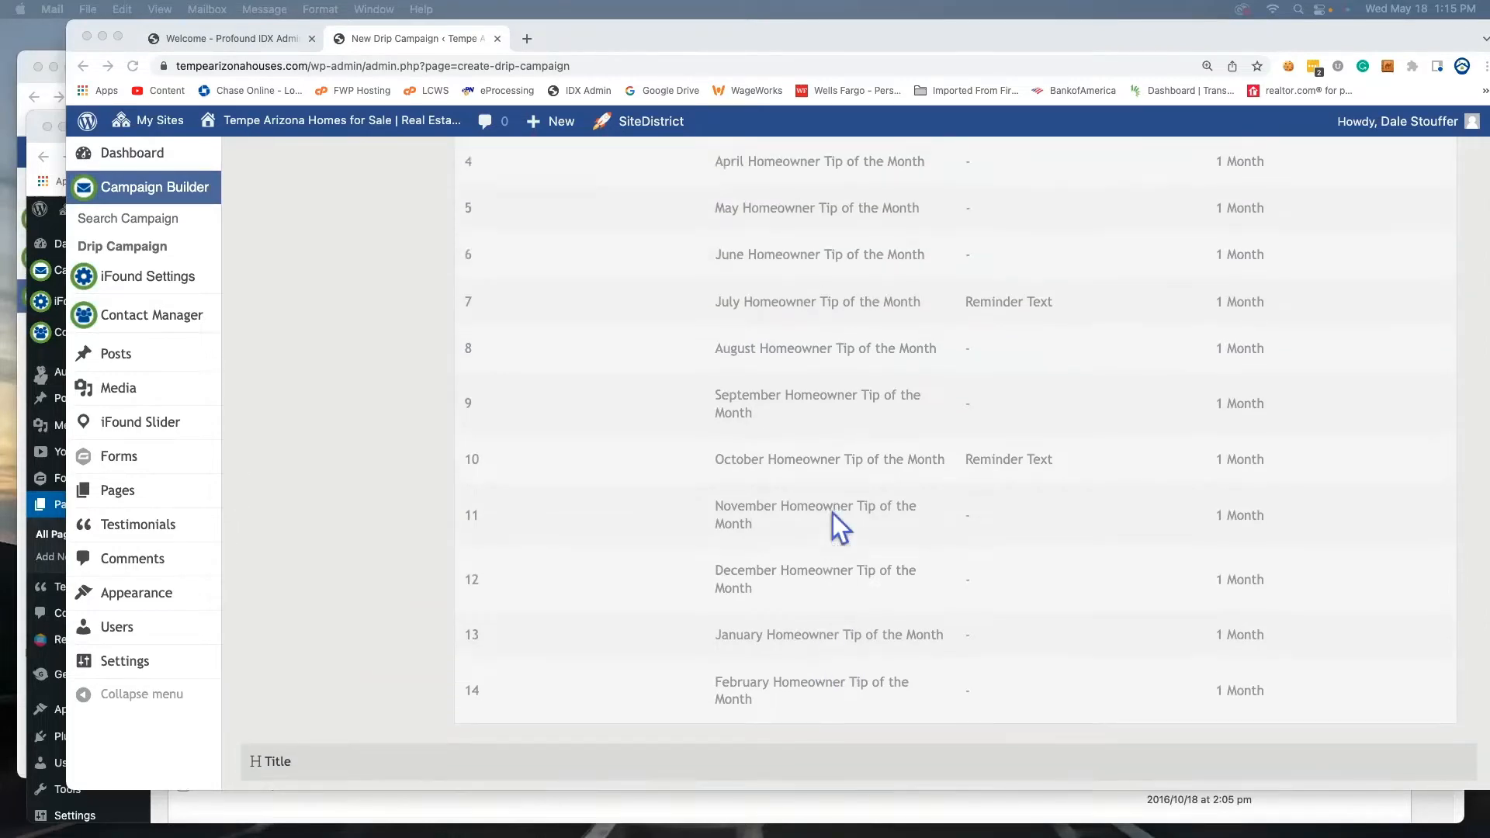
scroll(833, 514, down, 2)
scroll(832, 514, up, 3)
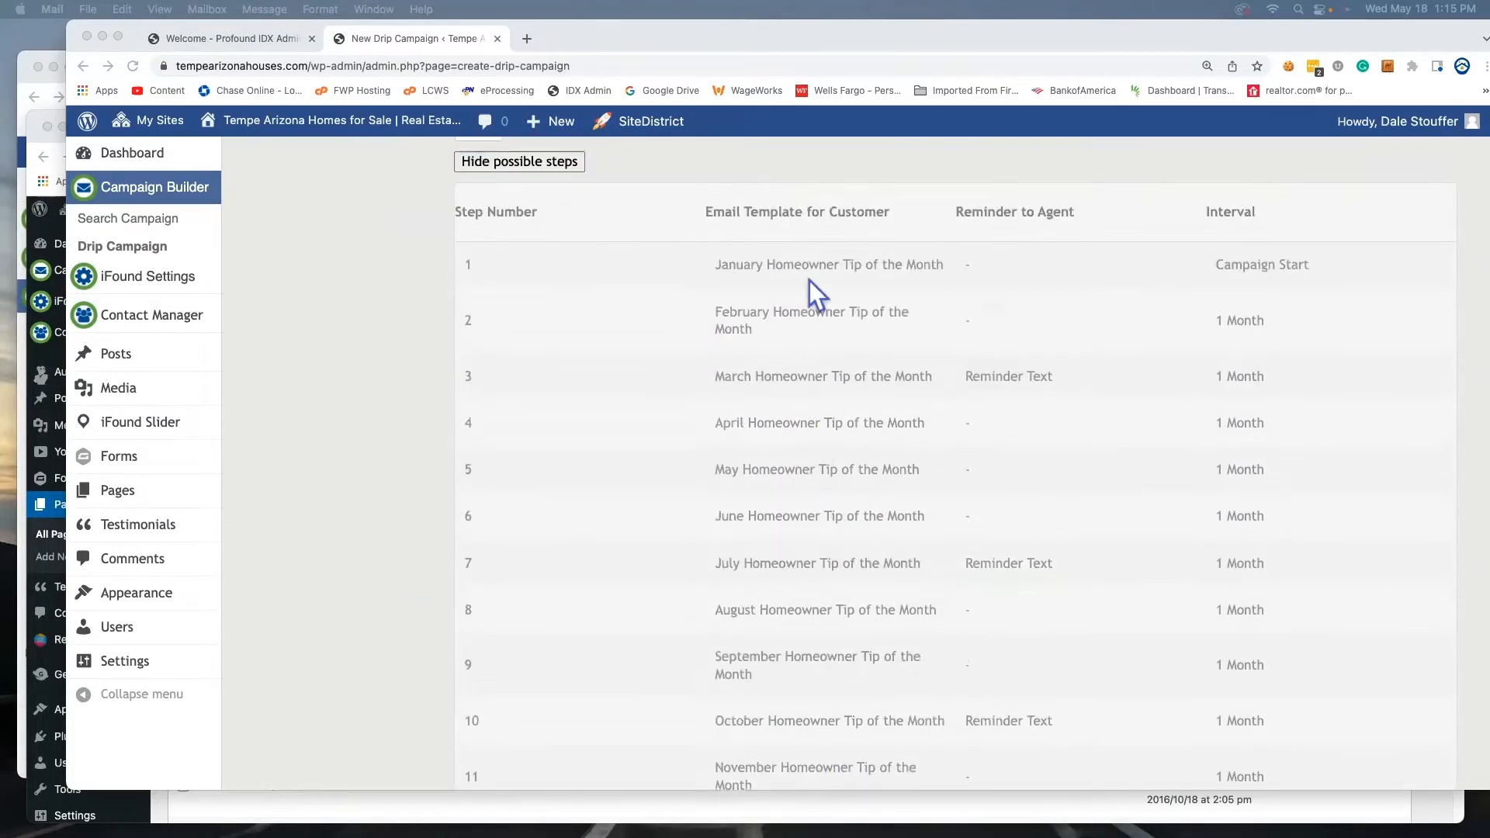
scroll(862, 598, down, 4)
scroll(853, 602, down, 1)
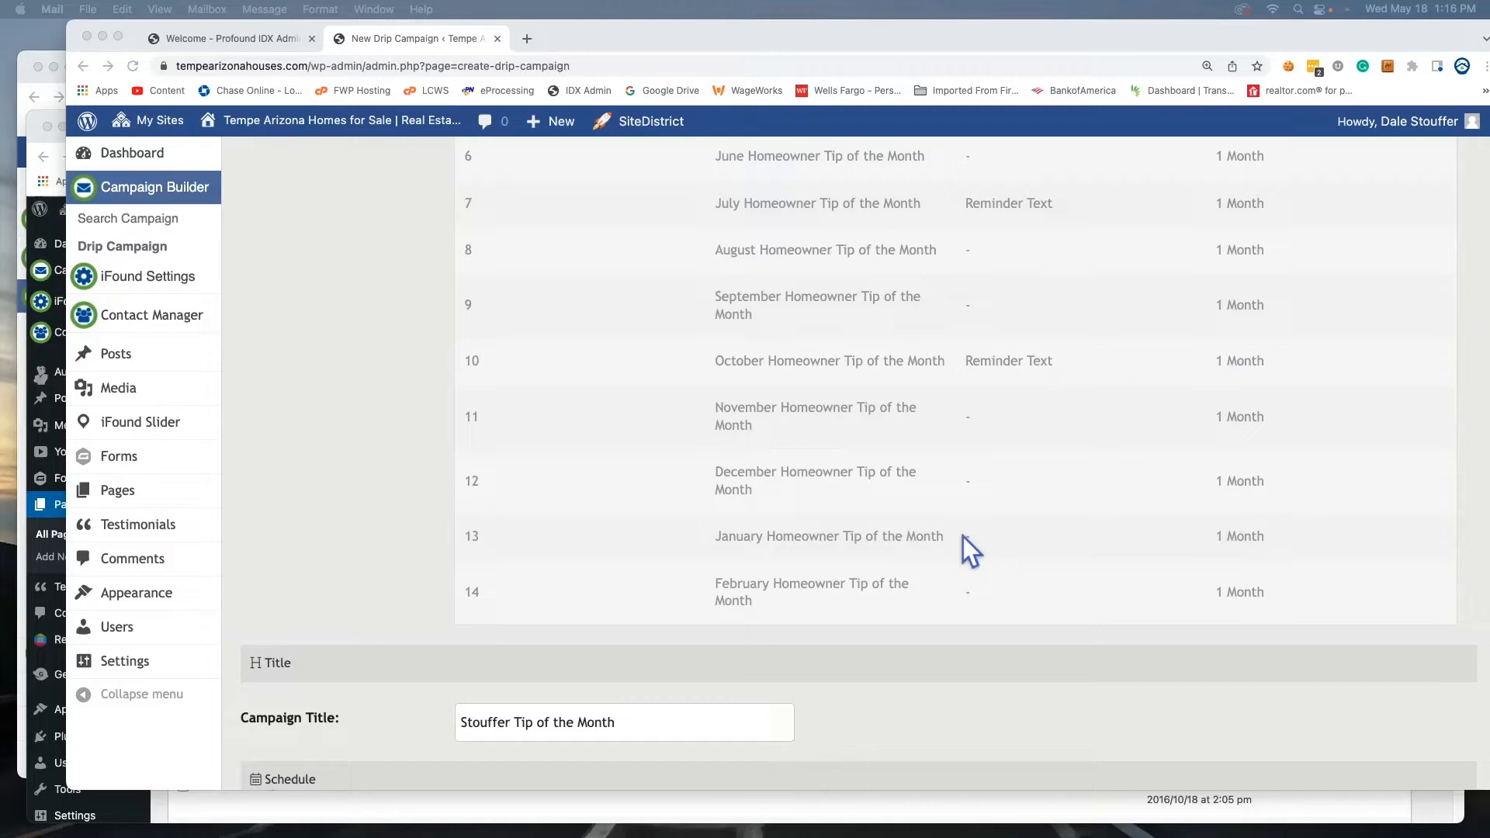
scroll(963, 537, up, 10)
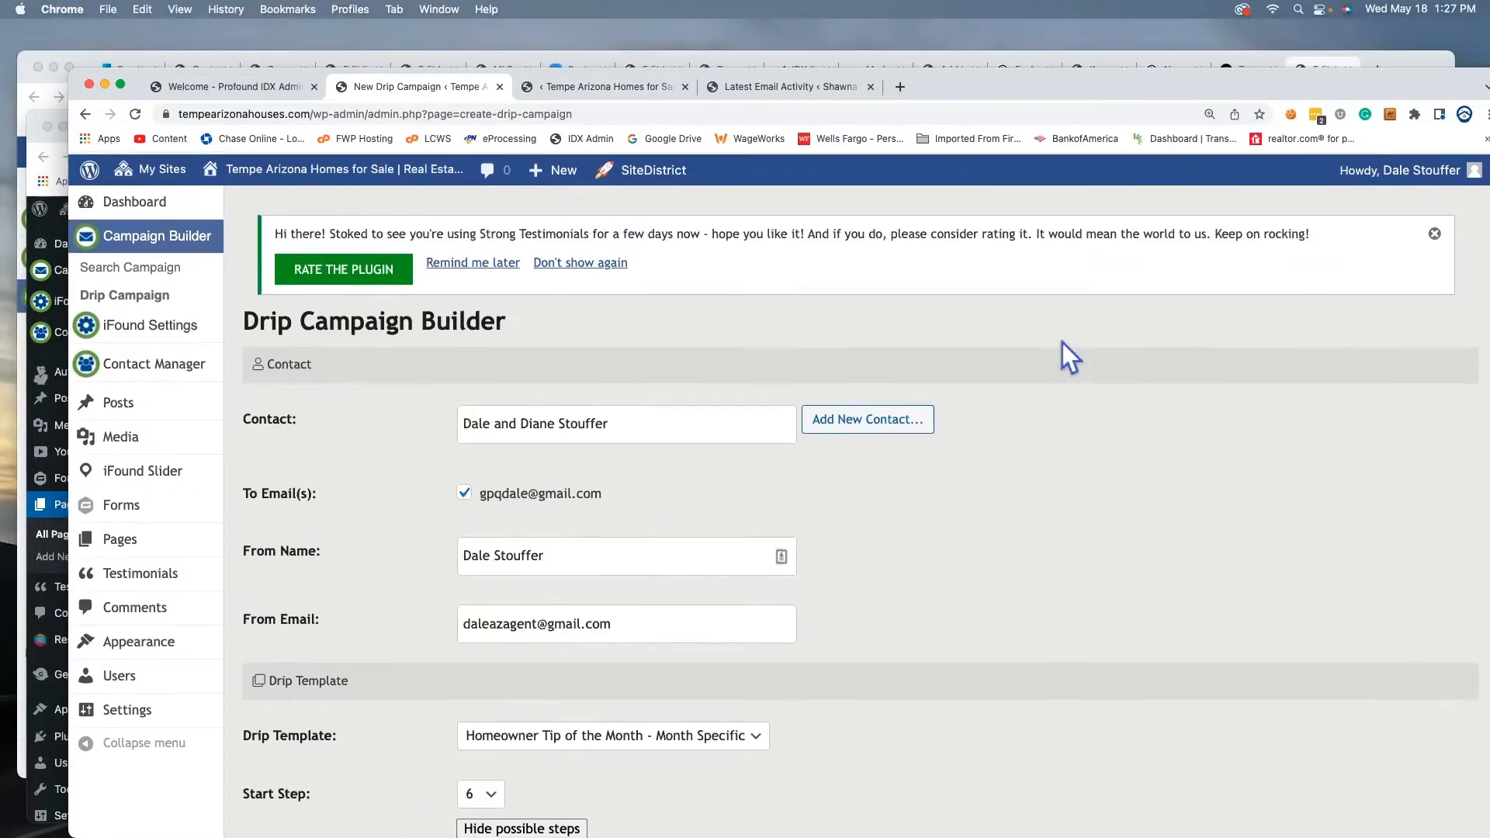
- Switch the campaign's drip template to Reminder Texts - 3 months and view its agent reminders and intervals
scroll(1062, 342, down, 6)
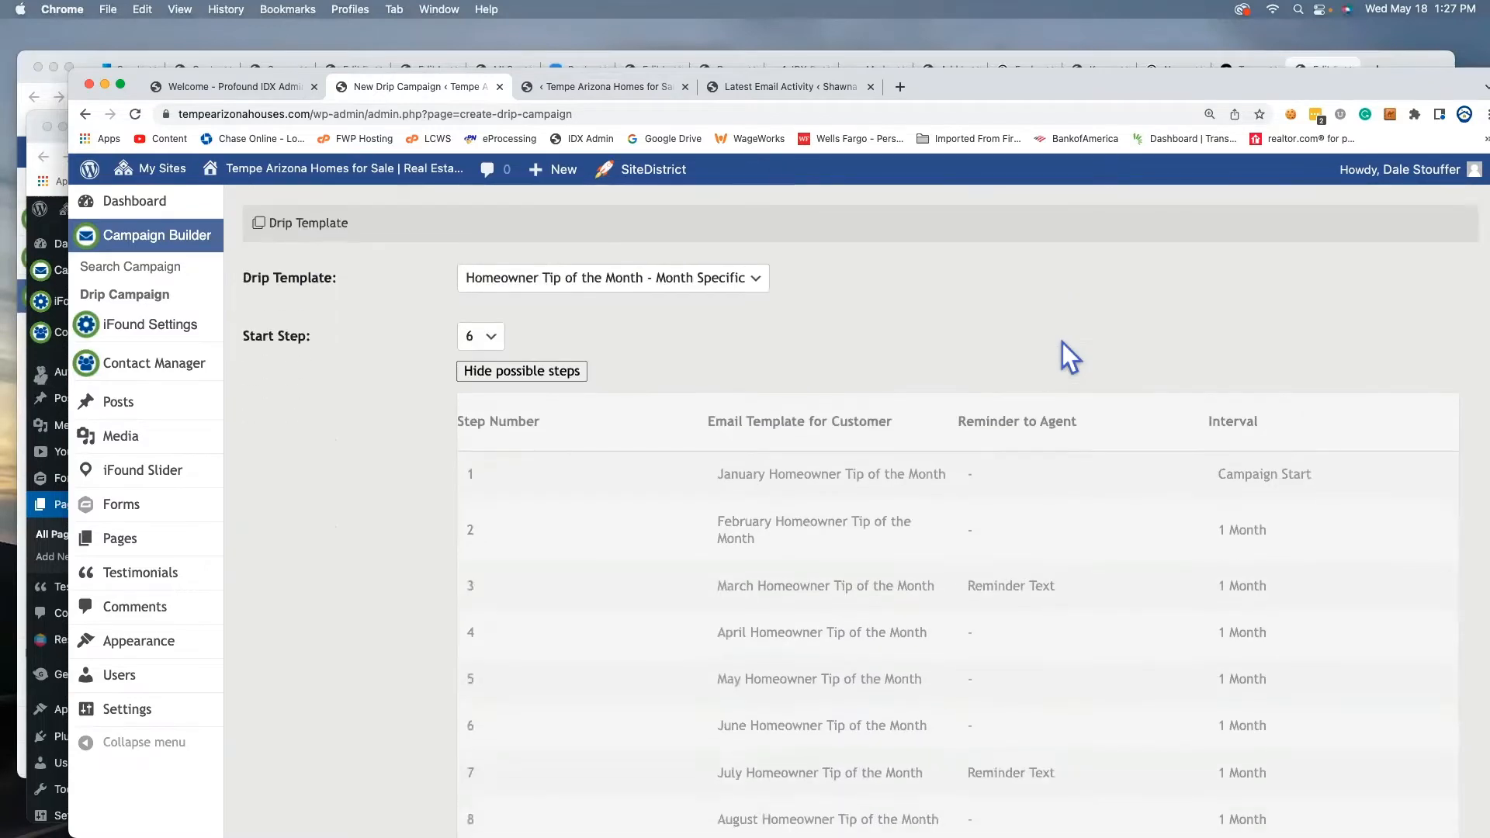
scroll(1063, 342, up, 1)
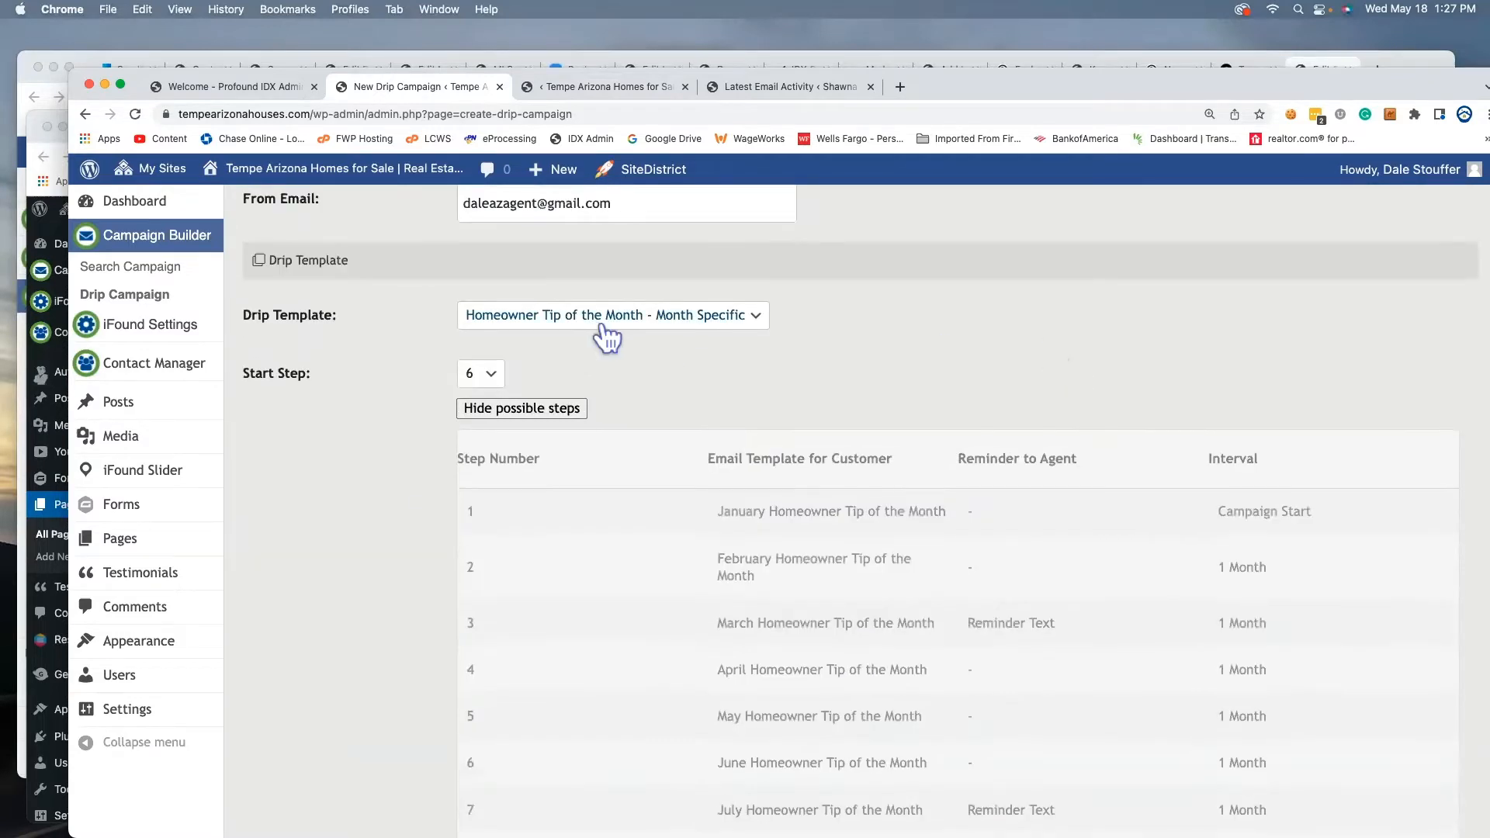
click(603, 320)
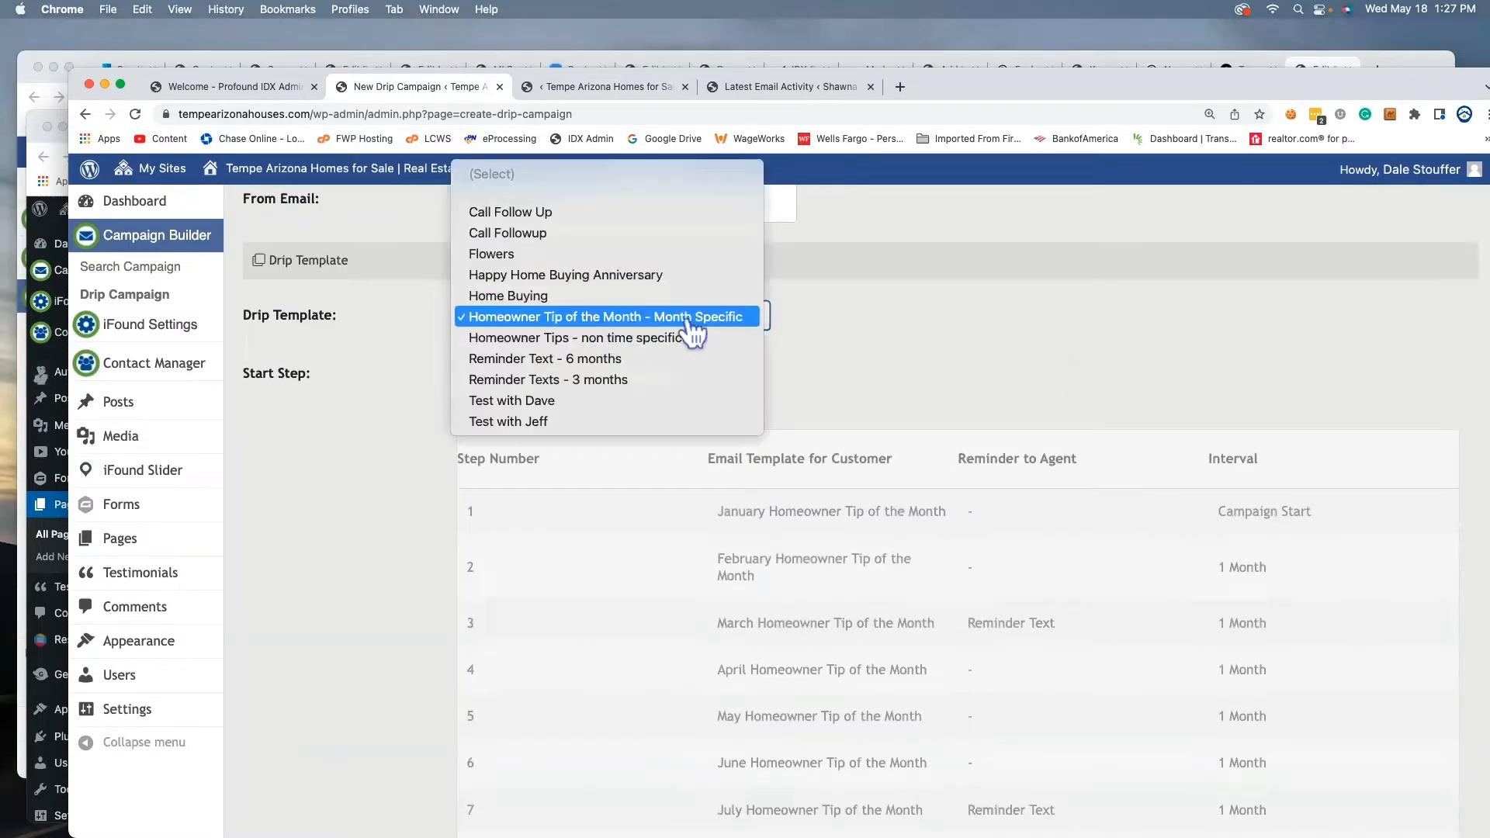
click(672, 380)
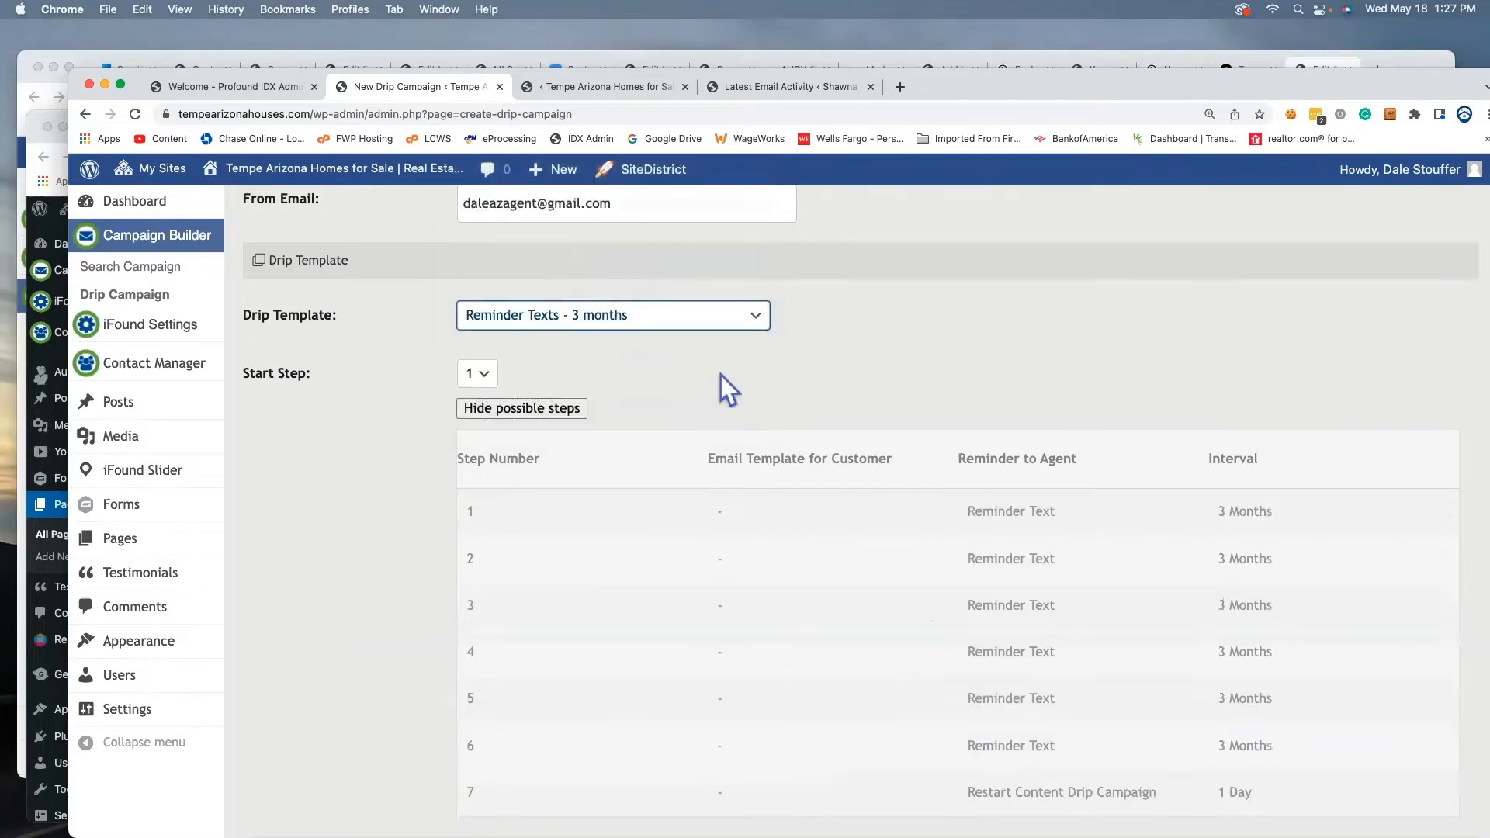
scroll(722, 384, down, 2)
scroll(720, 374, up, 1)
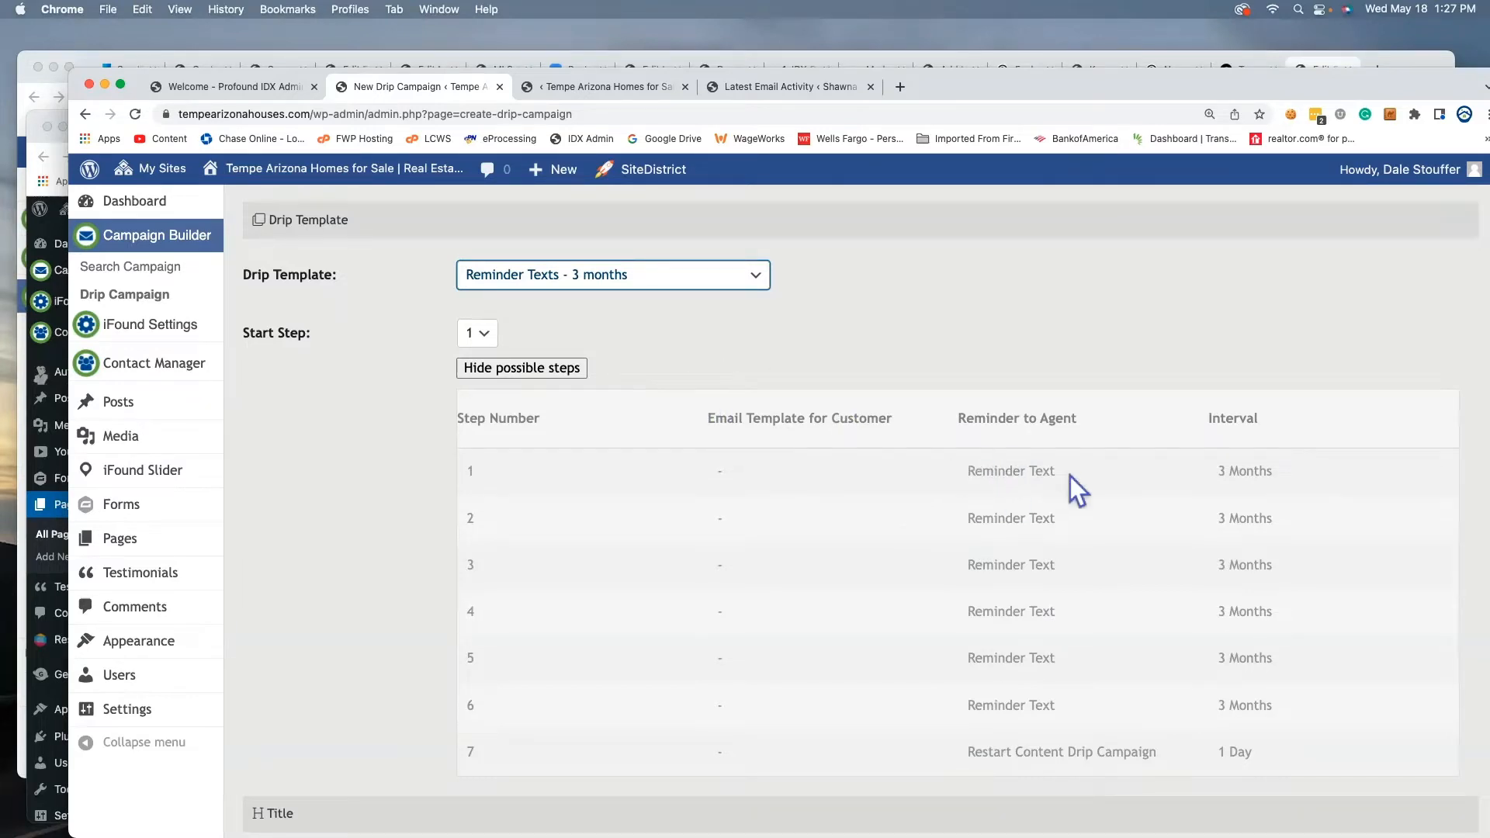
- Review the drip campaign form from the contact details through the quarterly reminder steps, title, schedule and branding
scroll(1046, 481, up, 10)
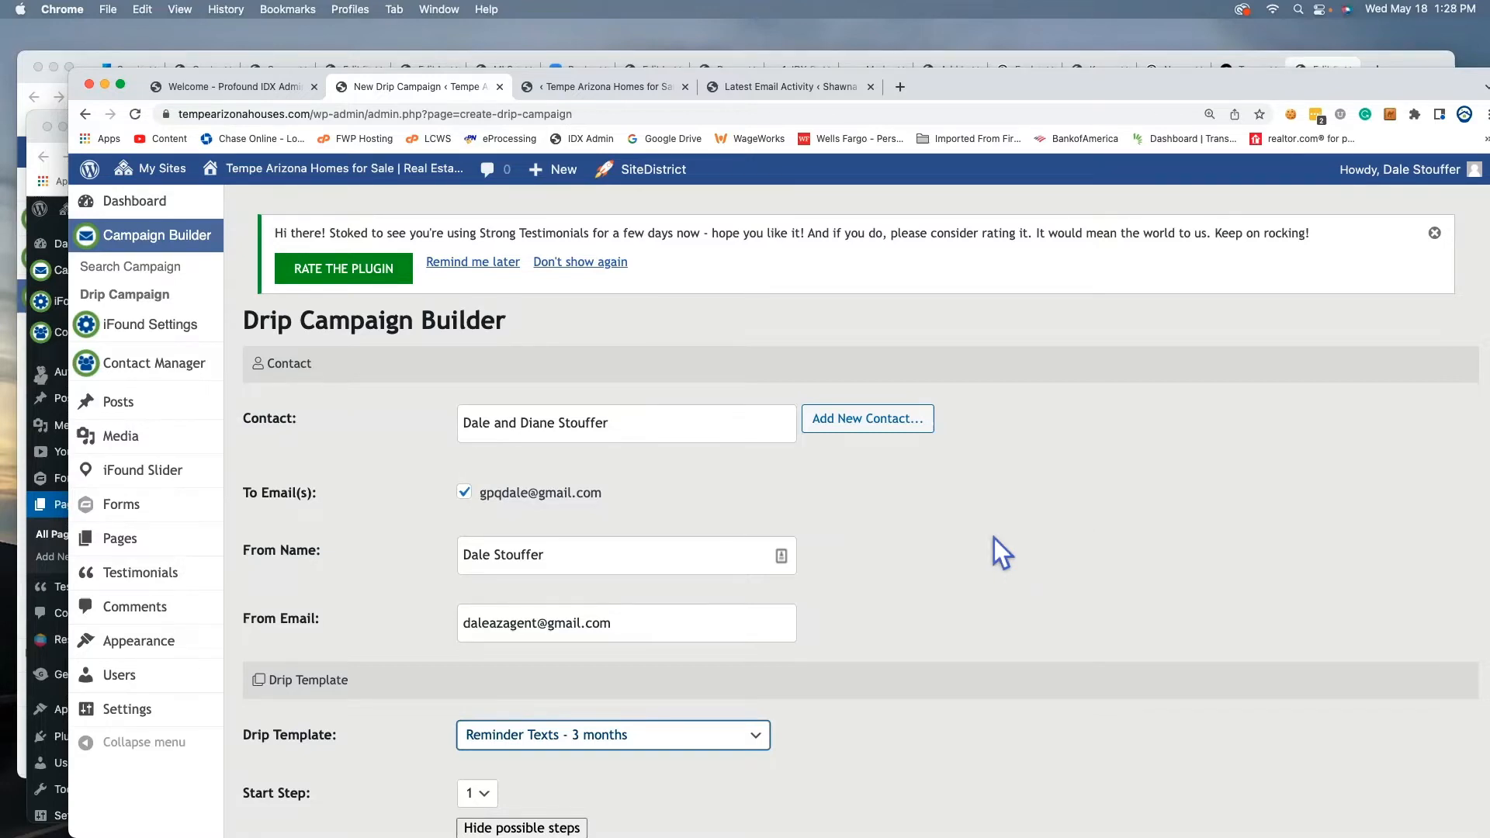
scroll(995, 538, down, 10)
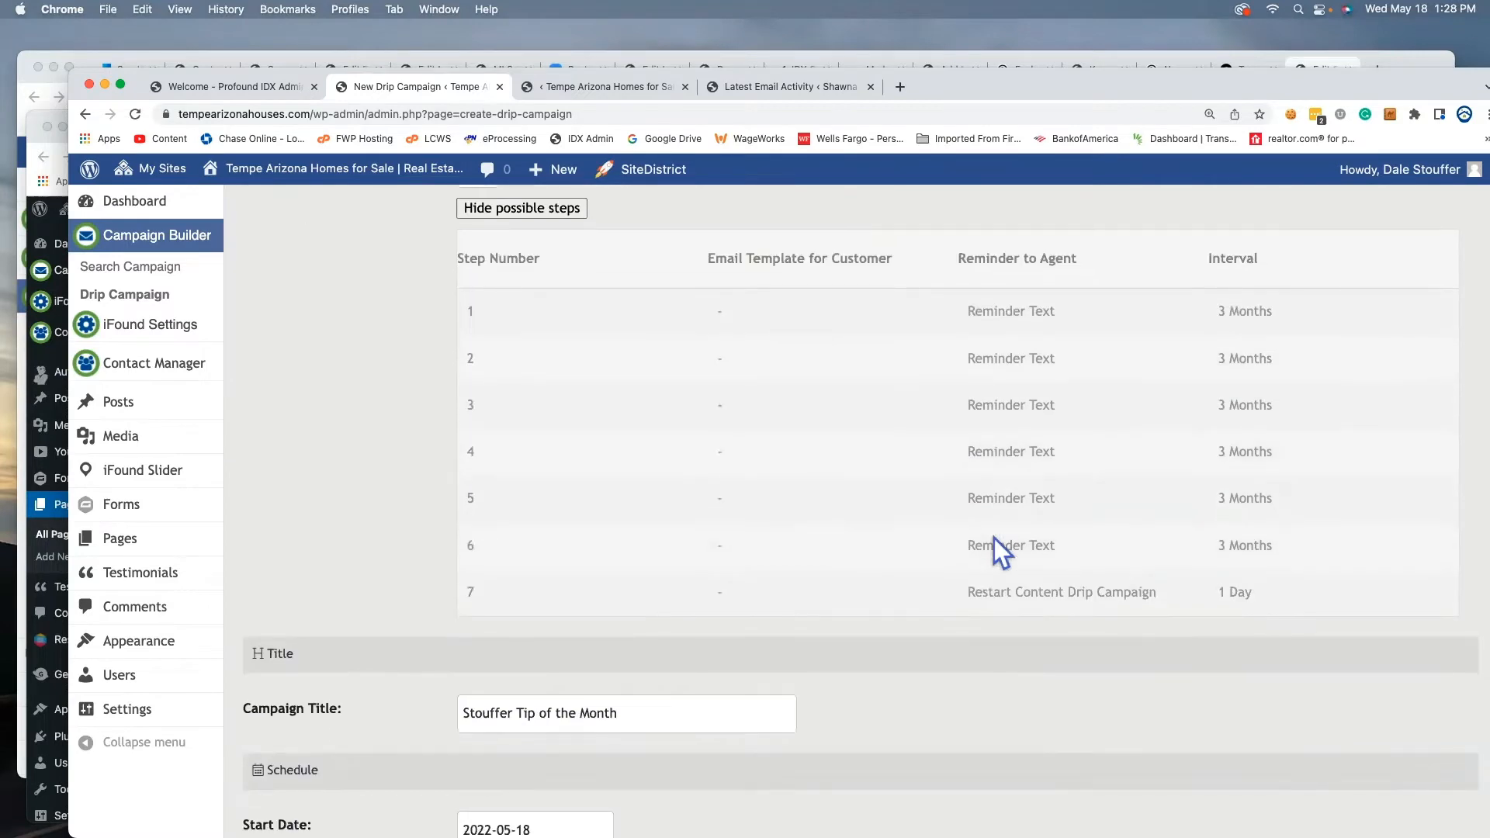
scroll(995, 538, up, 2)
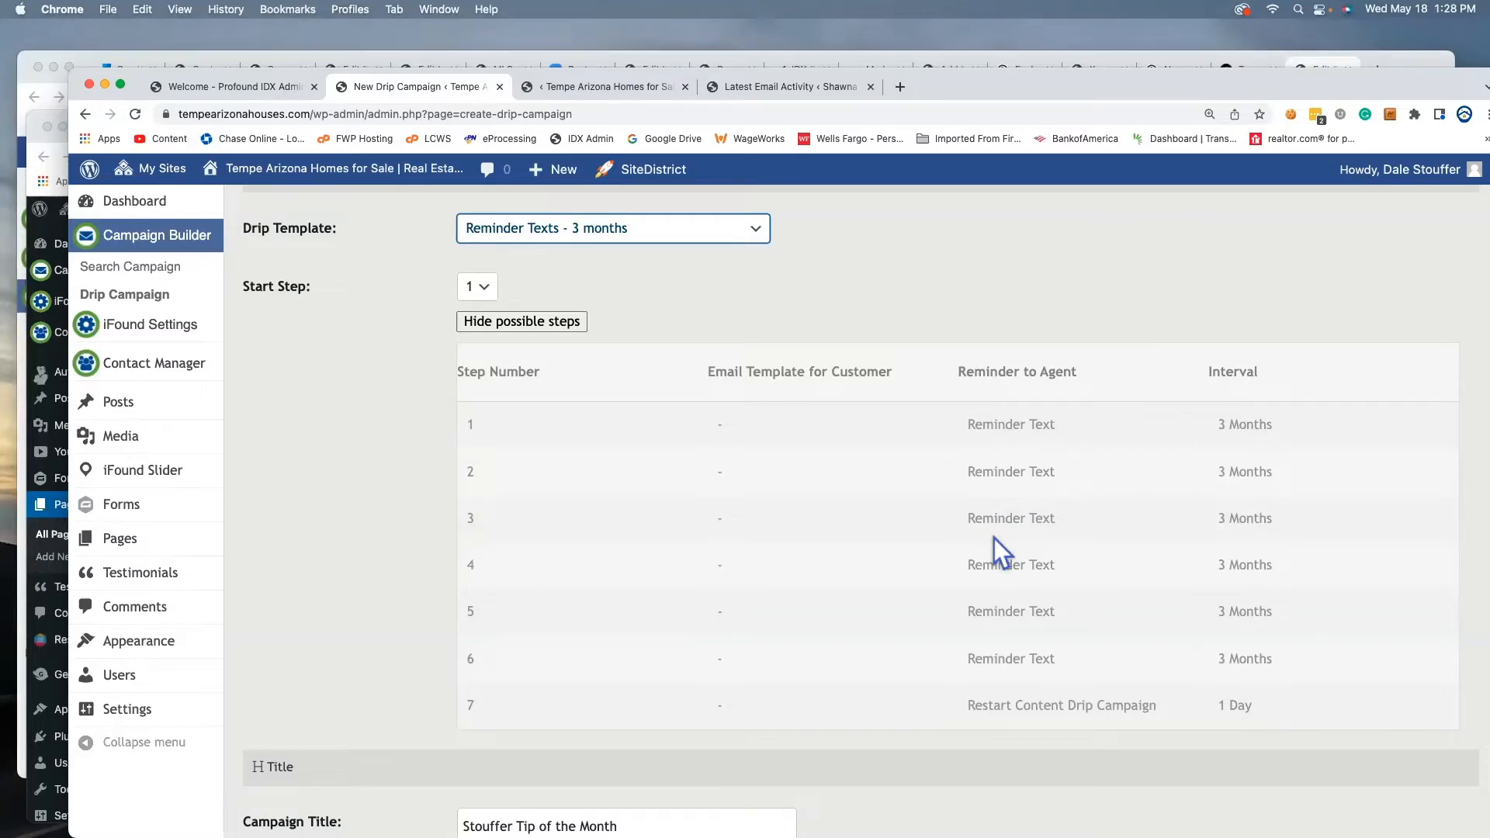
scroll(872, 475, up, 7)
scroll(873, 481, down, 3)
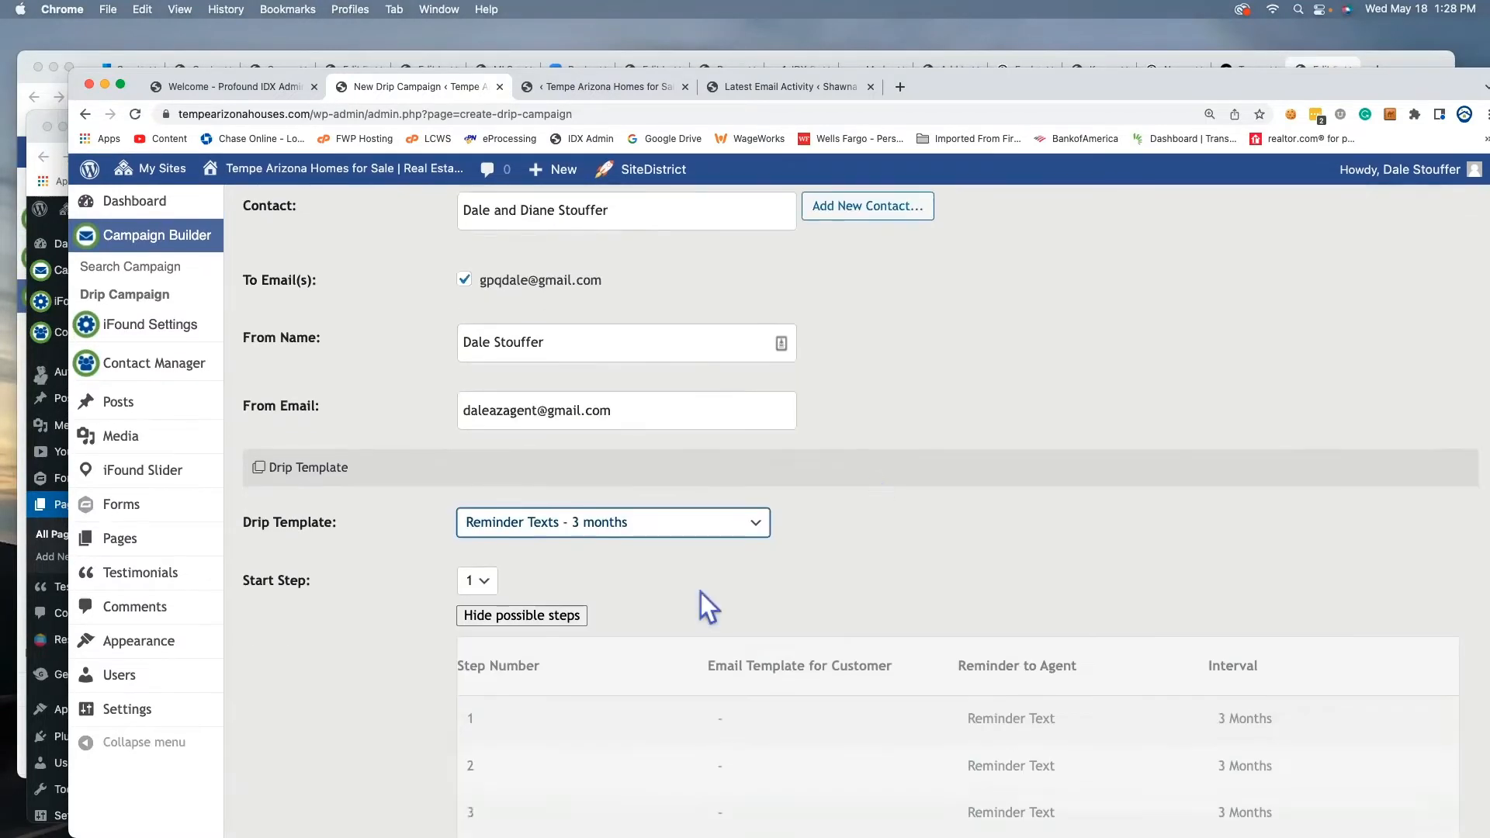
scroll(665, 592, up, 2)
scroll(665, 581, down, 3)
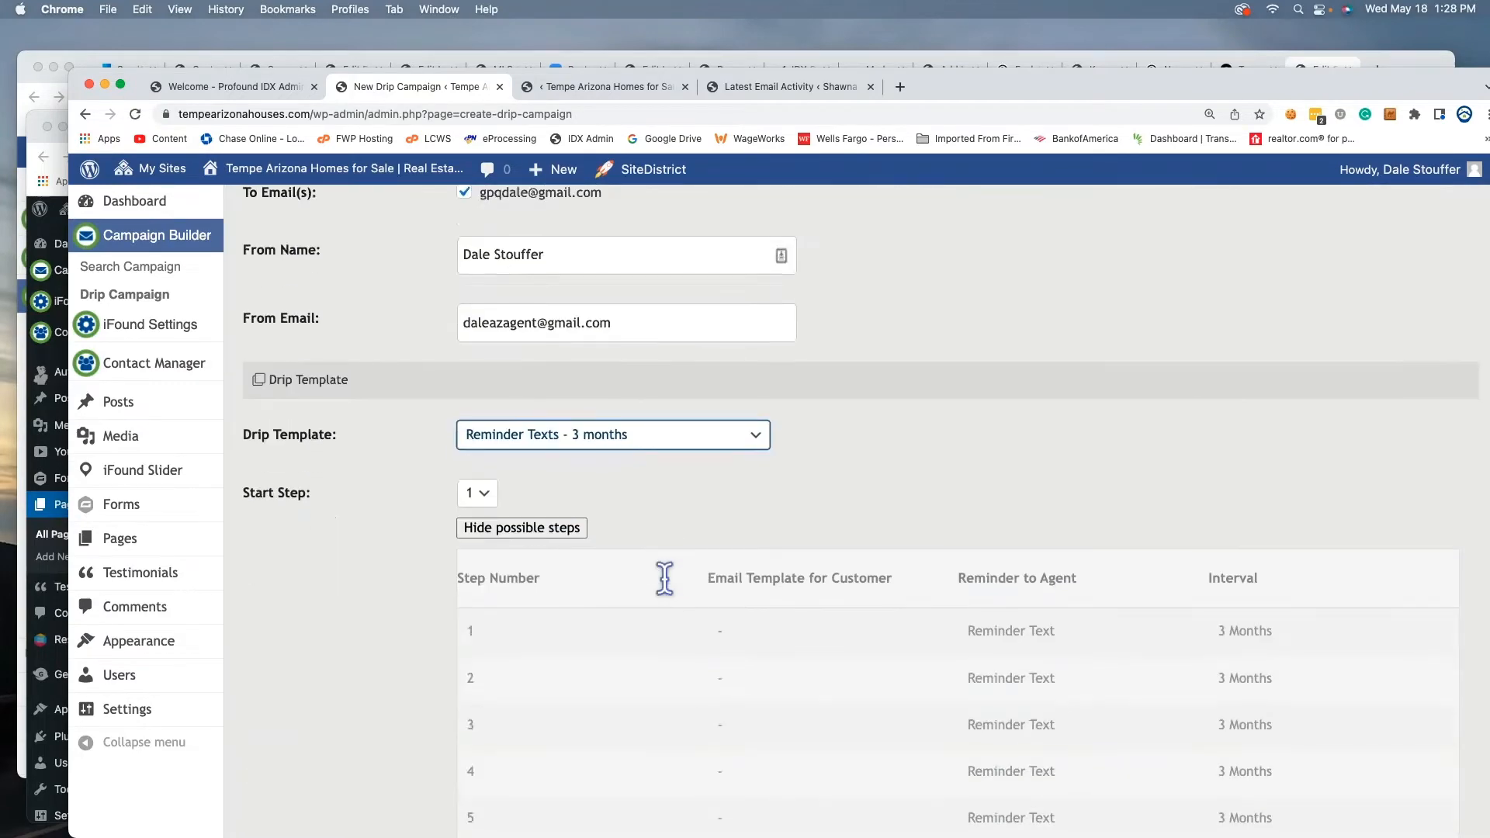
scroll(665, 580, down, 10)
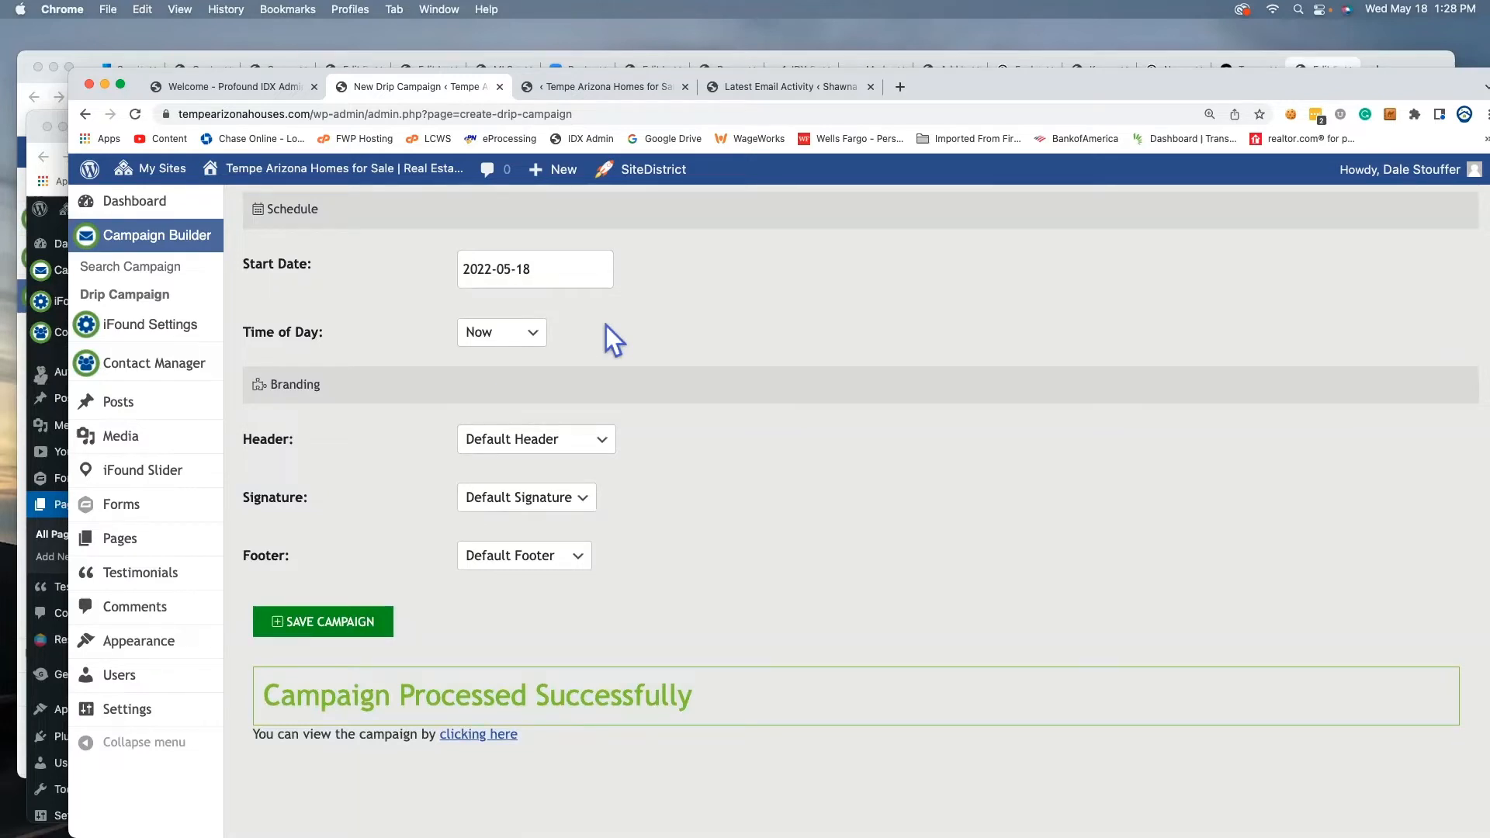
- Open the Homeowner Tip of the Month - Month Specific drip template for editing from the Contact Manager's drip templates
scroll(705, 365, up, 3)
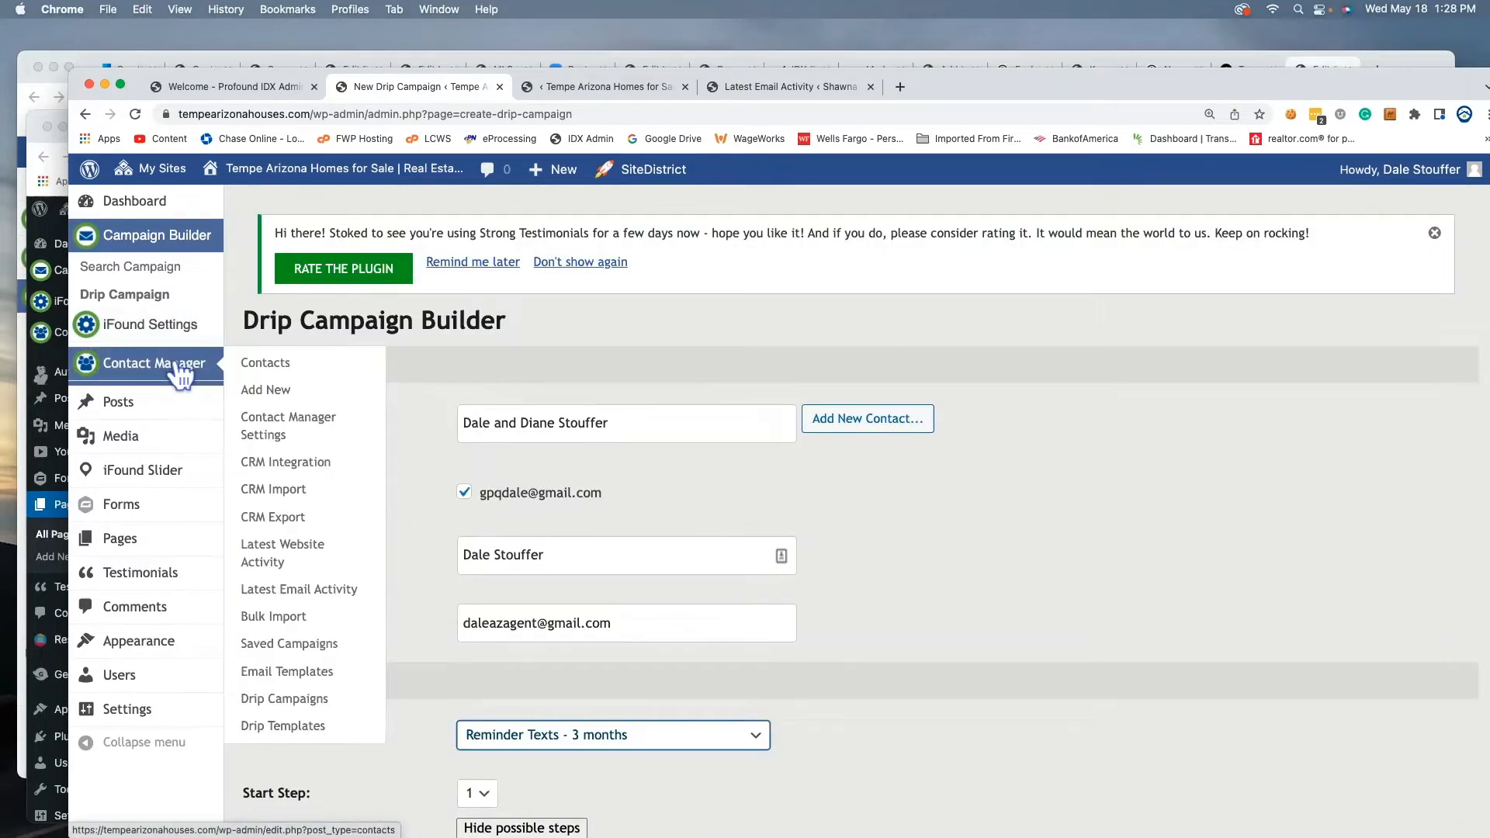
click(289, 730)
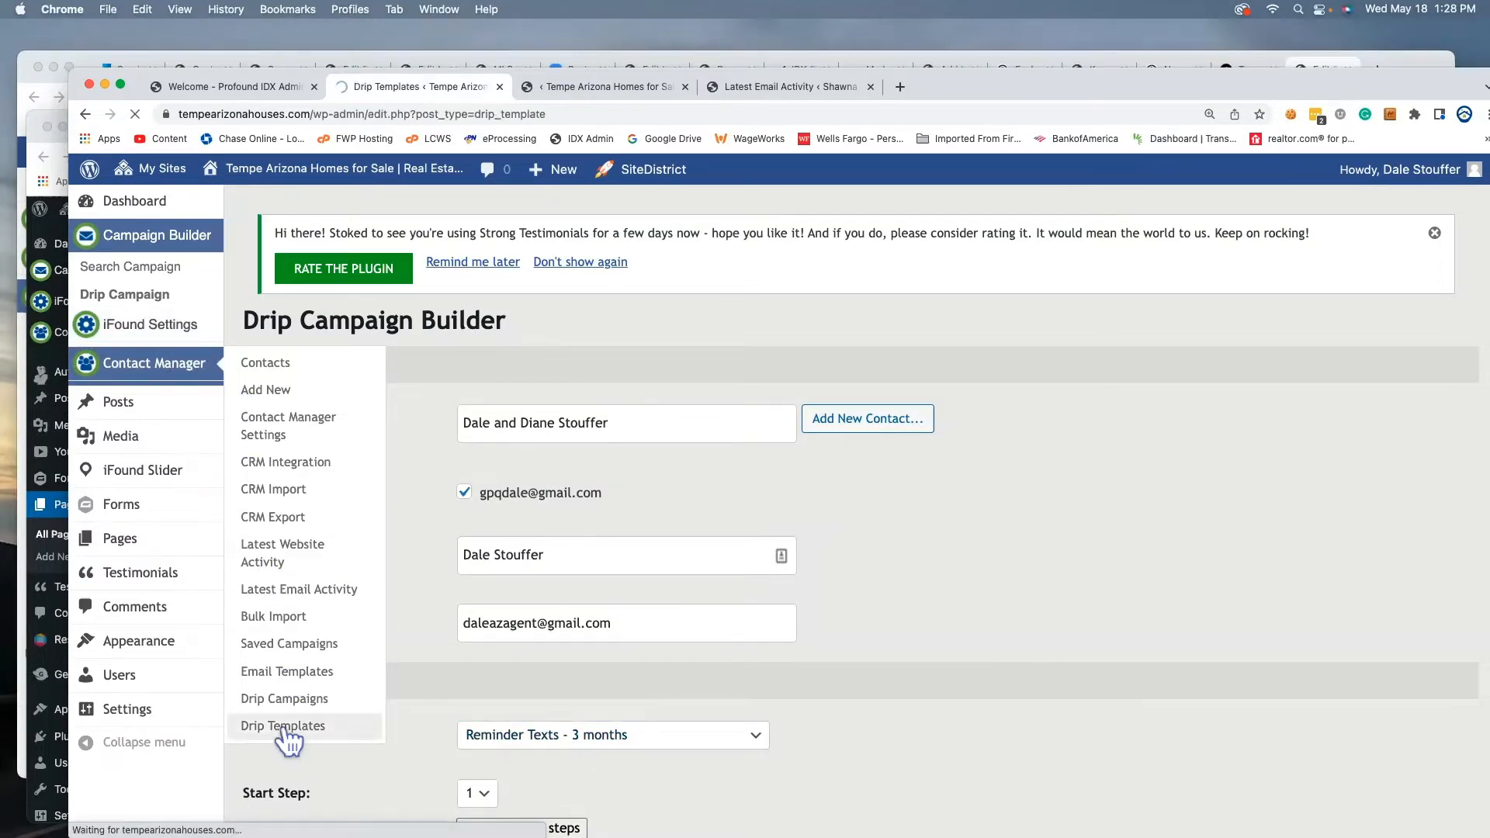
scroll(767, 632, down, 4)
scroll(767, 632, down, 2)
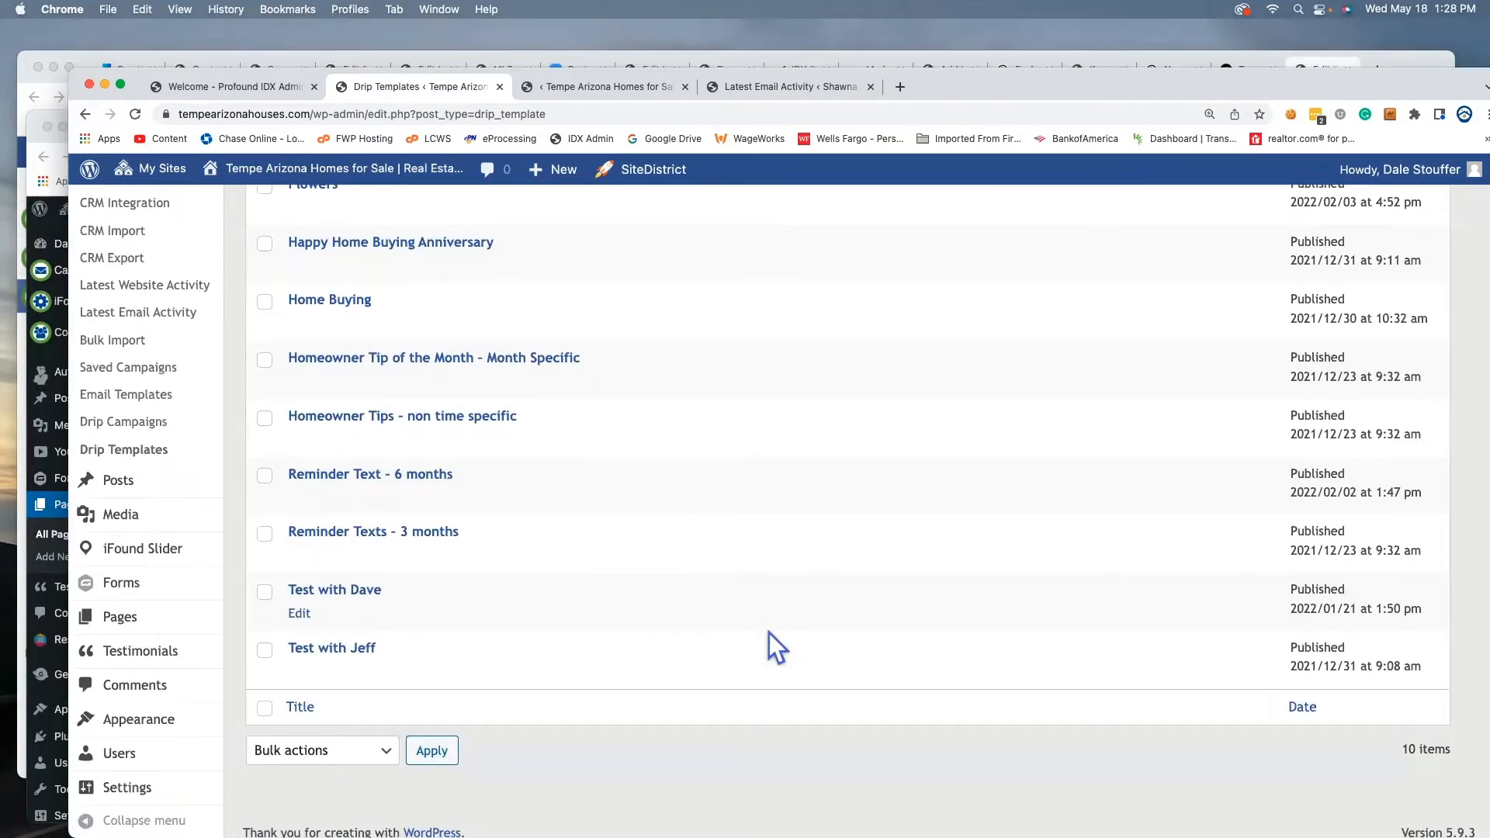
mouse_move(316, 364)
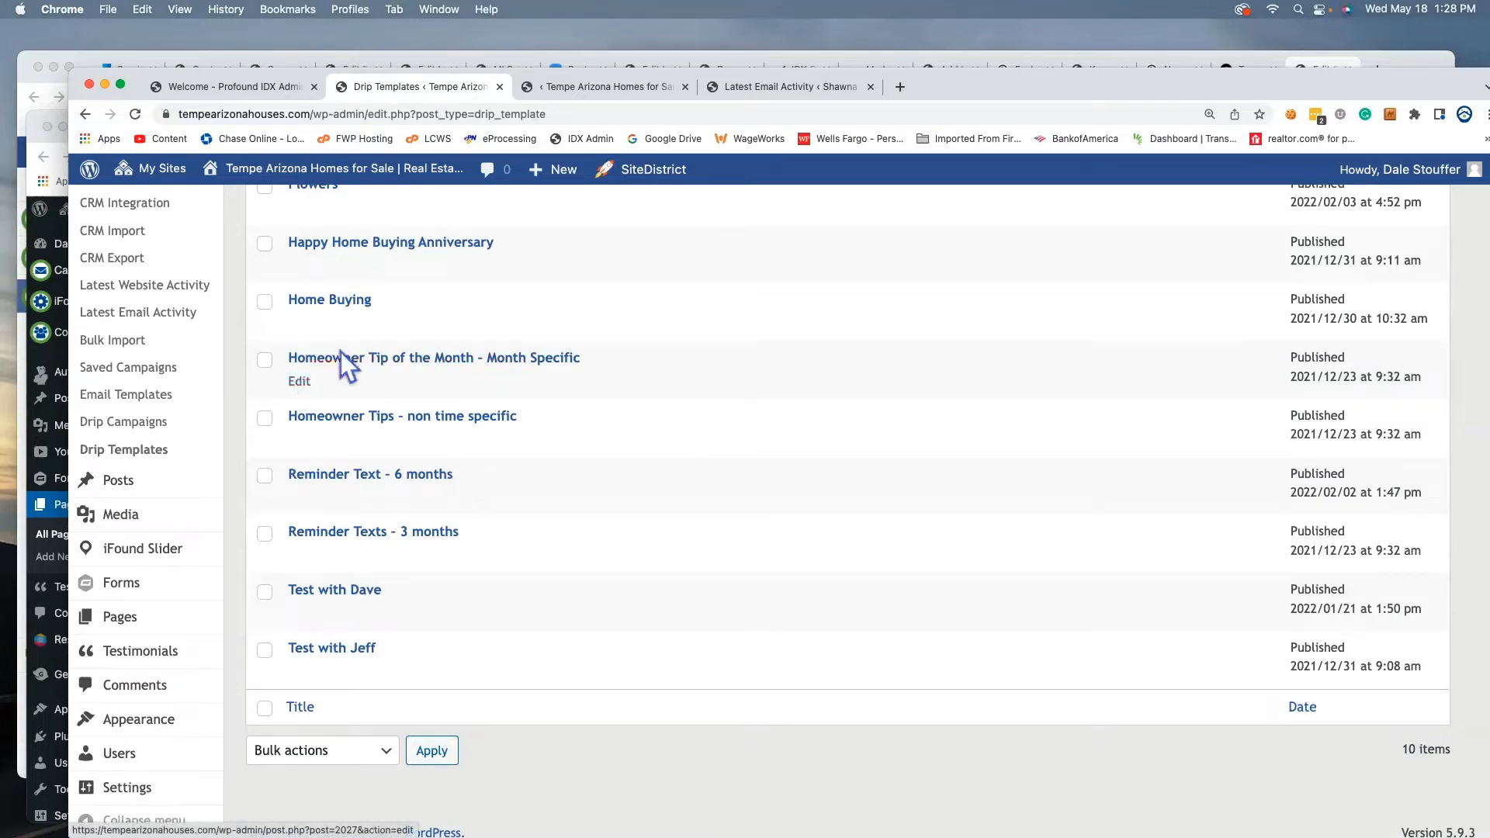
click(313, 397)
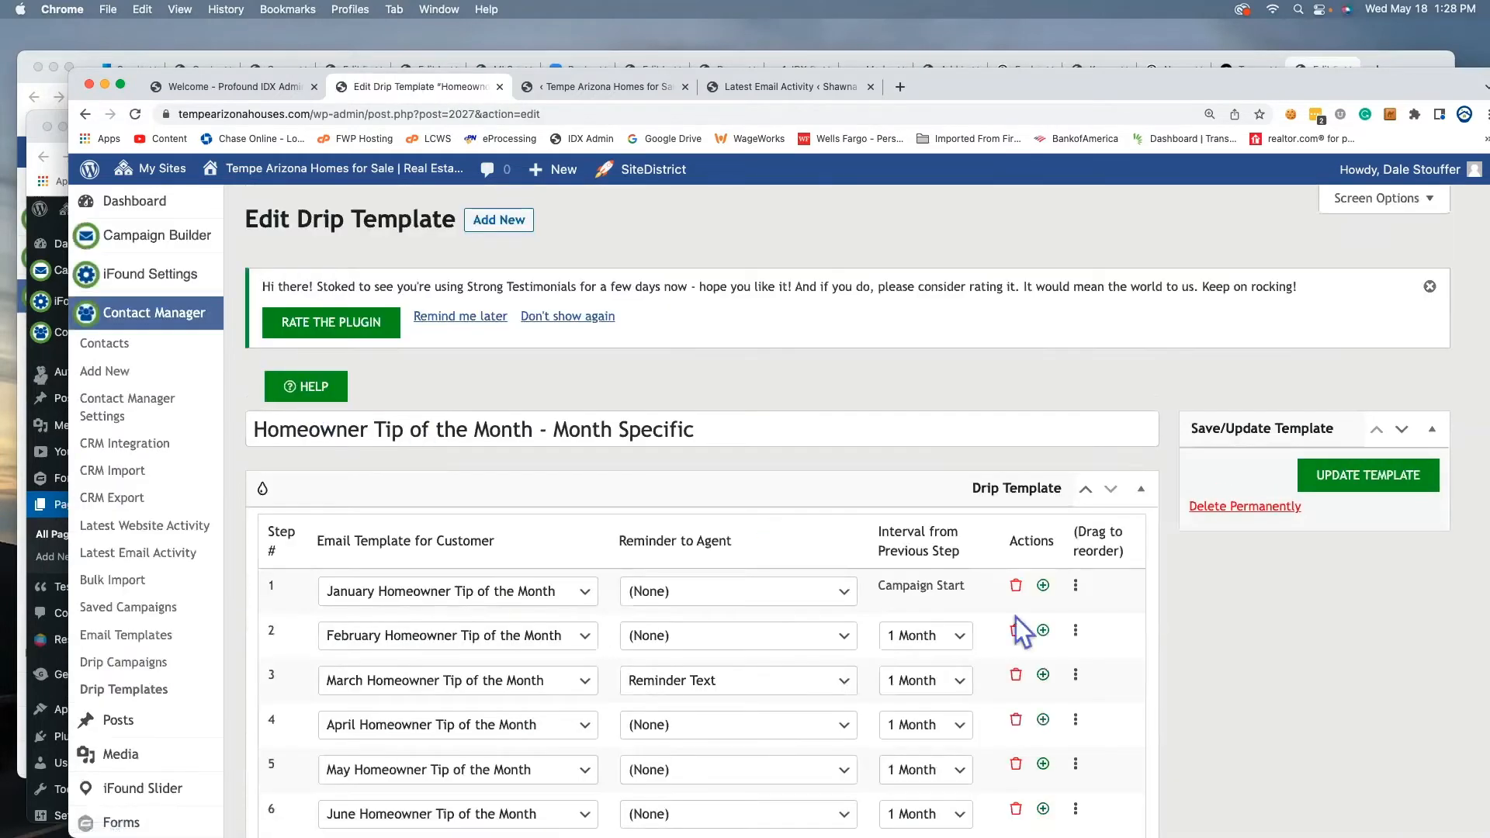
- Add step 15 at the end of the template with the March Homeowner Tip of the Month email and a 1 Month interval
scroll(1232, 682, down, 5)
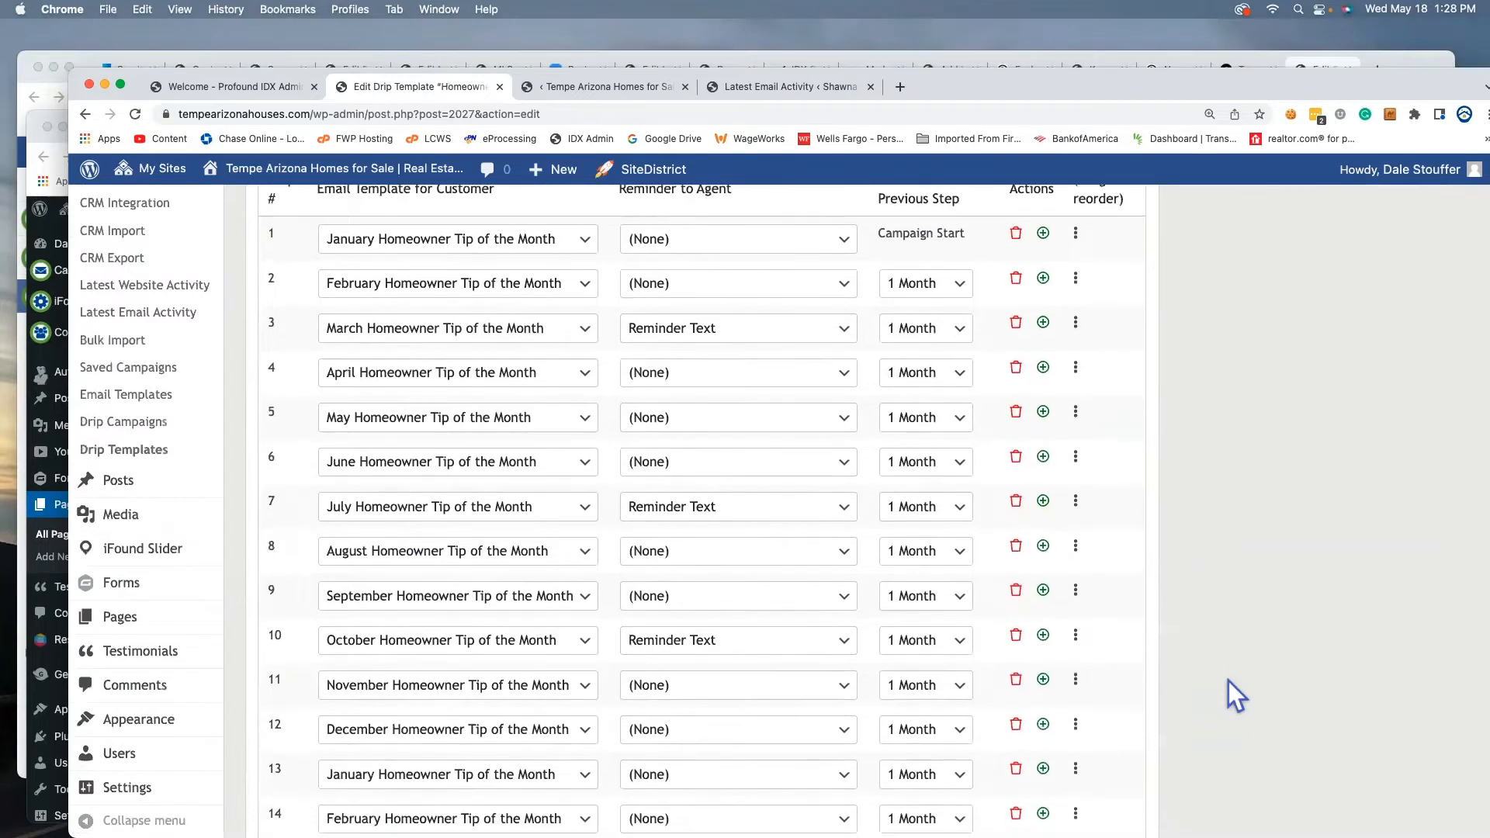
scroll(1232, 693, down, 2)
scroll(1228, 679, up, 1)
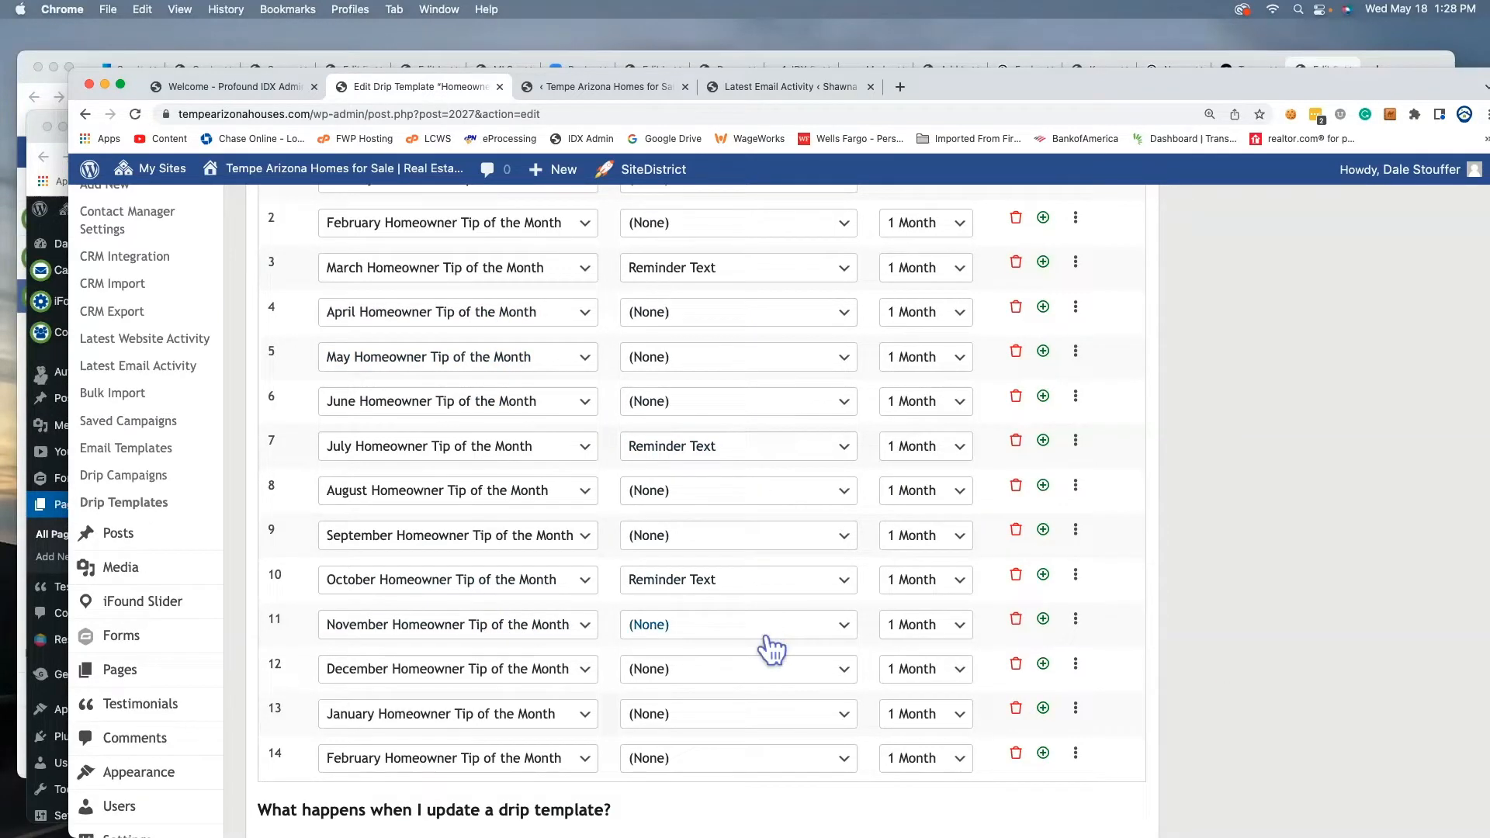
scroll(942, 295, up, 3)
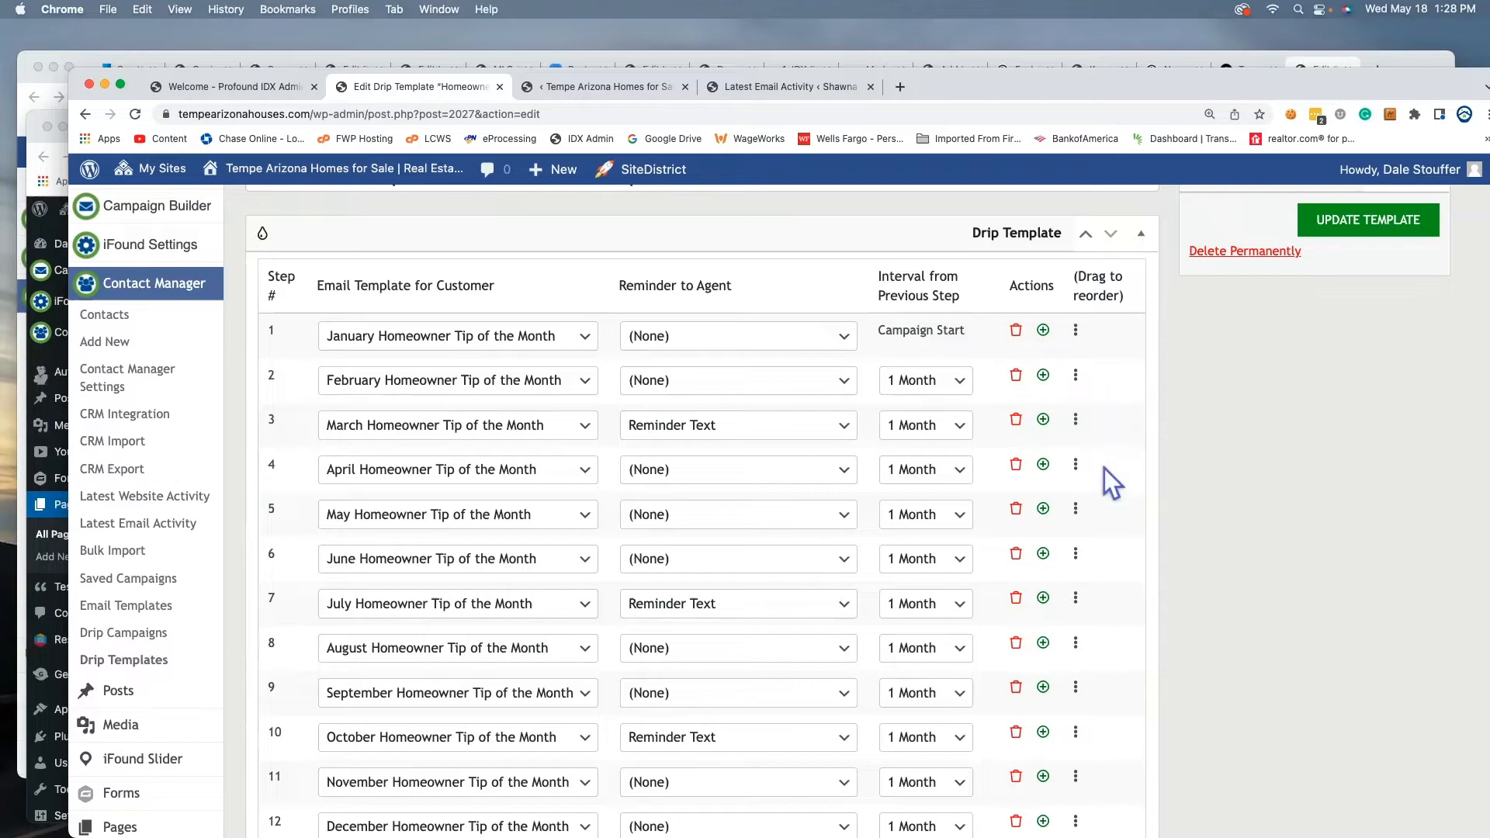
scroll(1105, 468, down, 5)
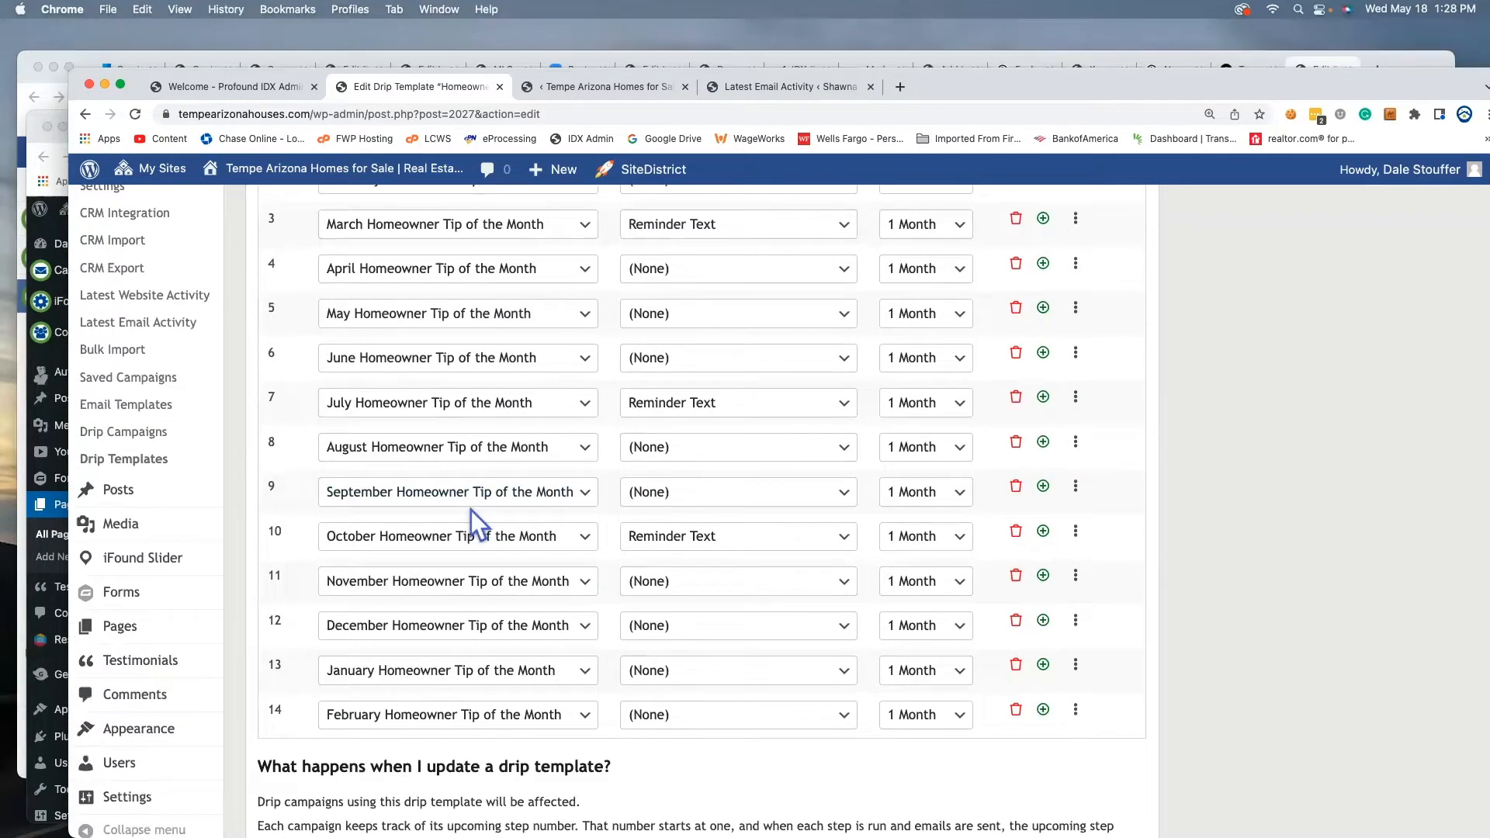
scroll(472, 510, down, 5)
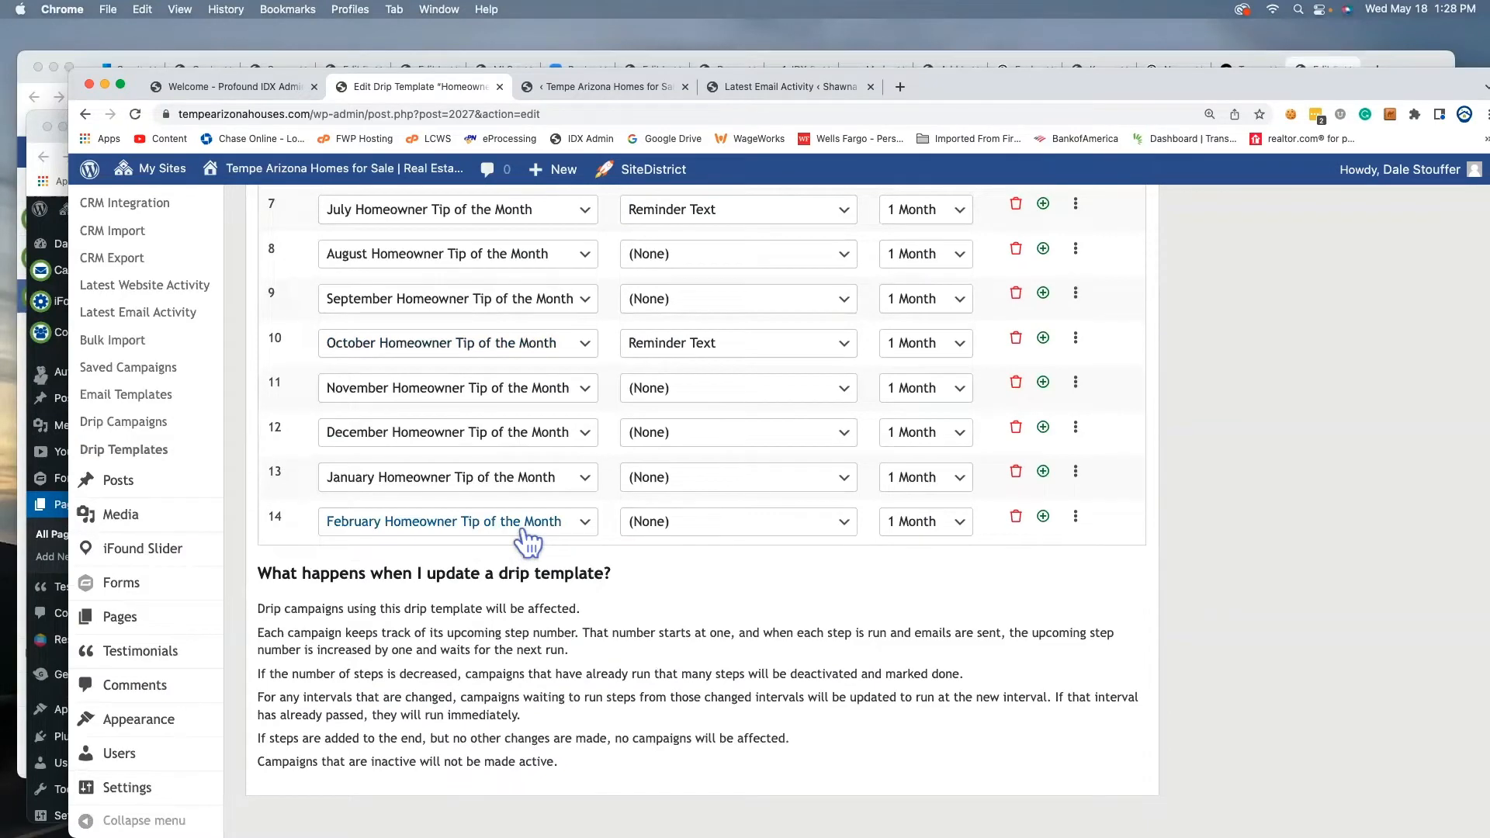
click(1043, 517)
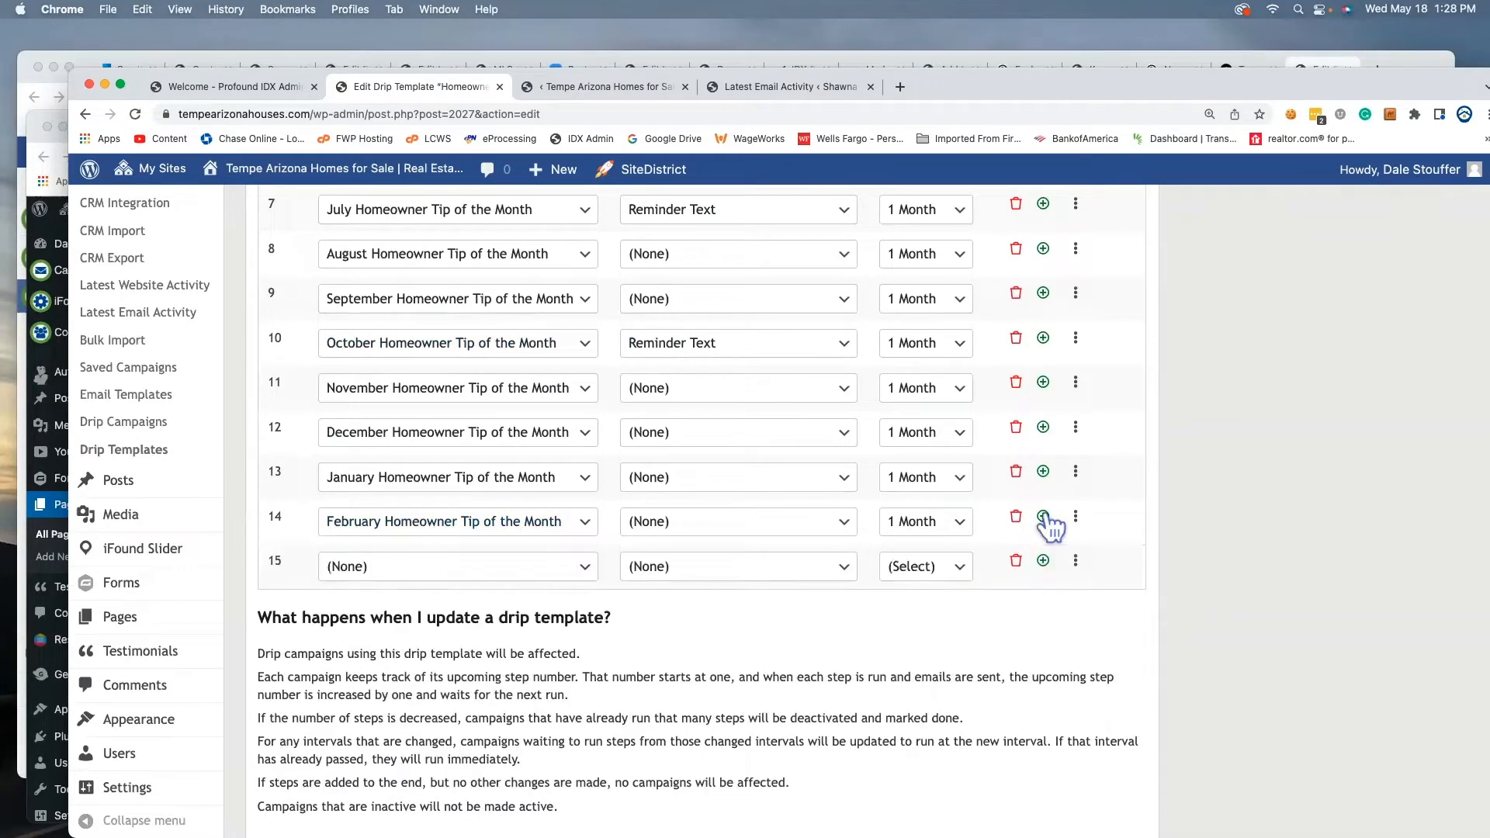
click(532, 573)
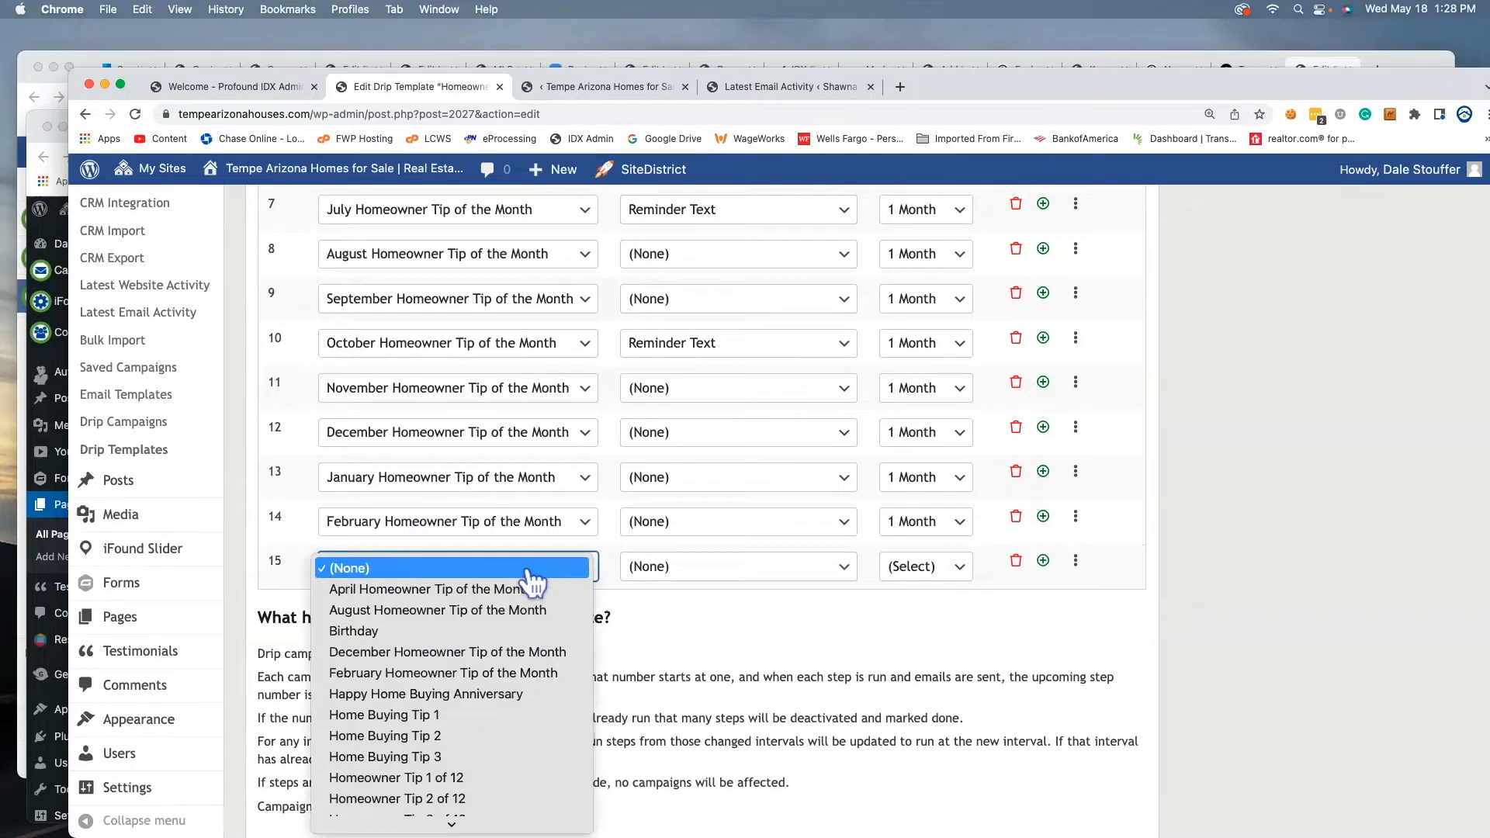
scroll(508, 621, down, 10)
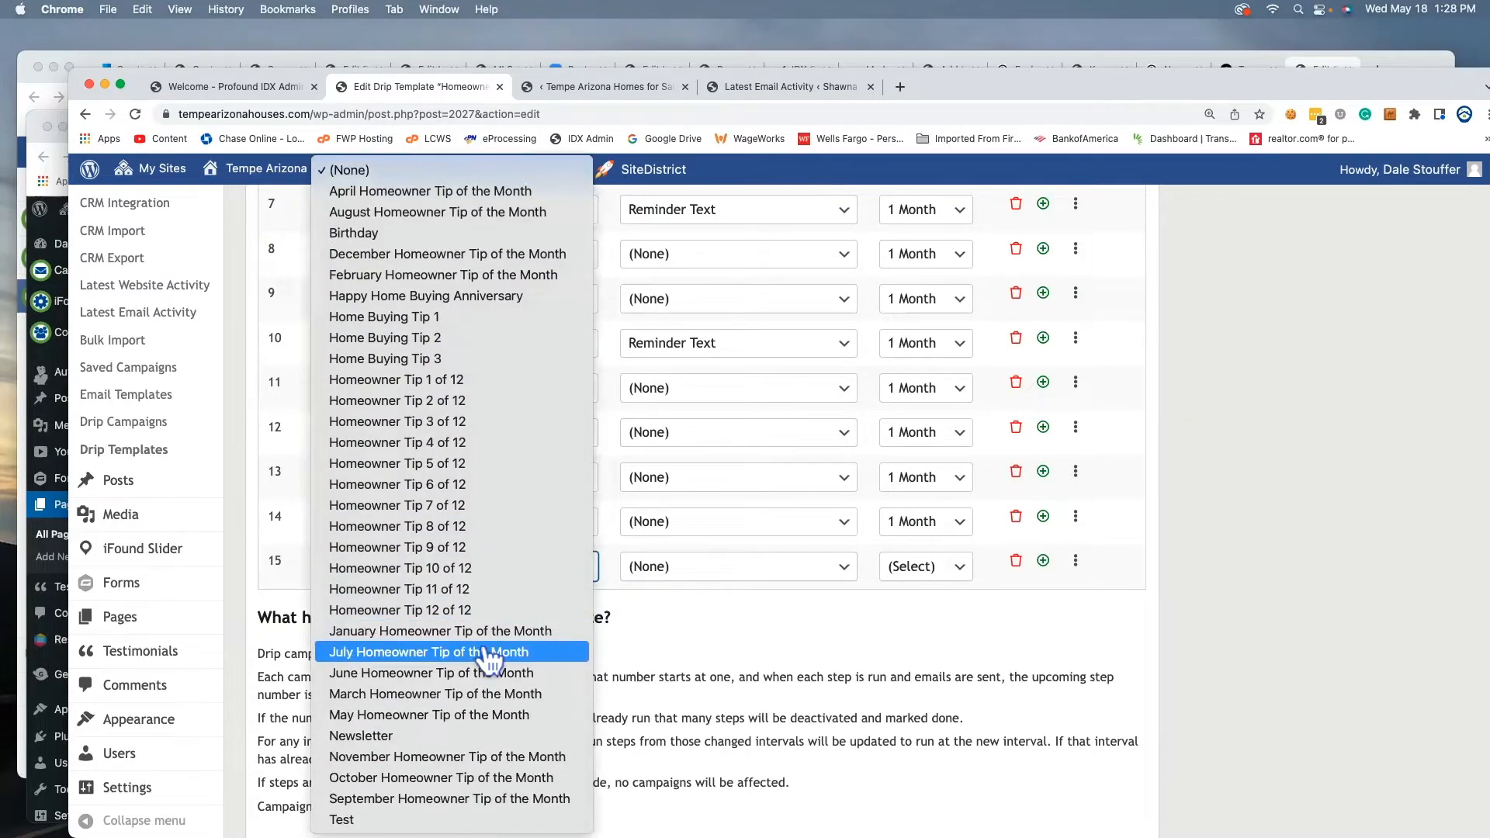
click(488, 695)
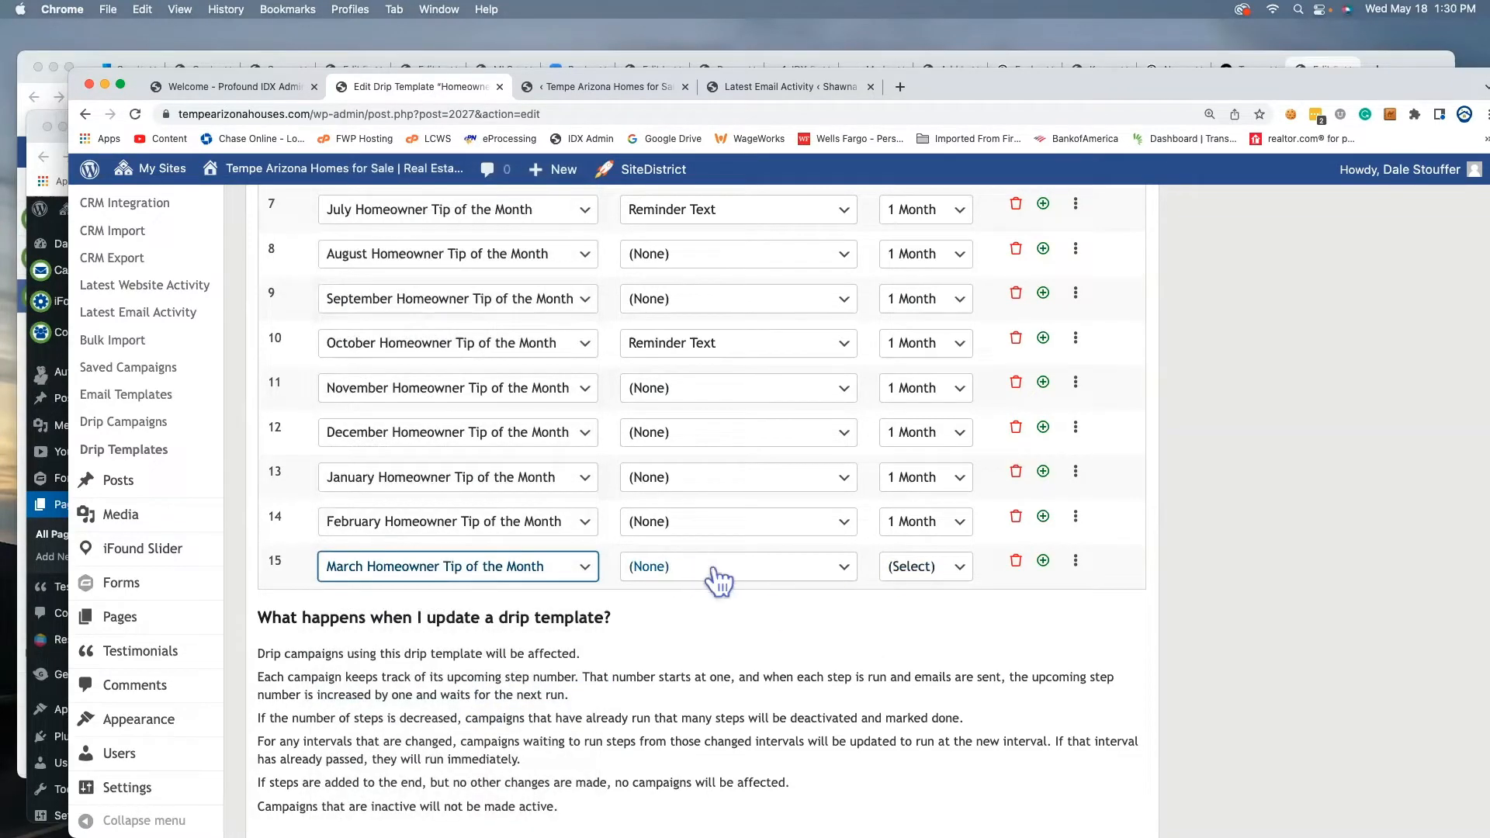
click(938, 570)
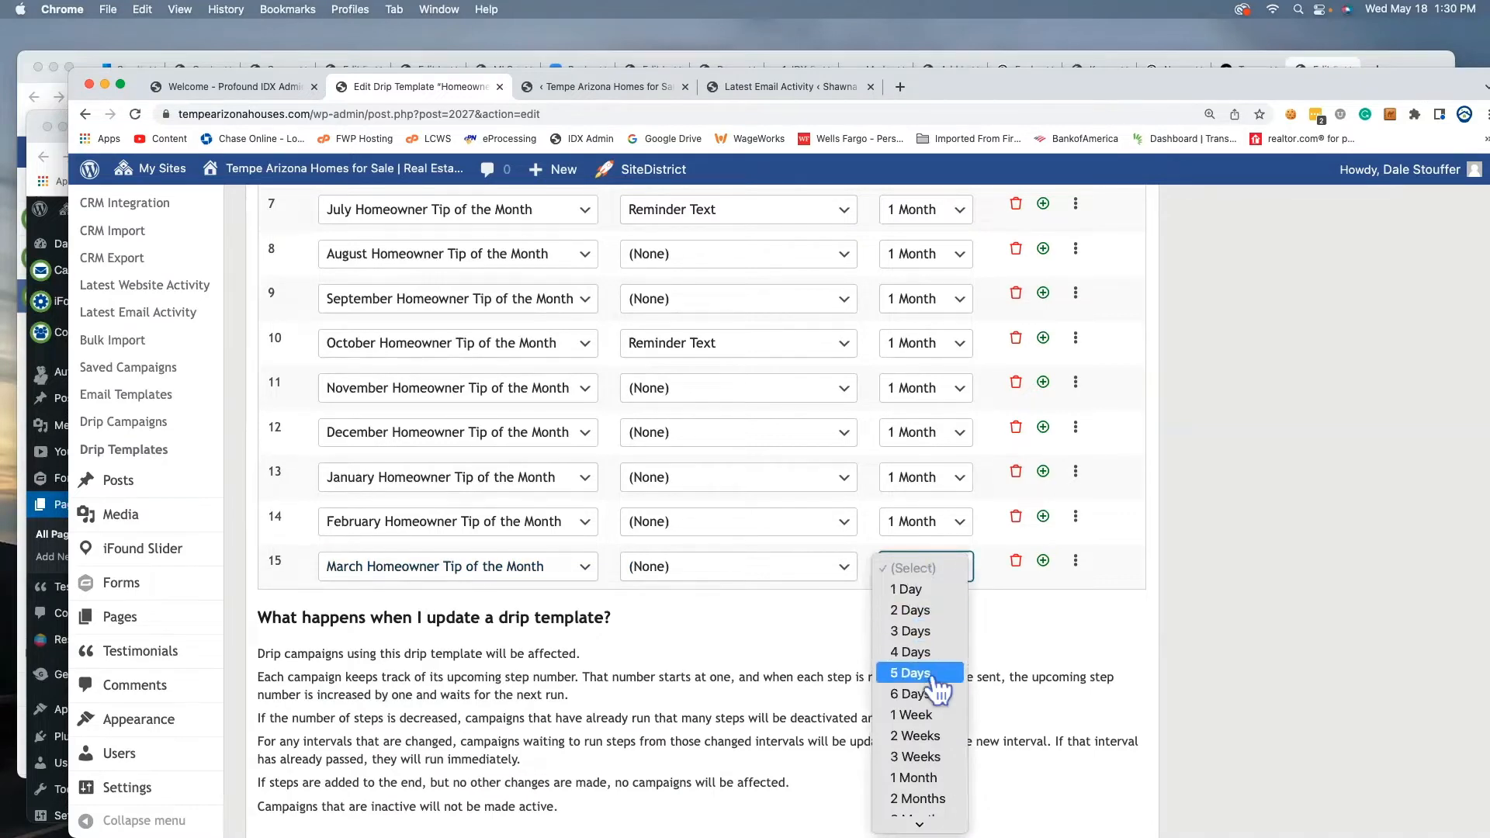
click(920, 778)
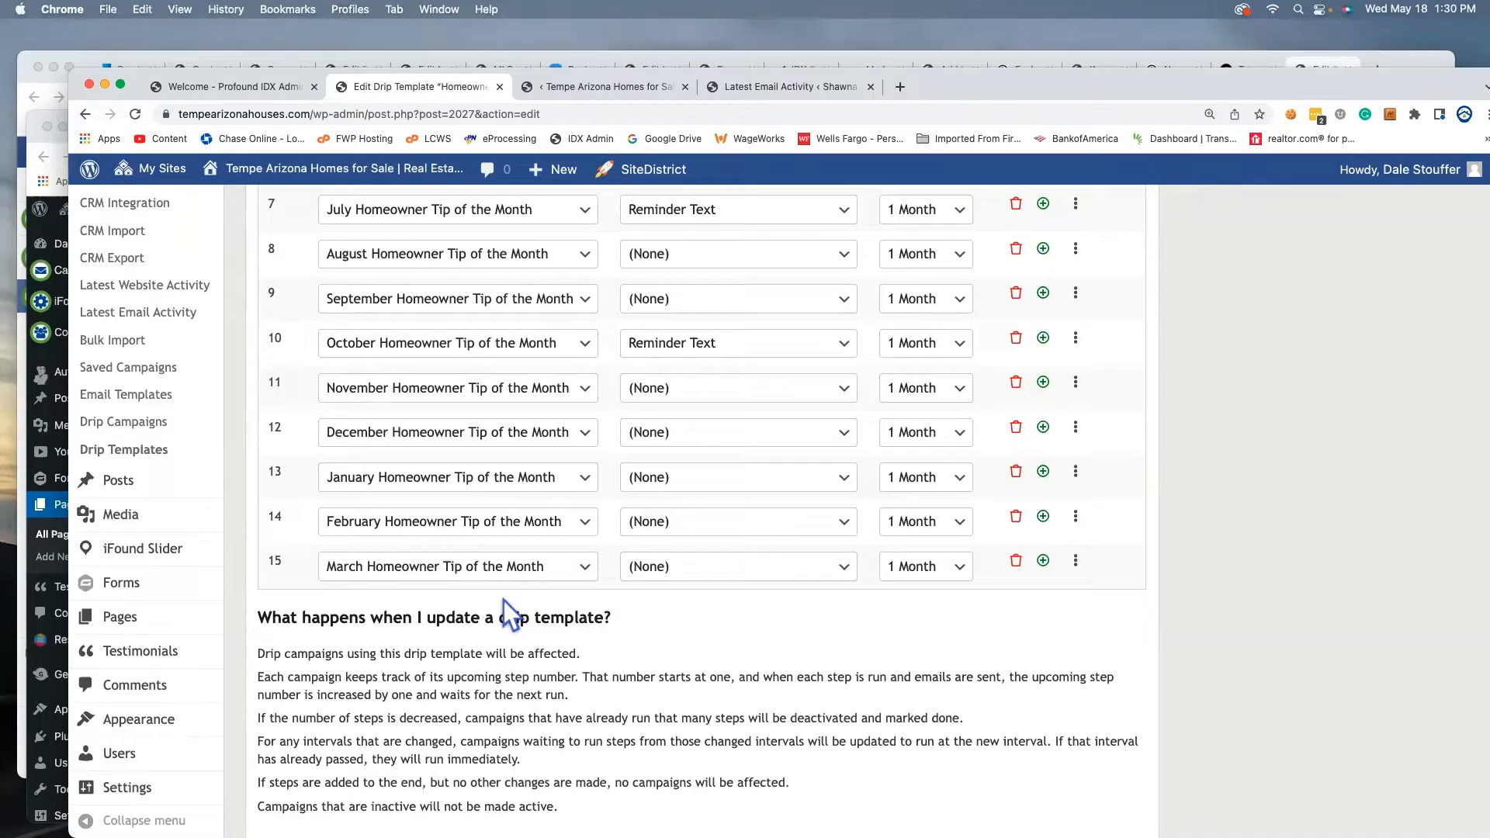
- Add step 16 after the March tip with the Restart Content Drip Campaign agent reminder and a 1 Day interval
scroll(509, 614, down, 10)
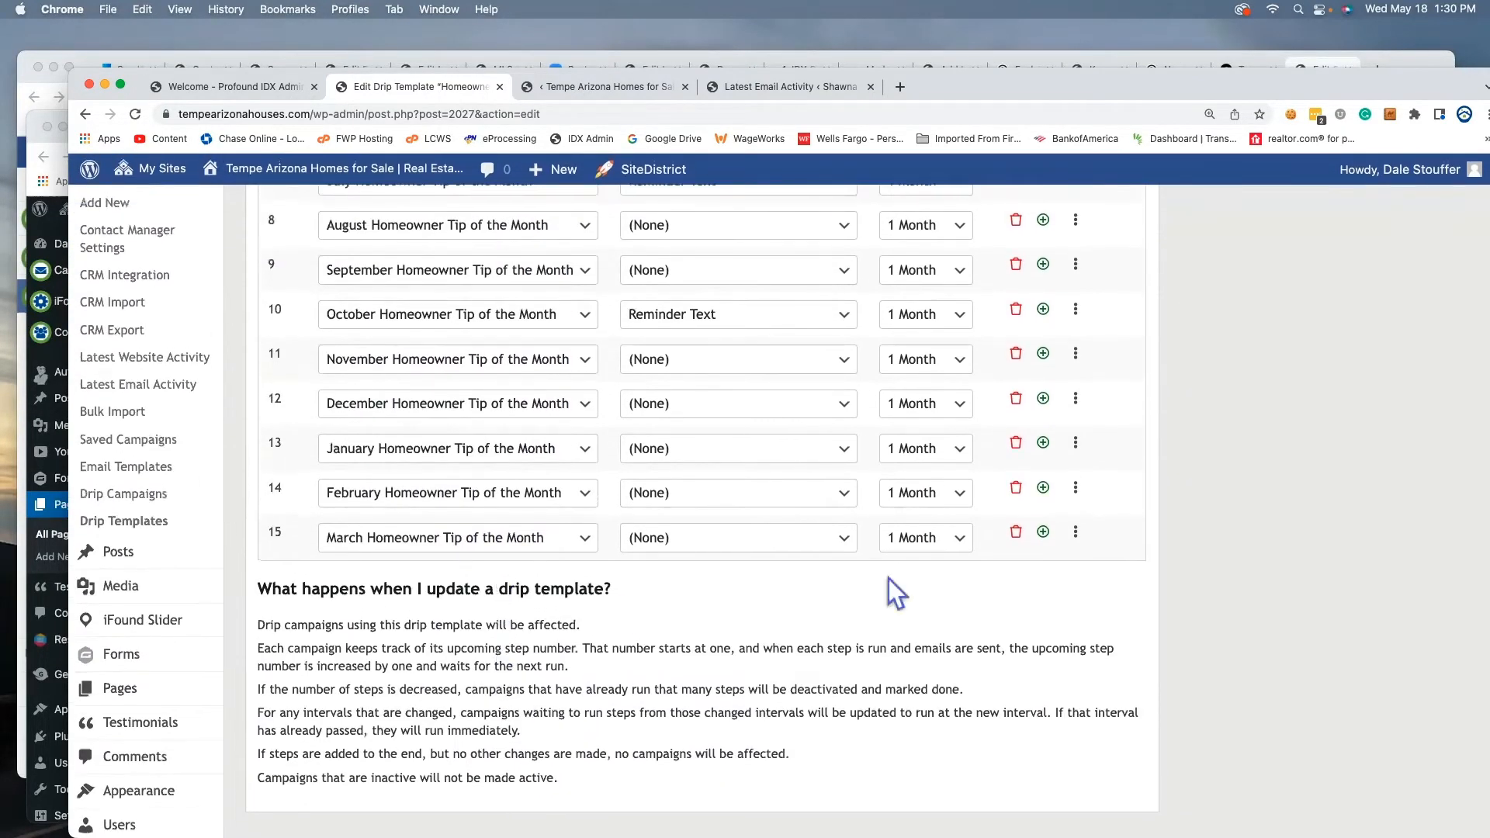
click(1043, 533)
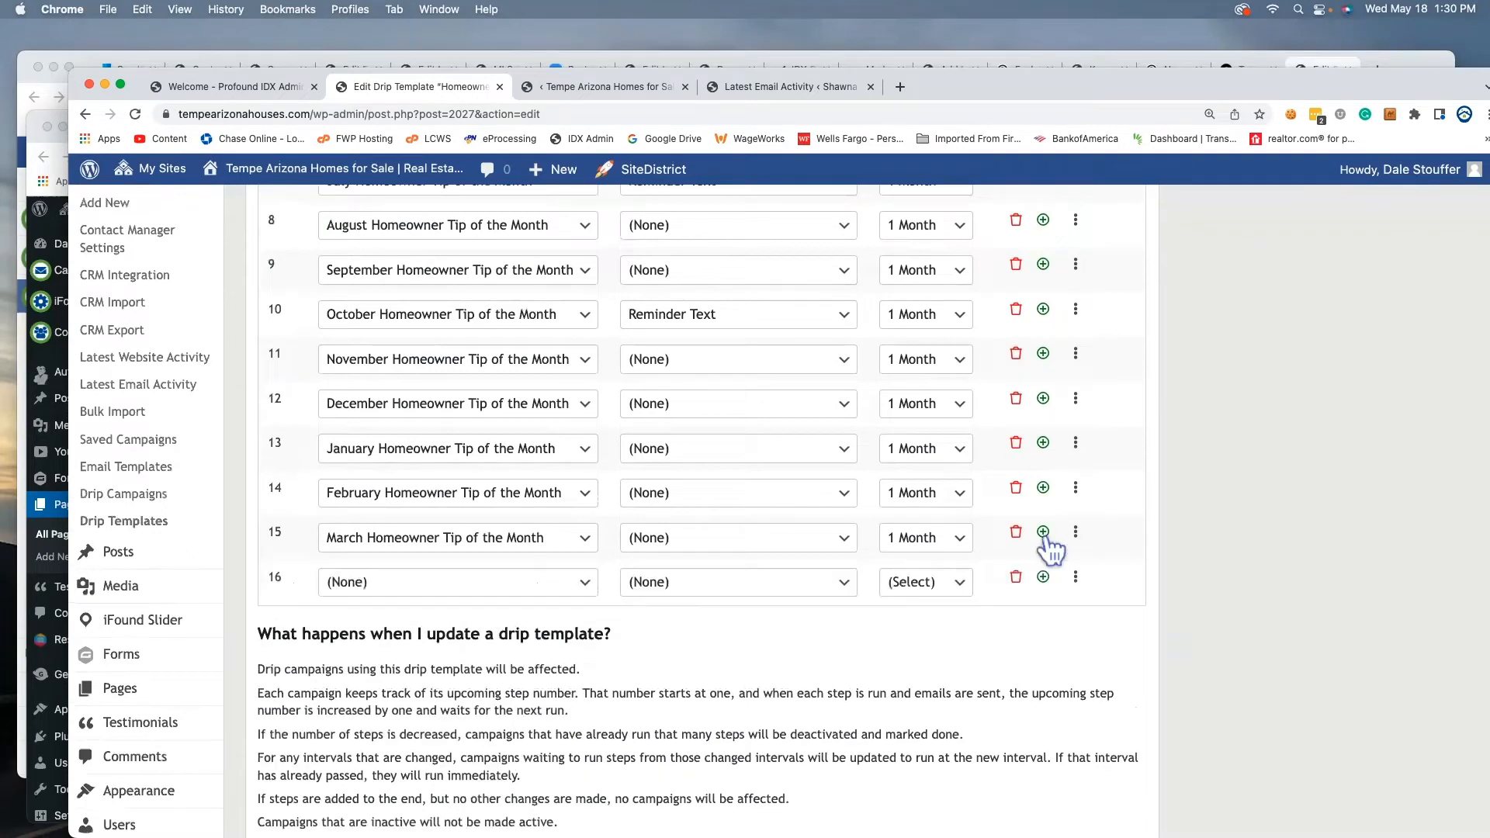
click(765, 584)
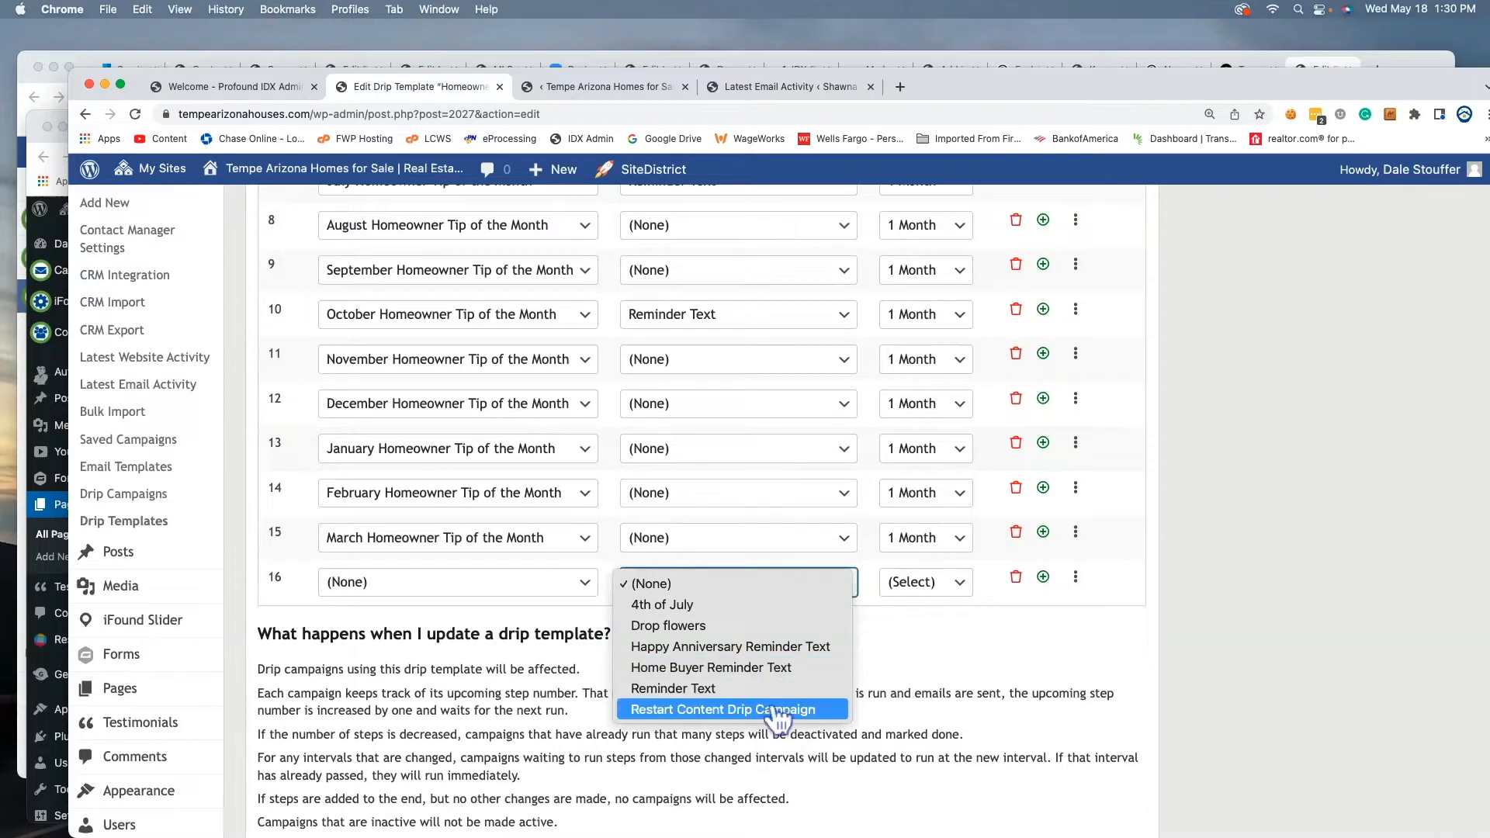
click(720, 711)
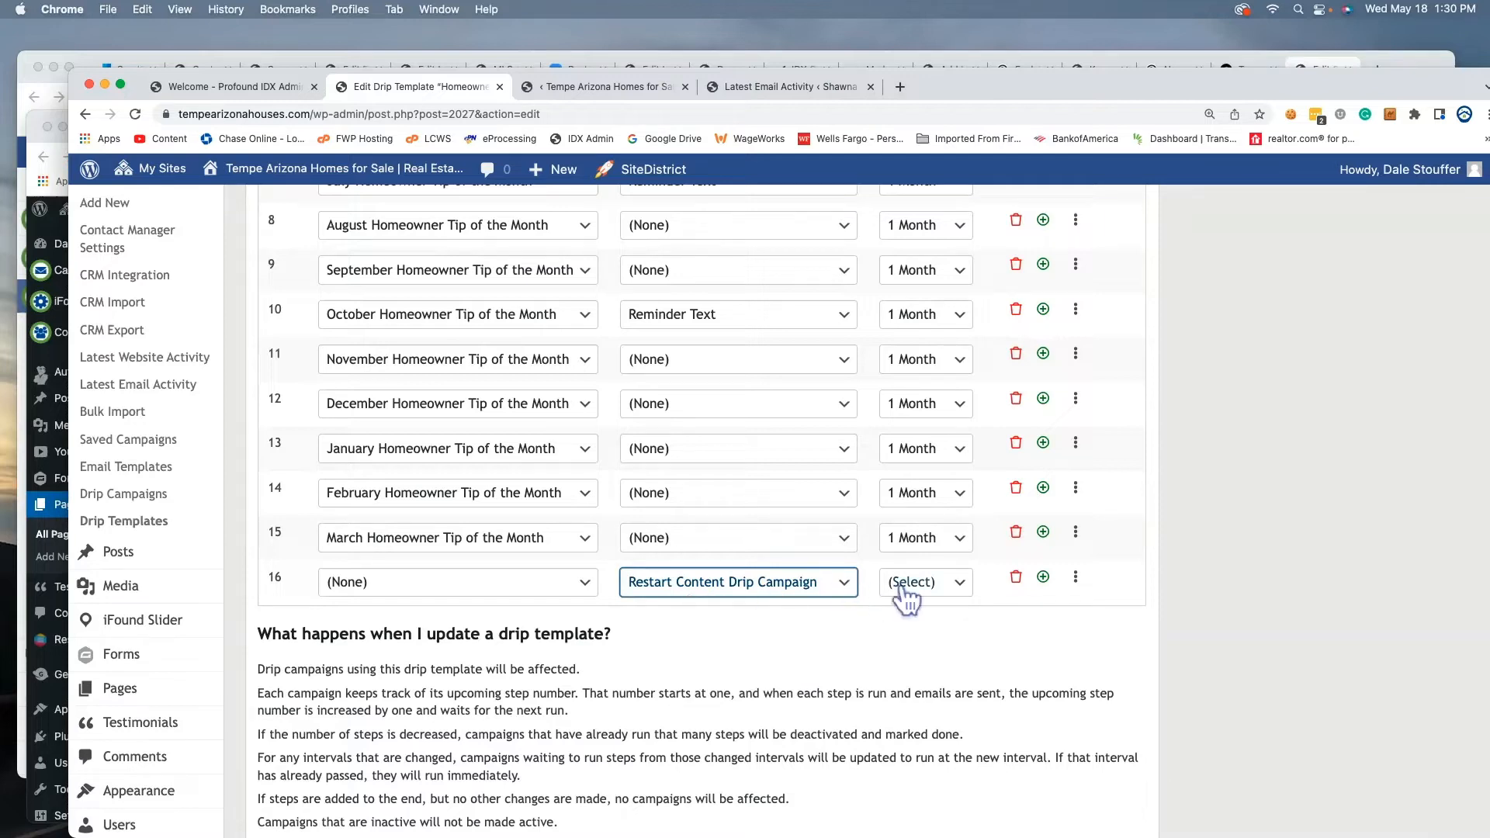
click(959, 593)
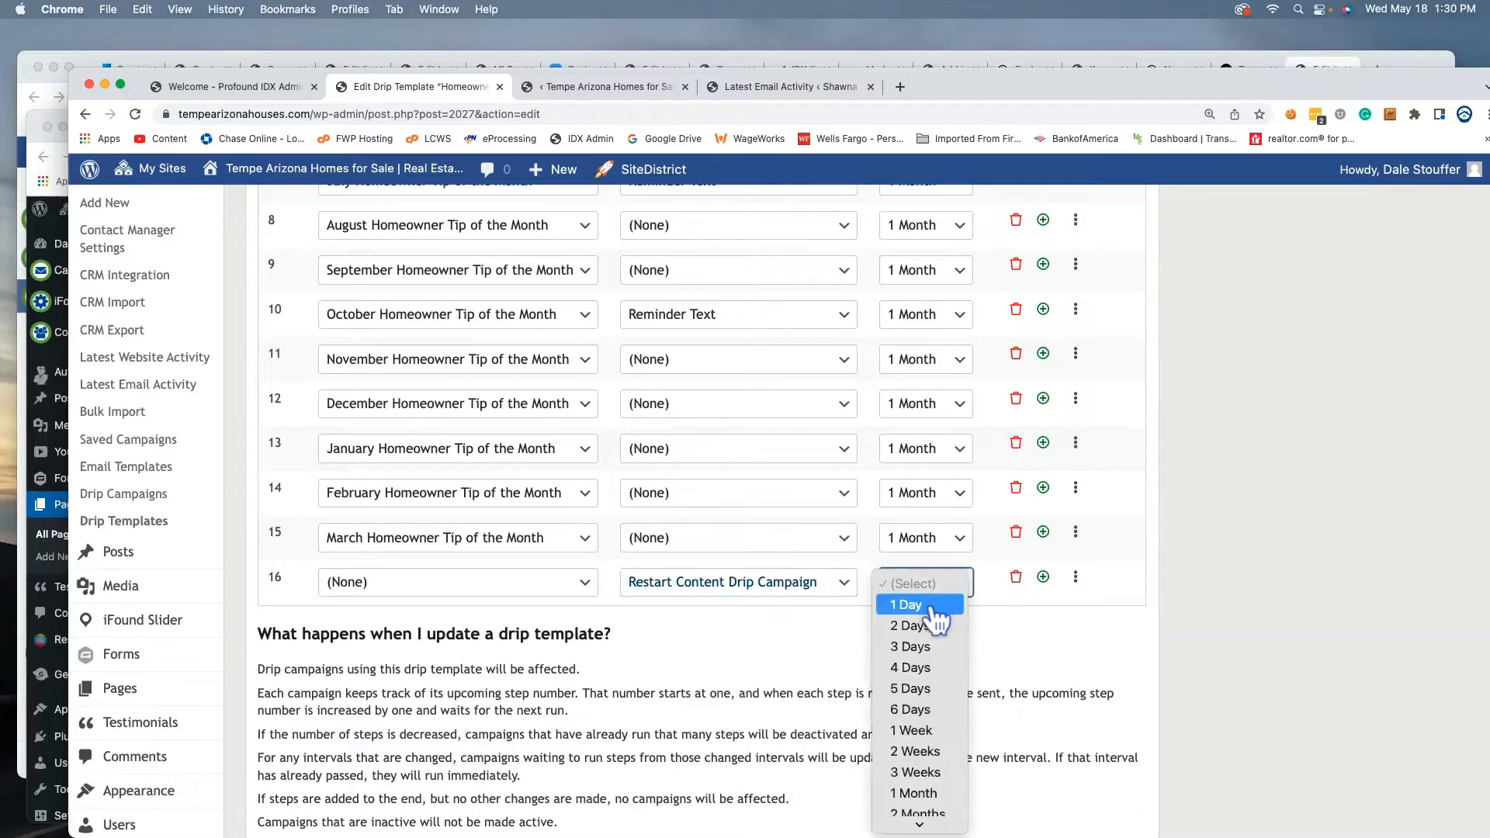
click(940, 611)
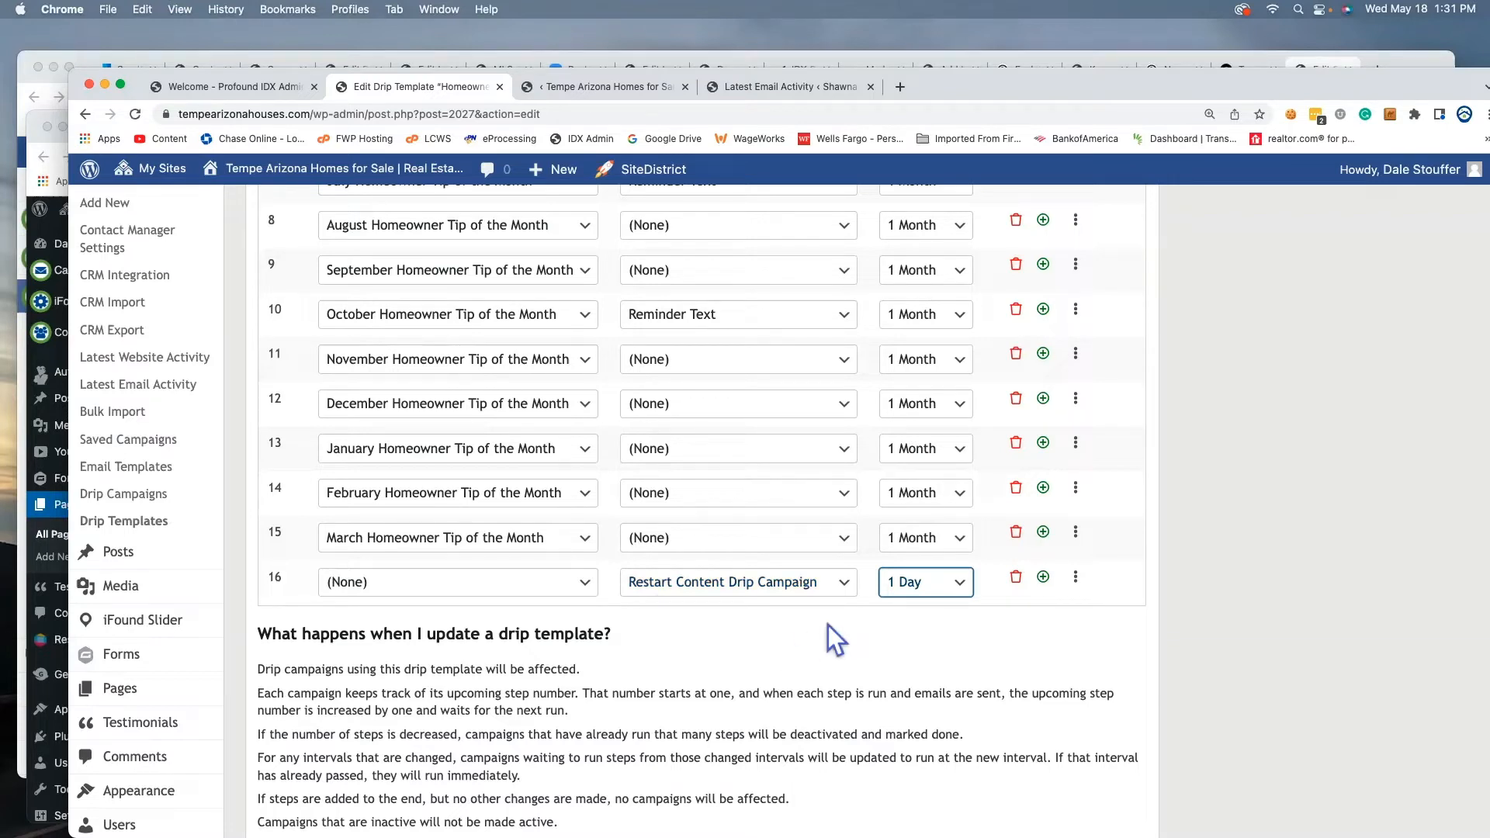
scroll(827, 625, up, 1)
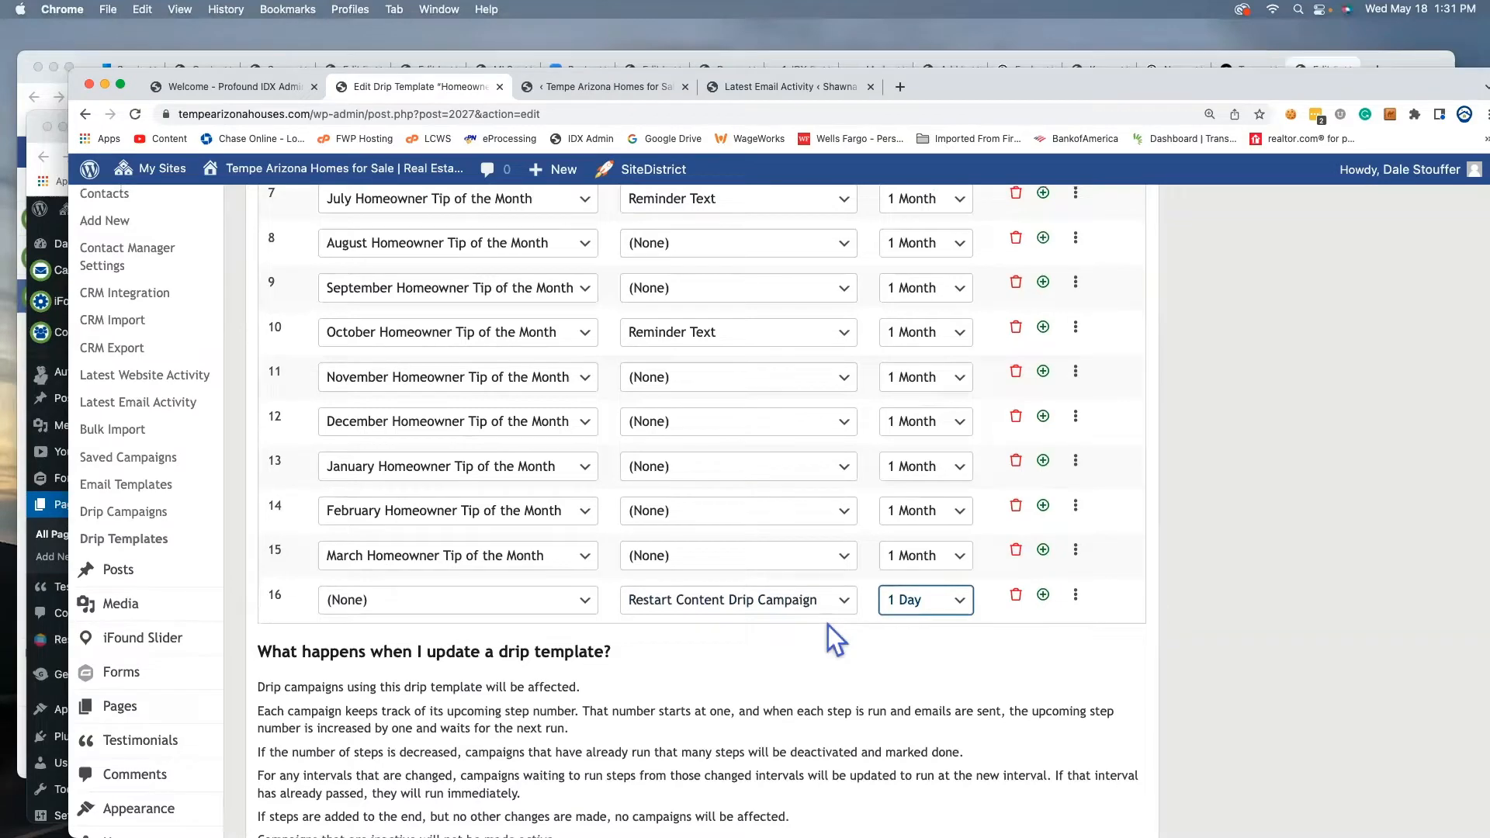
scroll(827, 625, down, 1)
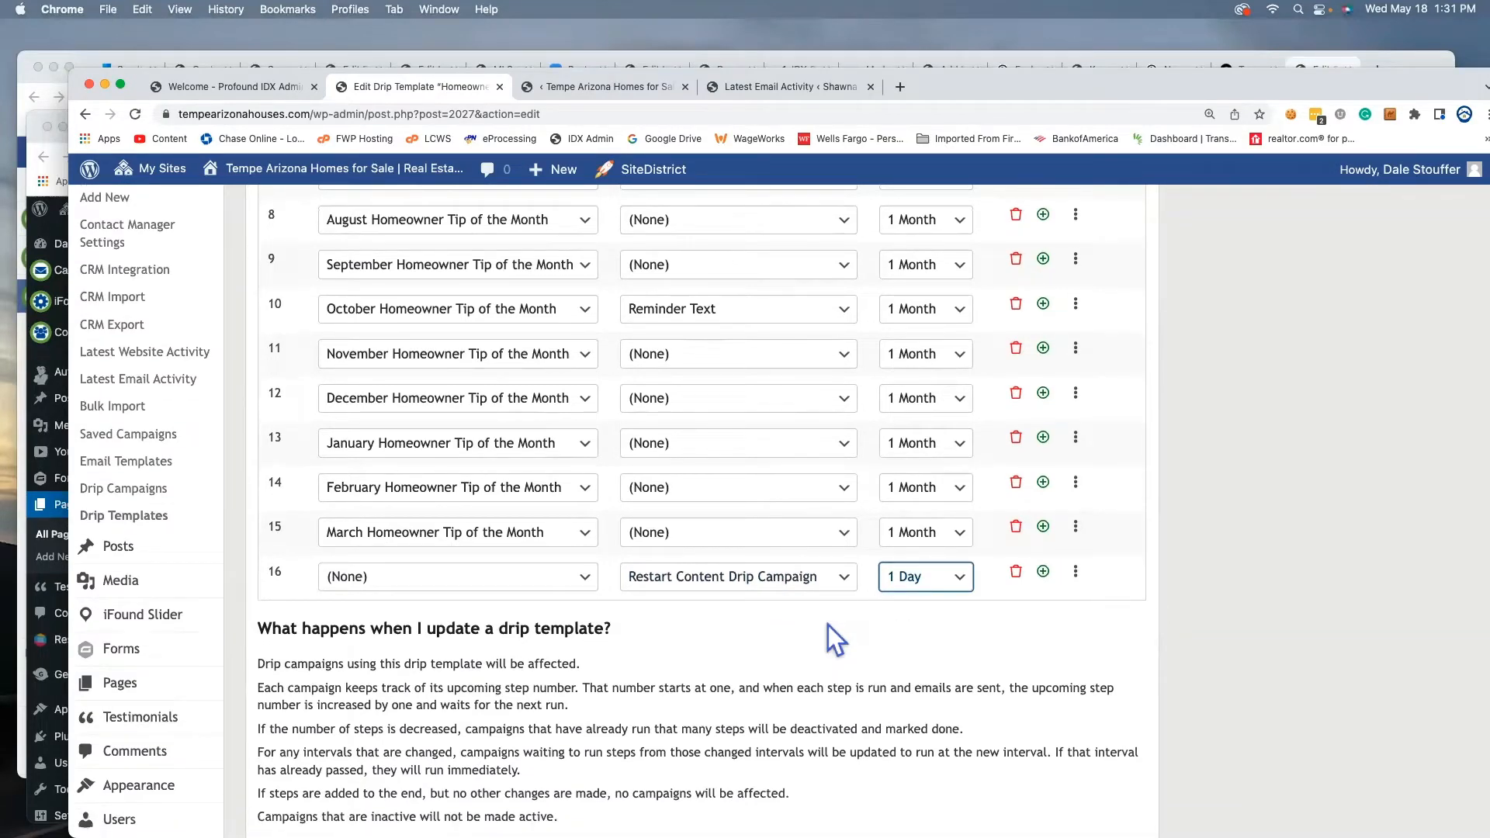
- Save the updated Homeowner Tip of the Month - Month Specific drip template
click(827, 625)
scroll(881, 652, up, 10)
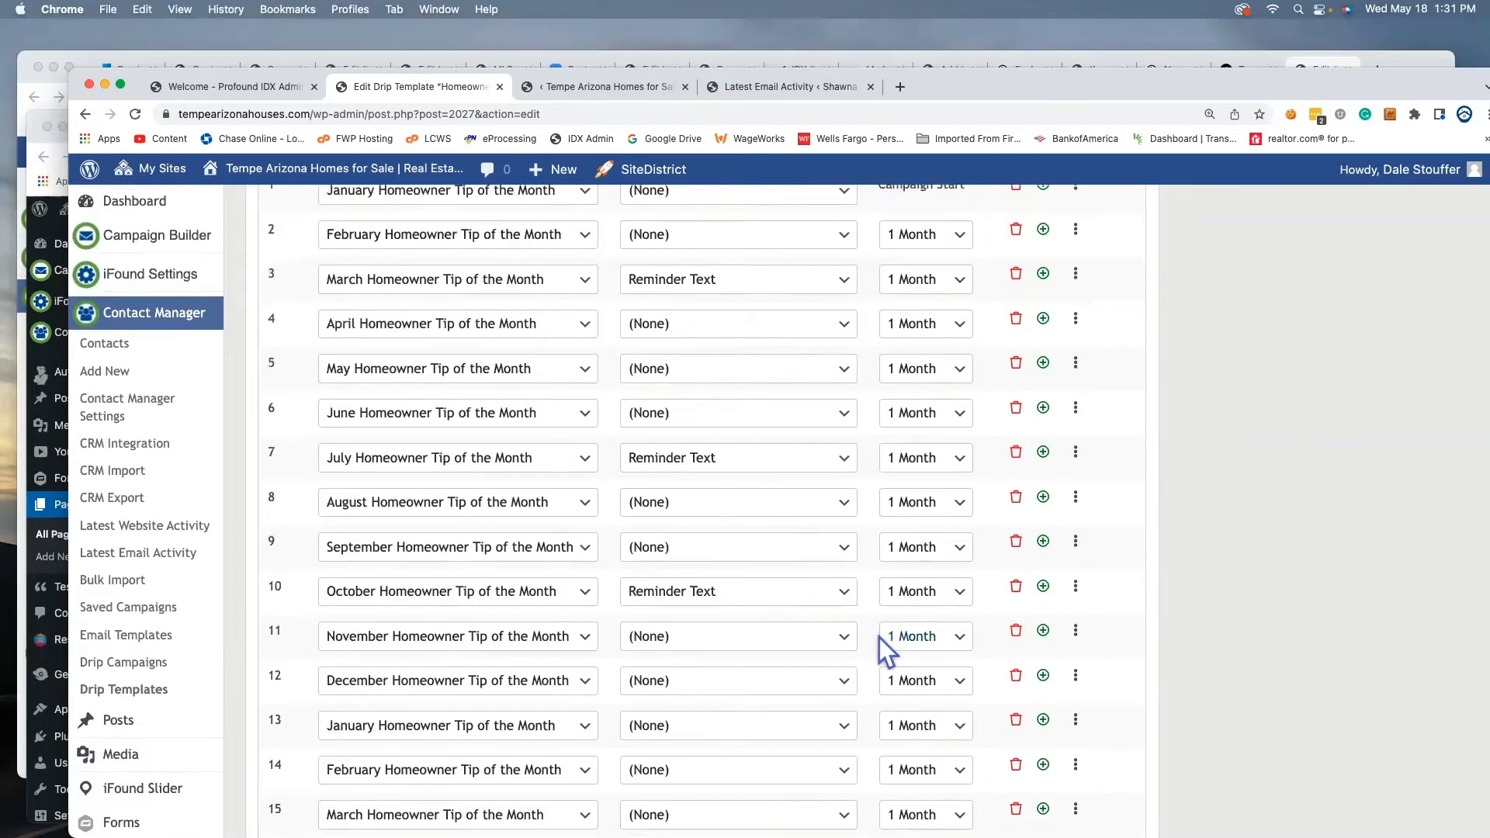
click(1371, 478)
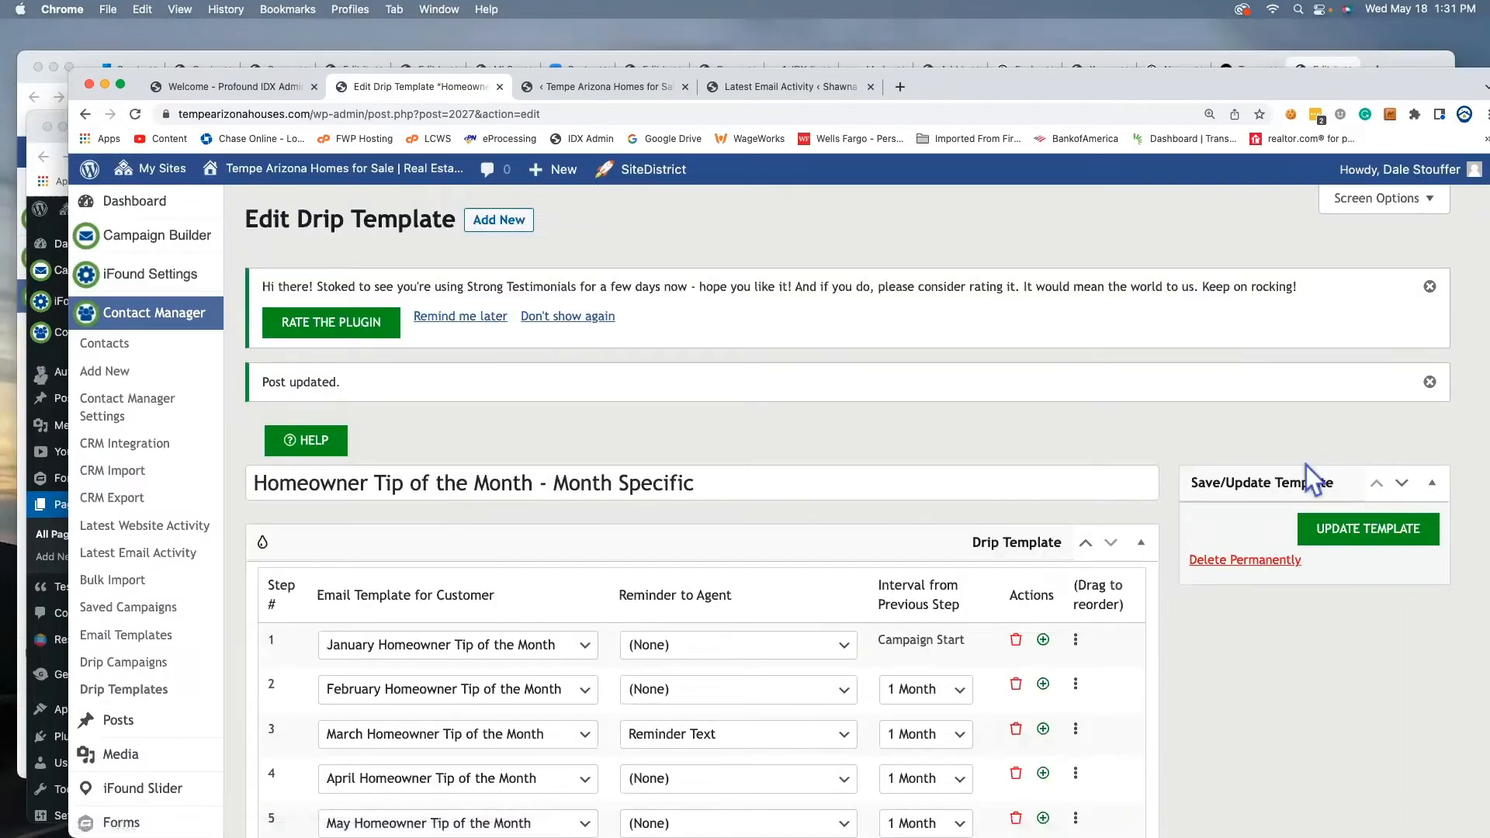
- Start a new drip campaign using the Homeowner Tip of the Month - Month Specific template and show its possible steps
mouse_move(155, 237)
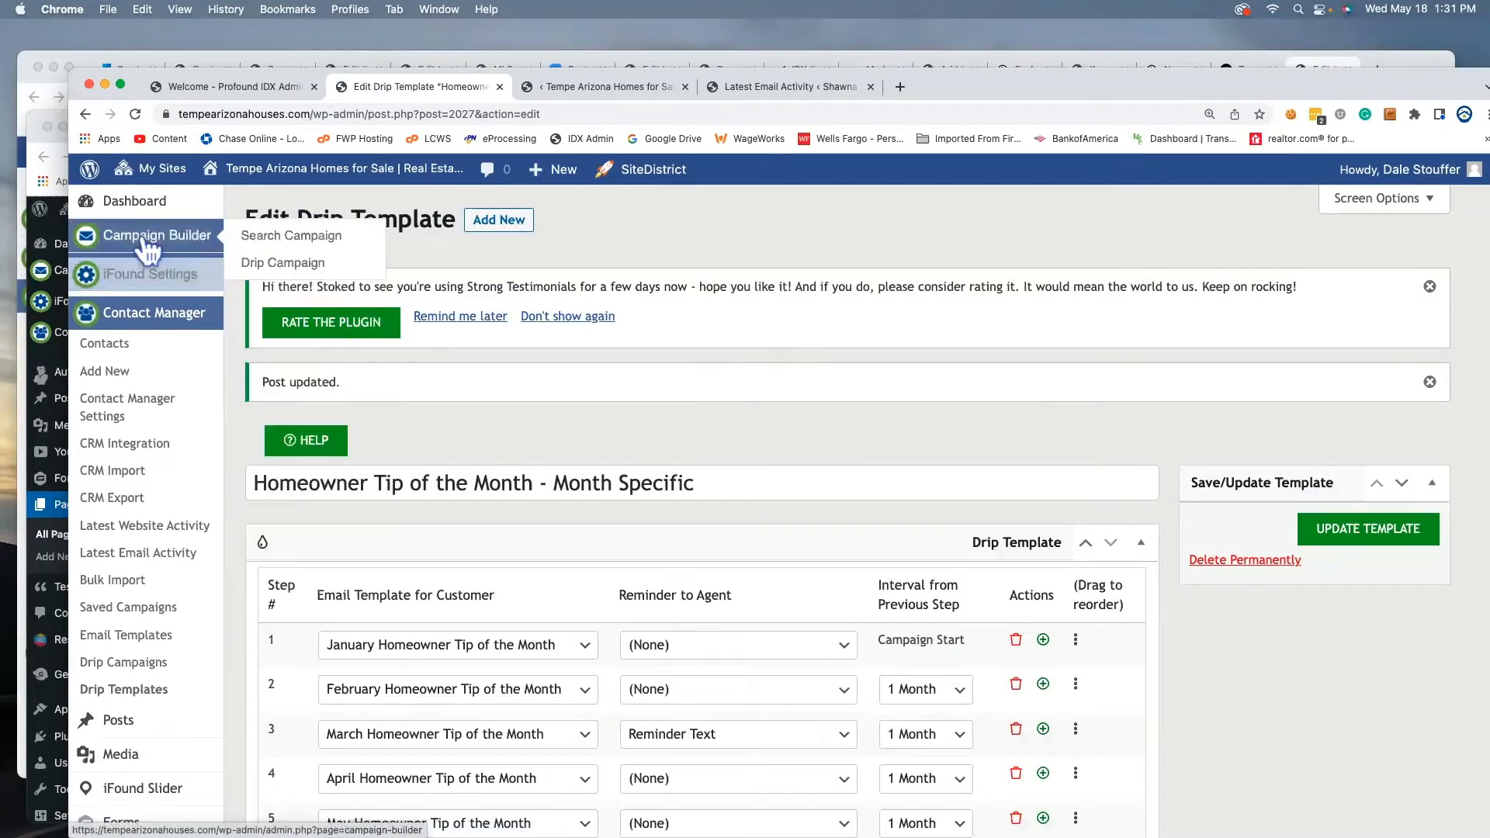
click(312, 262)
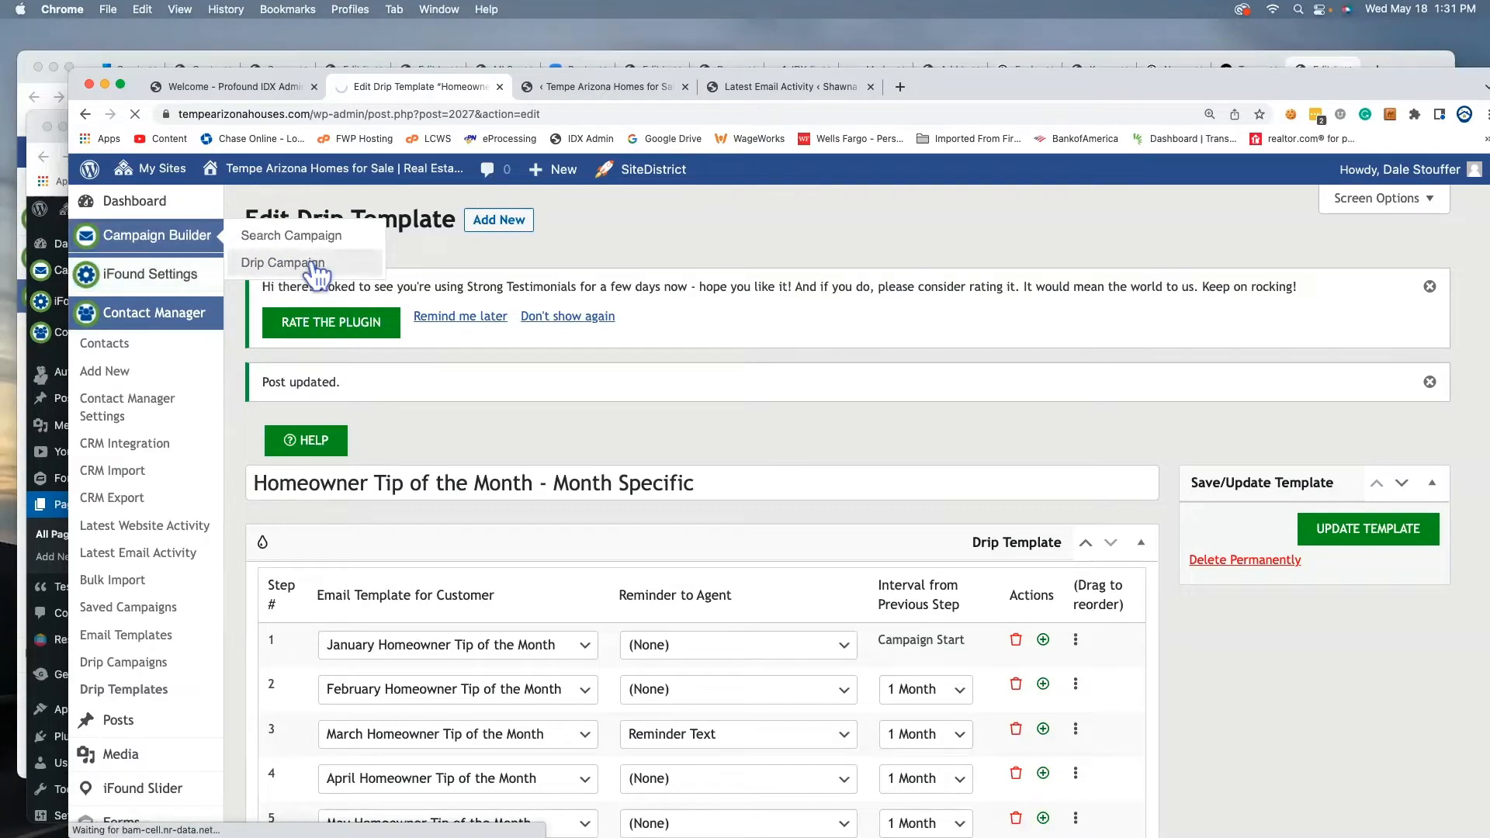
scroll(995, 553, down, 5)
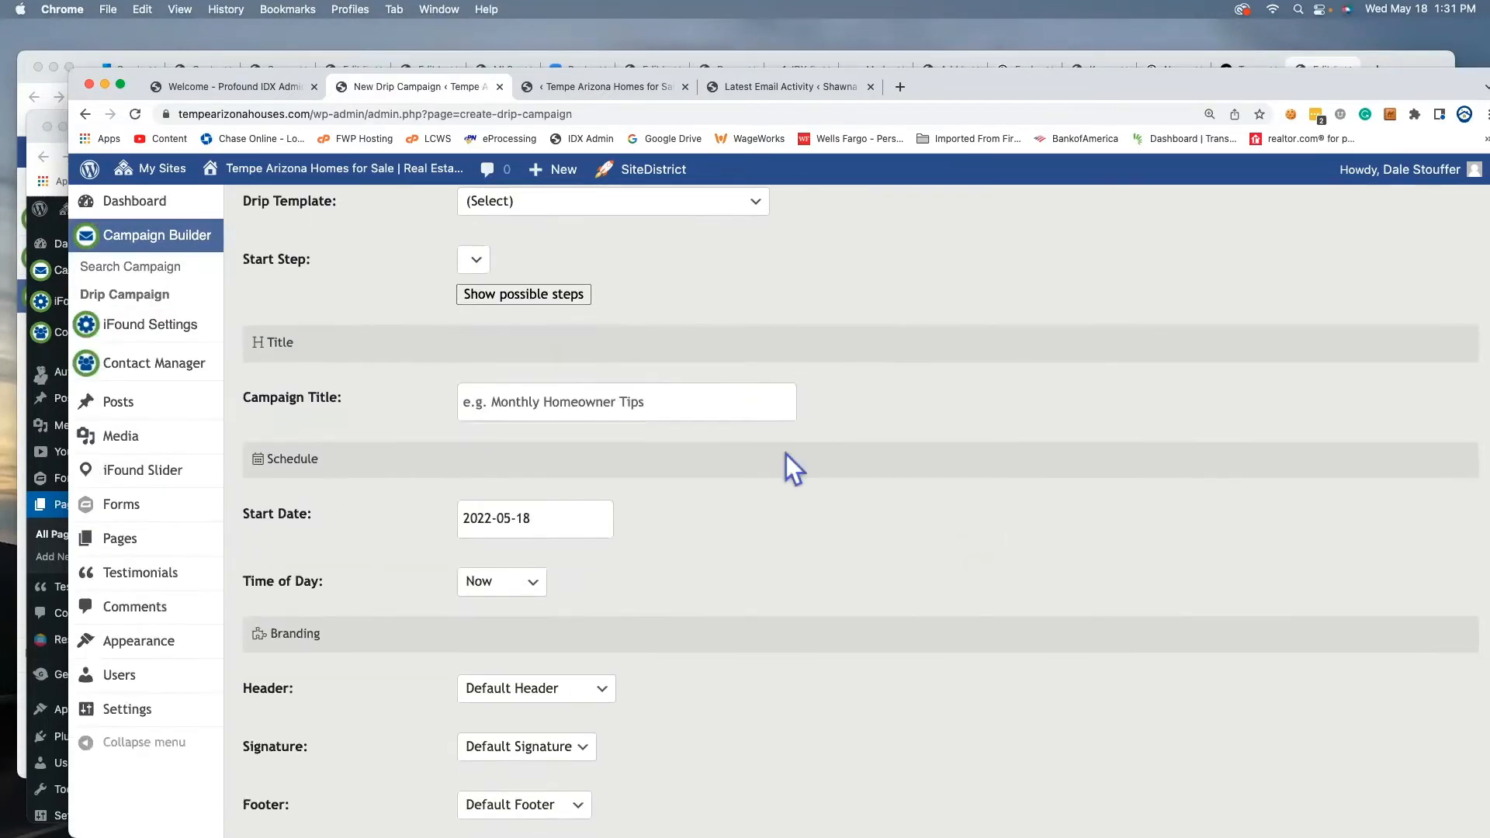
click(528, 292)
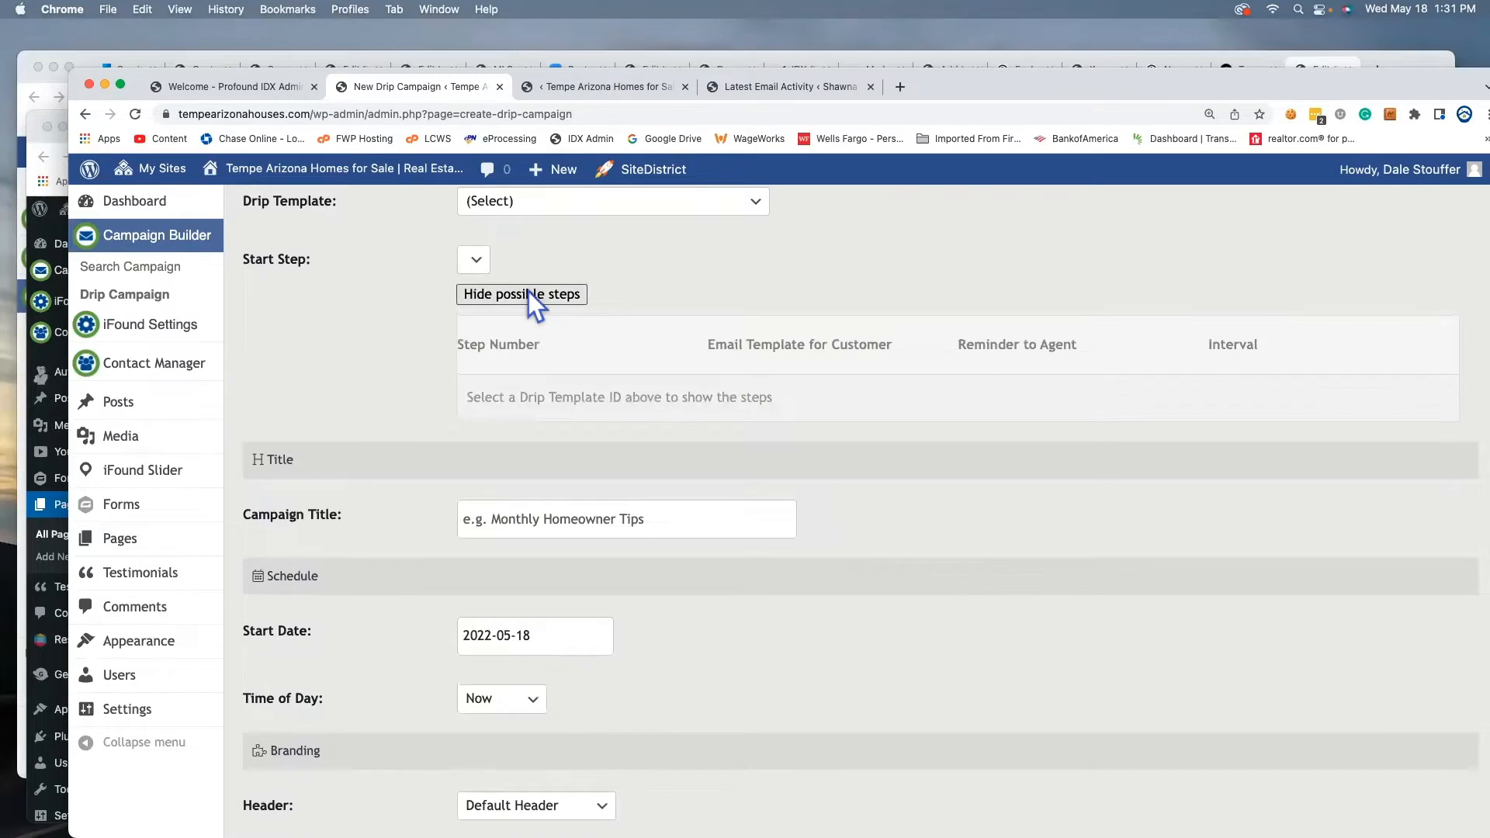
click(529, 292)
click(554, 206)
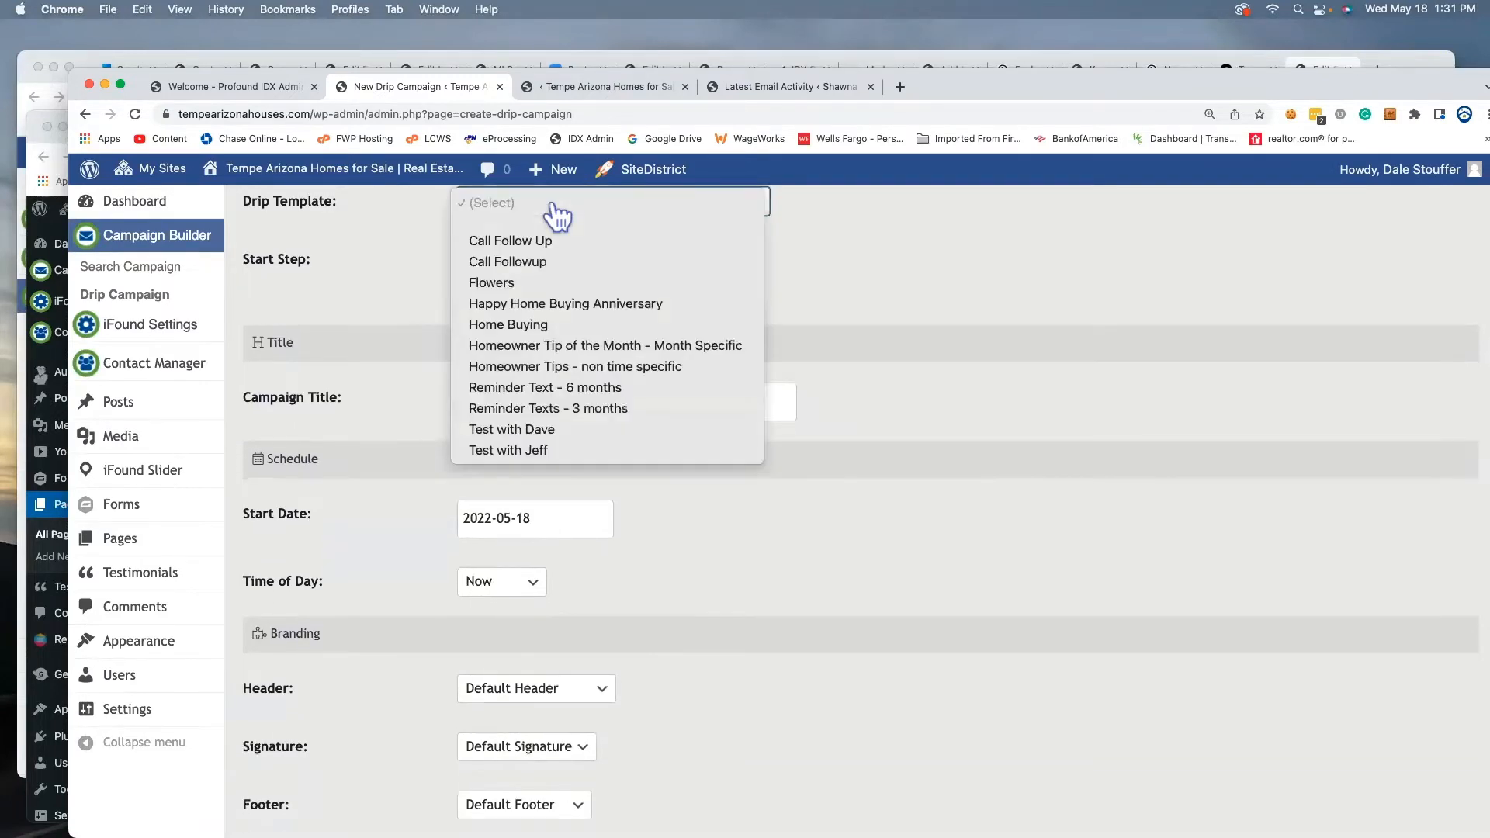
click(609, 348)
click(519, 295)
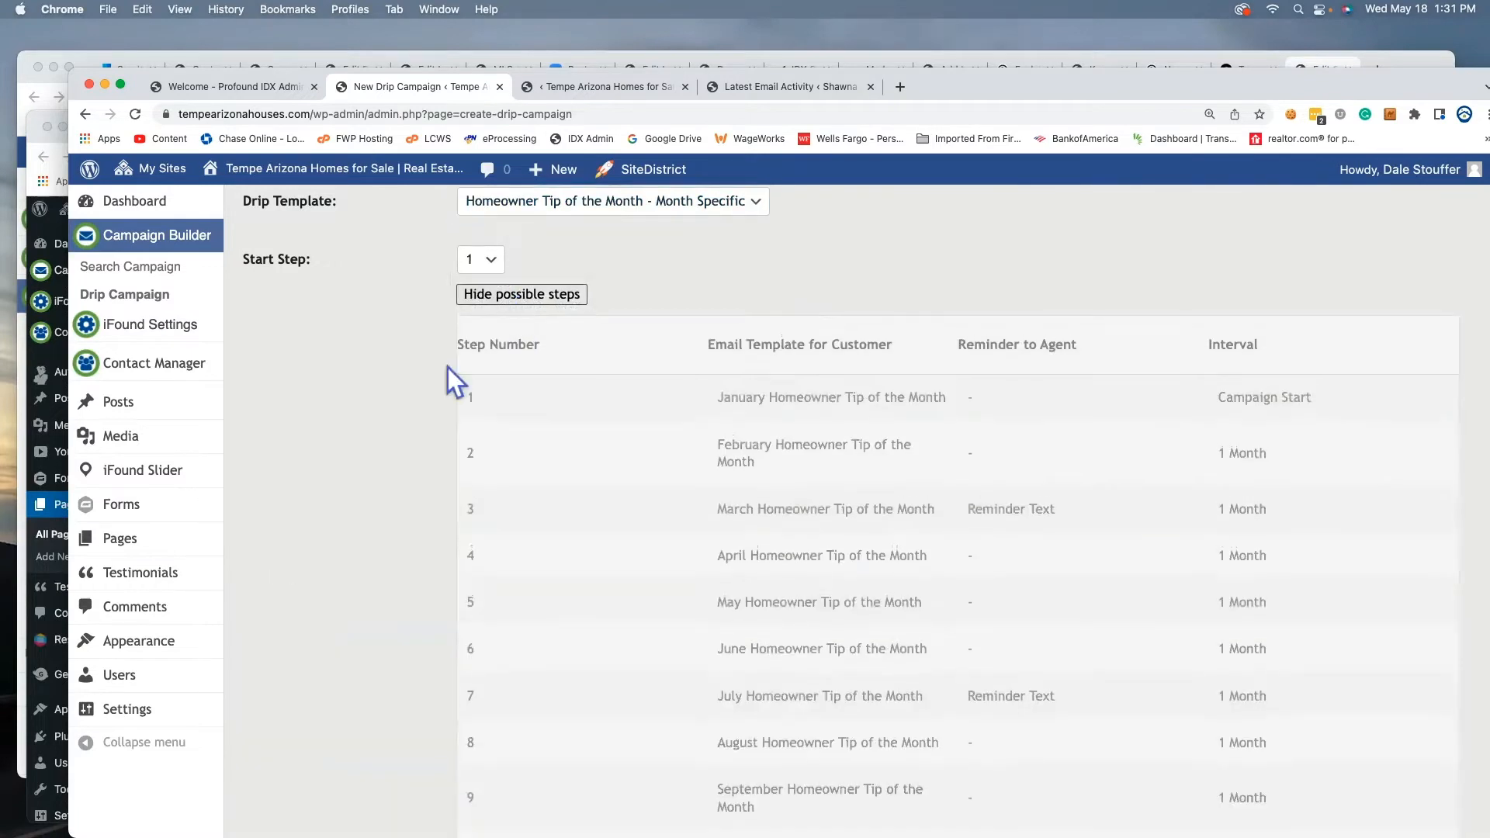
scroll(361, 458, down, 10)
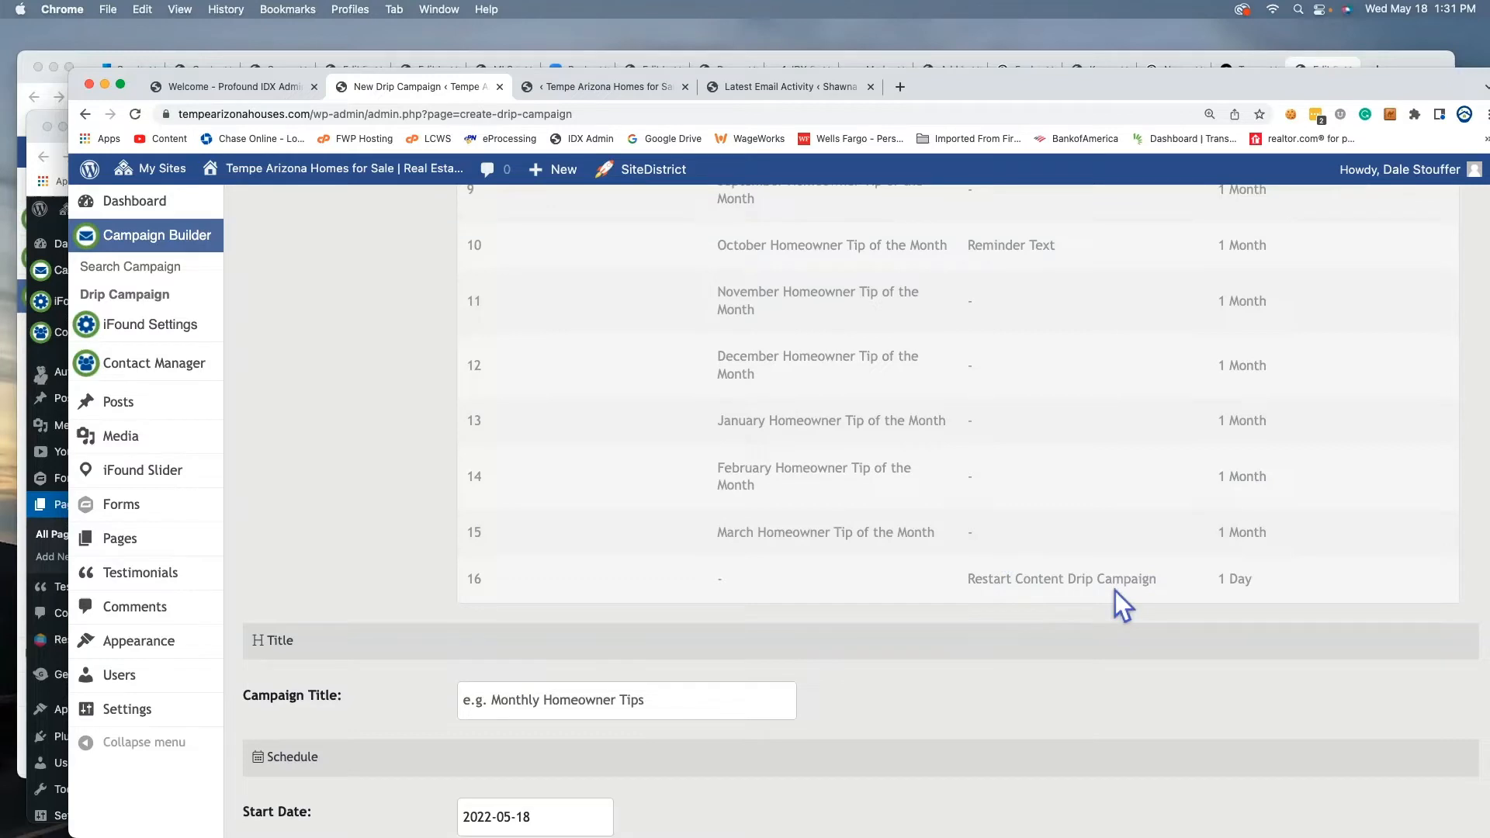
scroll(1100, 581, up, 15)
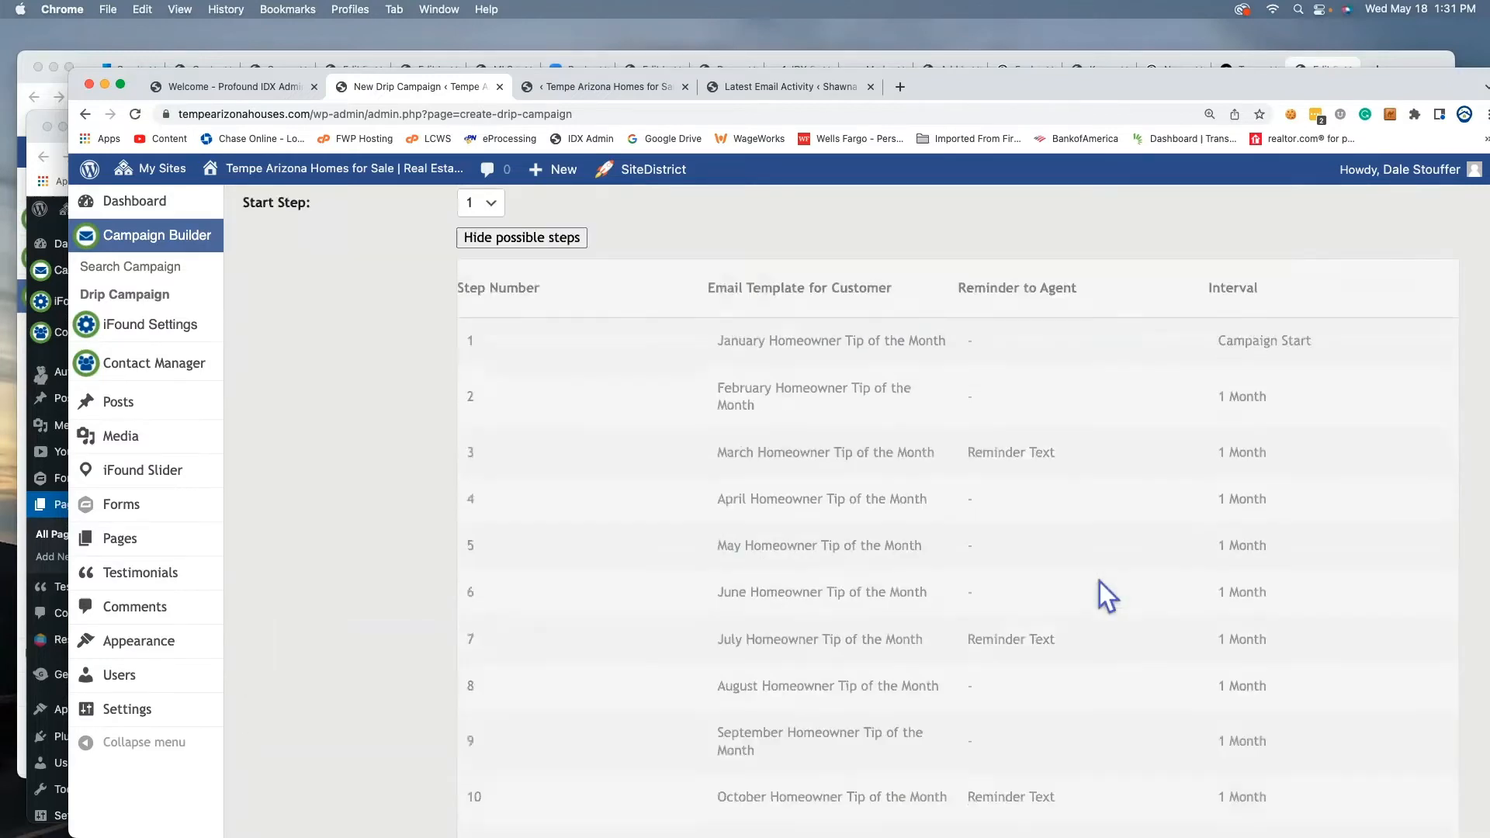
- Look up the recipient by first name and choose the first matching contact for the drip campaign
mouse_move(116, 369)
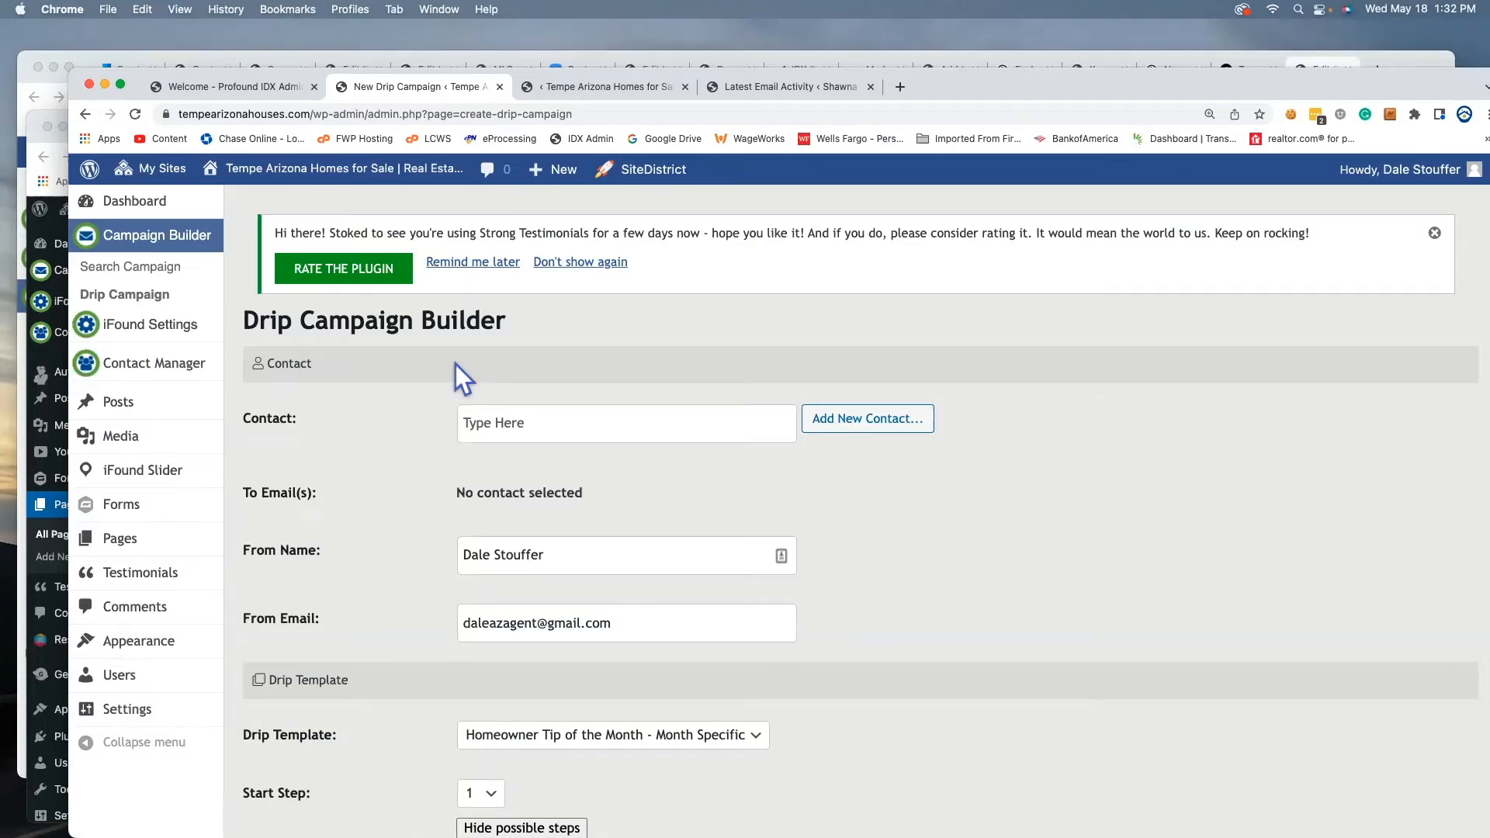
click(568, 423)
text(dale)
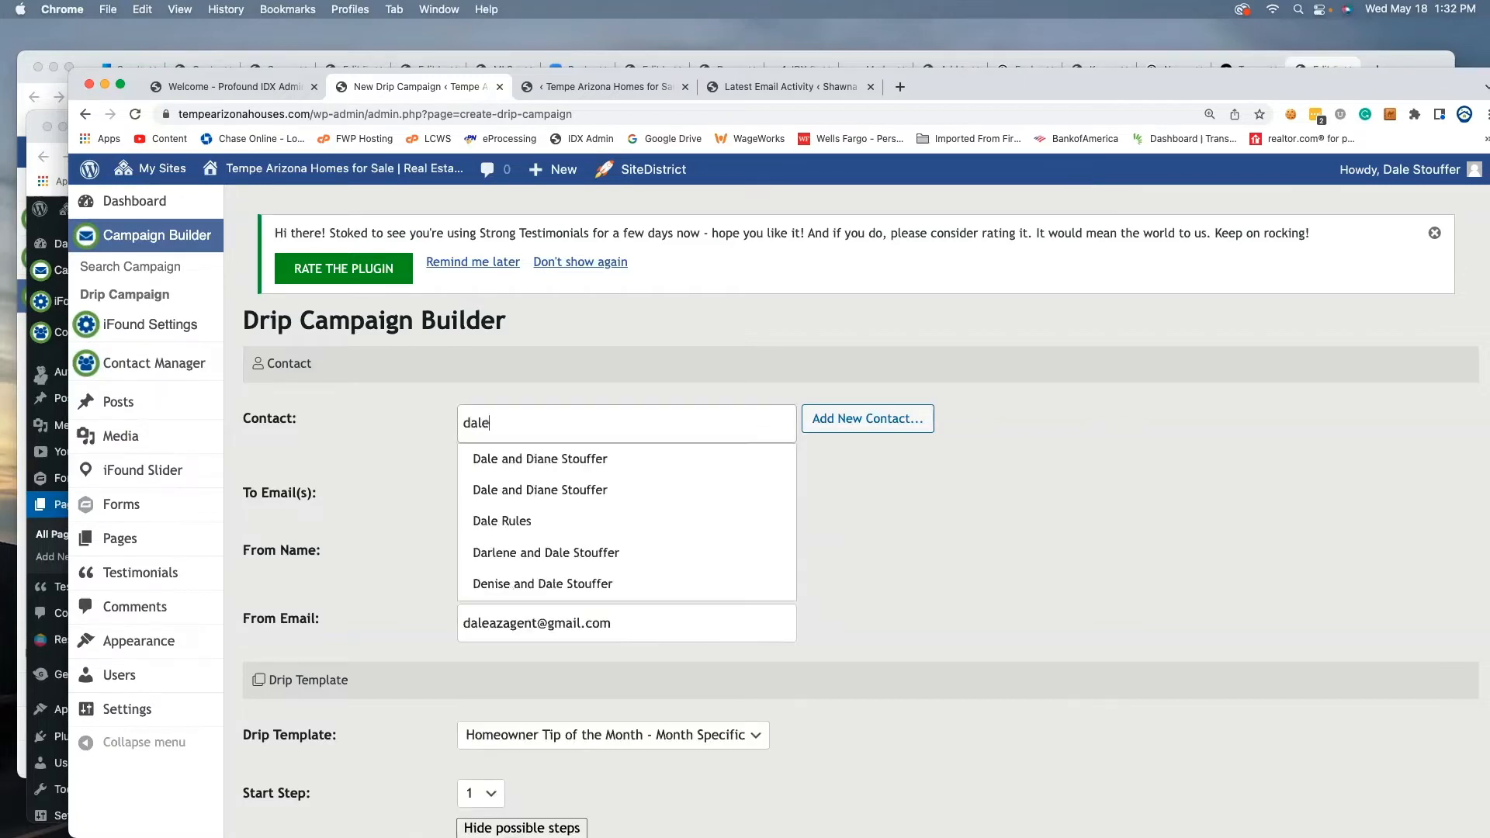
click(539, 466)
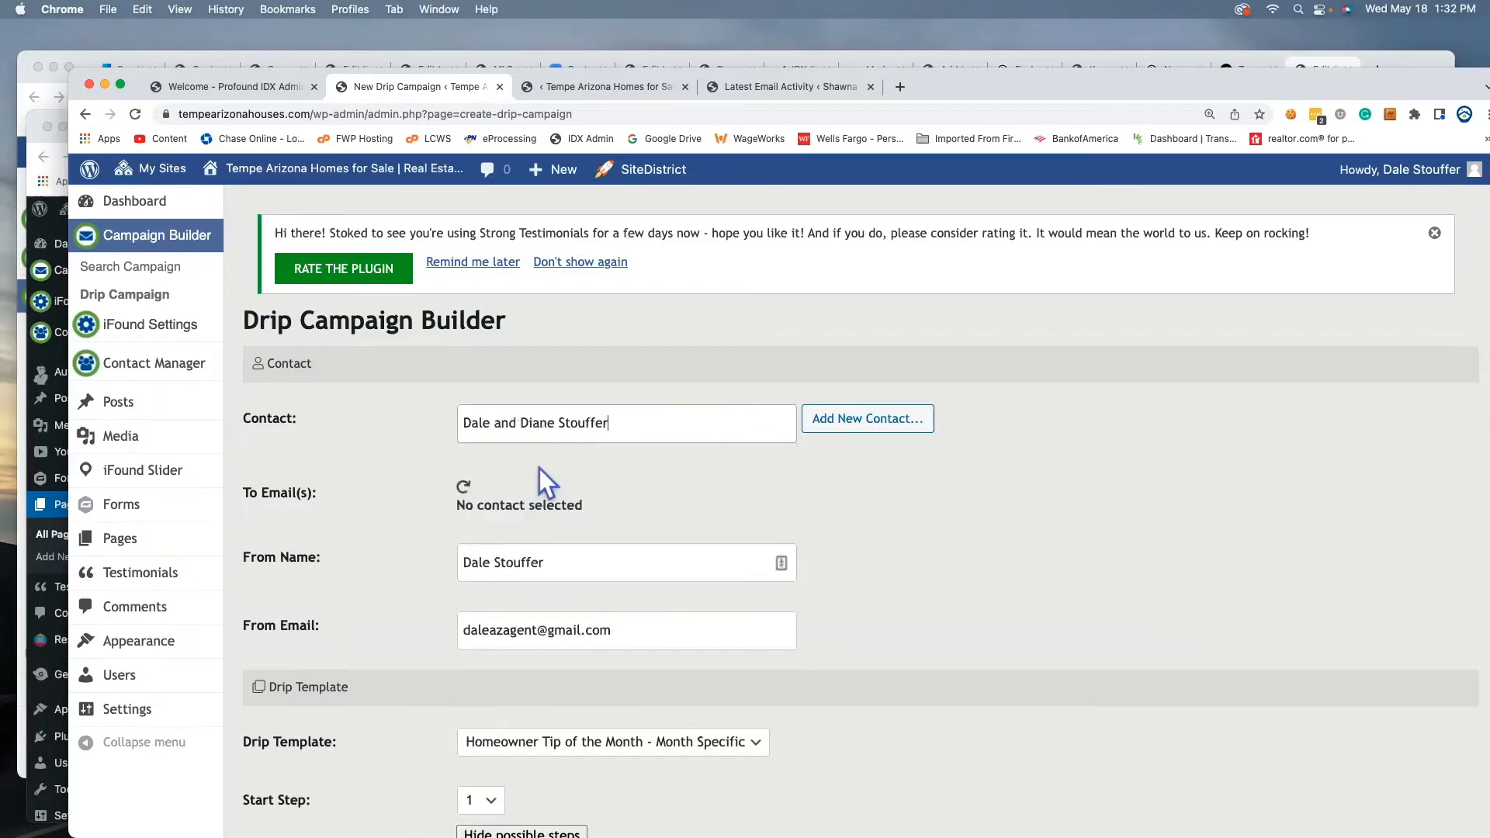
- Set the drip campaign's start step to 3, the March Homeowner Tip of the Month
scroll(879, 538, down, 3)
scroll(878, 537, down, 2)
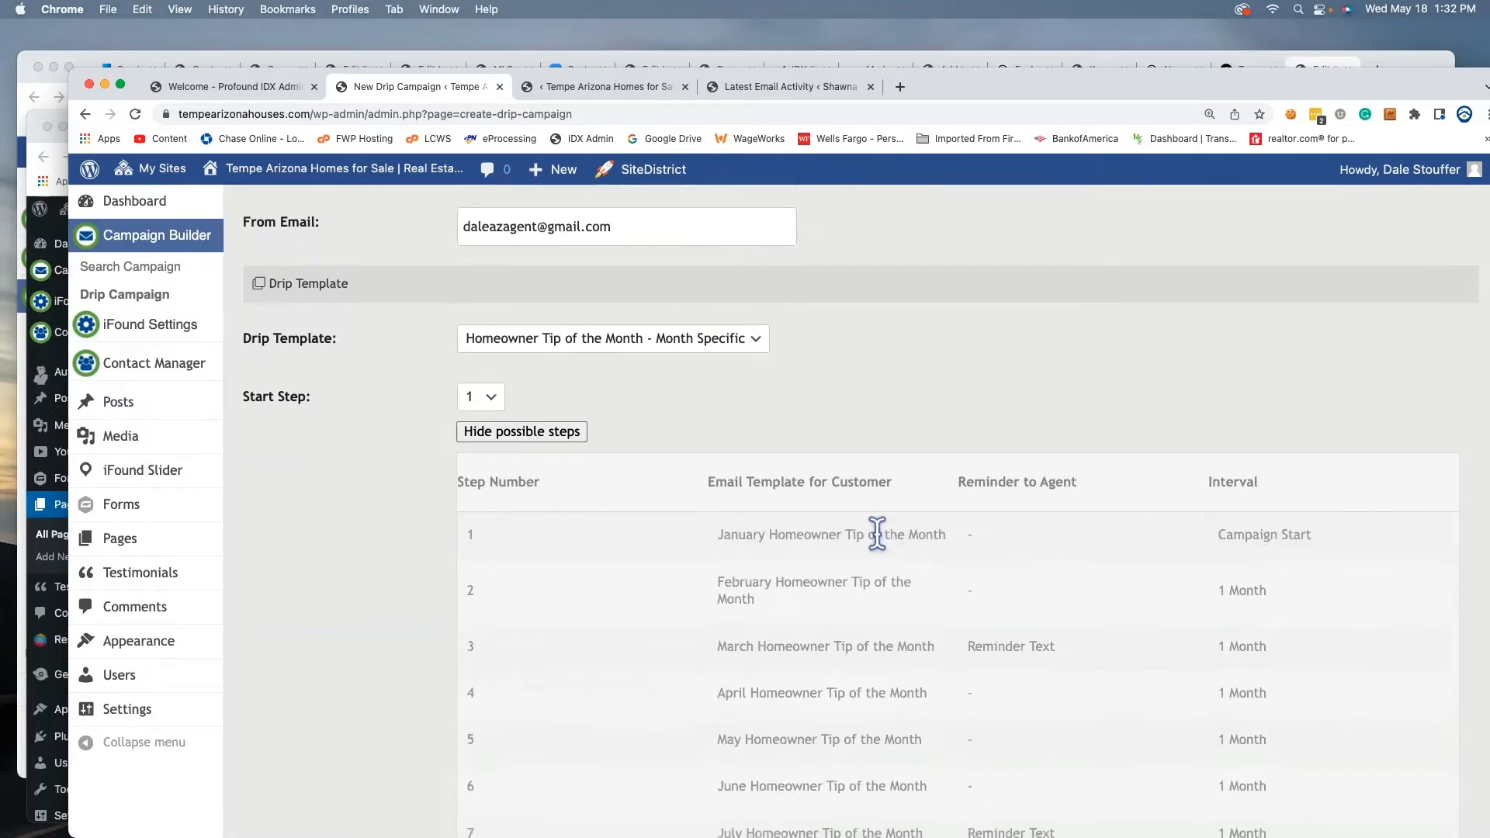
scroll(877, 534, down, 10)
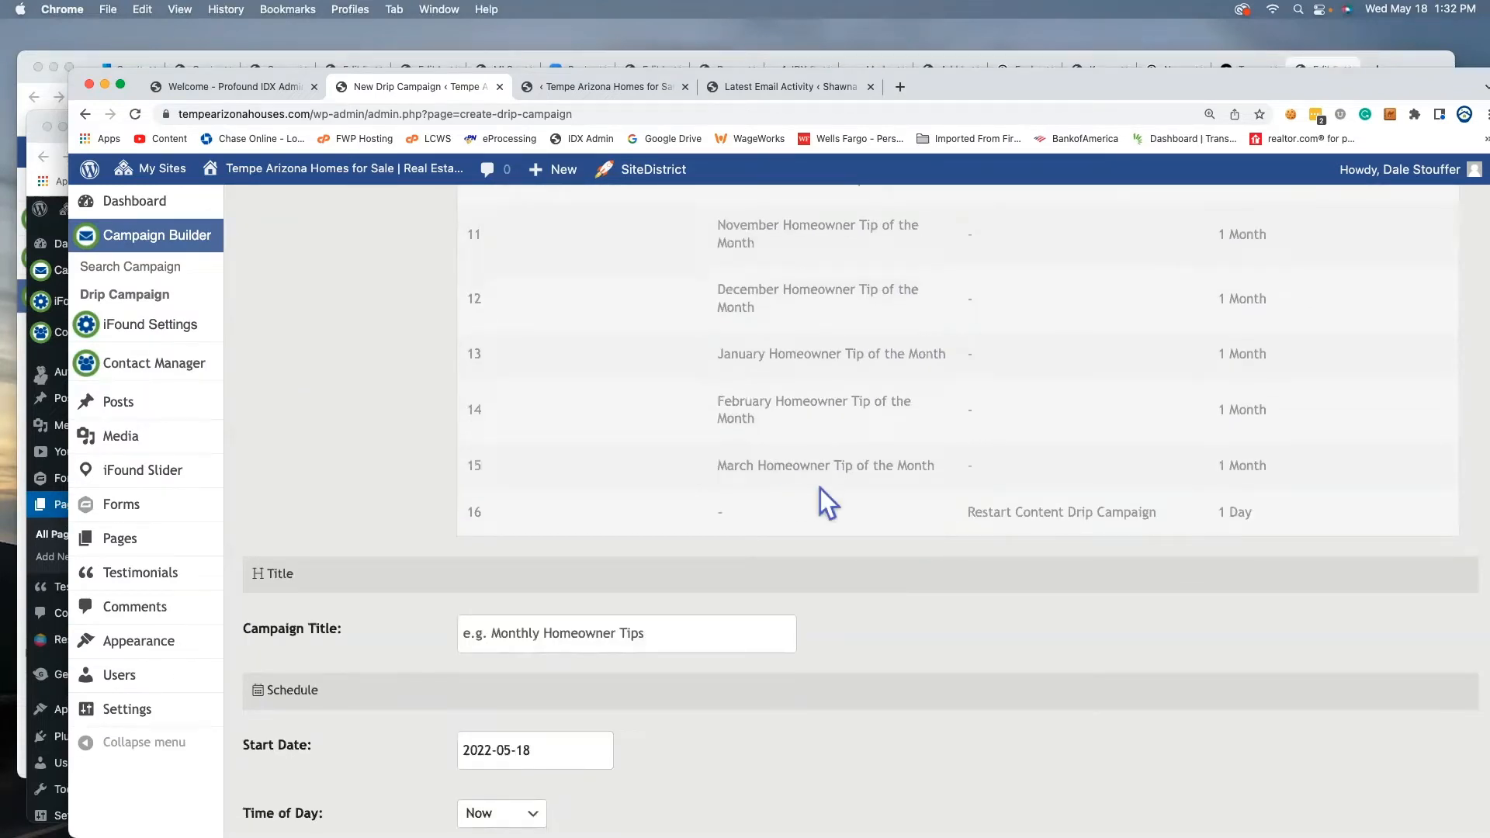
scroll(821, 489, up, 15)
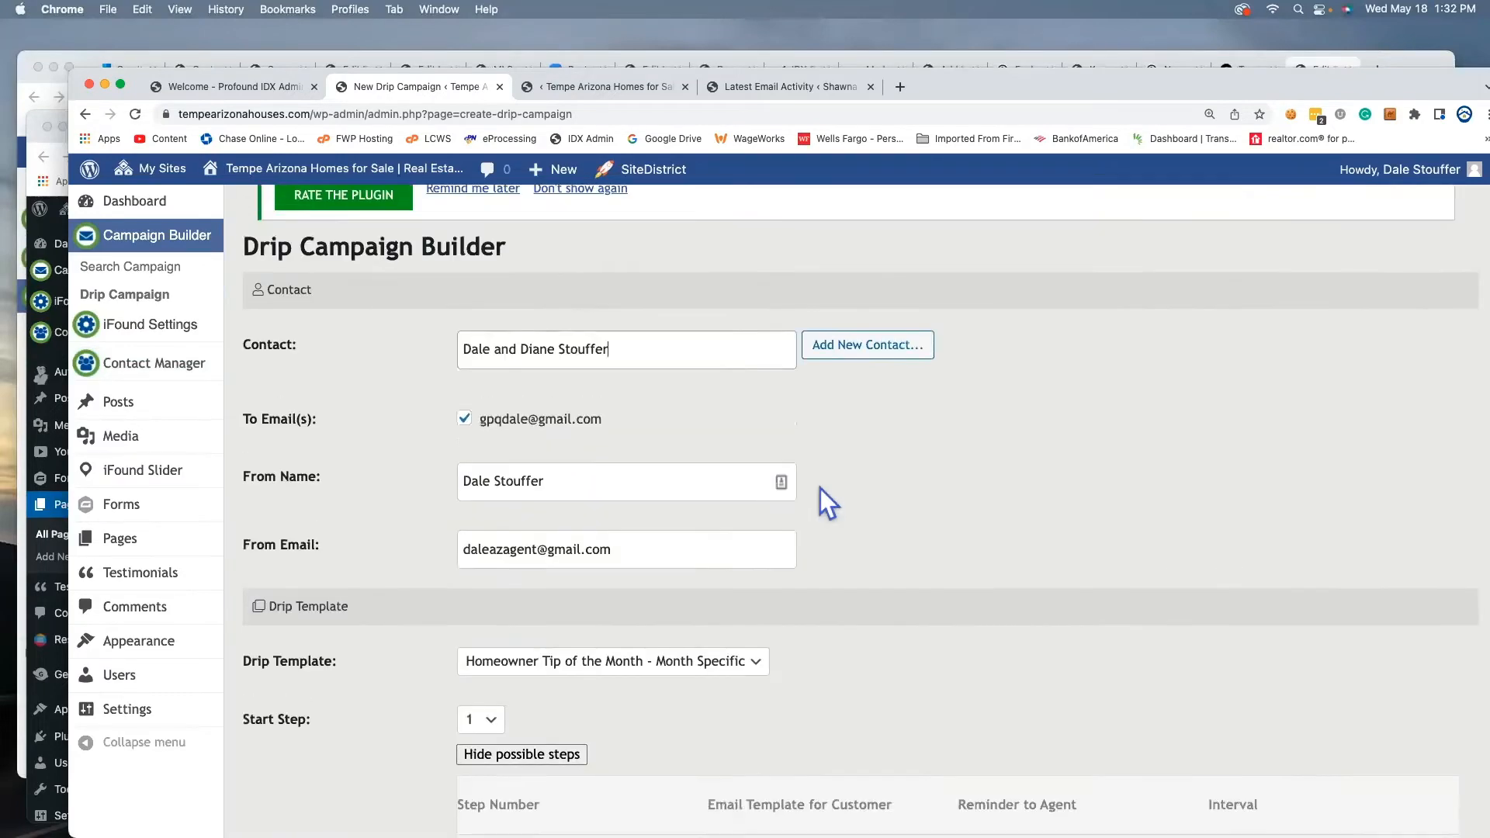
scroll(879, 552, down, 3)
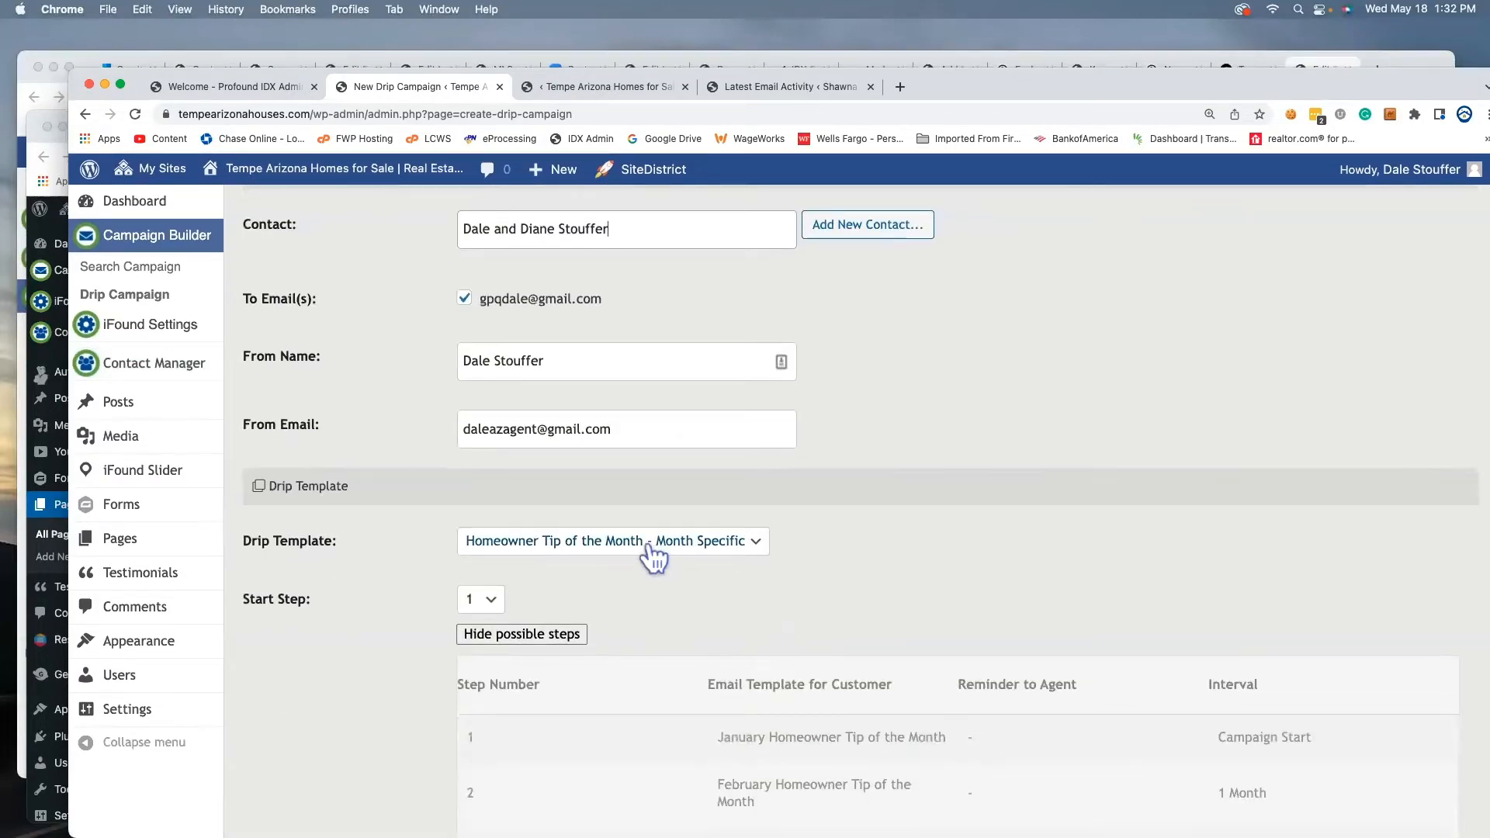
scroll(762, 595, down, 3)
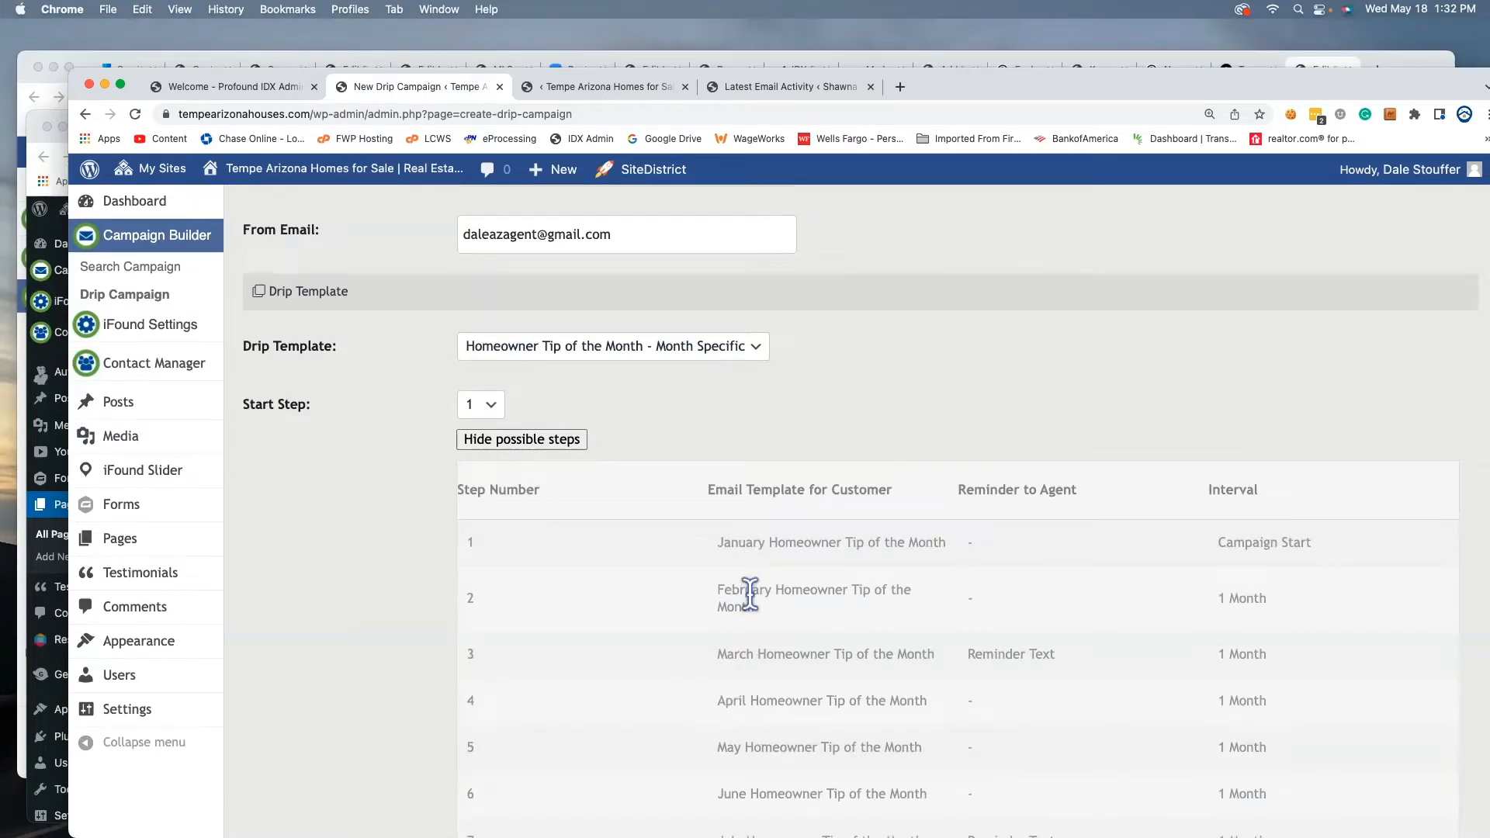
click(491, 405)
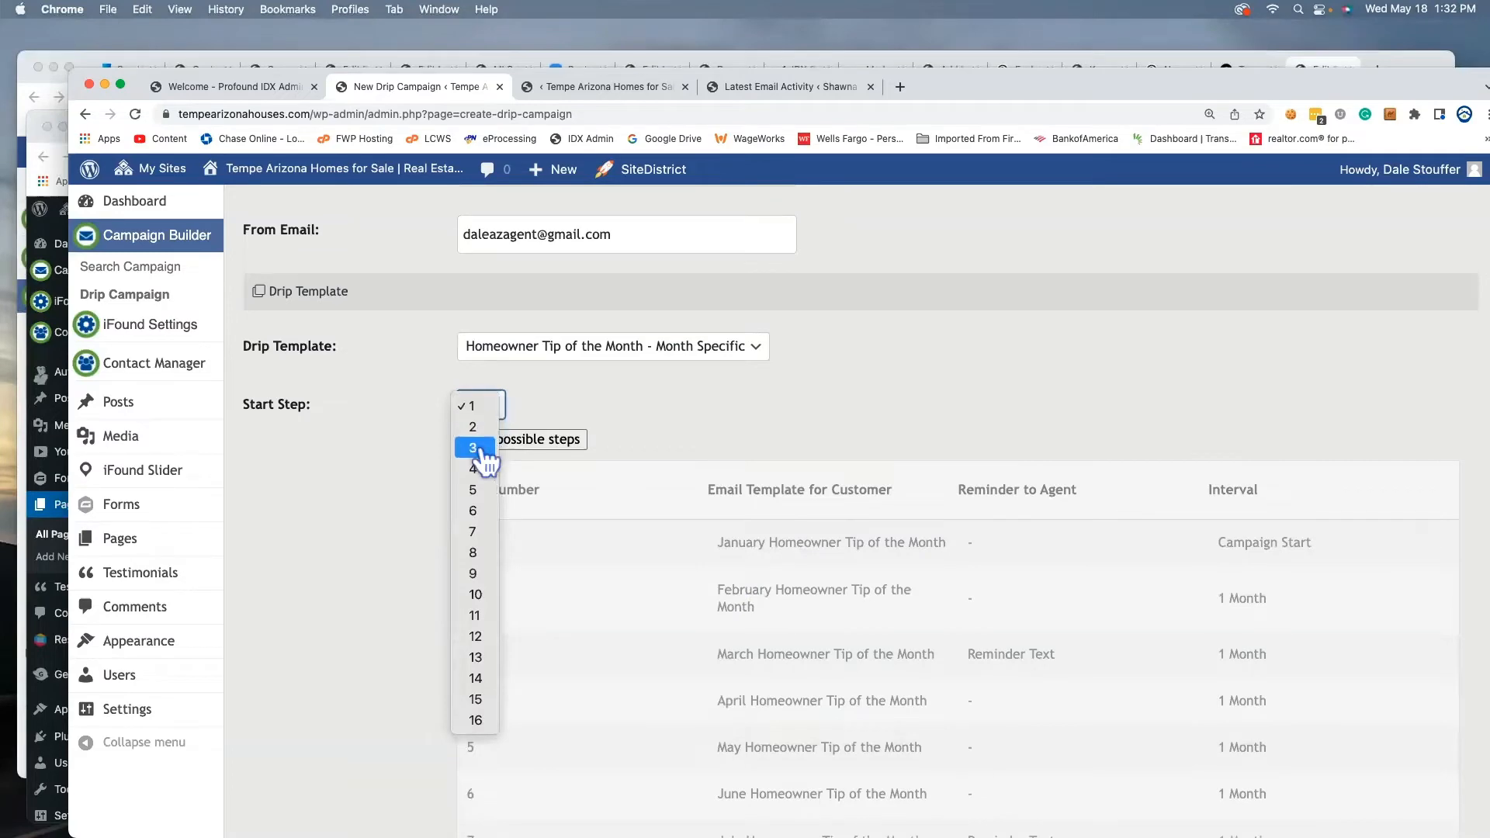
click(479, 449)
scroll(353, 463, down, 5)
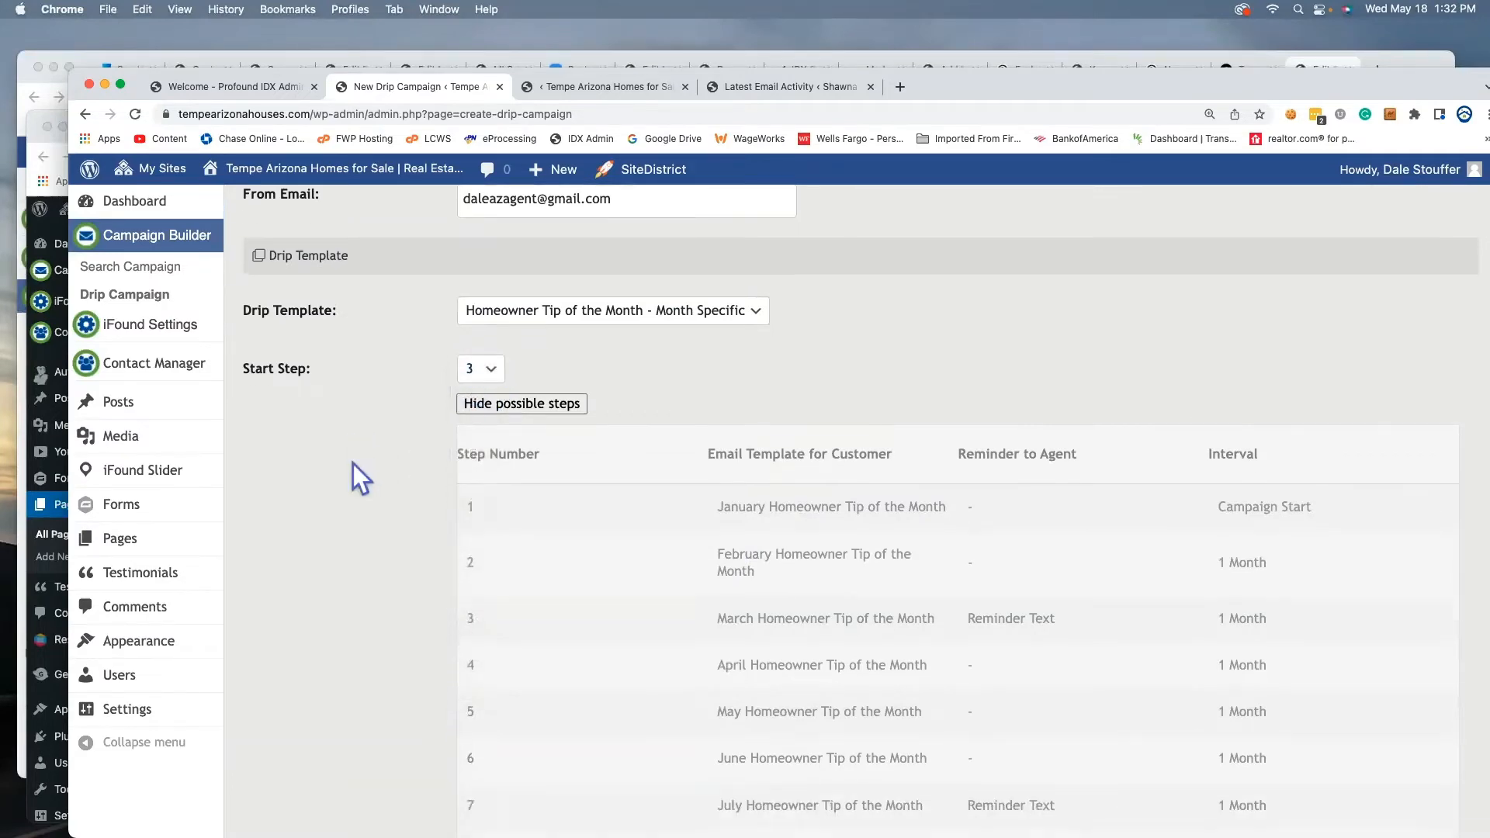
scroll(848, 569, down, 6)
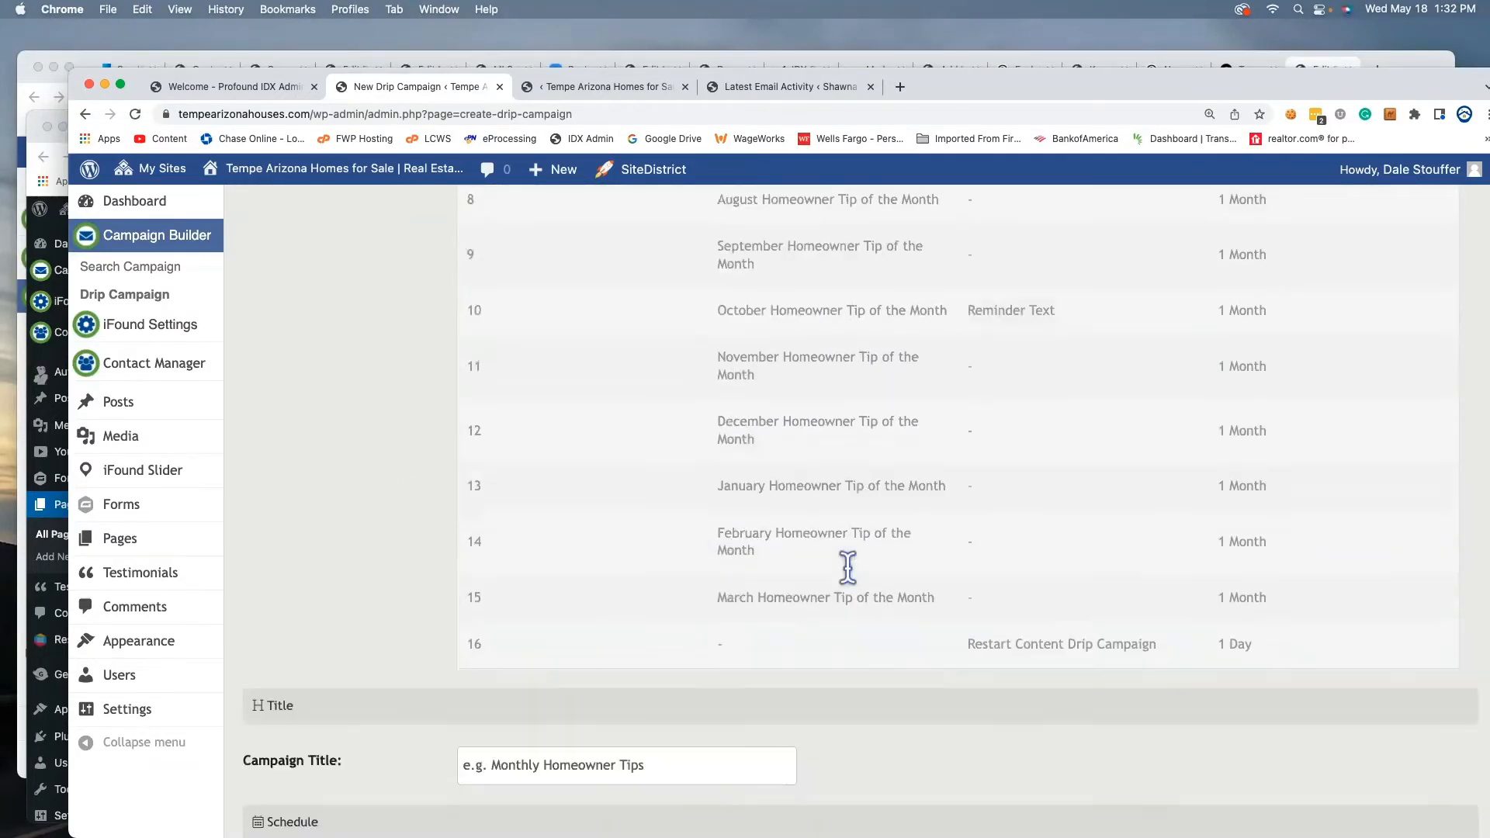
- Change the drip campaign's start step to 4, the April Homeowner Tip of the Month
scroll(823, 423, up, 10)
scroll(821, 419, up, 2)
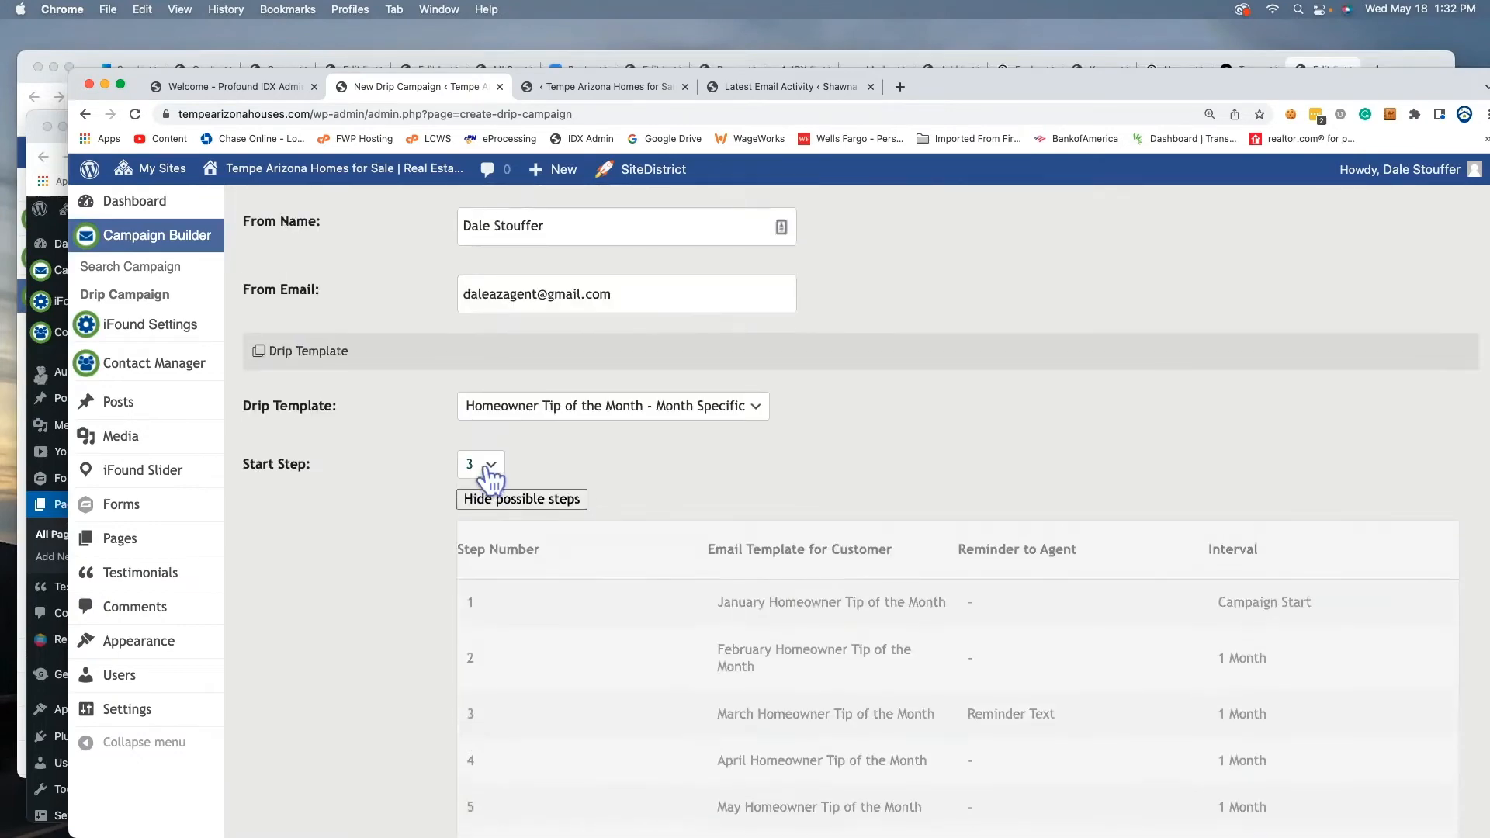
click(480, 464)
click(485, 491)
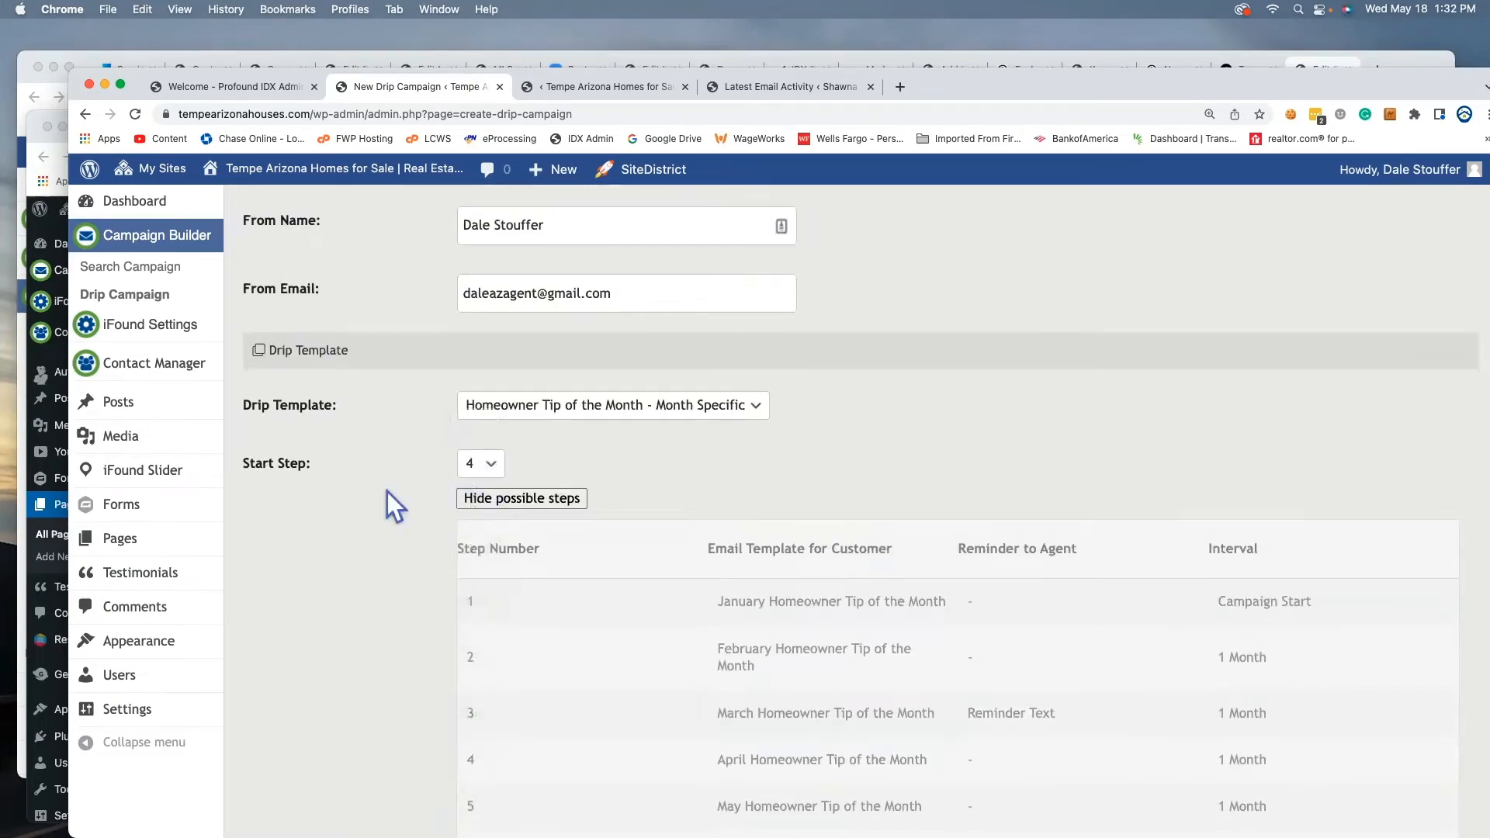
scroll(388, 492, down, 10)
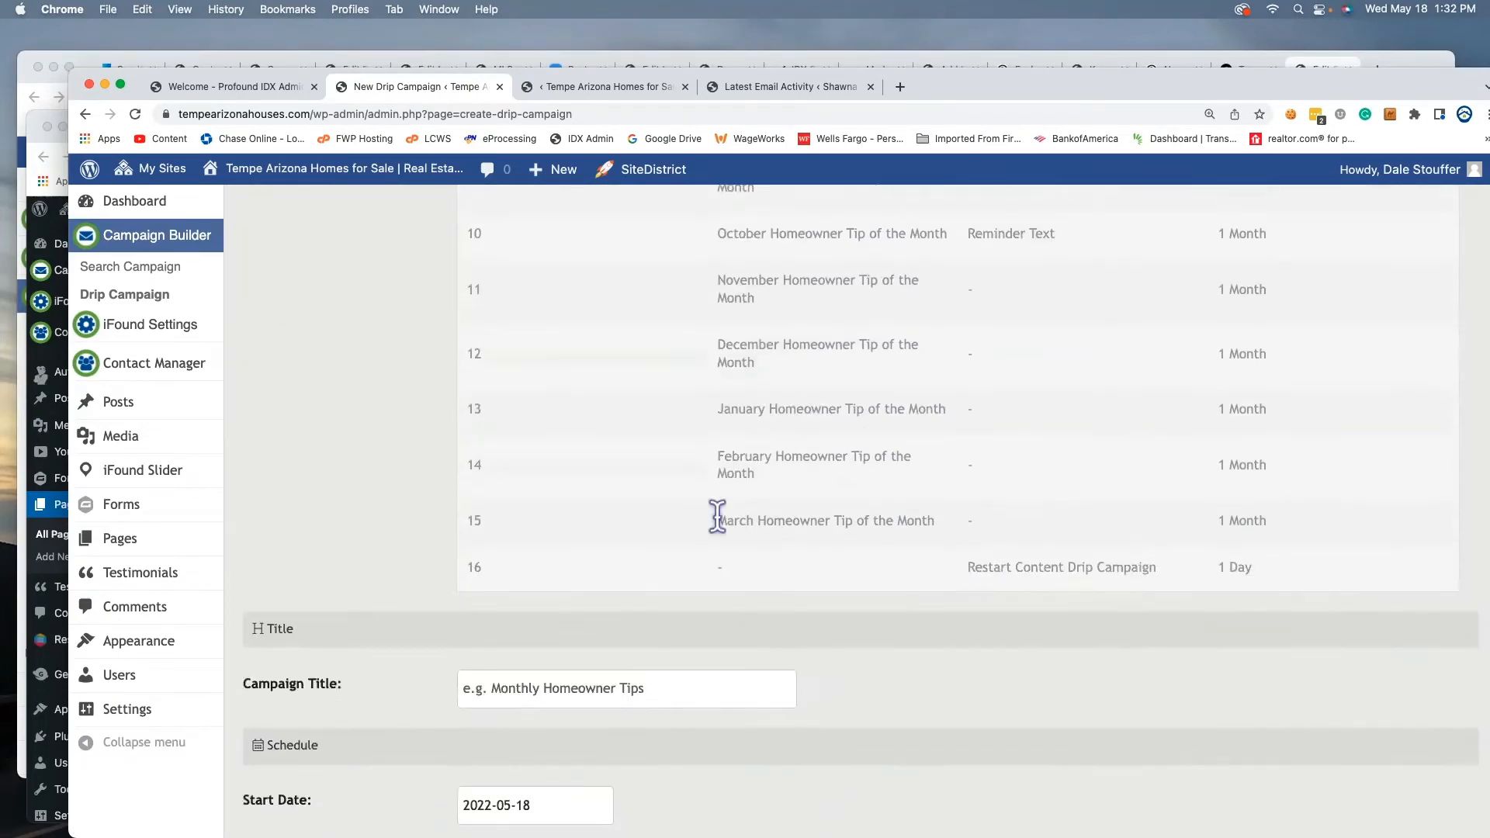
scroll(1022, 532, up, 3)
scroll(1023, 533, up, 5)
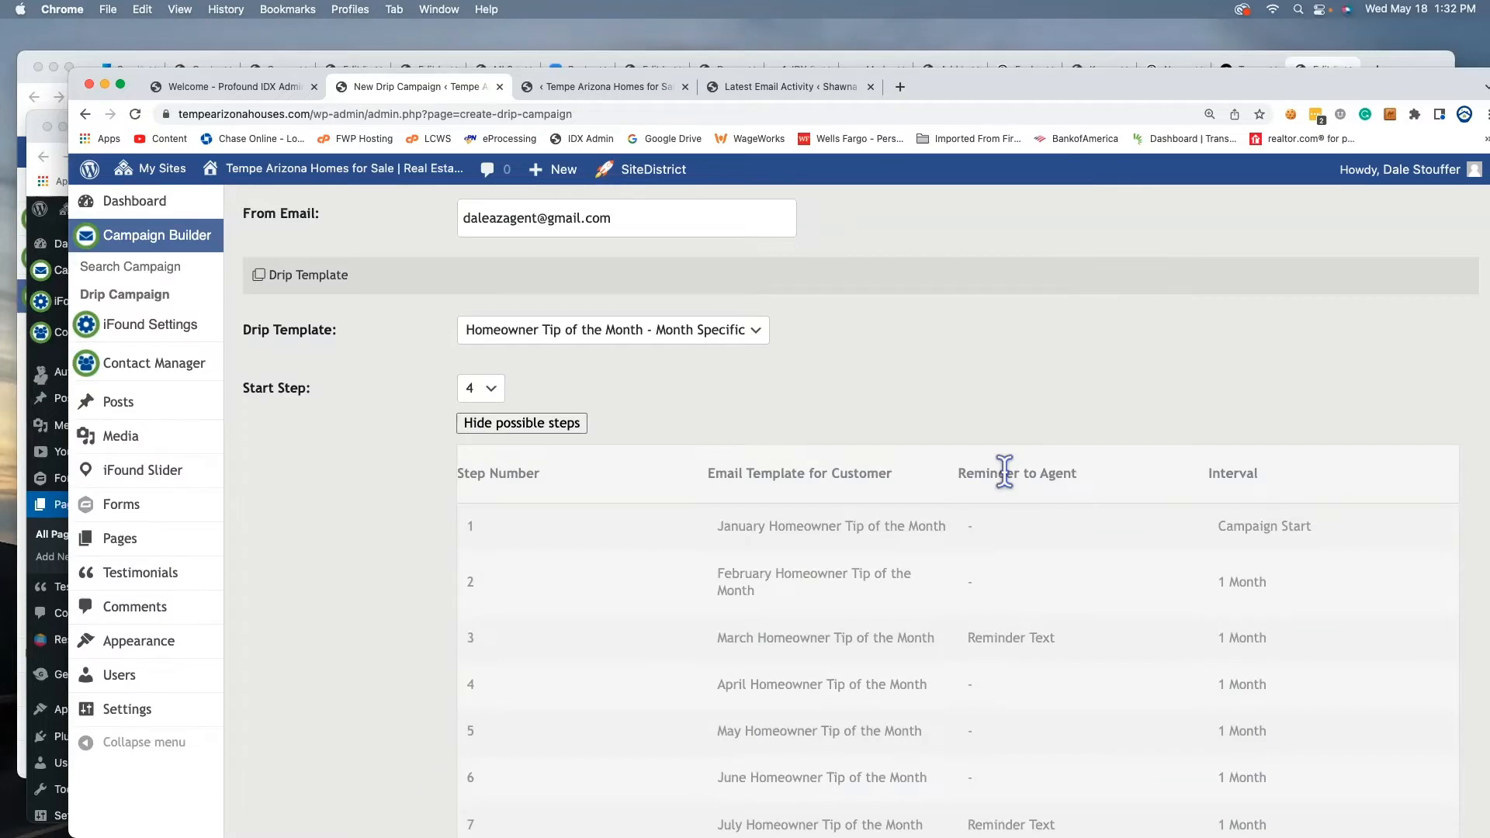
- Schedule the drip campaign to start on 2022-06-01 at 8:00 am
scroll(1005, 472, down, 10)
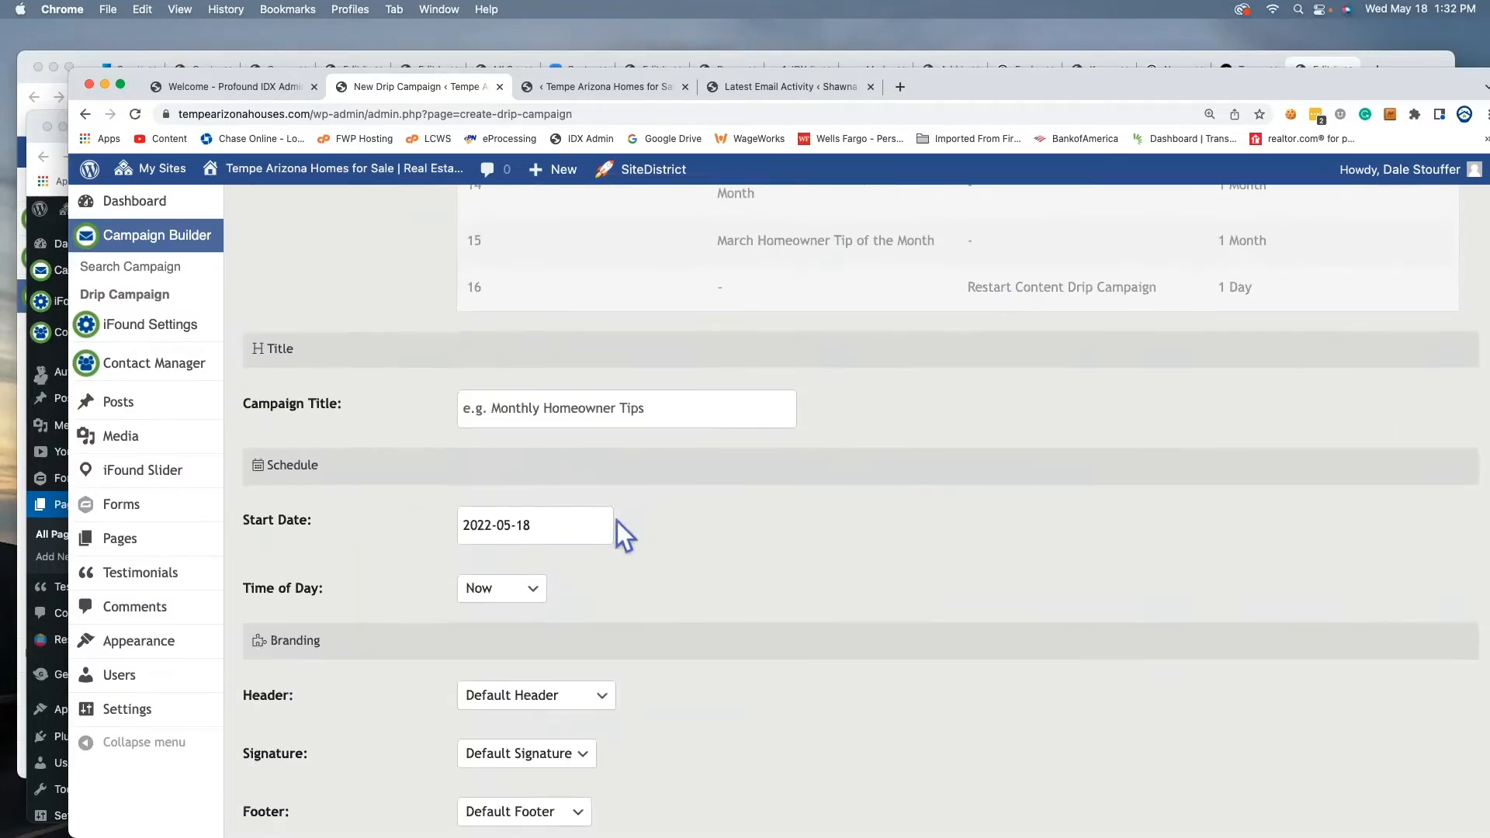
click(573, 524)
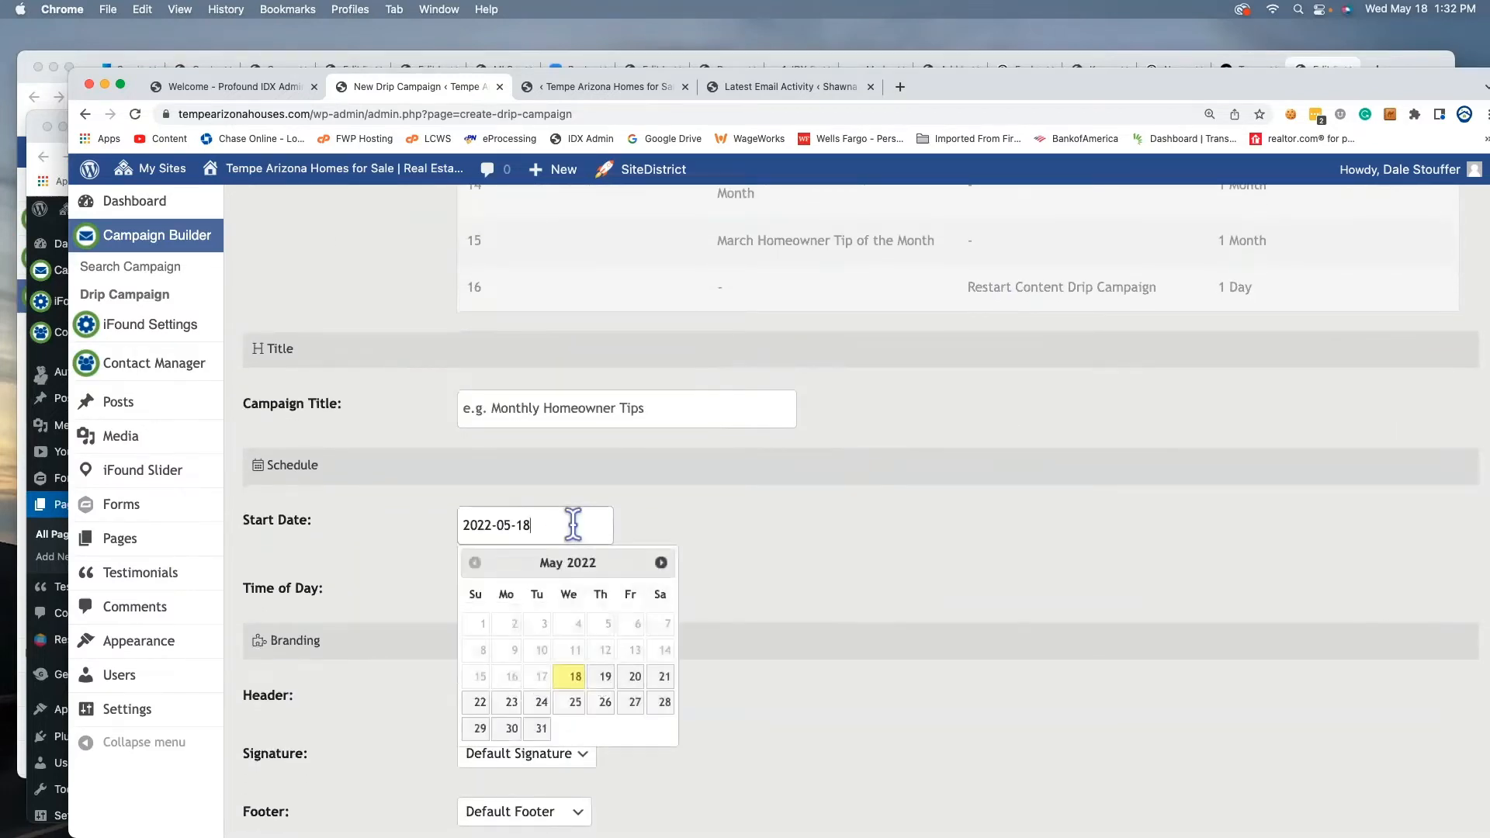
click(660, 562)
click(574, 626)
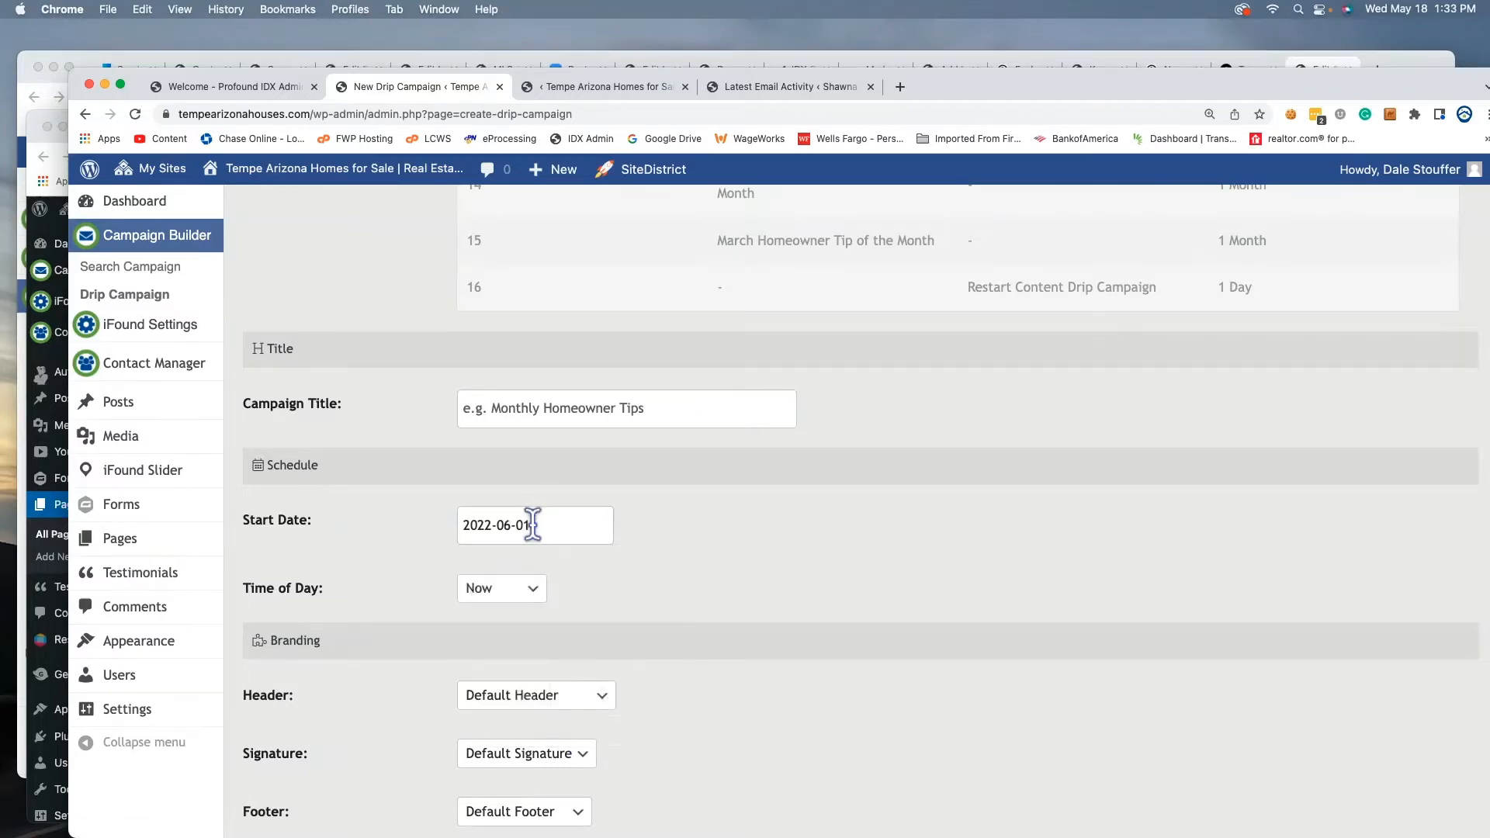
click(516, 600)
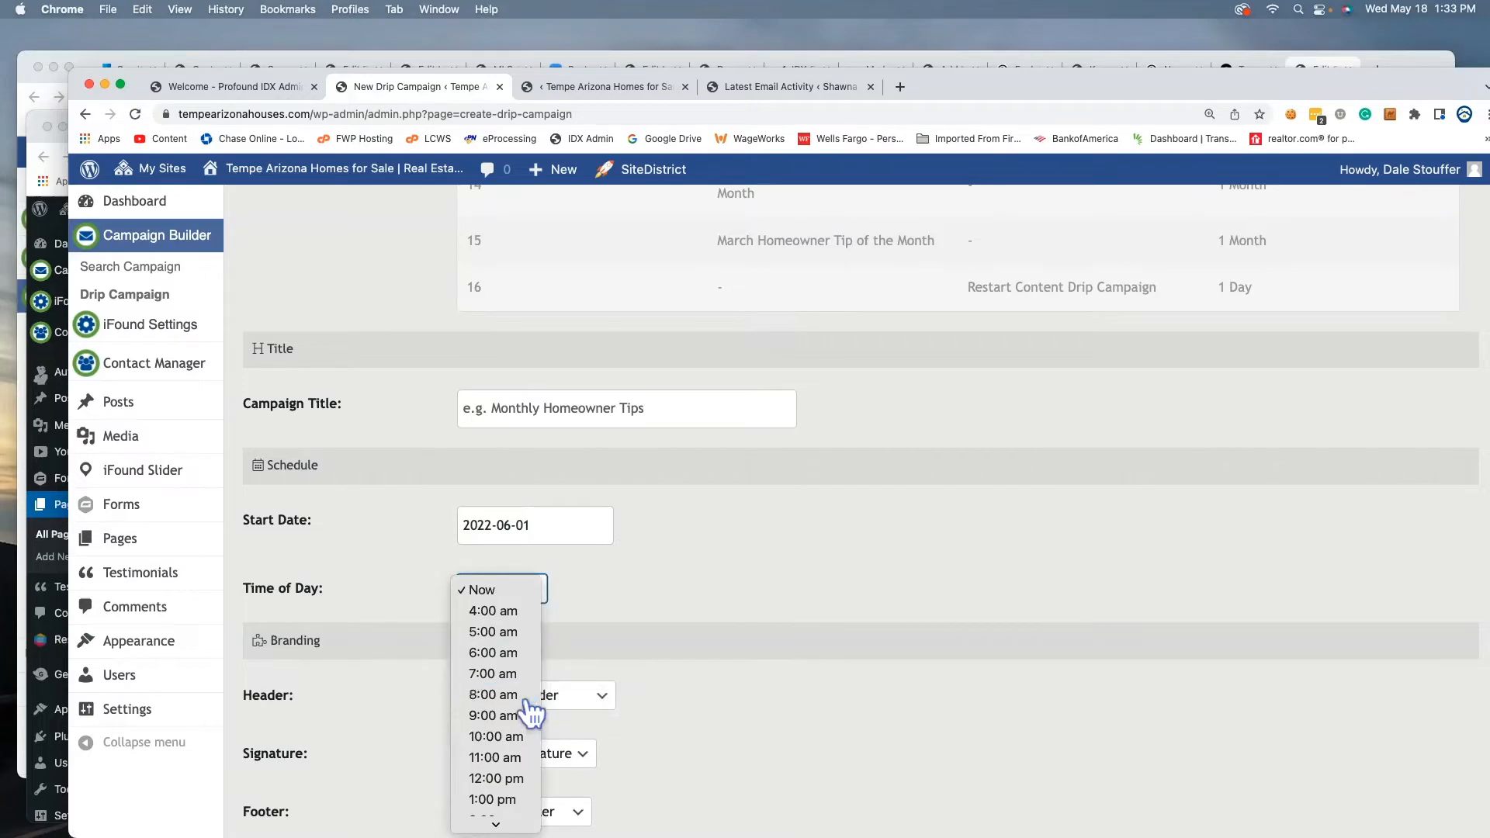
click(496, 695)
- Set the drip campaign's start step to 5, the May Homeowner Tip of the Month
scroll(829, 602, up, 10)
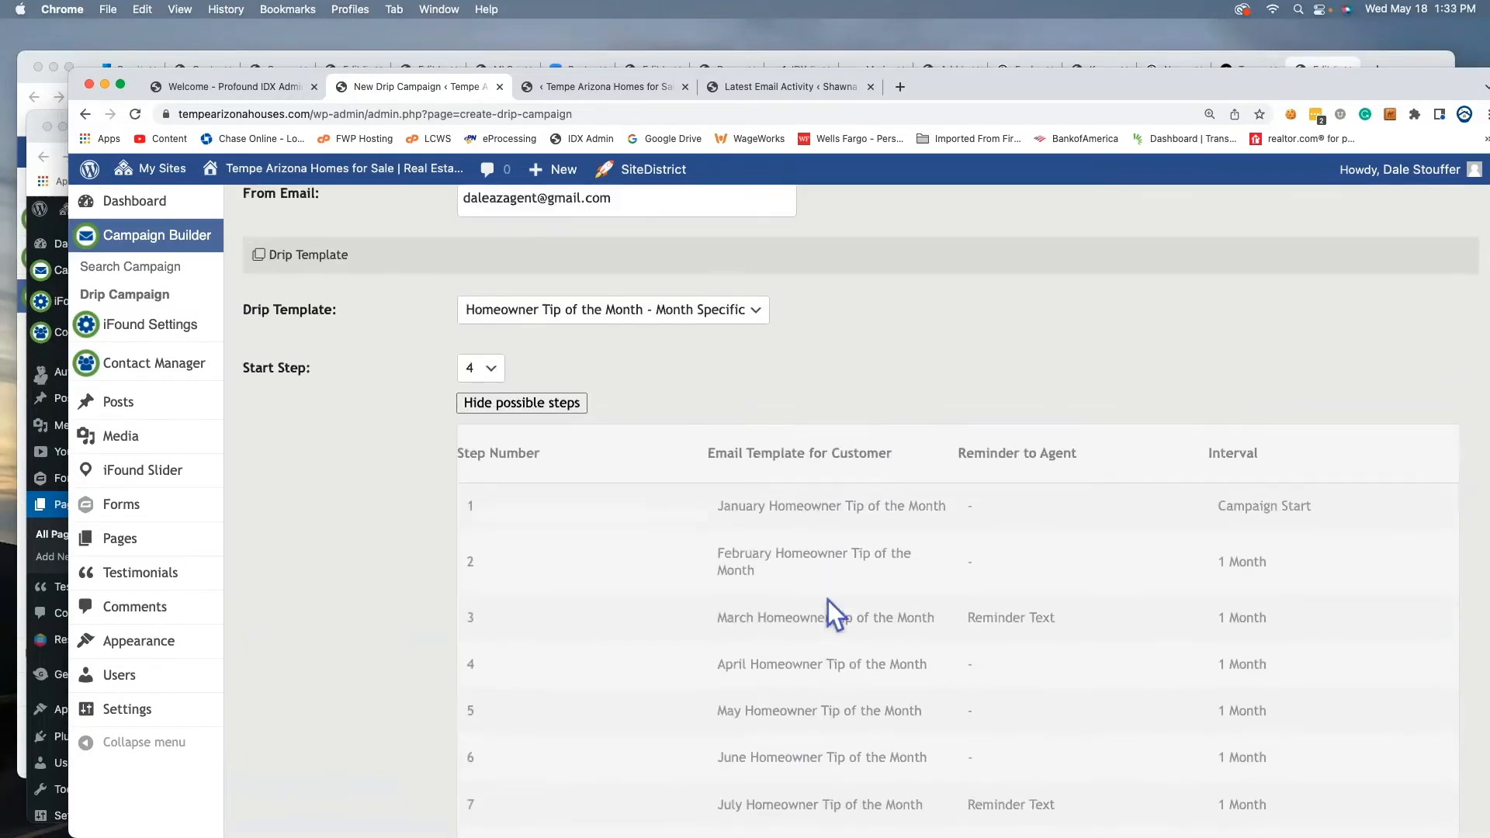
scroll(827, 599, up, 1)
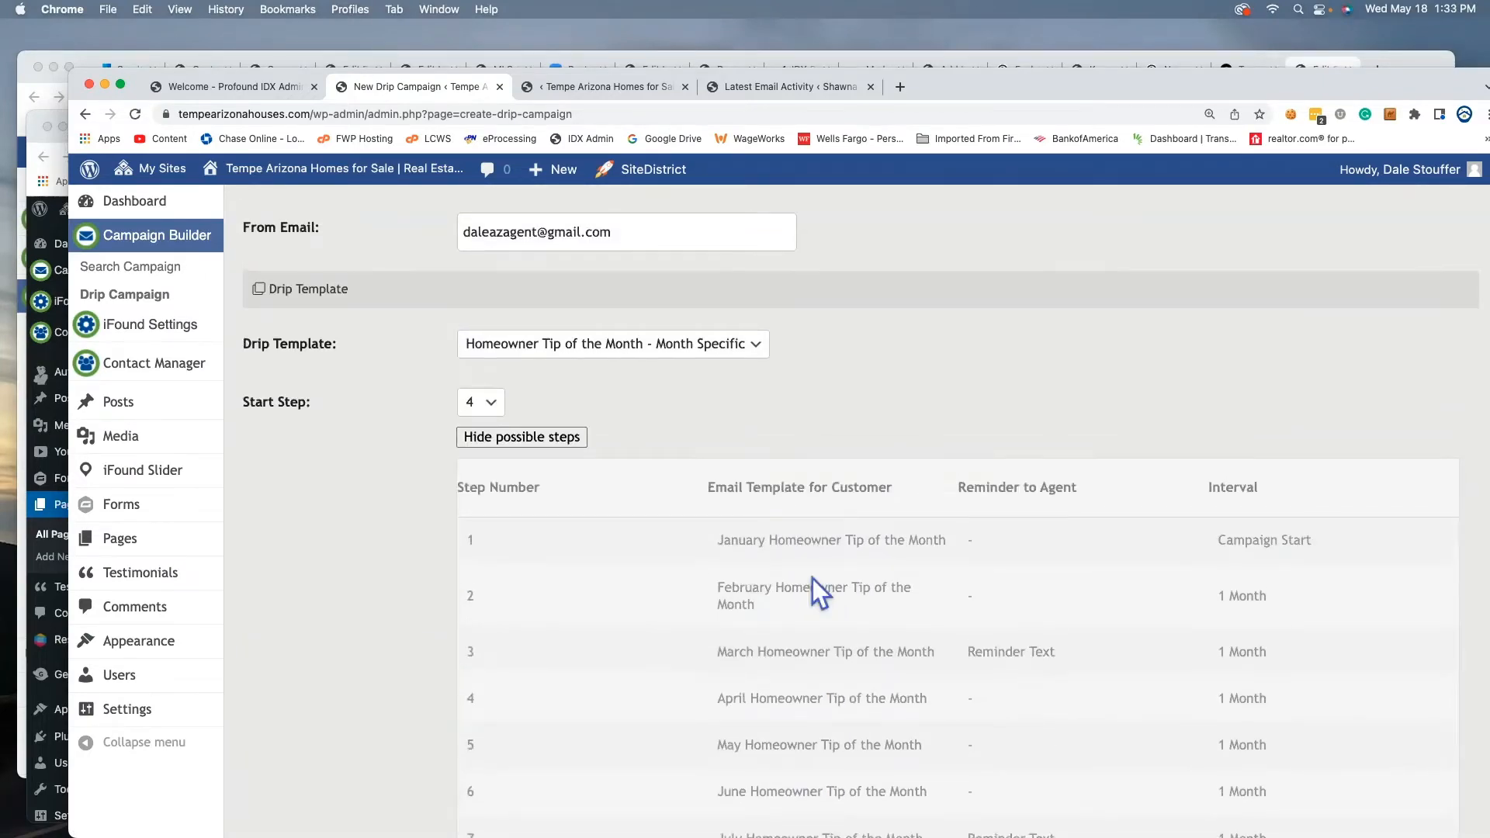
scroll(815, 594, down, 10)
scroll(765, 552, up, 10)
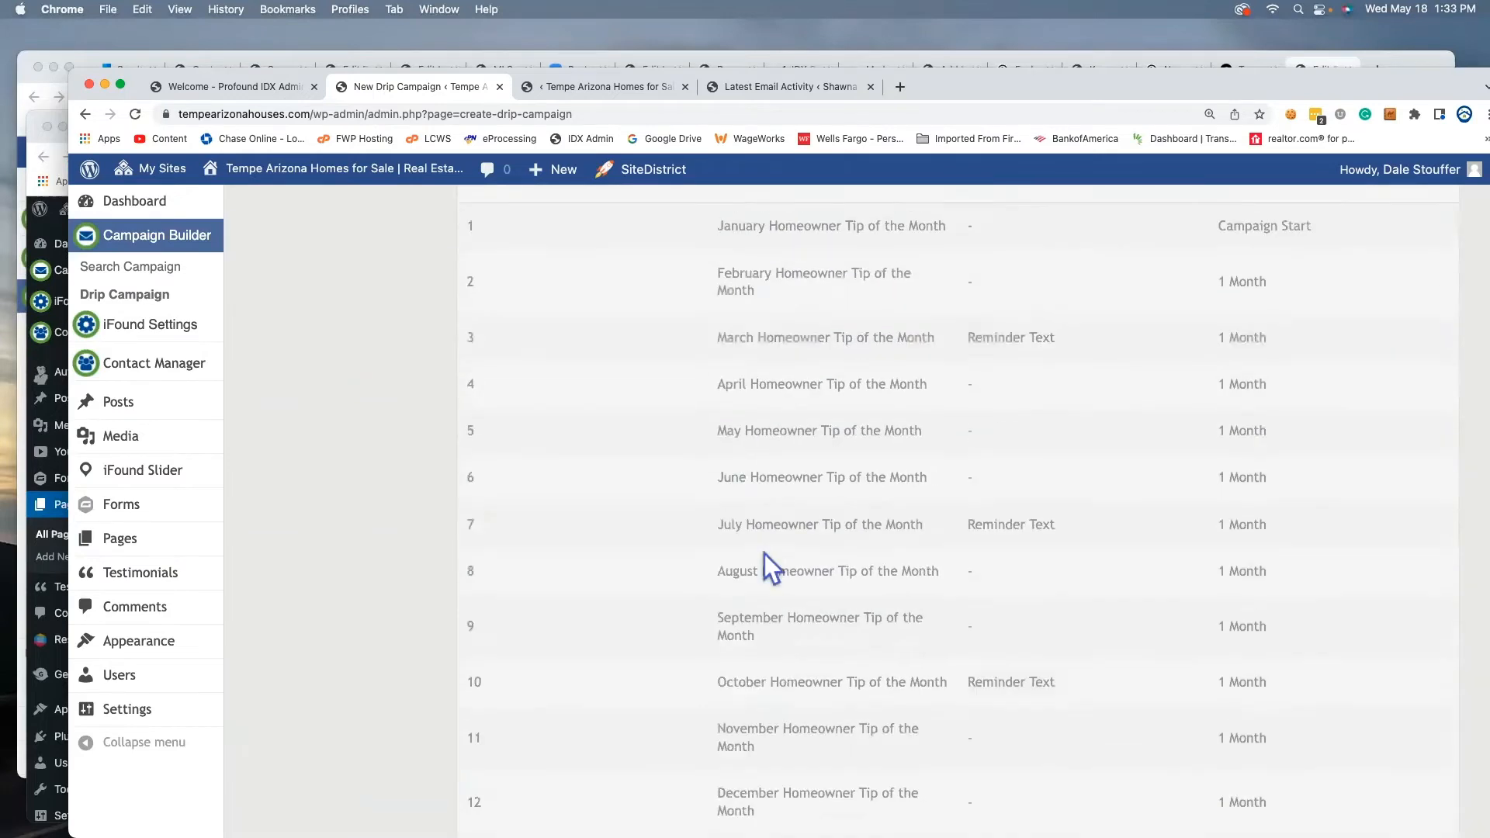
click(499, 503)
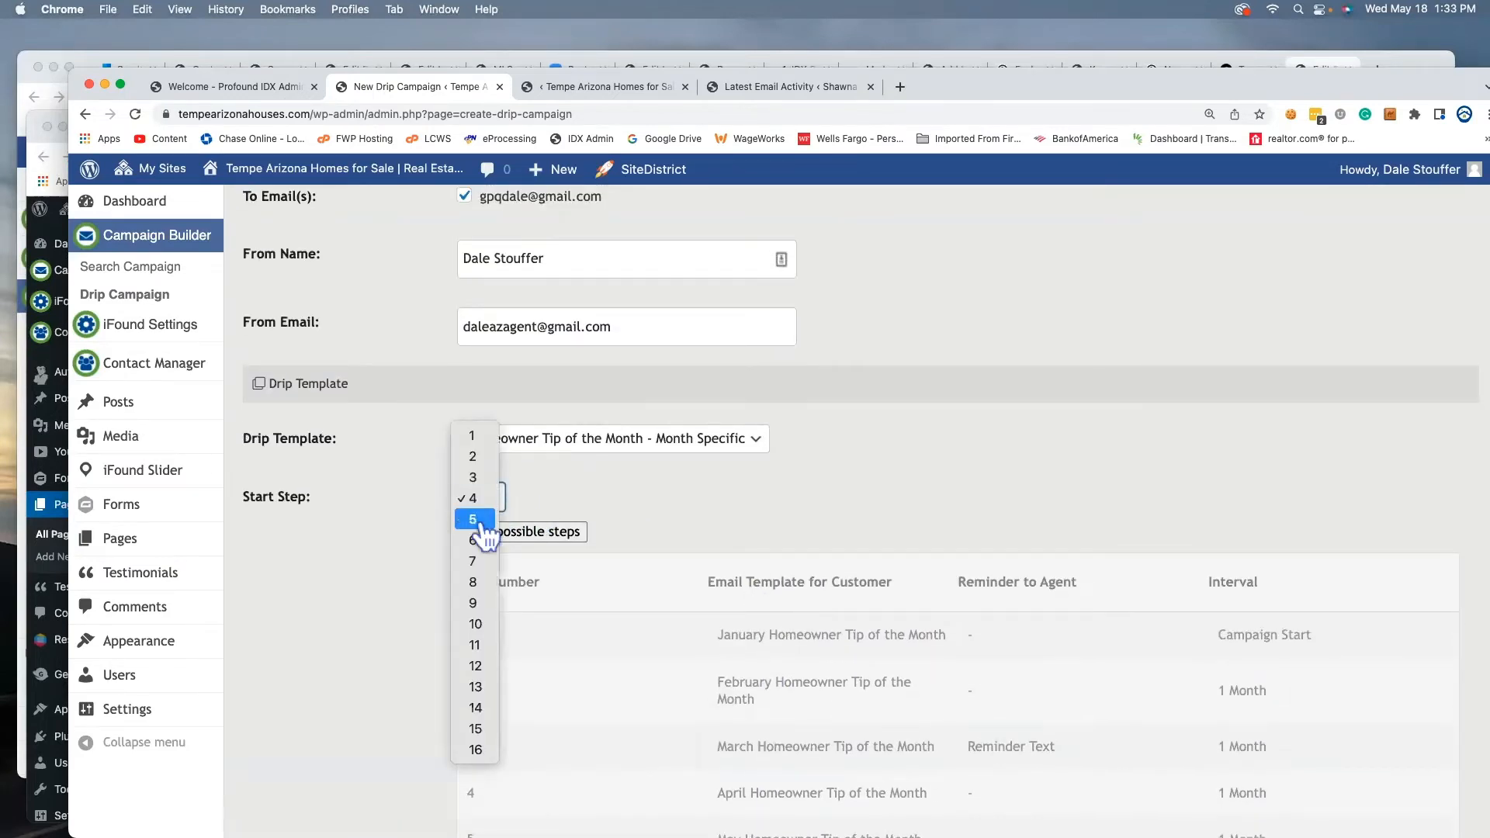
click(475, 519)
scroll(412, 520, down, 10)
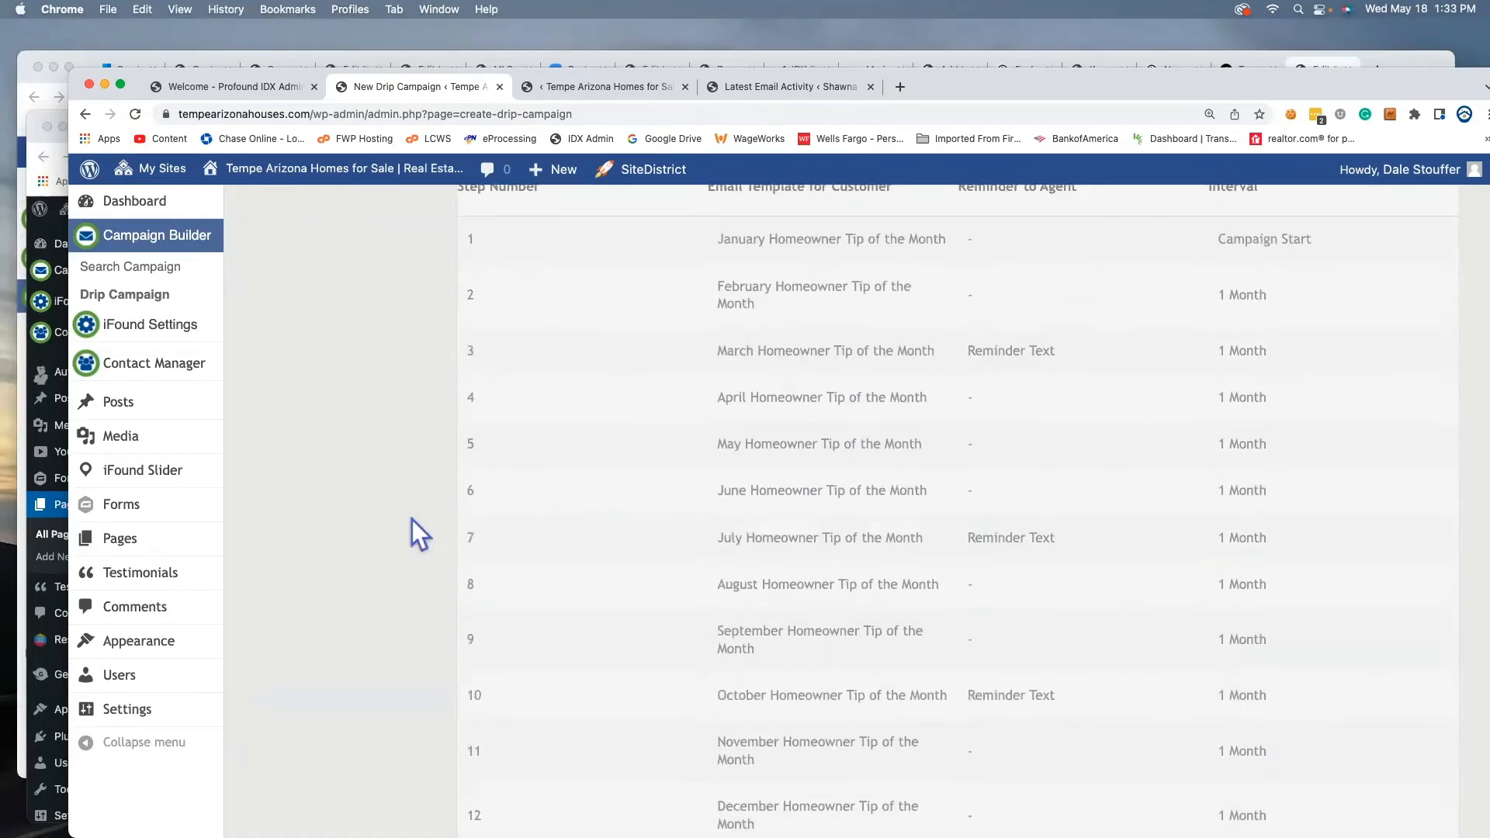
scroll(412, 519, up, 10)
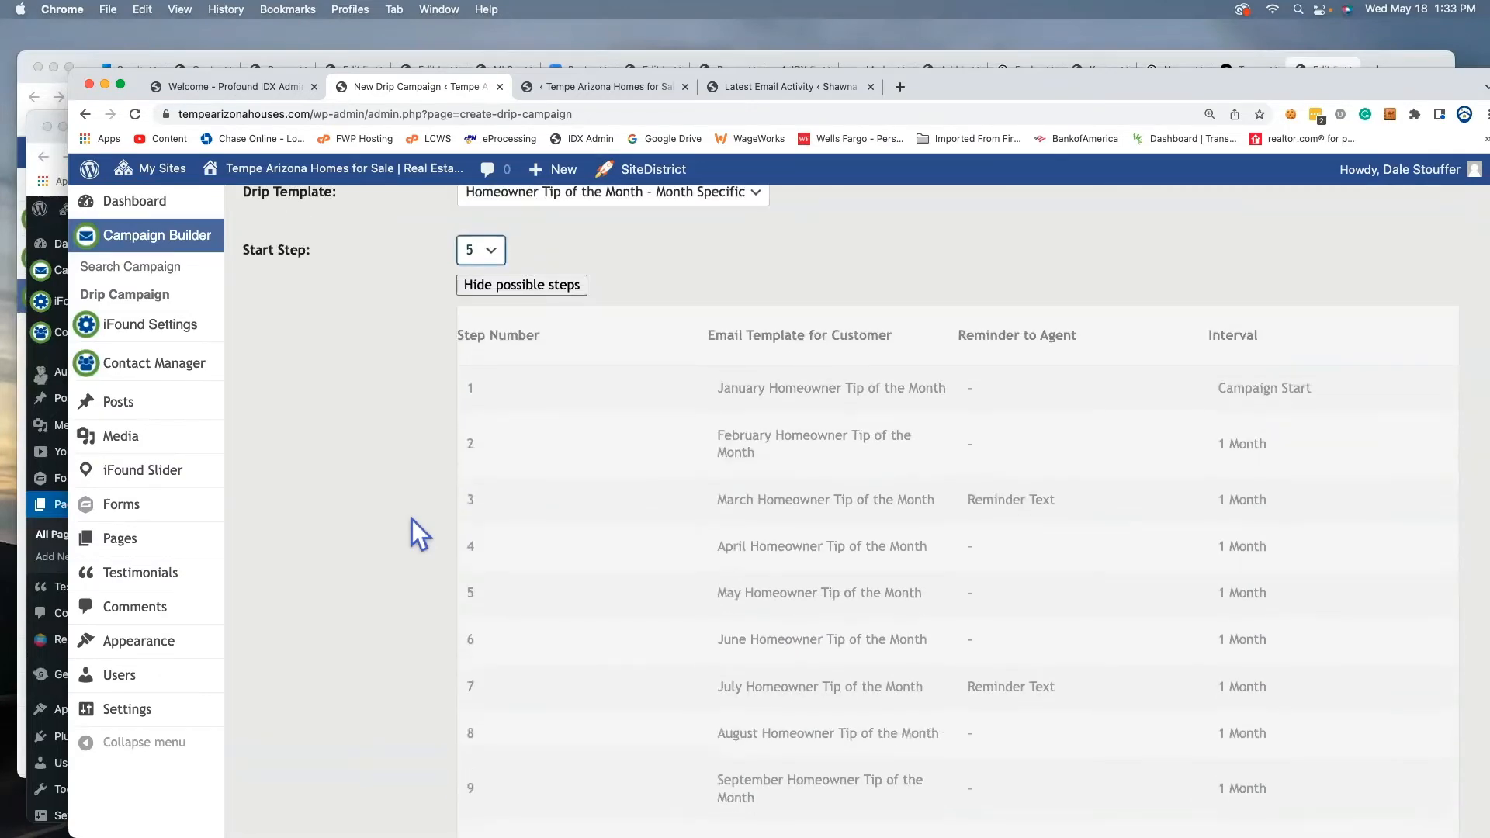
- Change the drip campaign's start step to 6, the June Homeowner Tip of the Month, and review the remaining steps and schedule
click(488, 366)
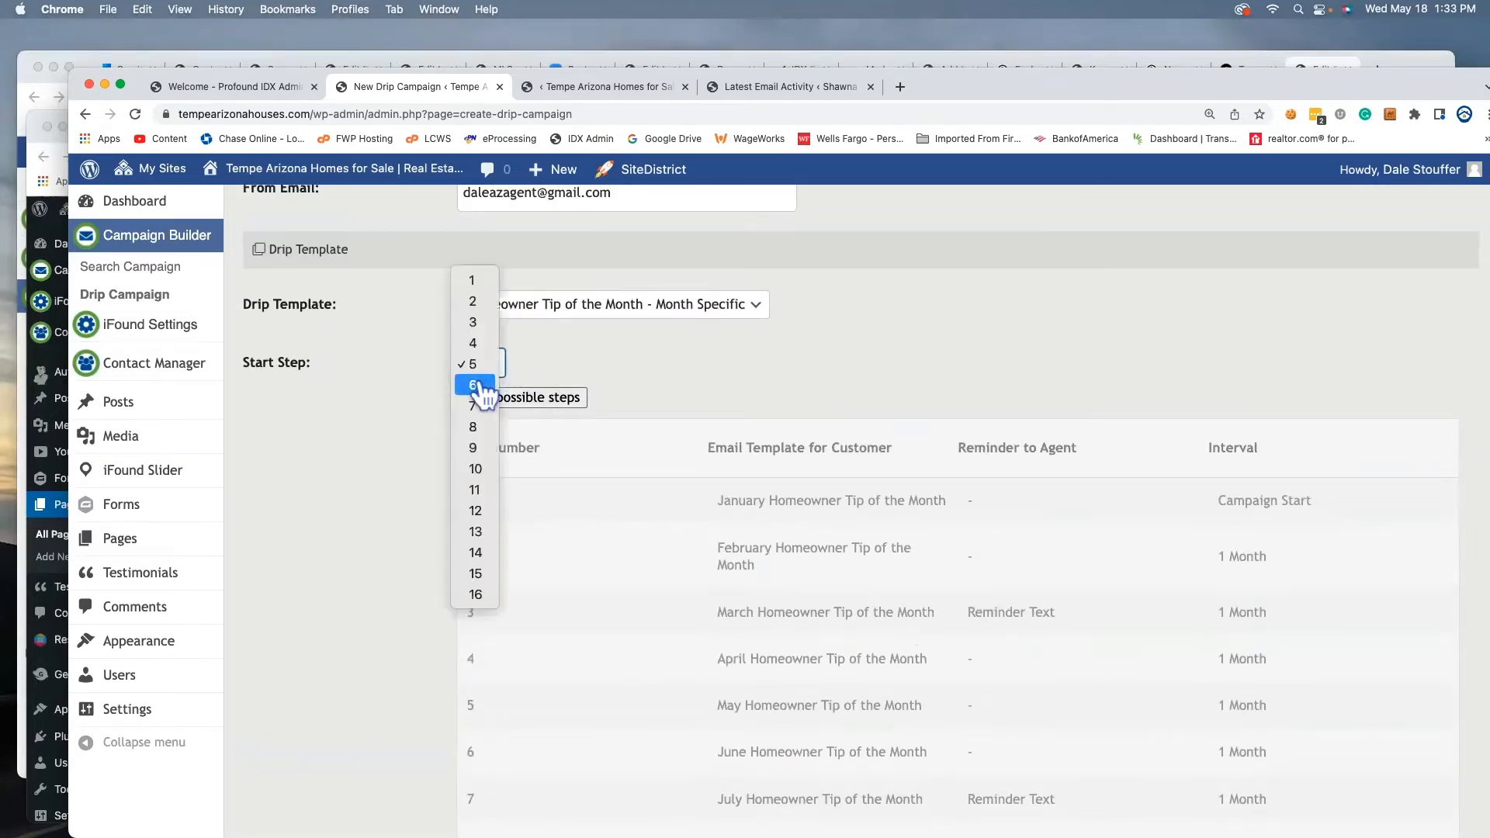
click(481, 386)
scroll(408, 412, down, 10)
scroll(410, 412, down, 3)
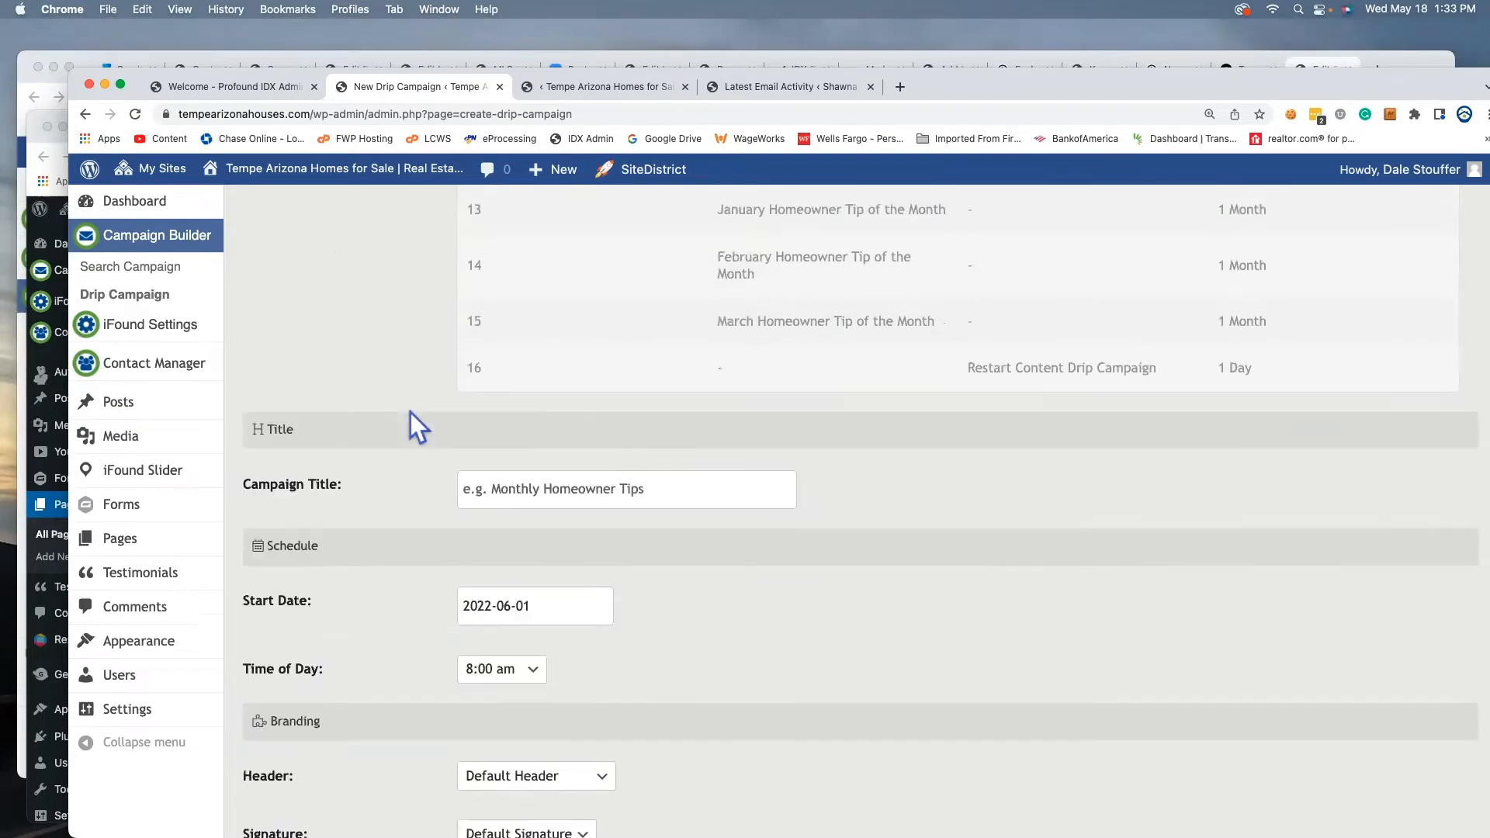
scroll(603, 543, up, 3)
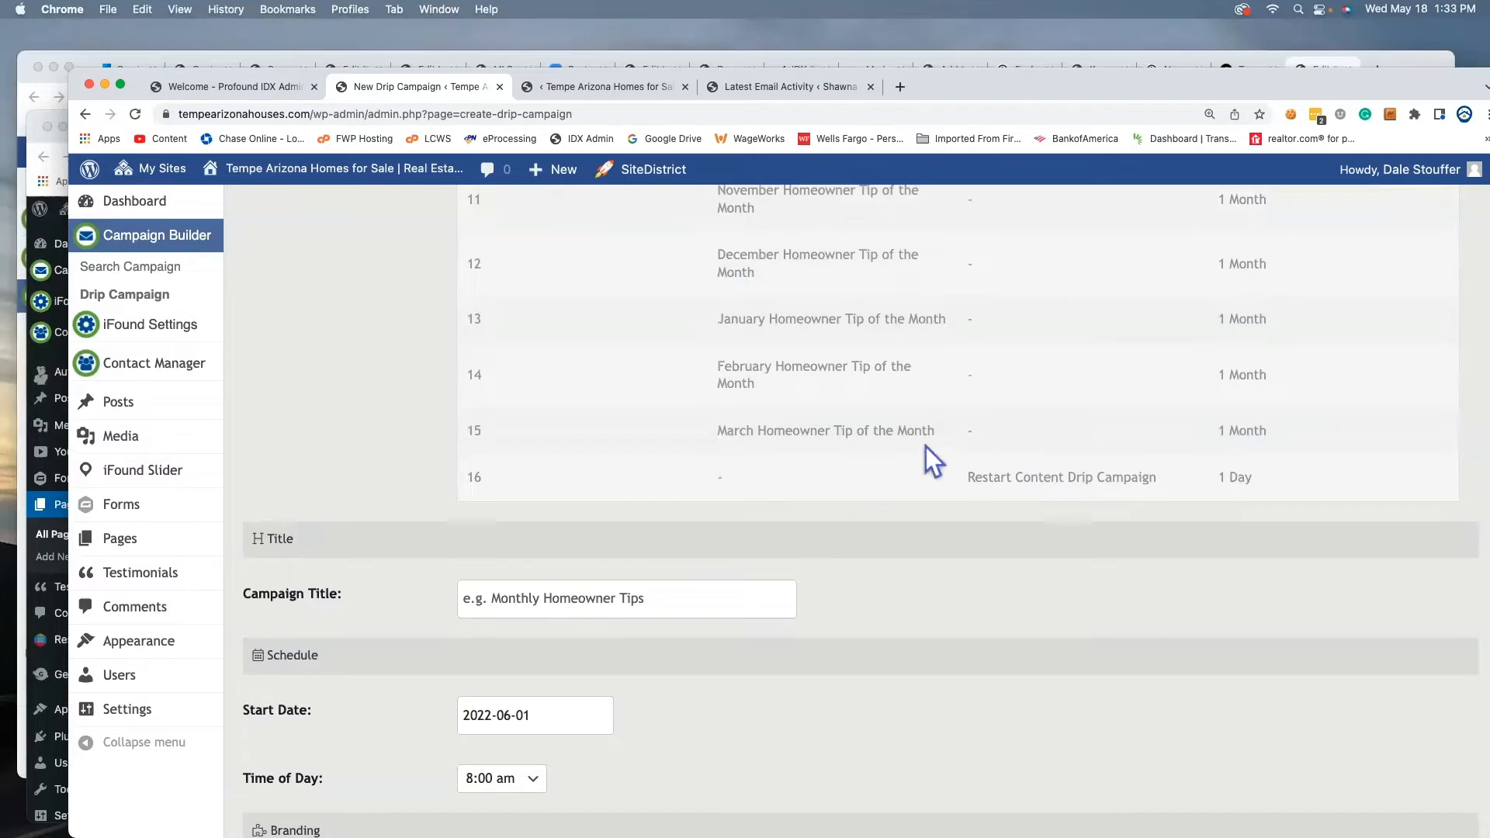
scroll(943, 587, down, 3)
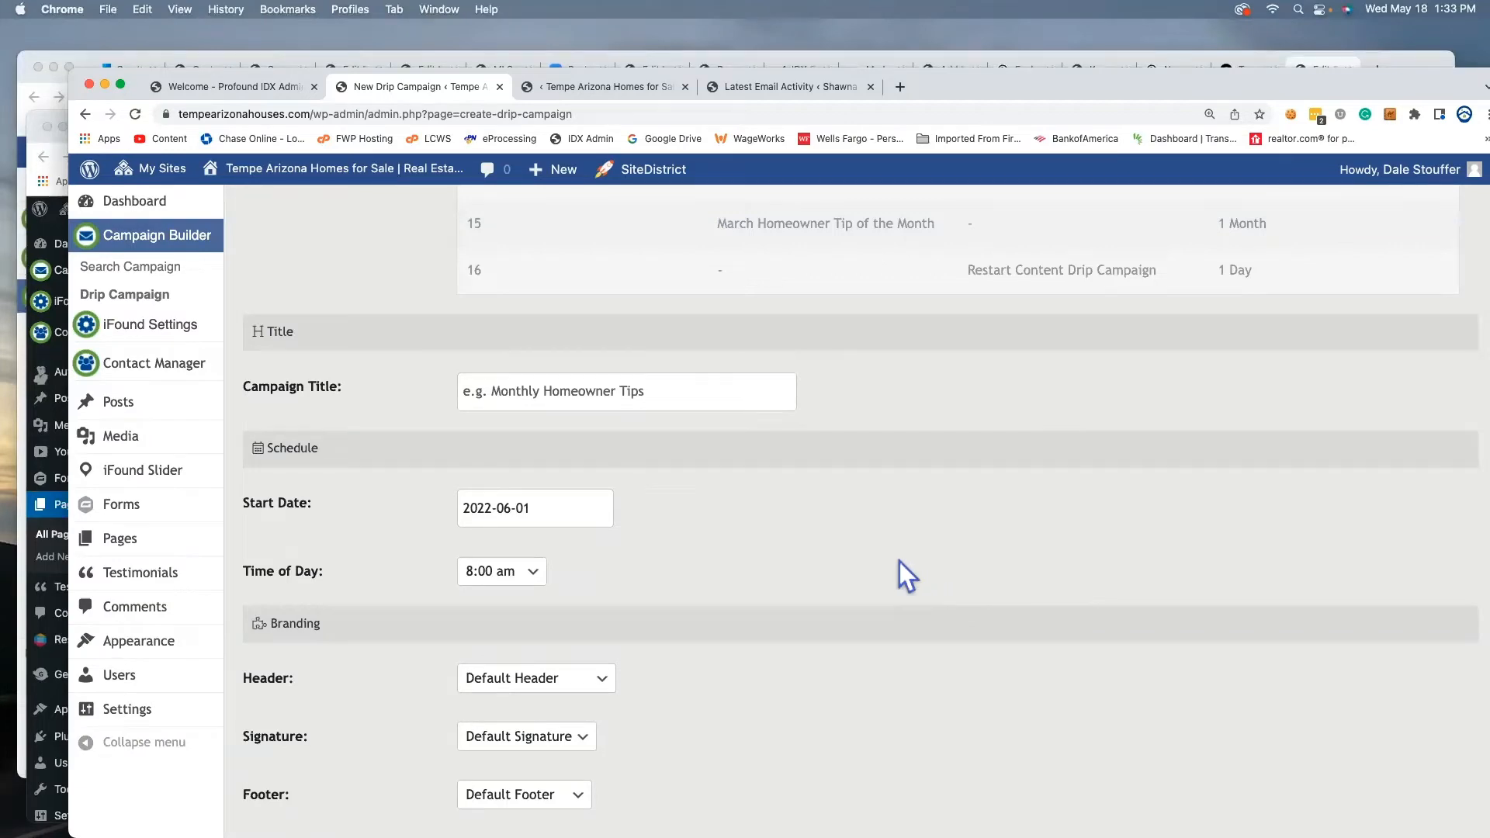
scroll(872, 539, up, 15)
scroll(901, 389, down, 15)
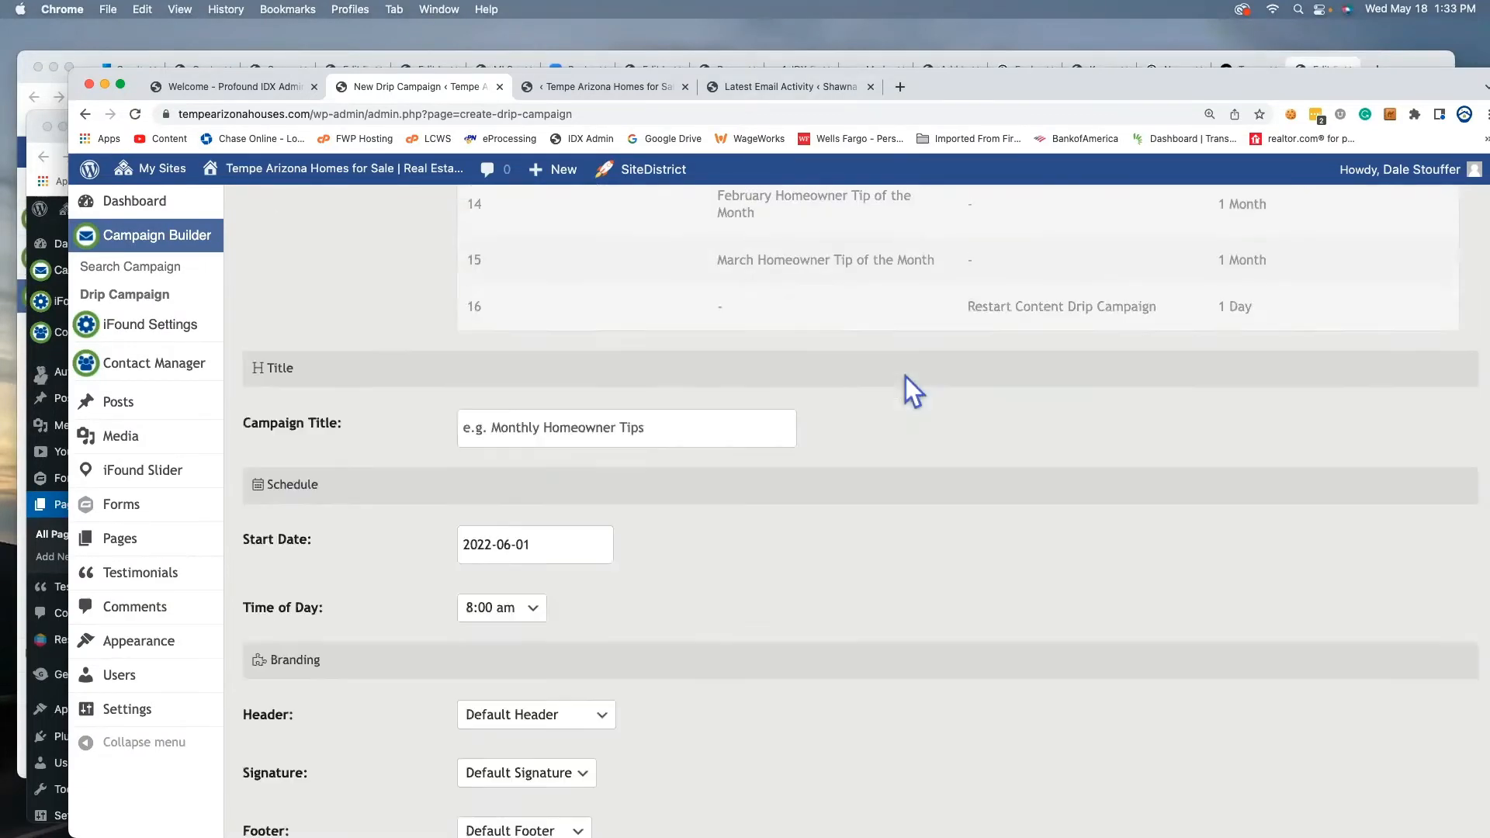
scroll(906, 376, down, 3)
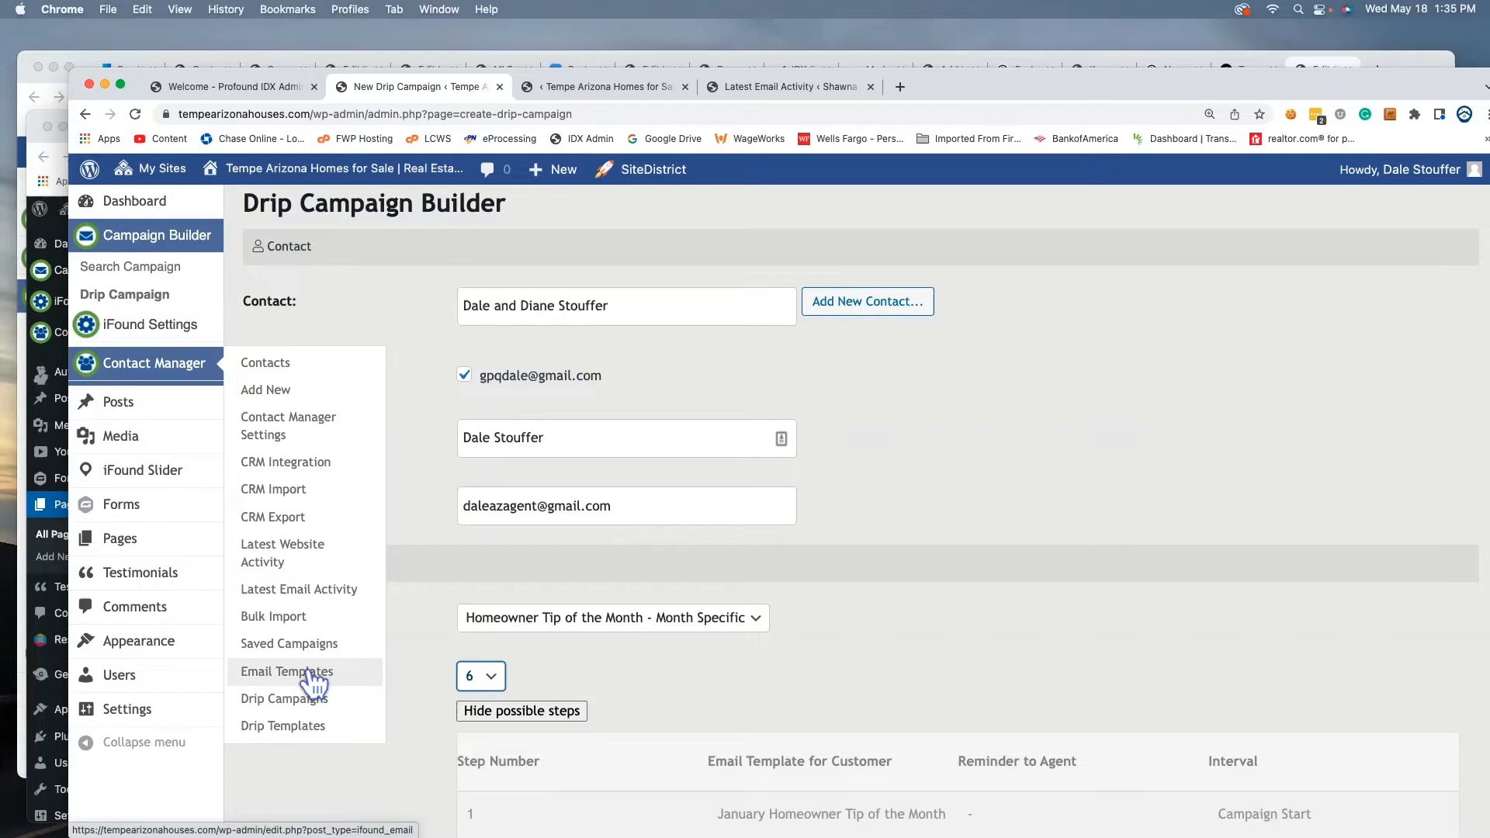
- Open the February Homeowner Tip of the Month email template for editing
click(314, 682)
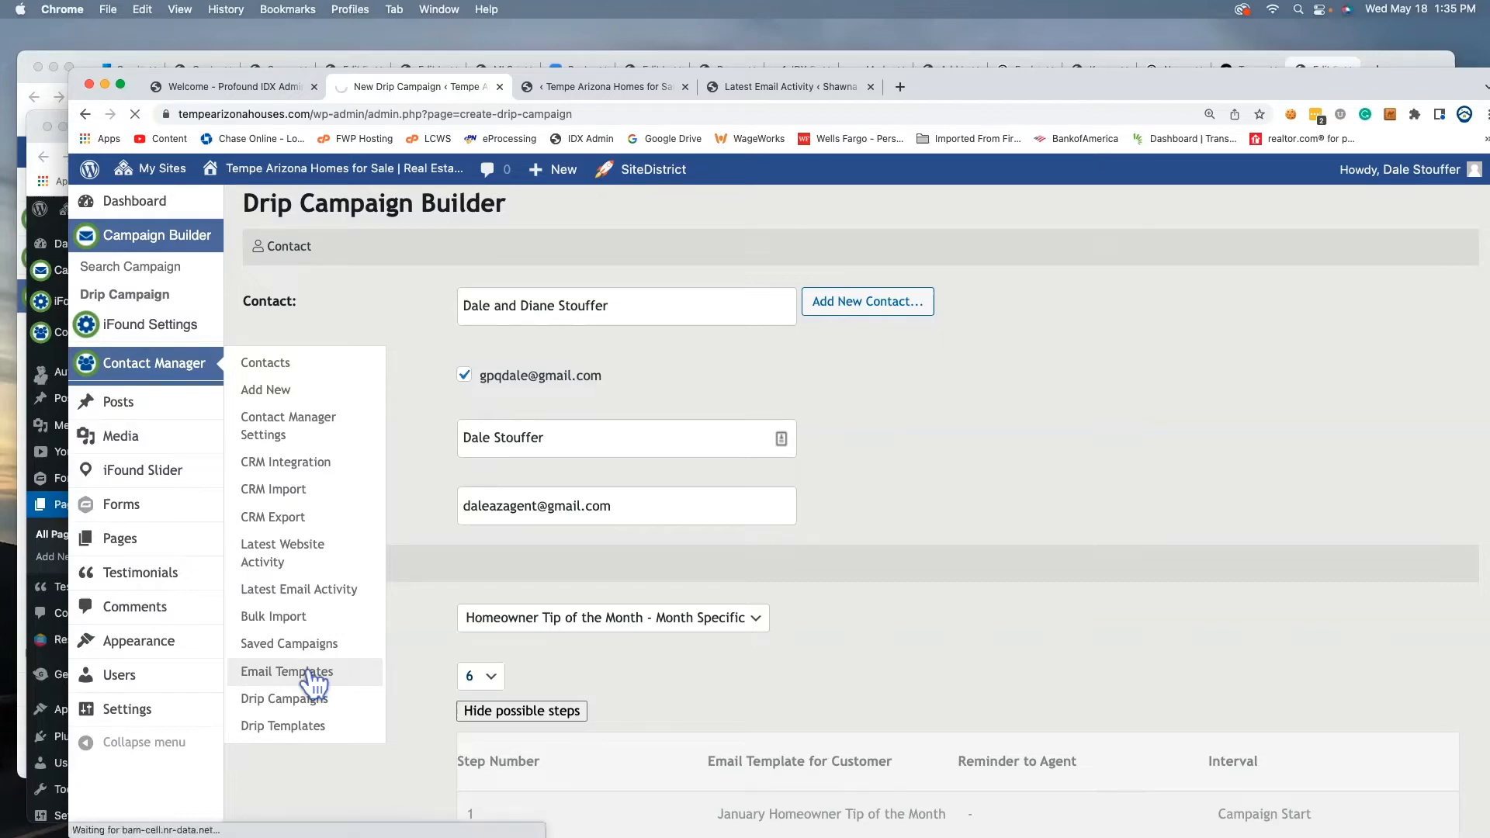
scroll(617, 552, down, 3)
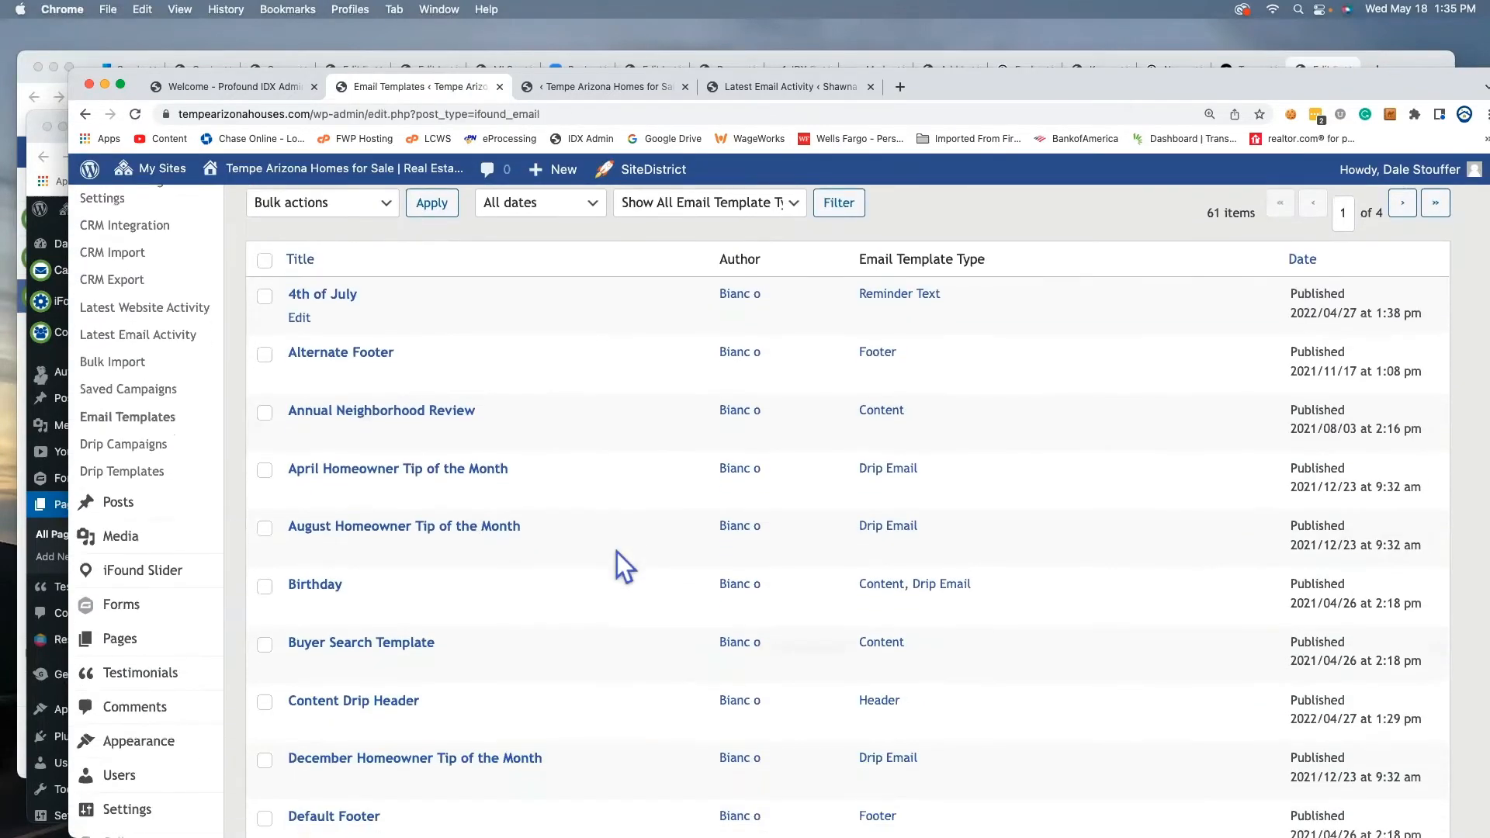
scroll(617, 552, down, 10)
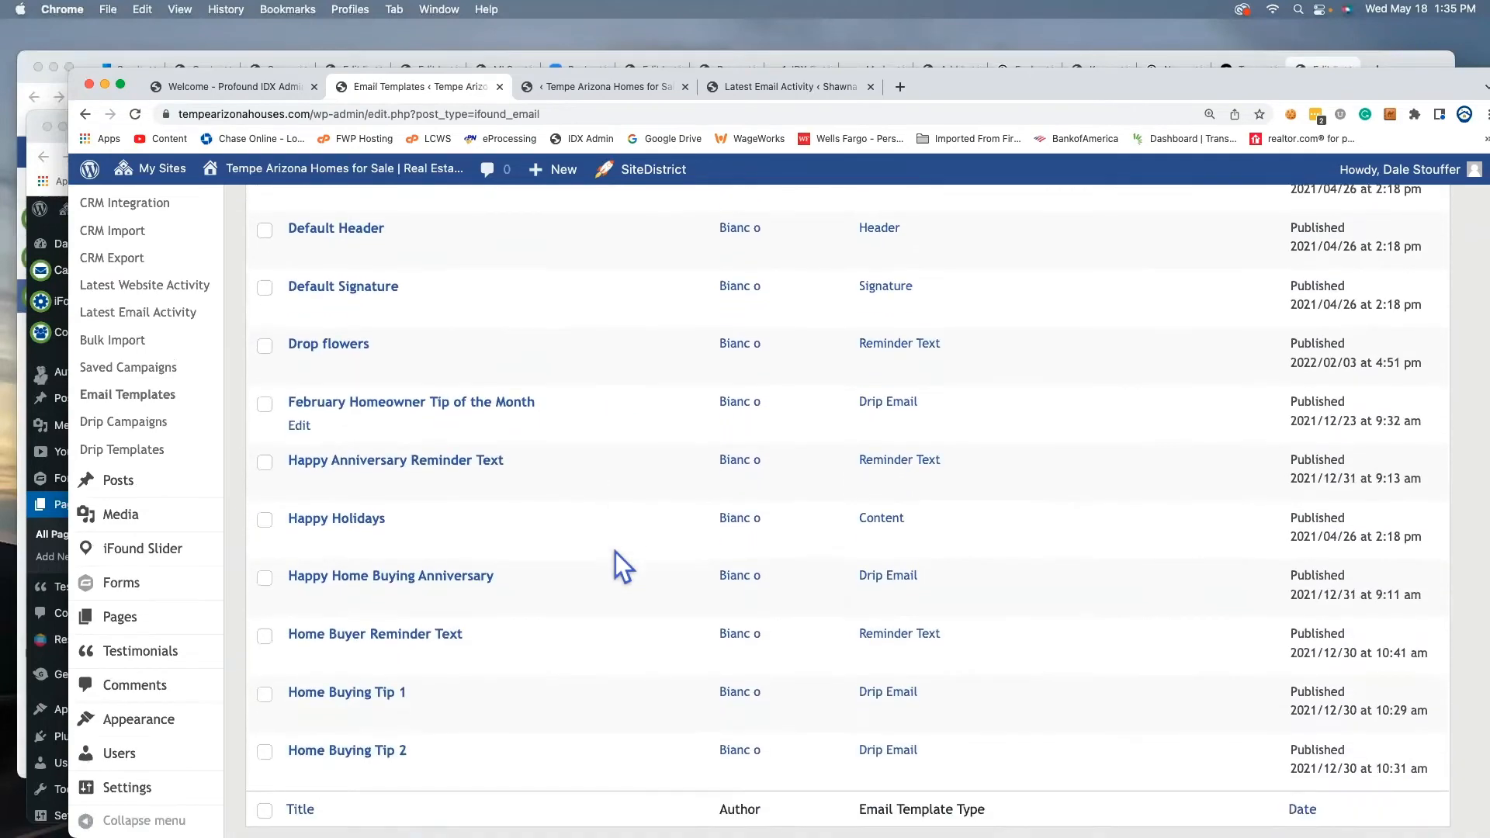
click(300, 420)
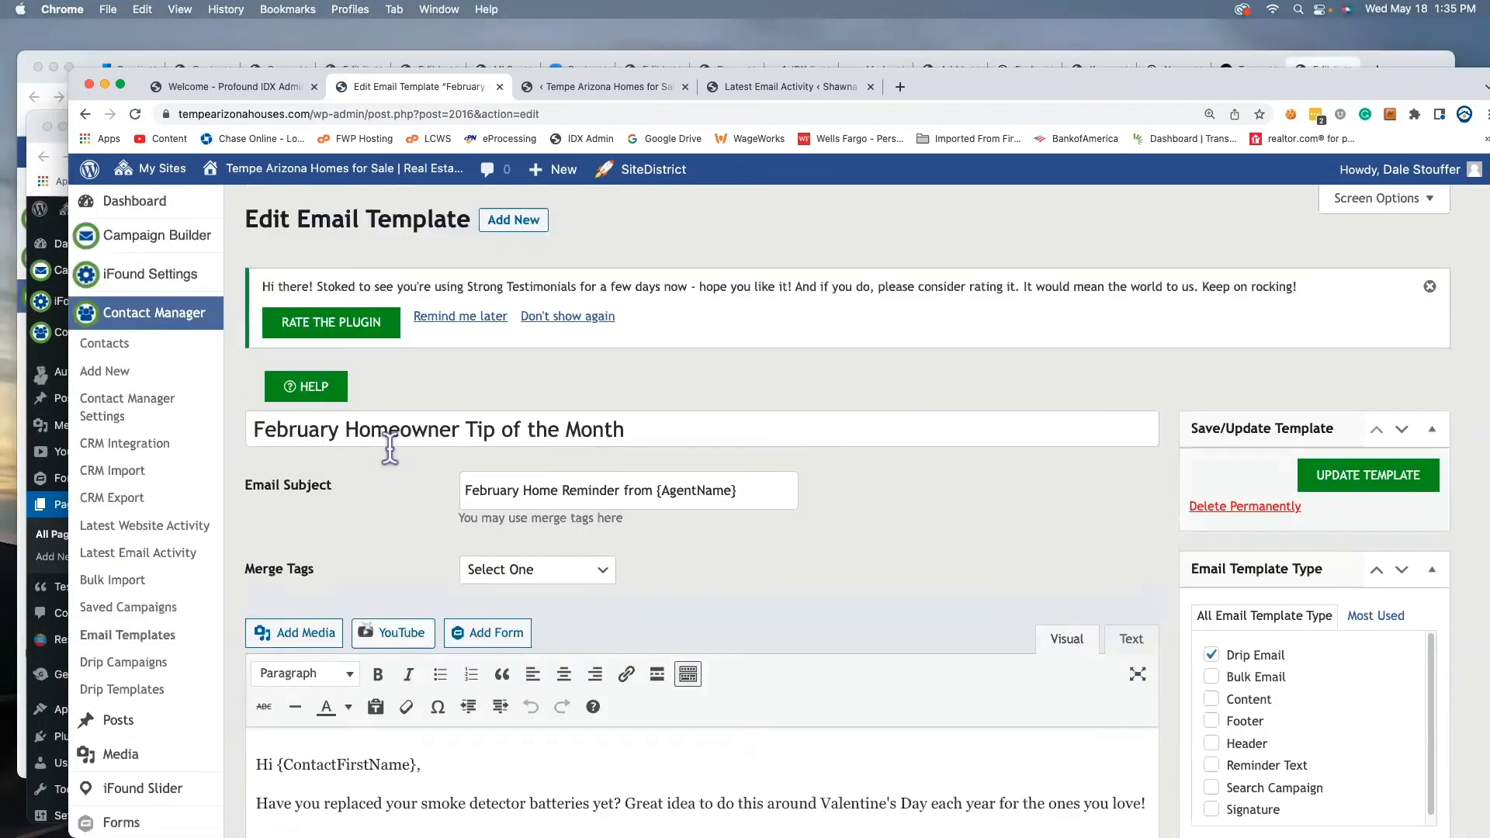
- Examine the February template's subject, template type and body text, including the {ContactFirstName} merge tag in the greeting
scroll(850, 547, down, 5)
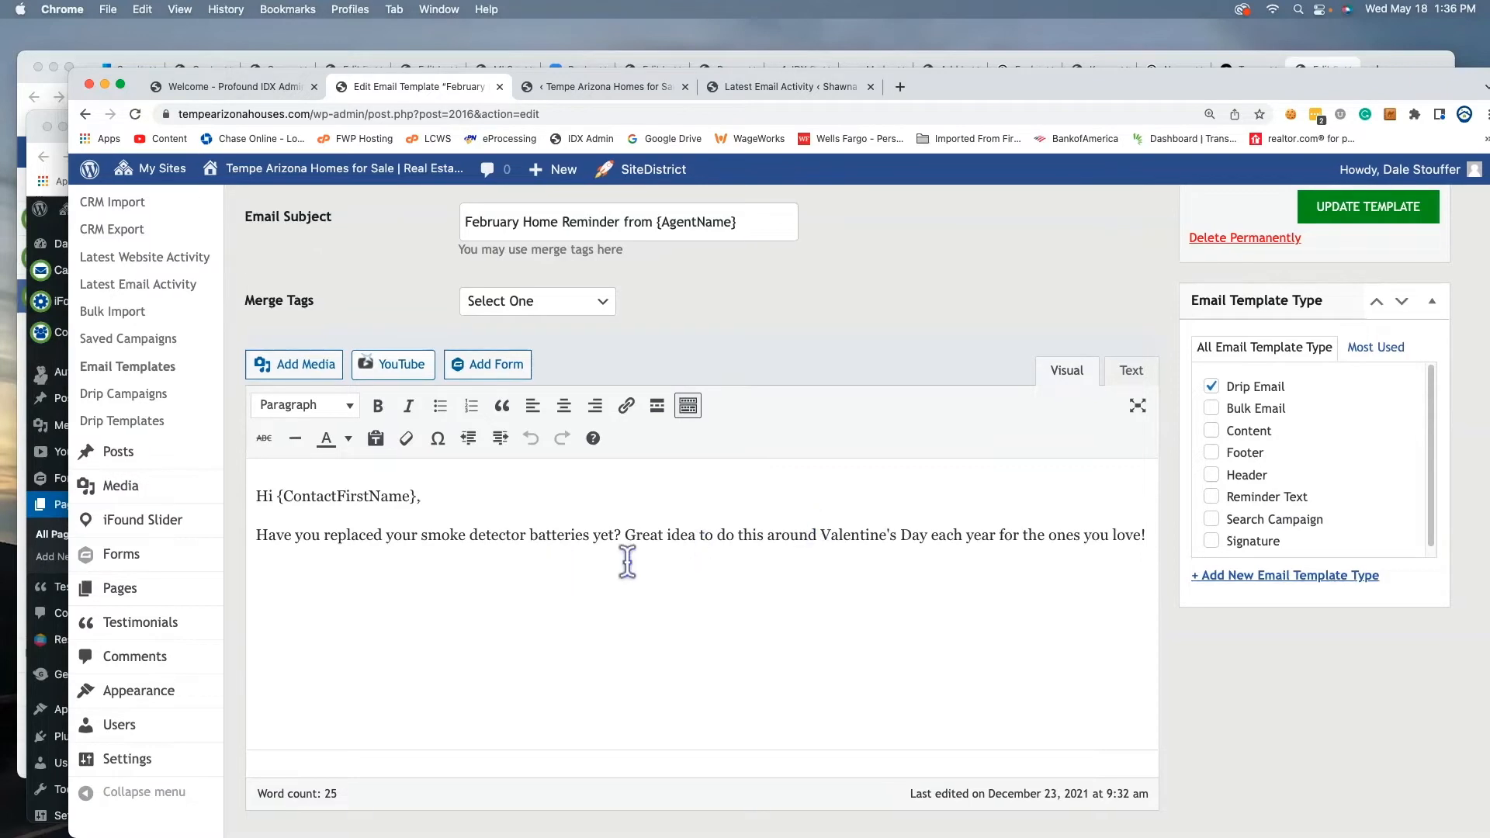
scroll(905, 587, down, 2)
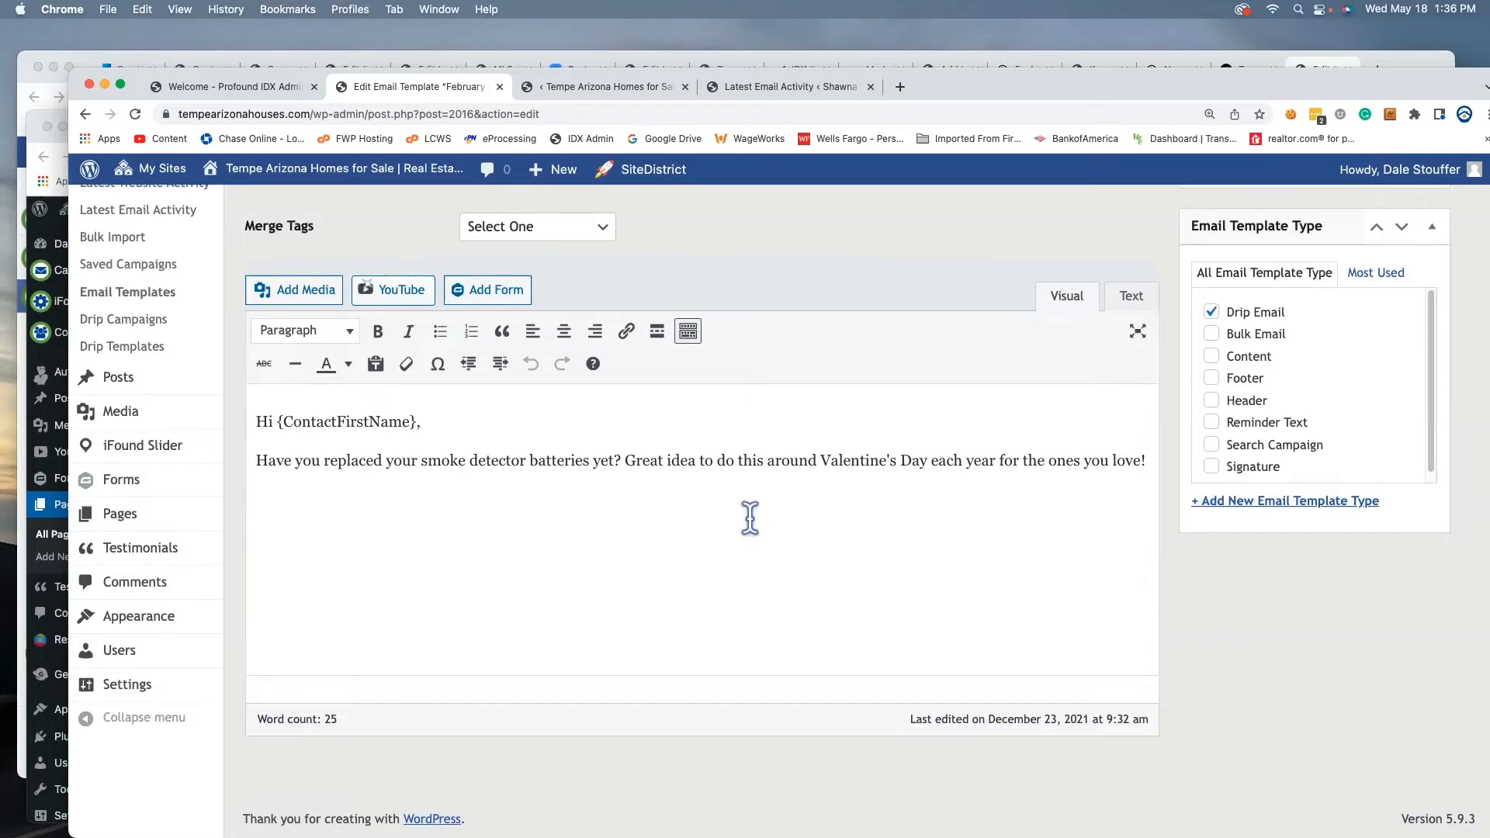
scroll(750, 518, up, 3)
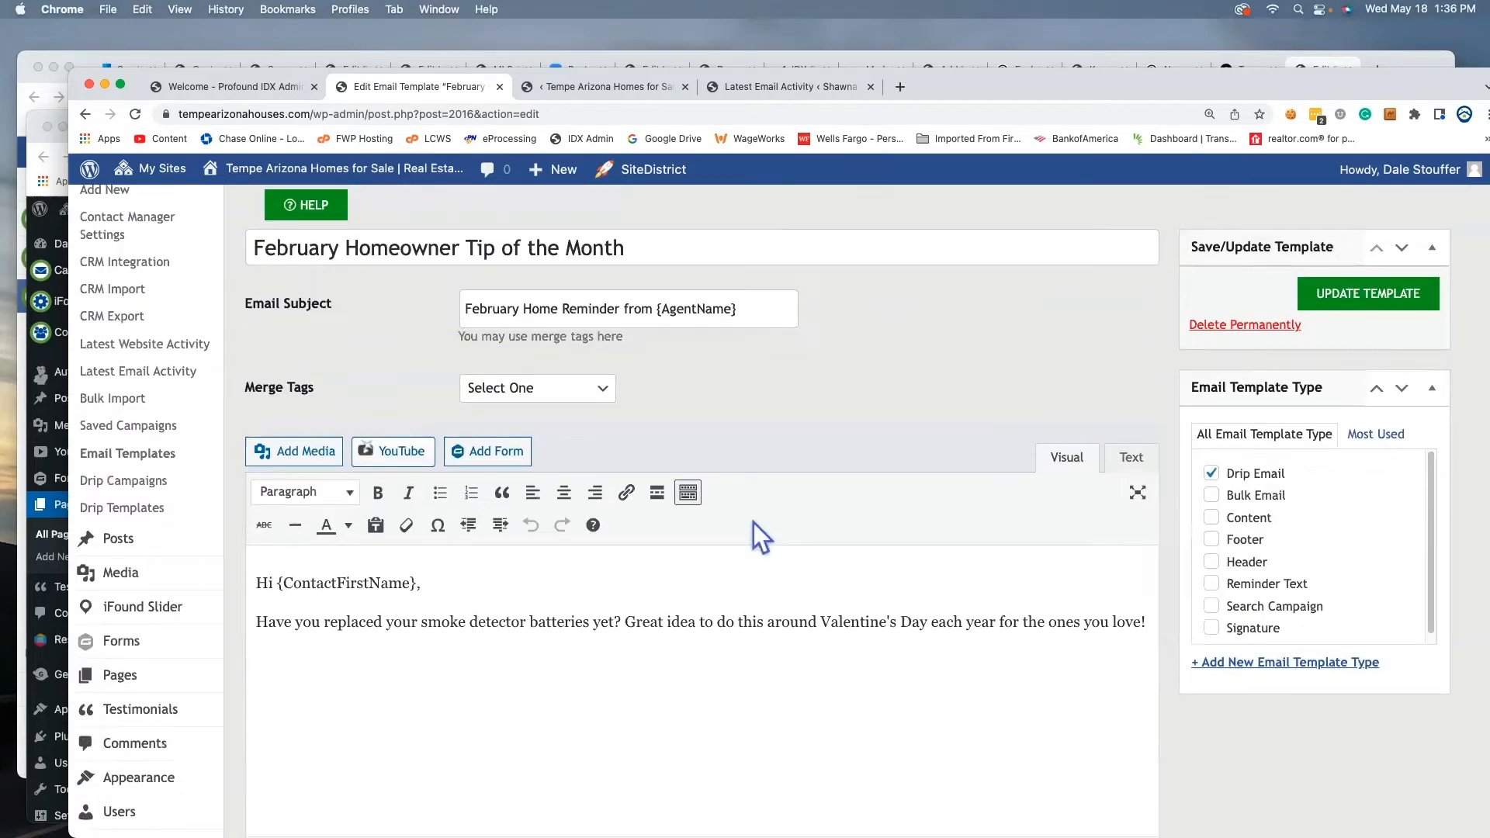
drag(278, 583, 420, 582)
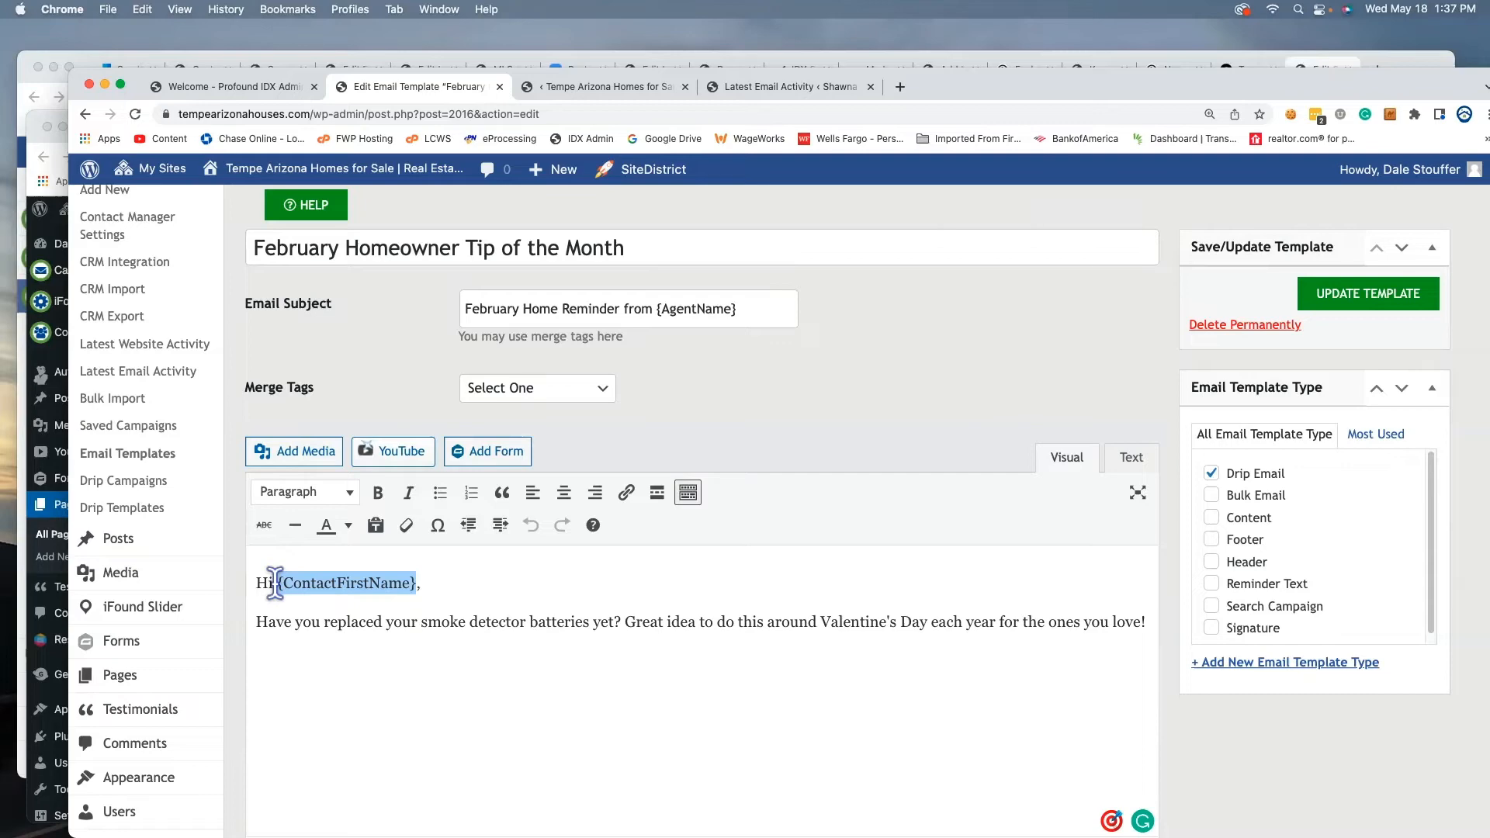
scroll(650, 601, up, 3)
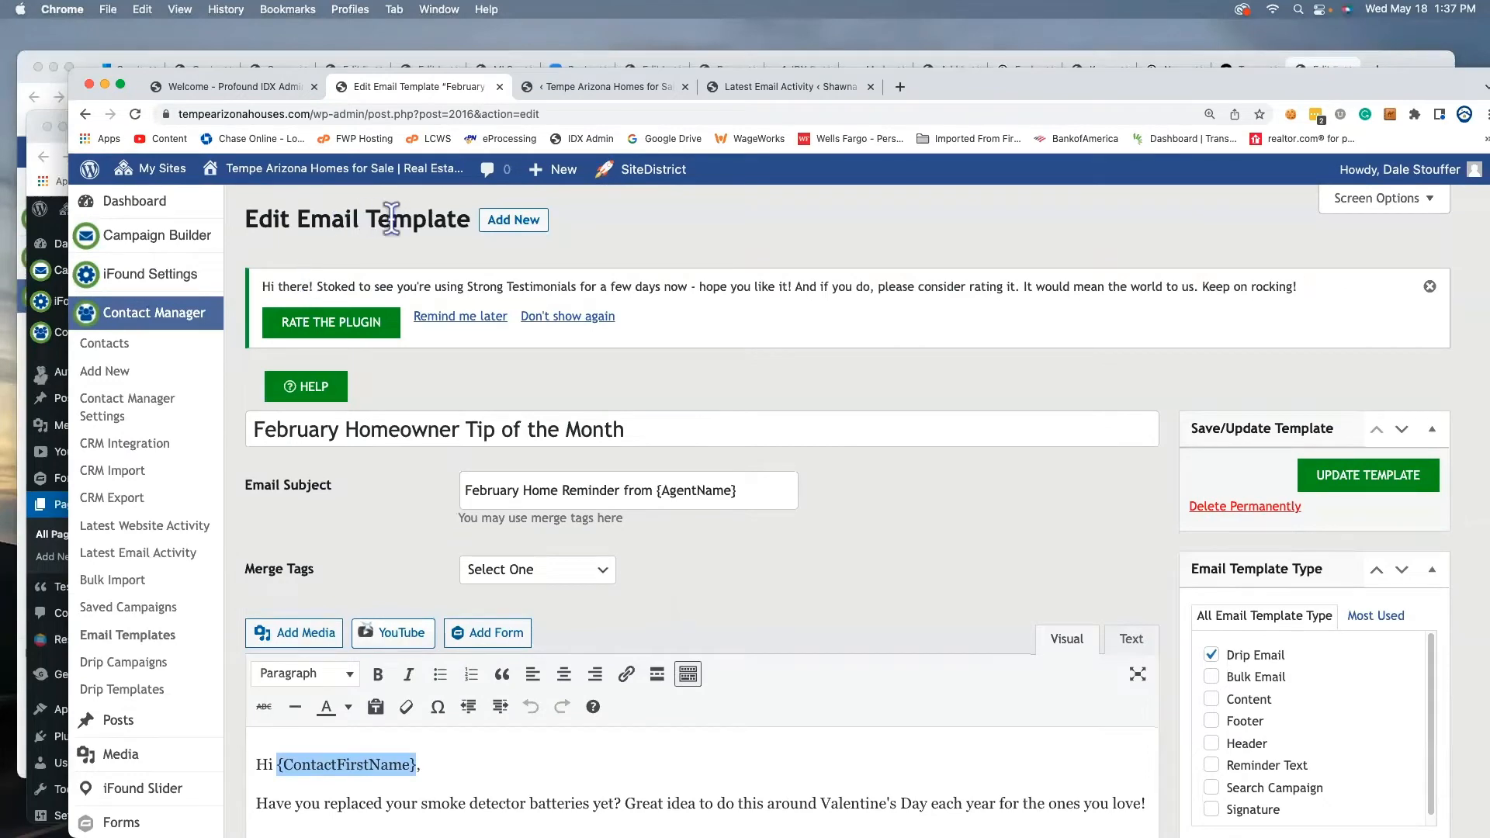
scroll(431, 482, down, 5)
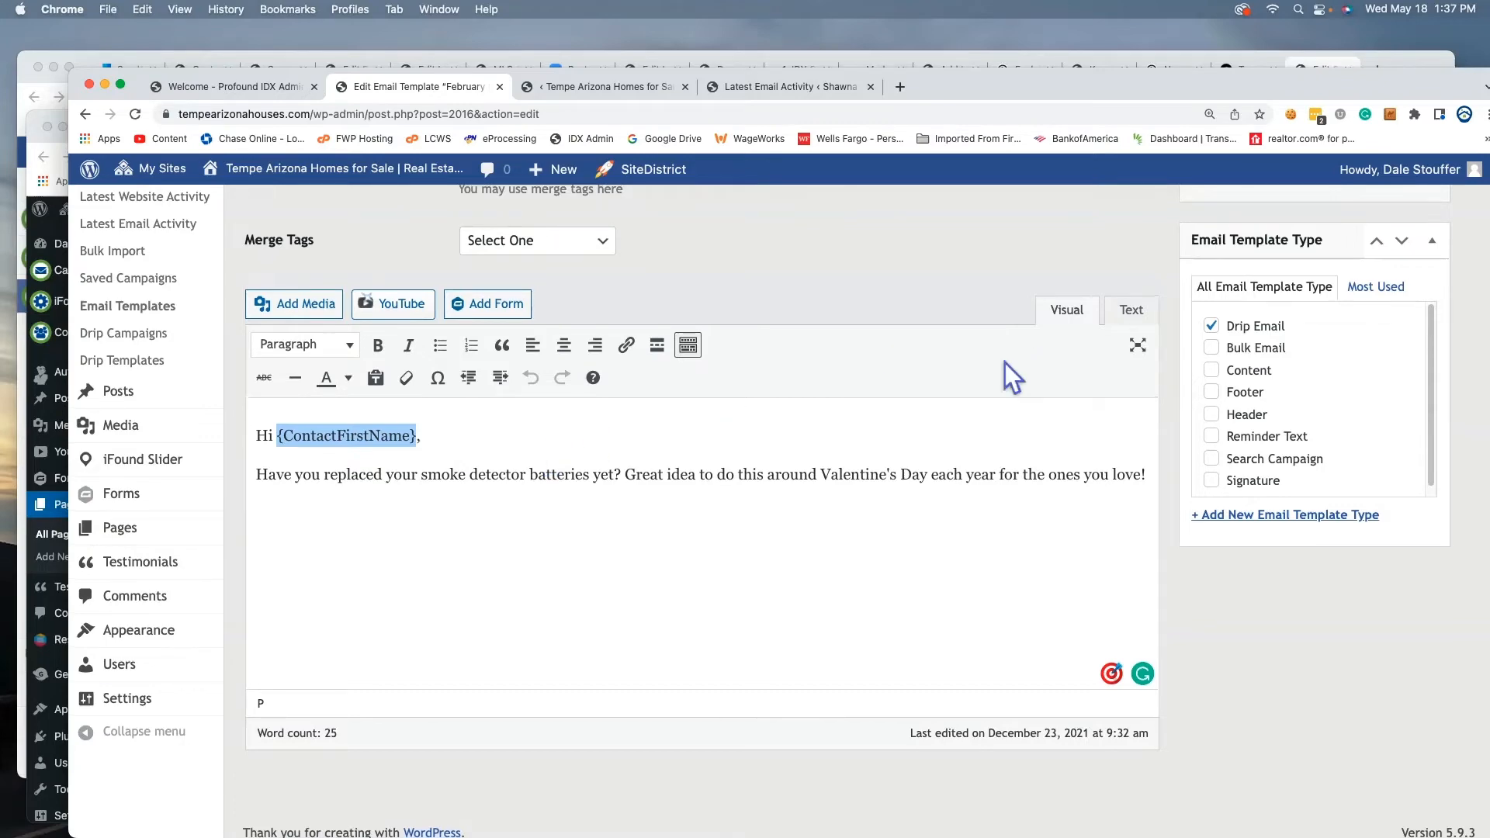
scroll(1005, 362, up, 5)
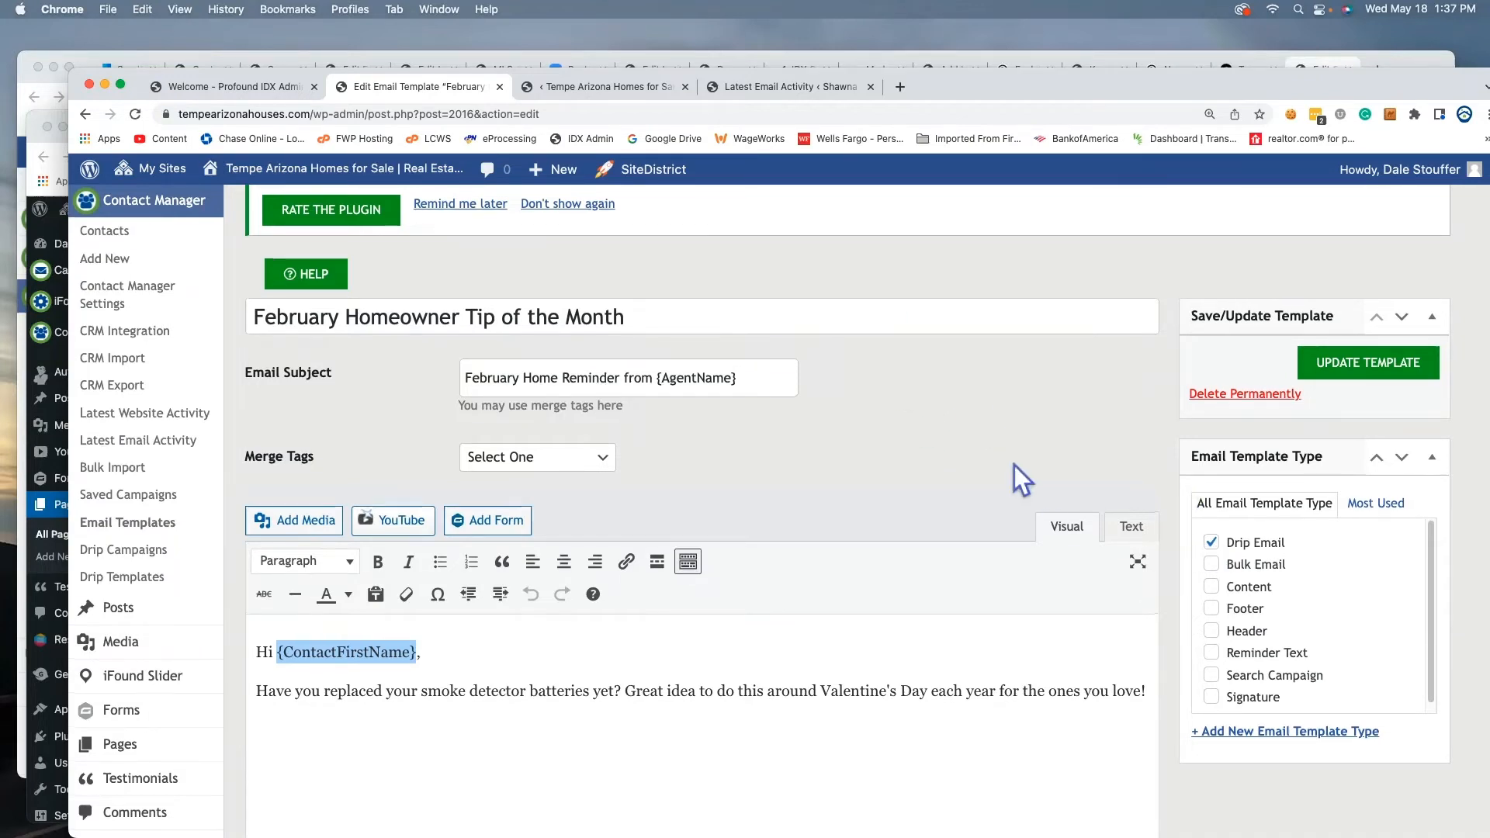
scroll(1014, 464, up, 3)
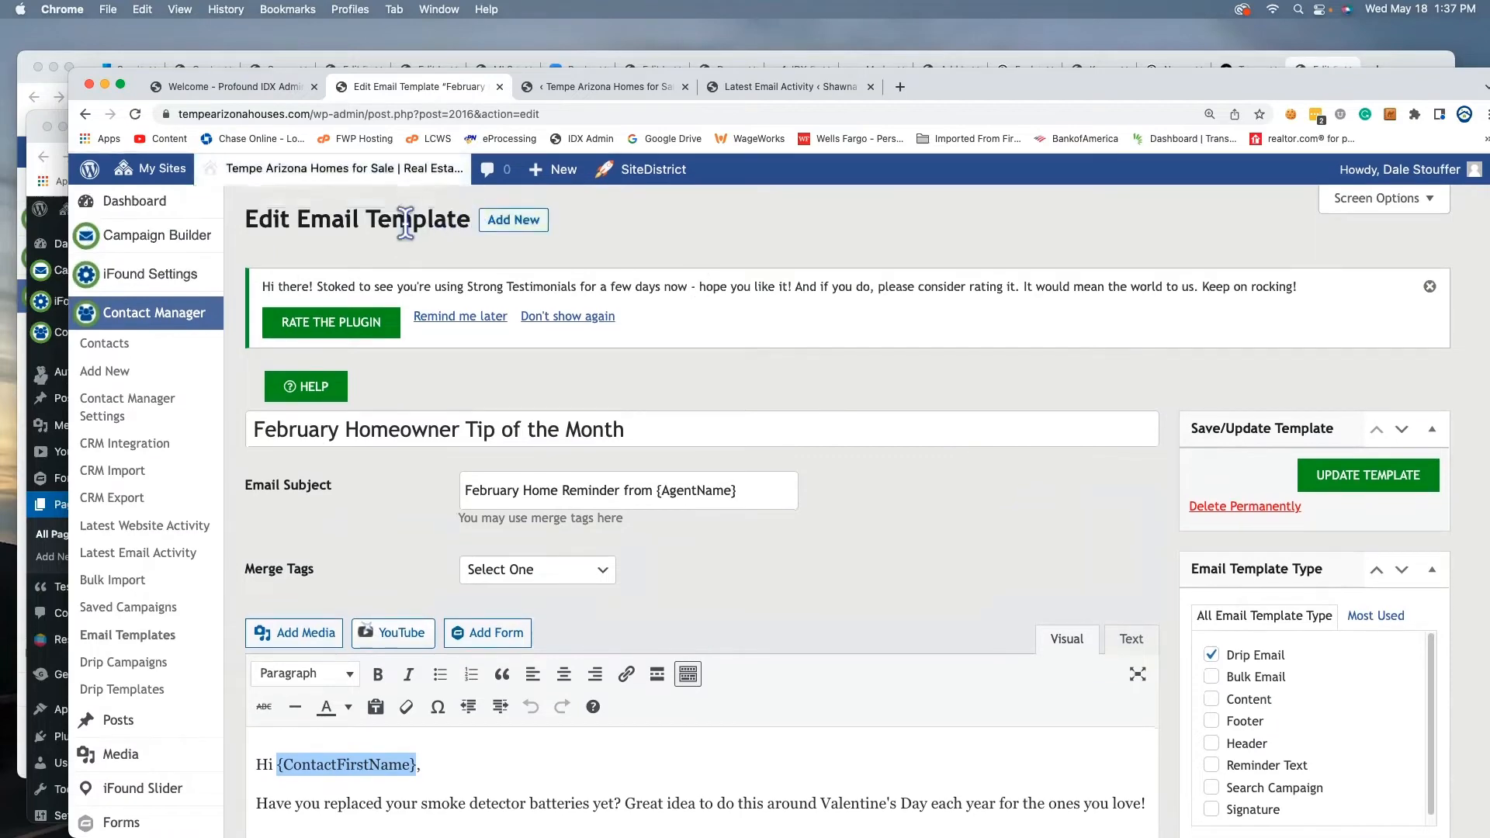
- Start a new email template in a separate tab and assign it the Drip Email type
right_click(525, 222)
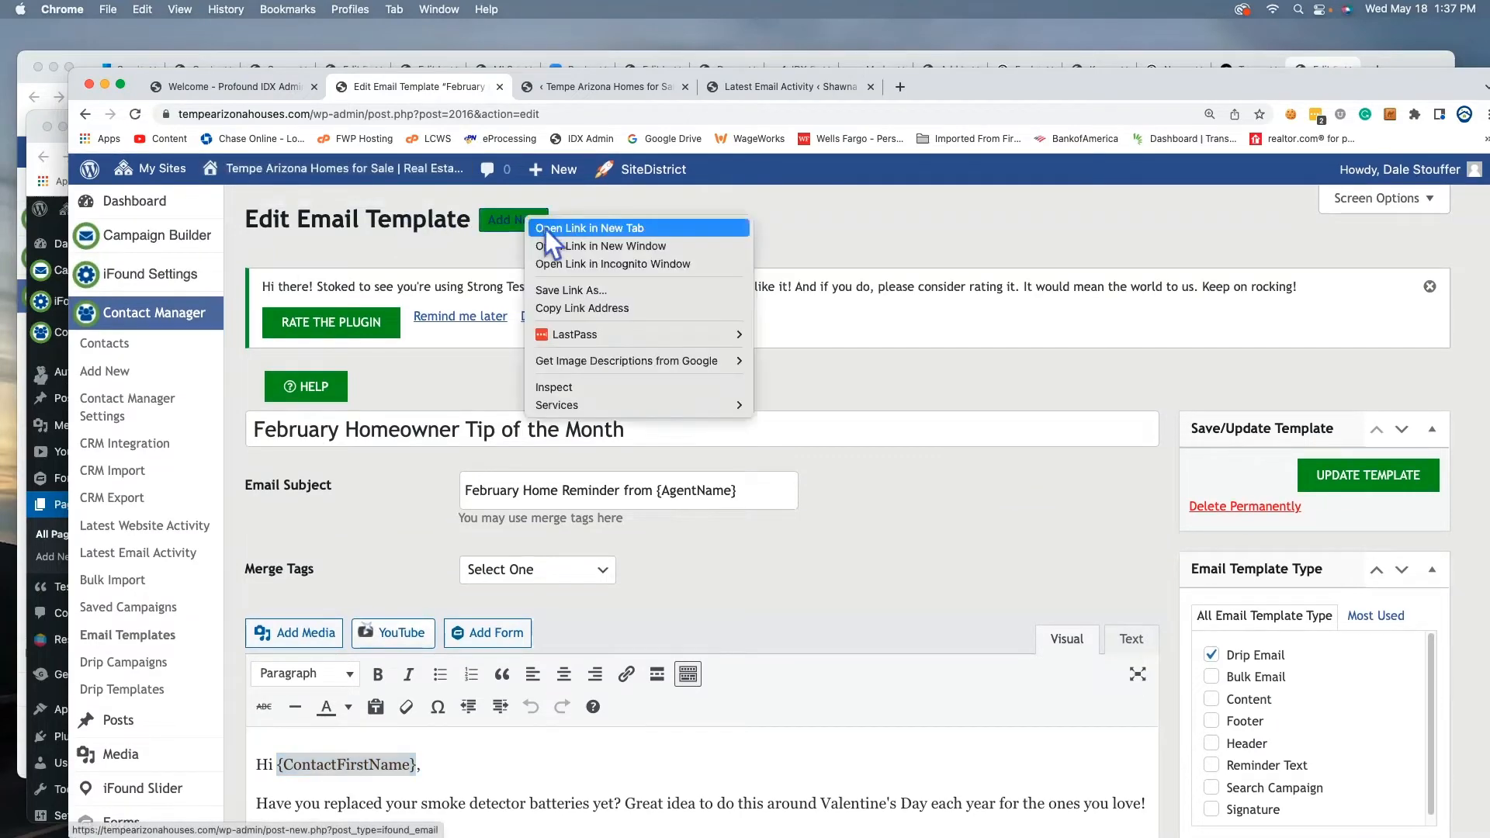
click(547, 230)
click(599, 95)
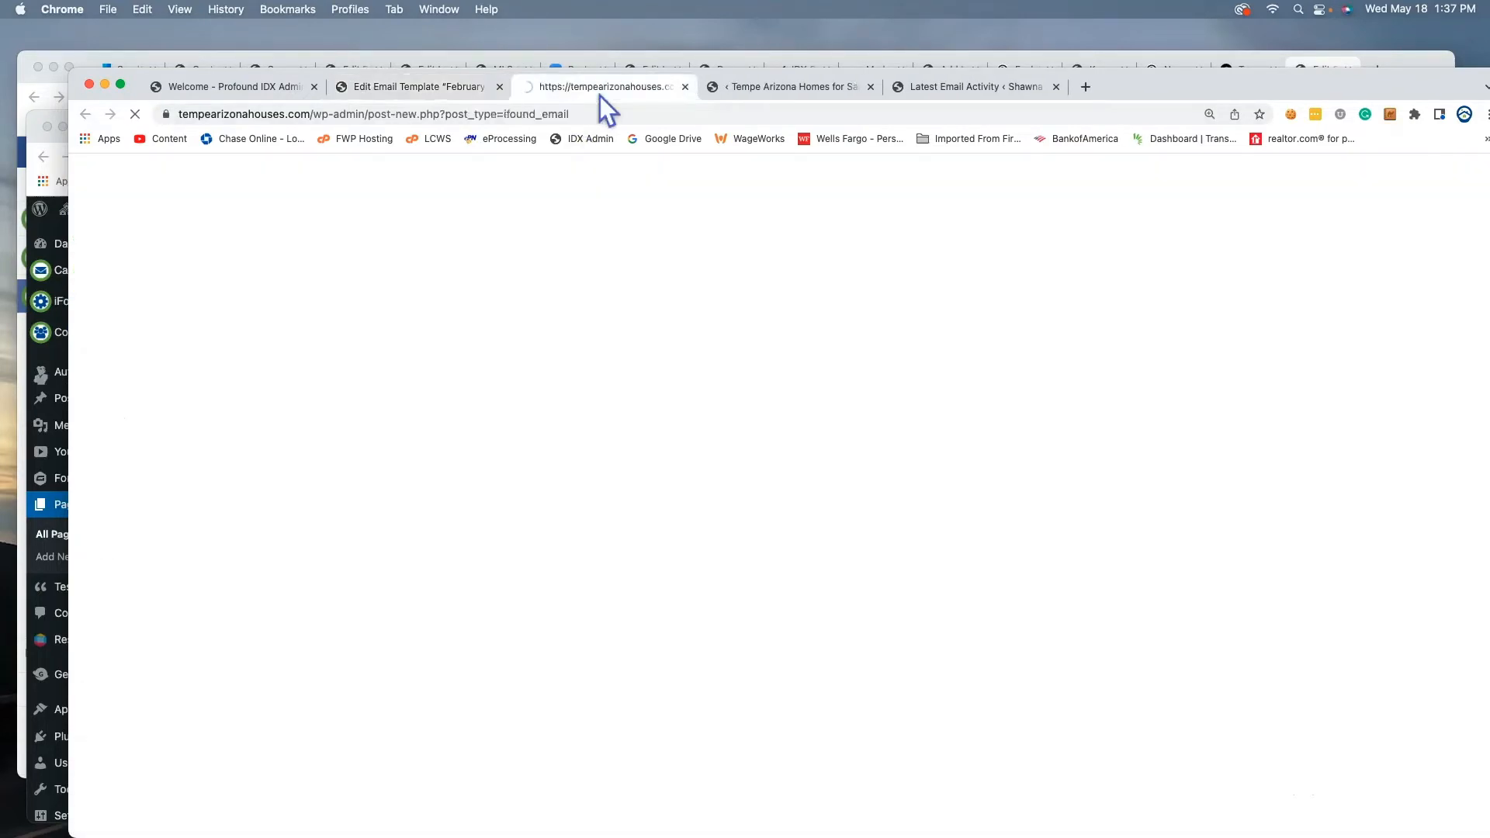
scroll(939, 519, down, 3)
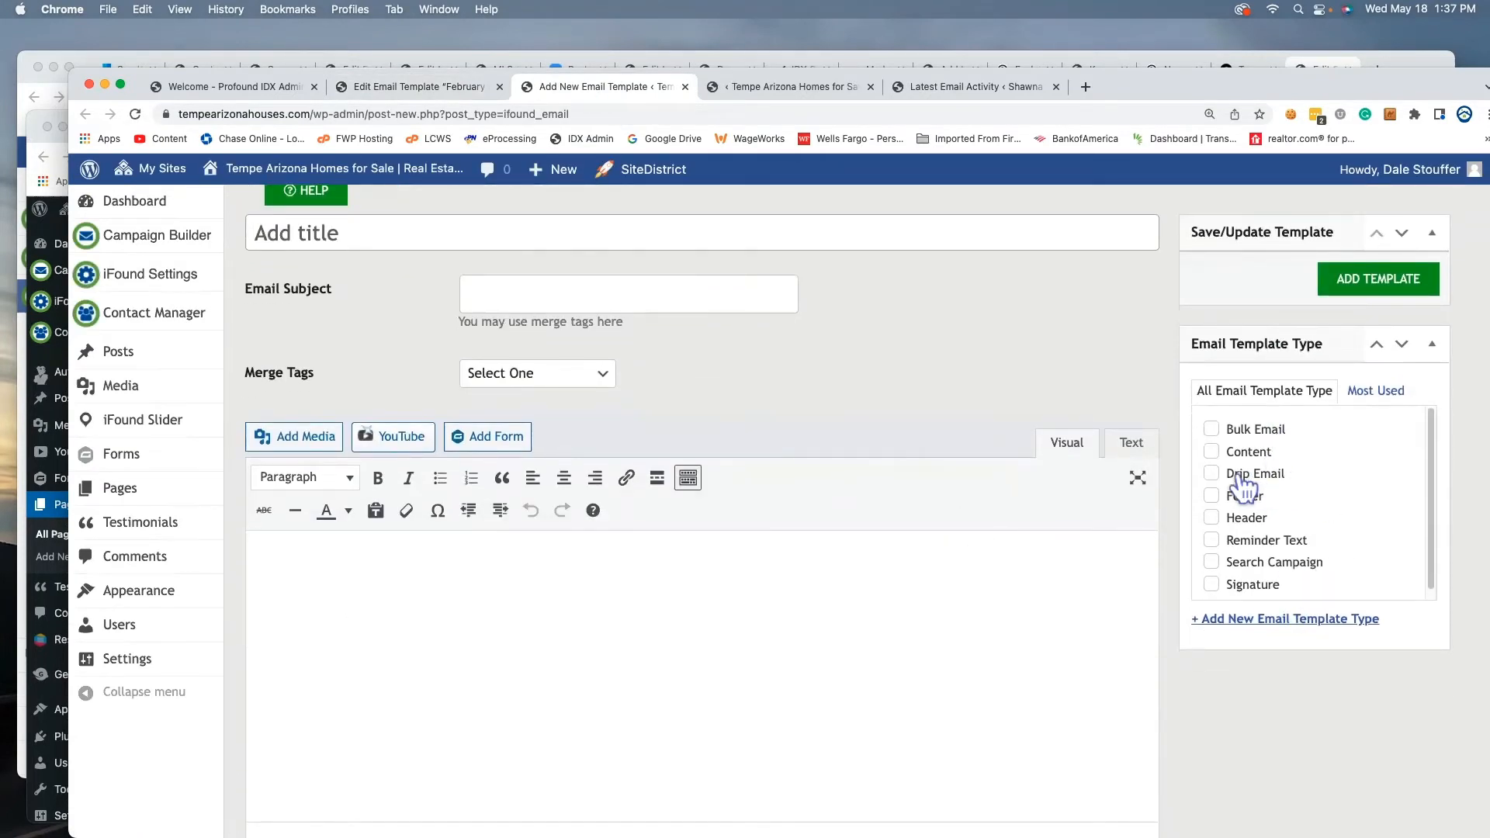
click(1211, 475)
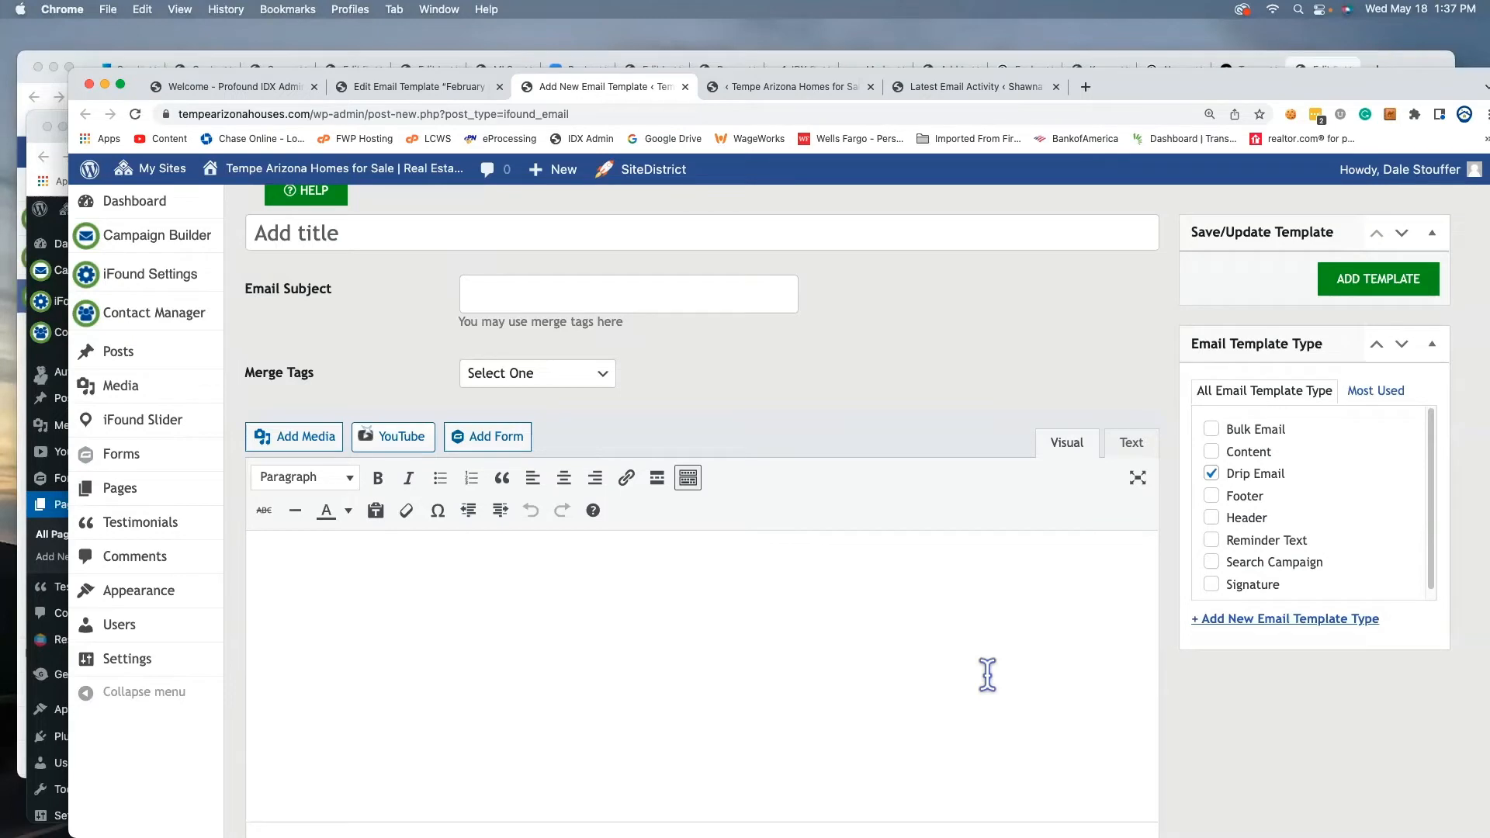
scroll(987, 674, up, 3)
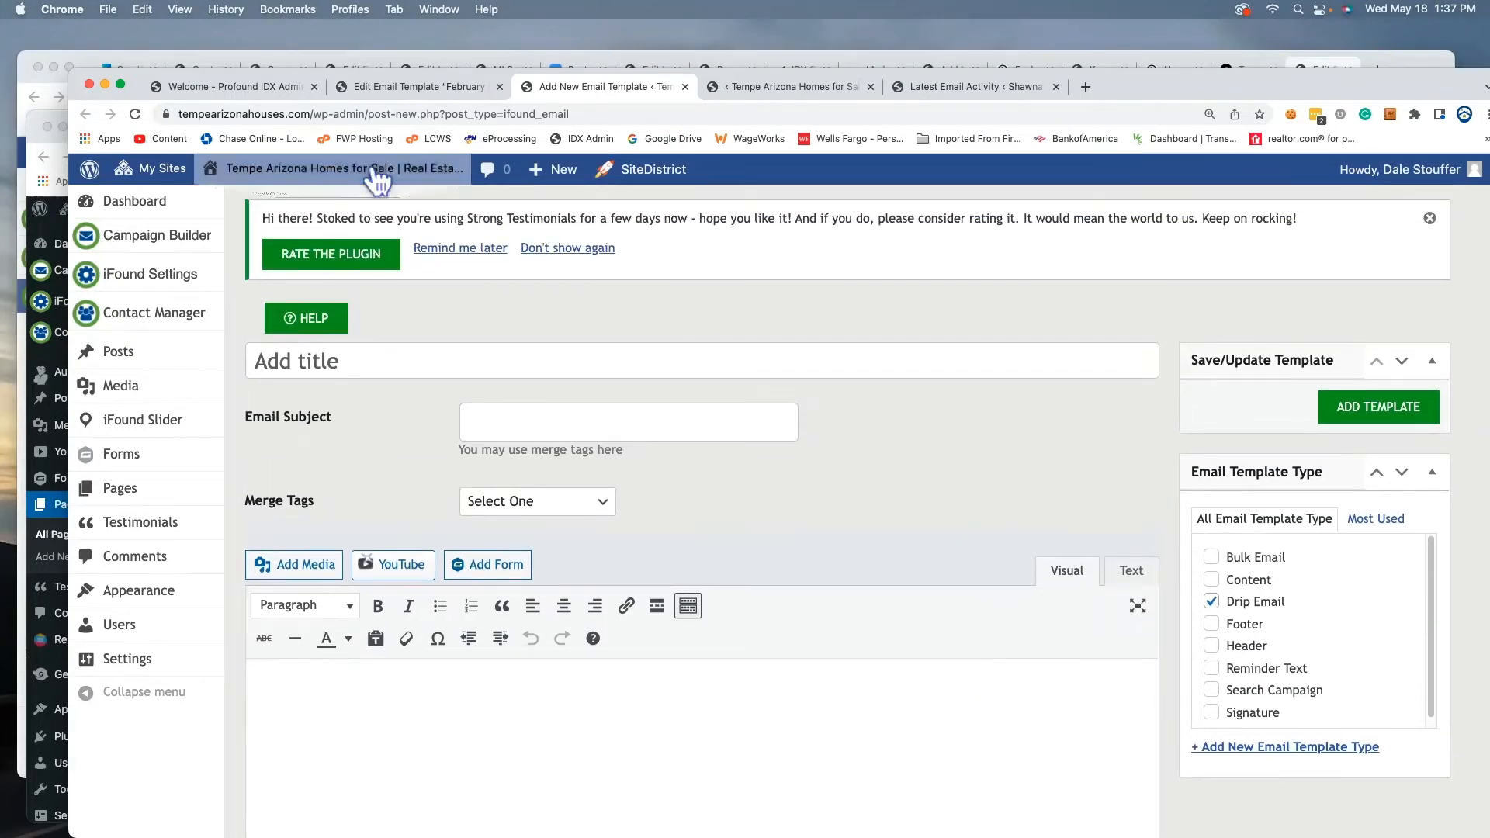
click(446, 92)
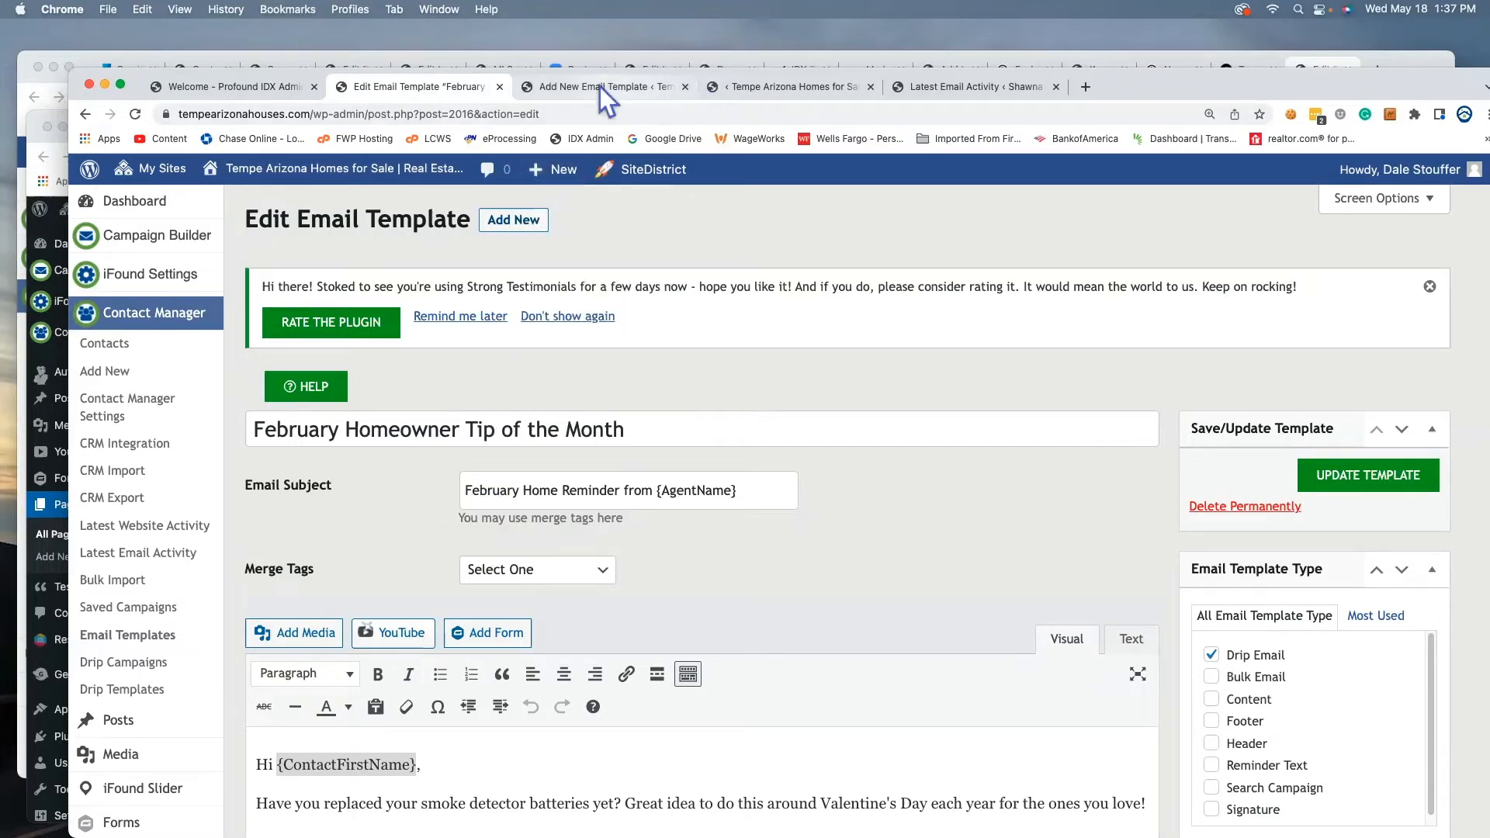
drag(599, 87, 631, 379)
click(53, 67)
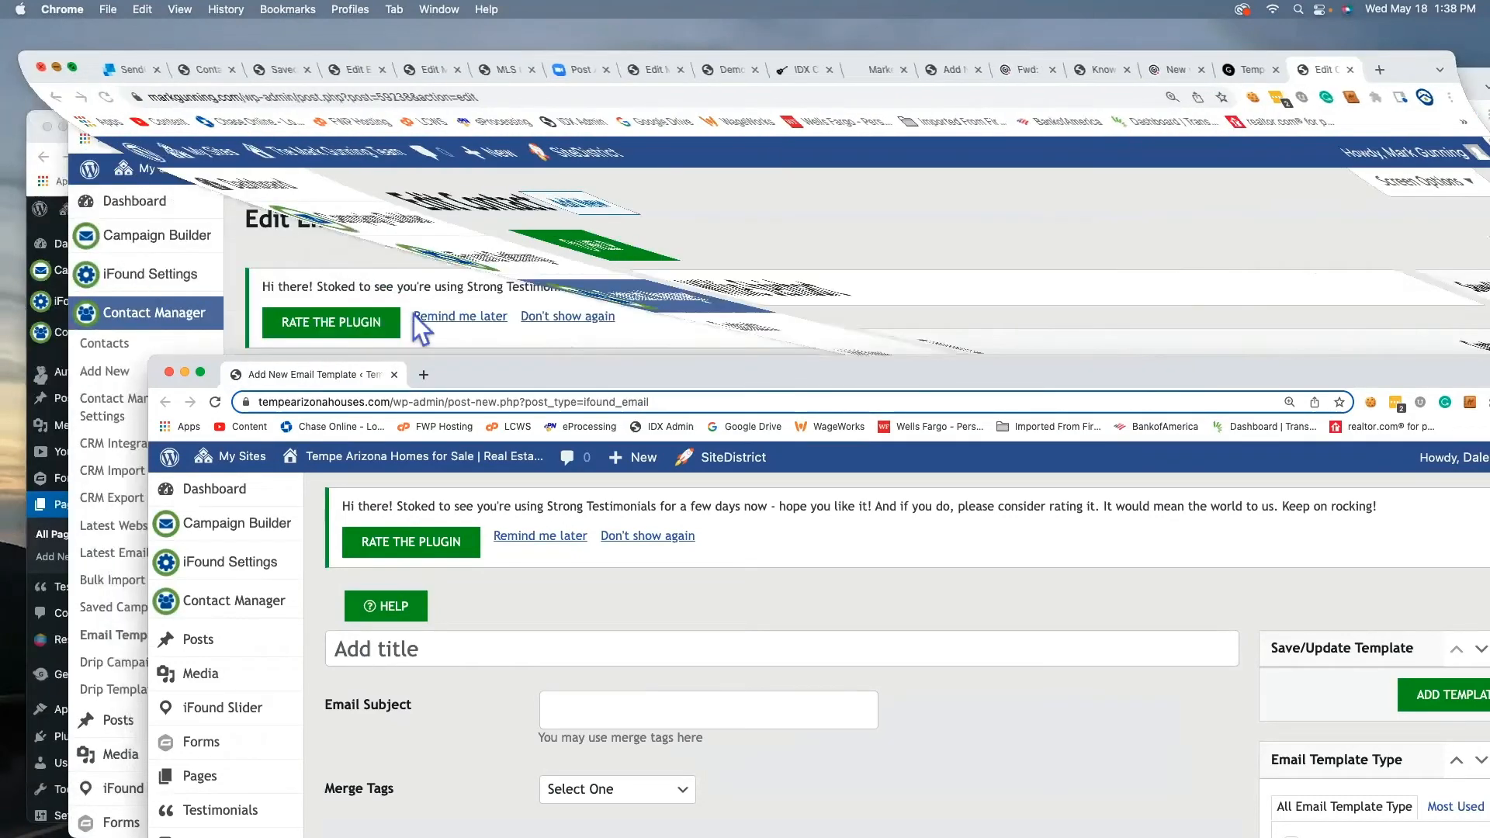
drag(351, 371, 623, 101)
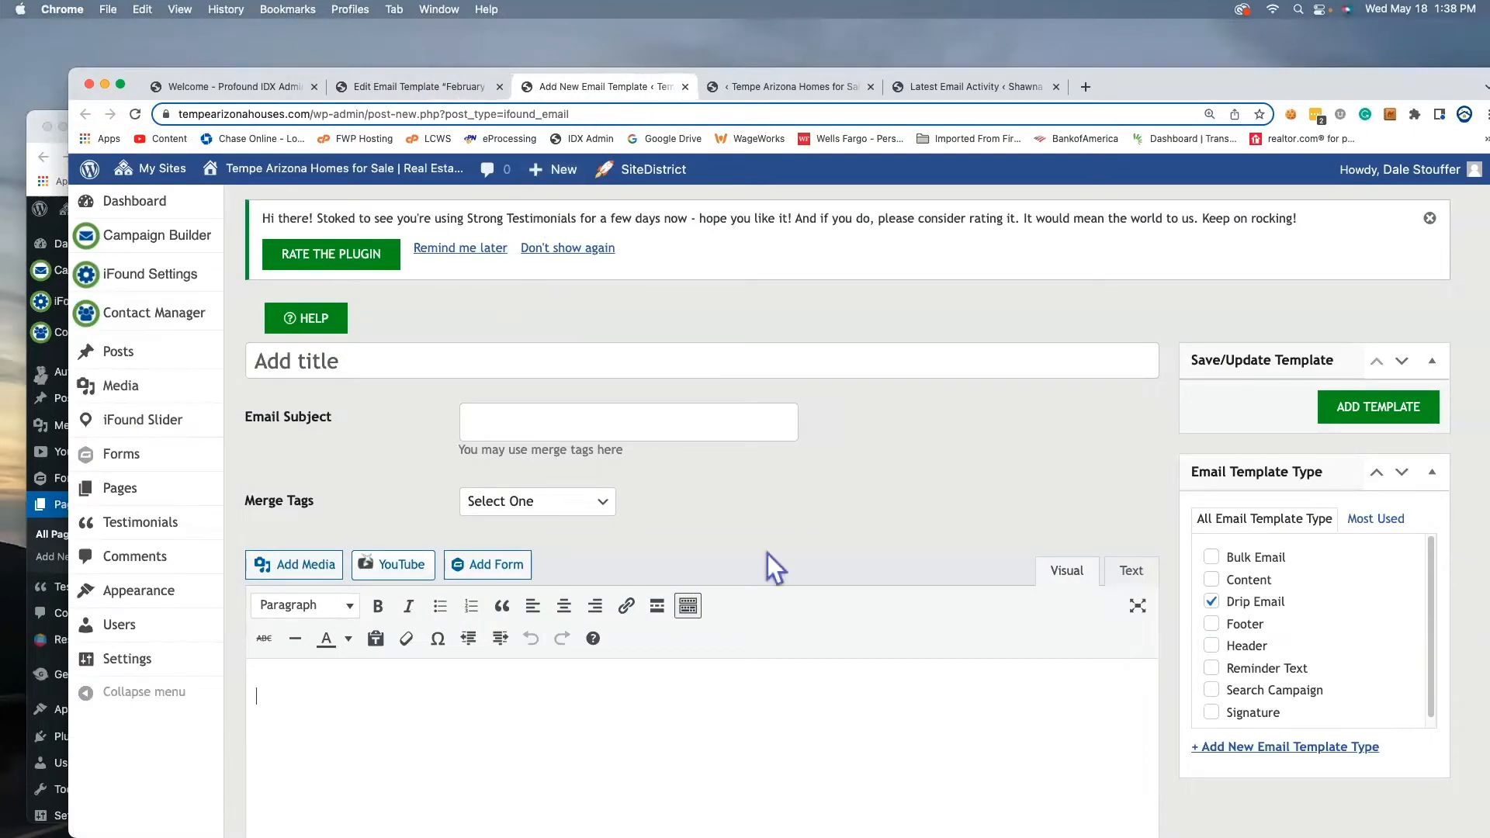
click(404, 93)
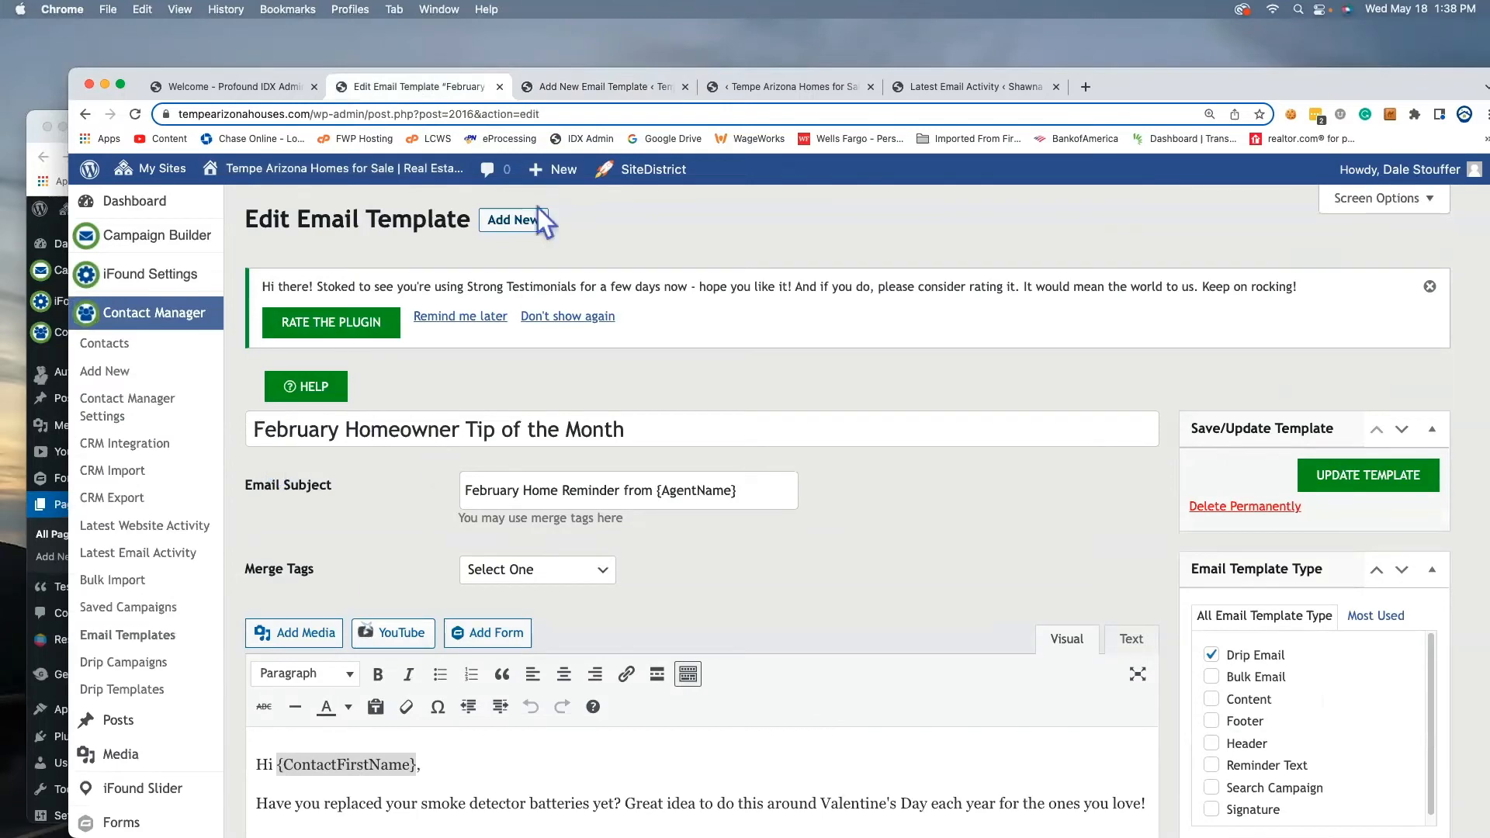
- Title the new email template "February Yr 2 Homeowner Tip of the Month"
click(599, 96)
click(407, 362)
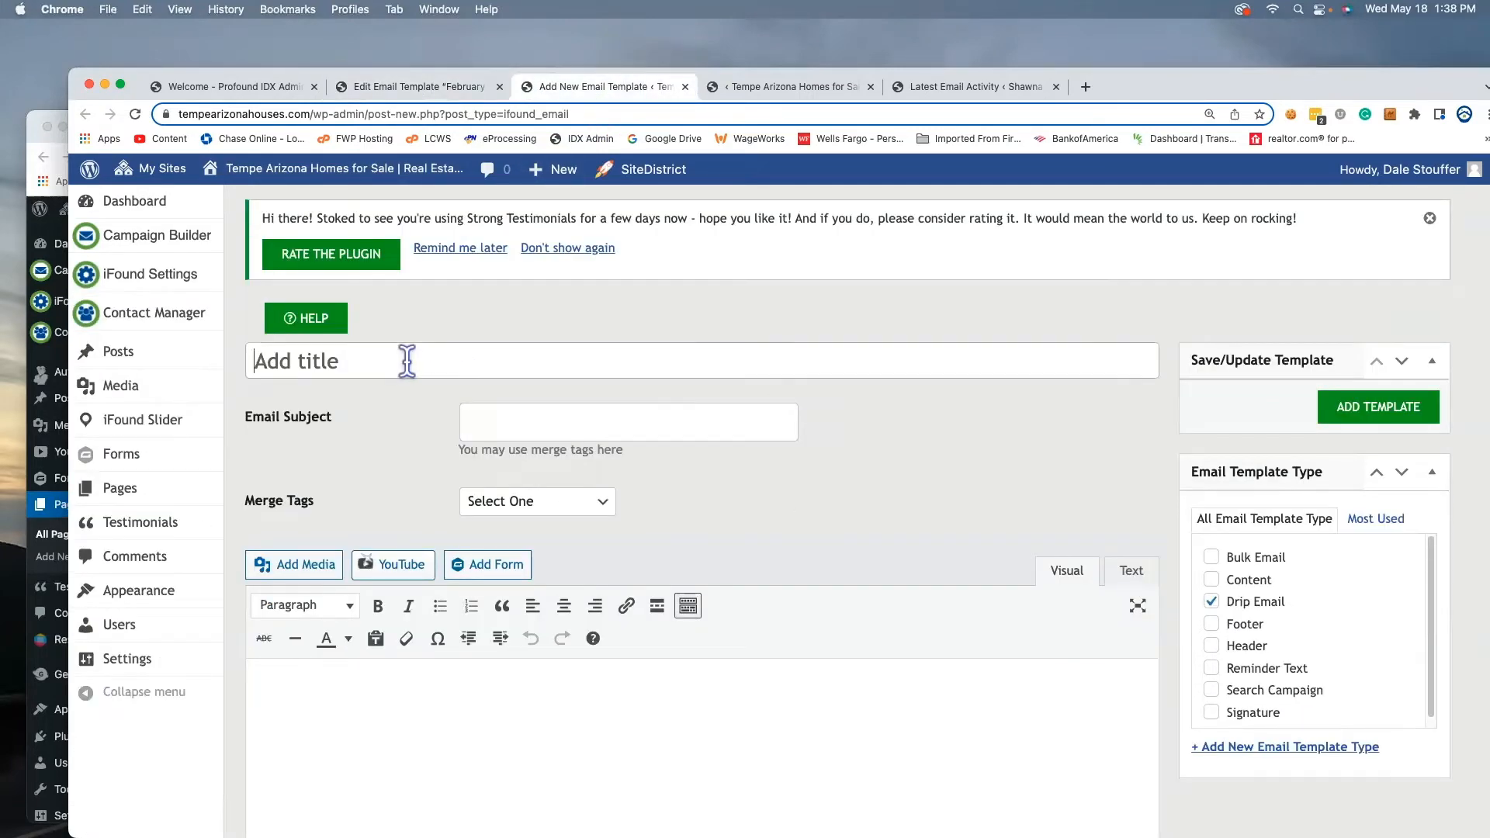
text(Februat)
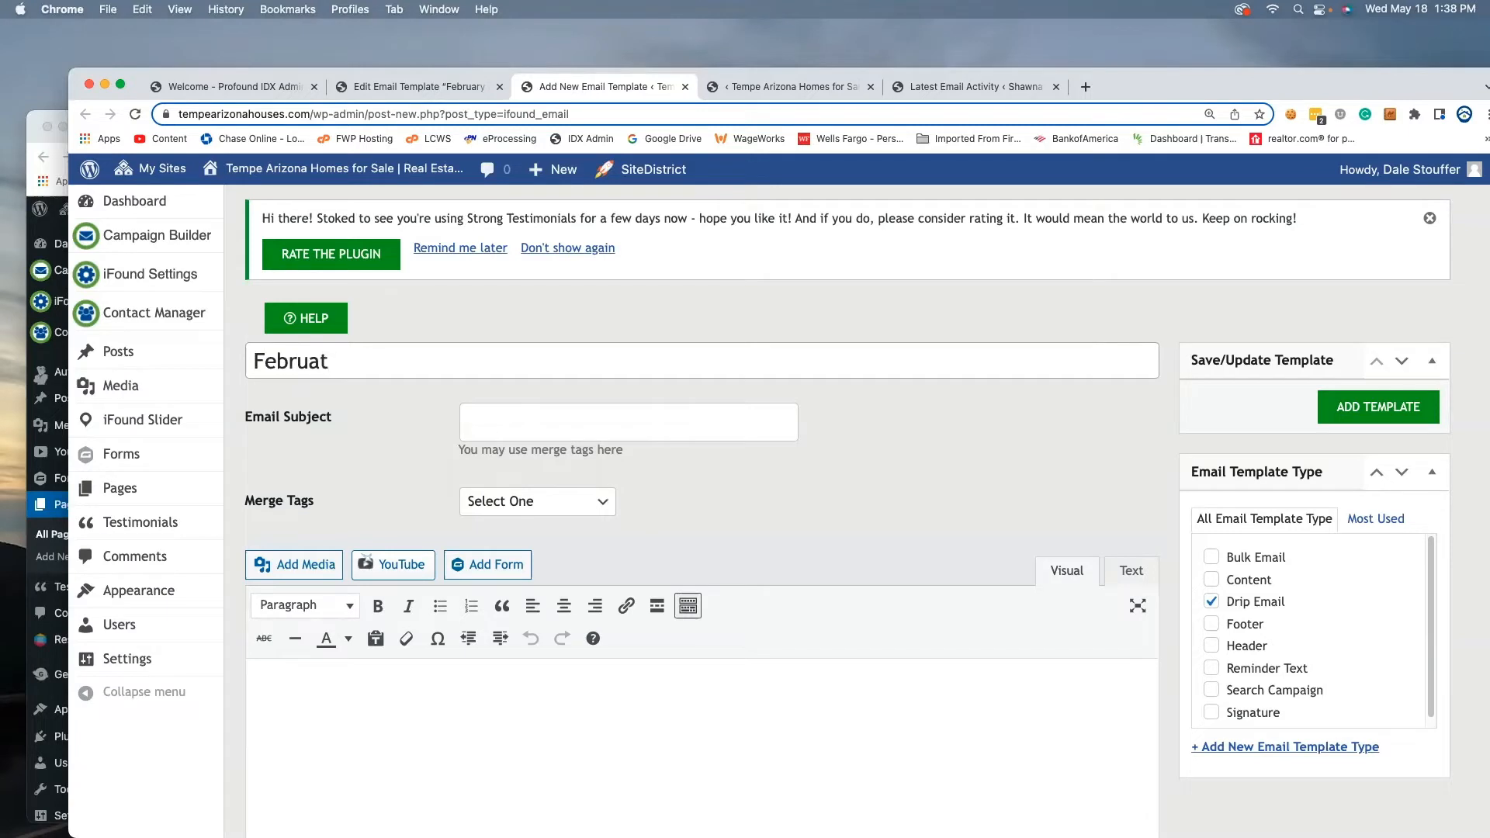
key(BackSpace)
text(ry Yr 2 Homes)
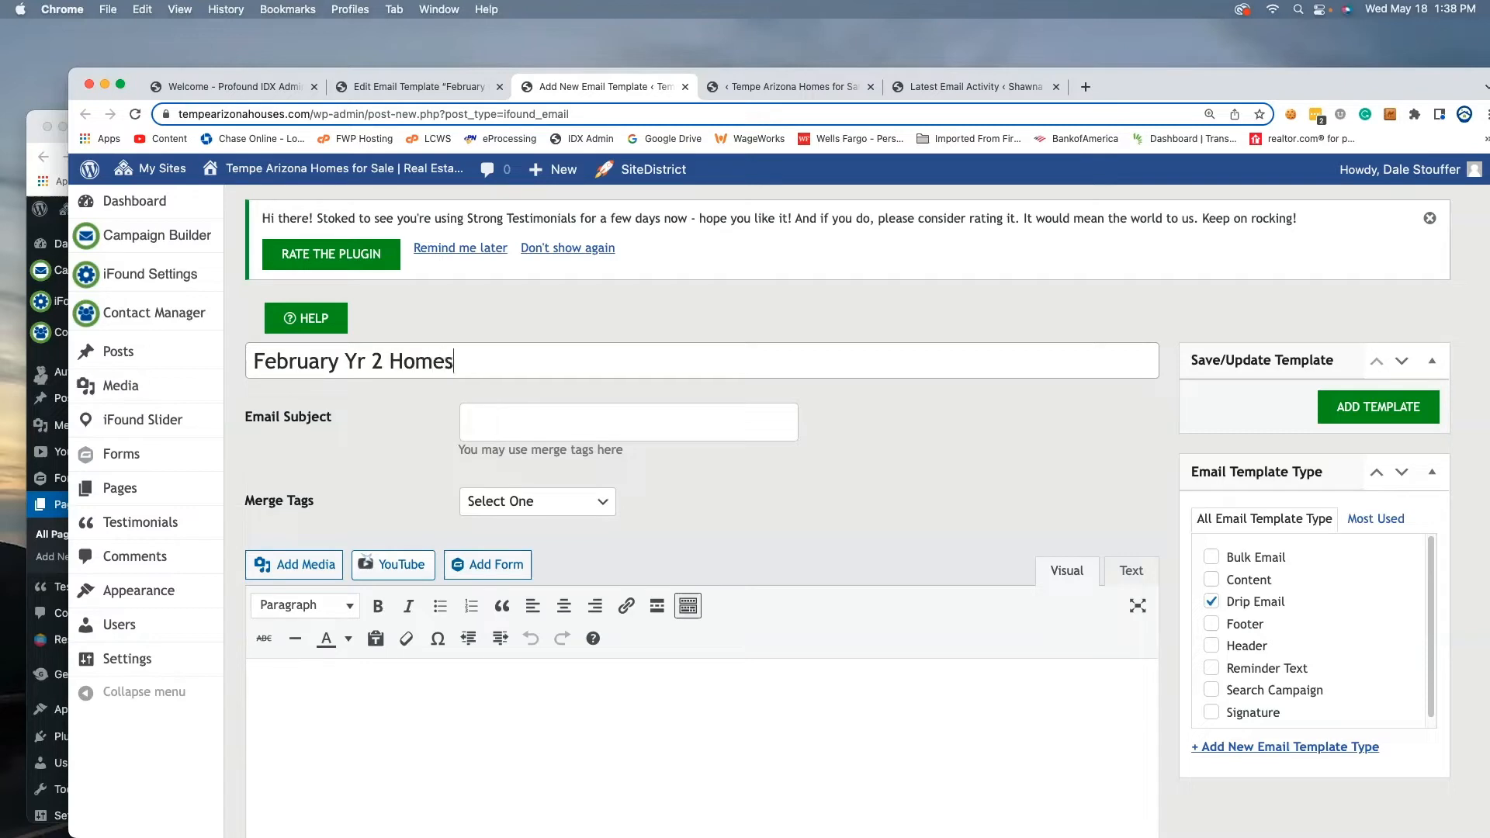
key(BackSpace)
text(owner Tipe)
key(BackSpace)
text(of the )
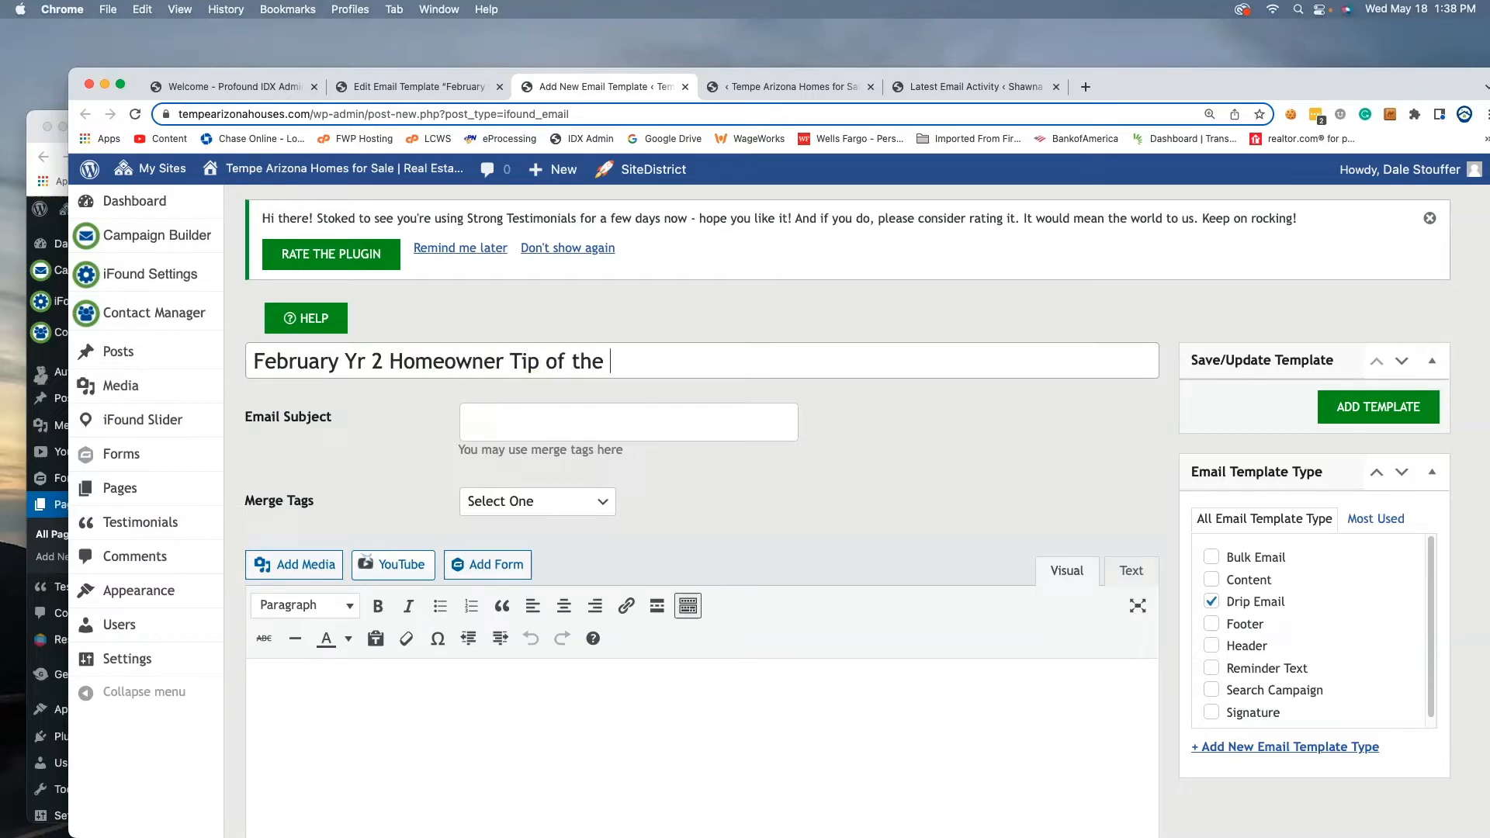
text(Month)
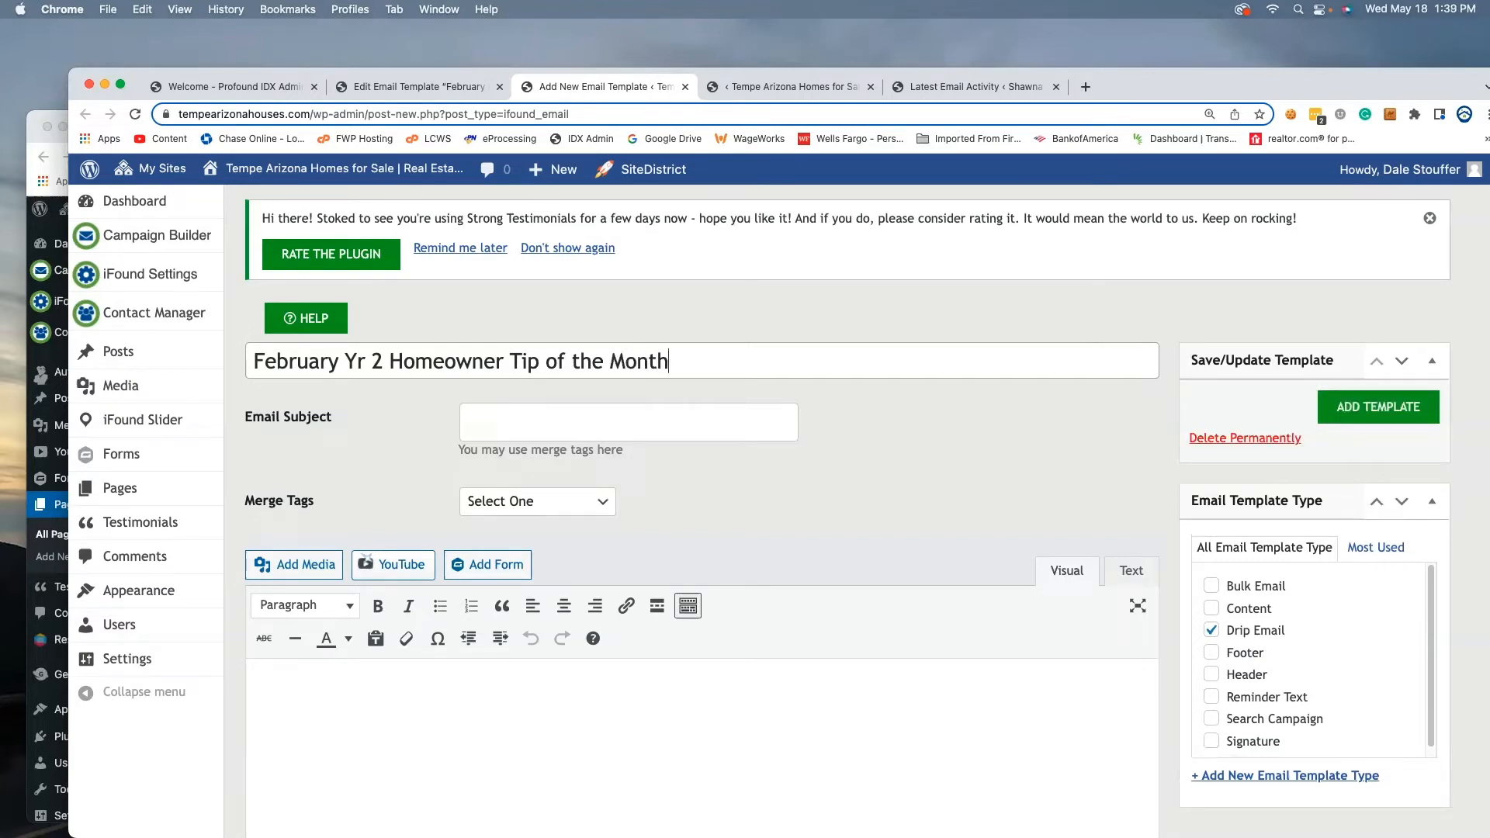
- Enter the email subject "February Home Tip of the Month from" followed by the agent's full name
click(507, 420)
text(Febr)
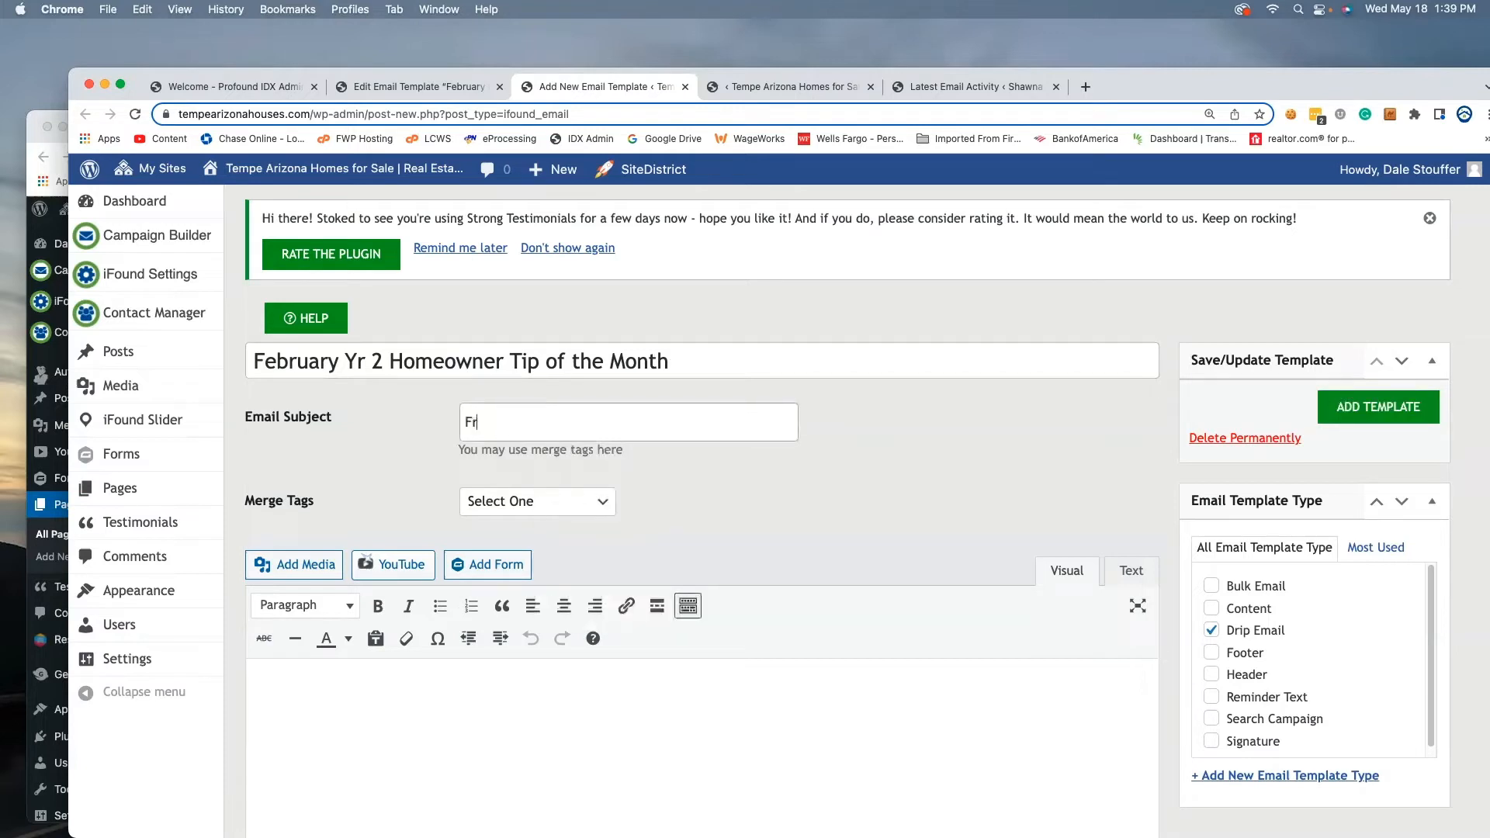
text(uary )
text(Home)
text(own)
key(BackSpace)
key(BackSpace)
key(BackSpace)
key(BackSpace)
key(BackSpace)
key(BackSpace)
key(BackSpace)
text(Home Tip of the m)
key(BackSpace)
text(Month)
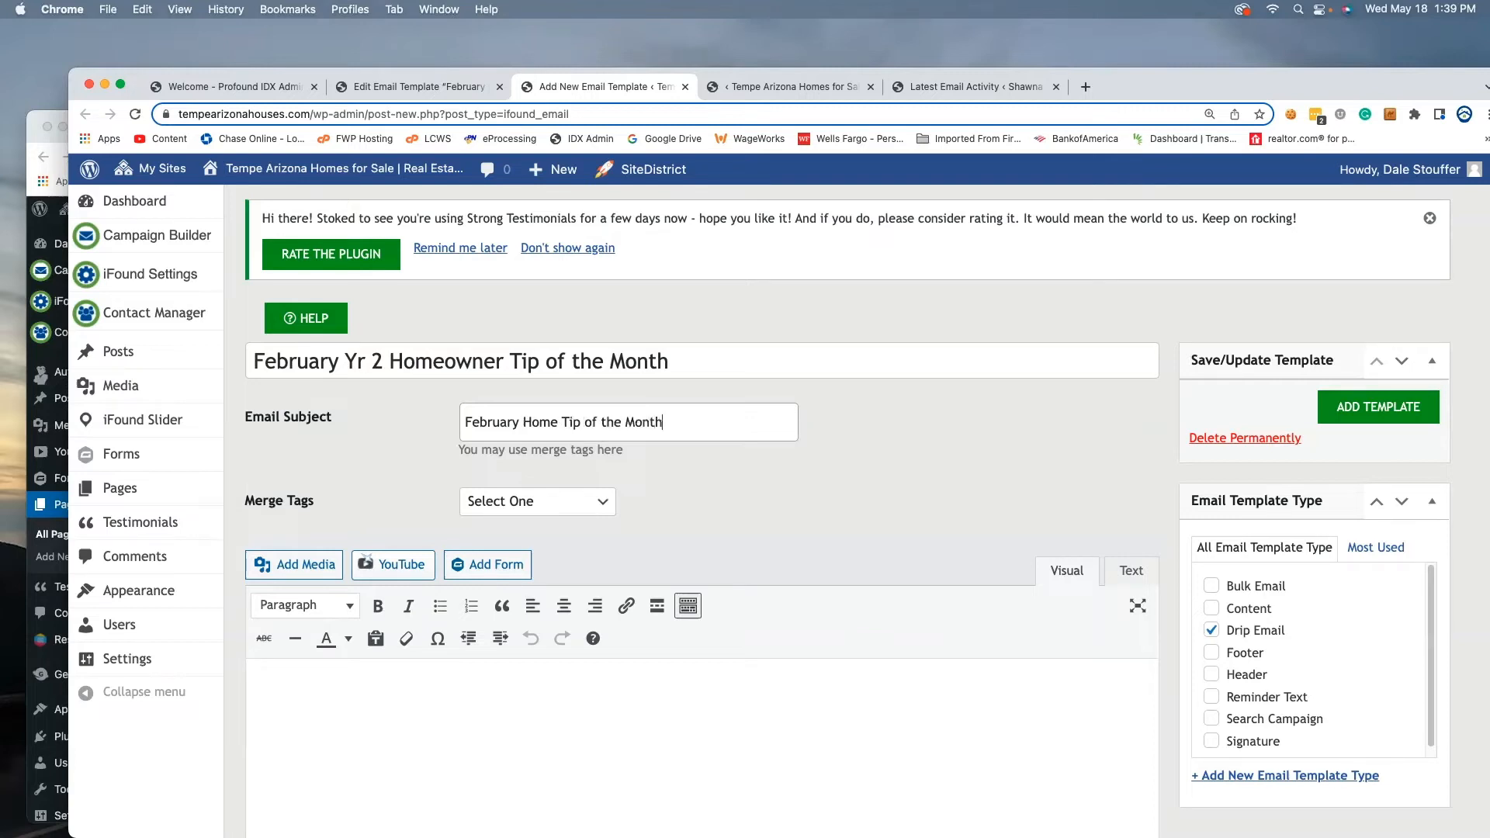
text( from Dale Stouffer)
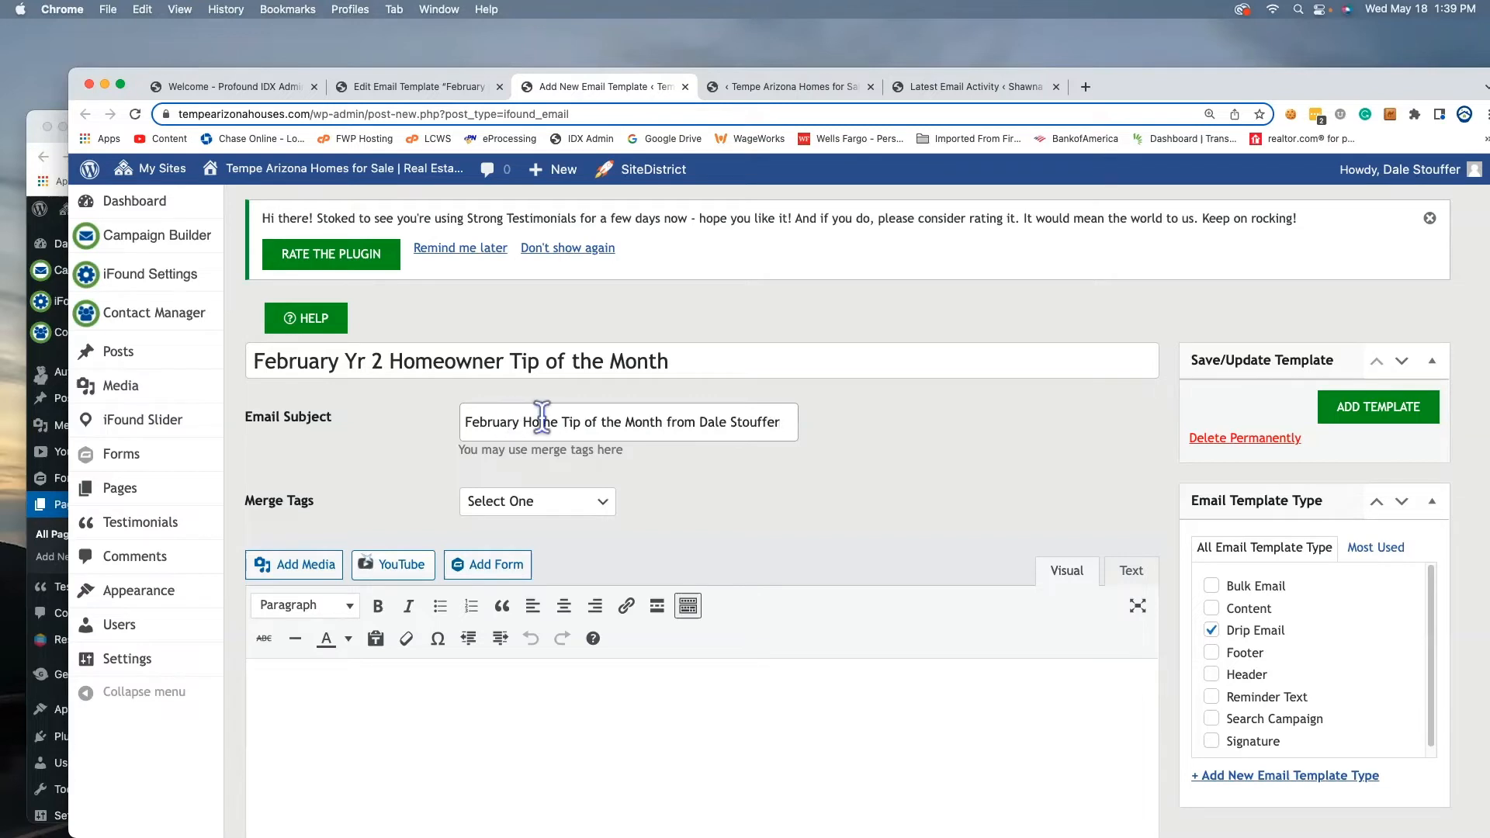
- Start the email body with the greeting "Hi {ContactFirstName}," using the ContactFirstName merge tag
scroll(543, 416, down, 3)
click(359, 465)
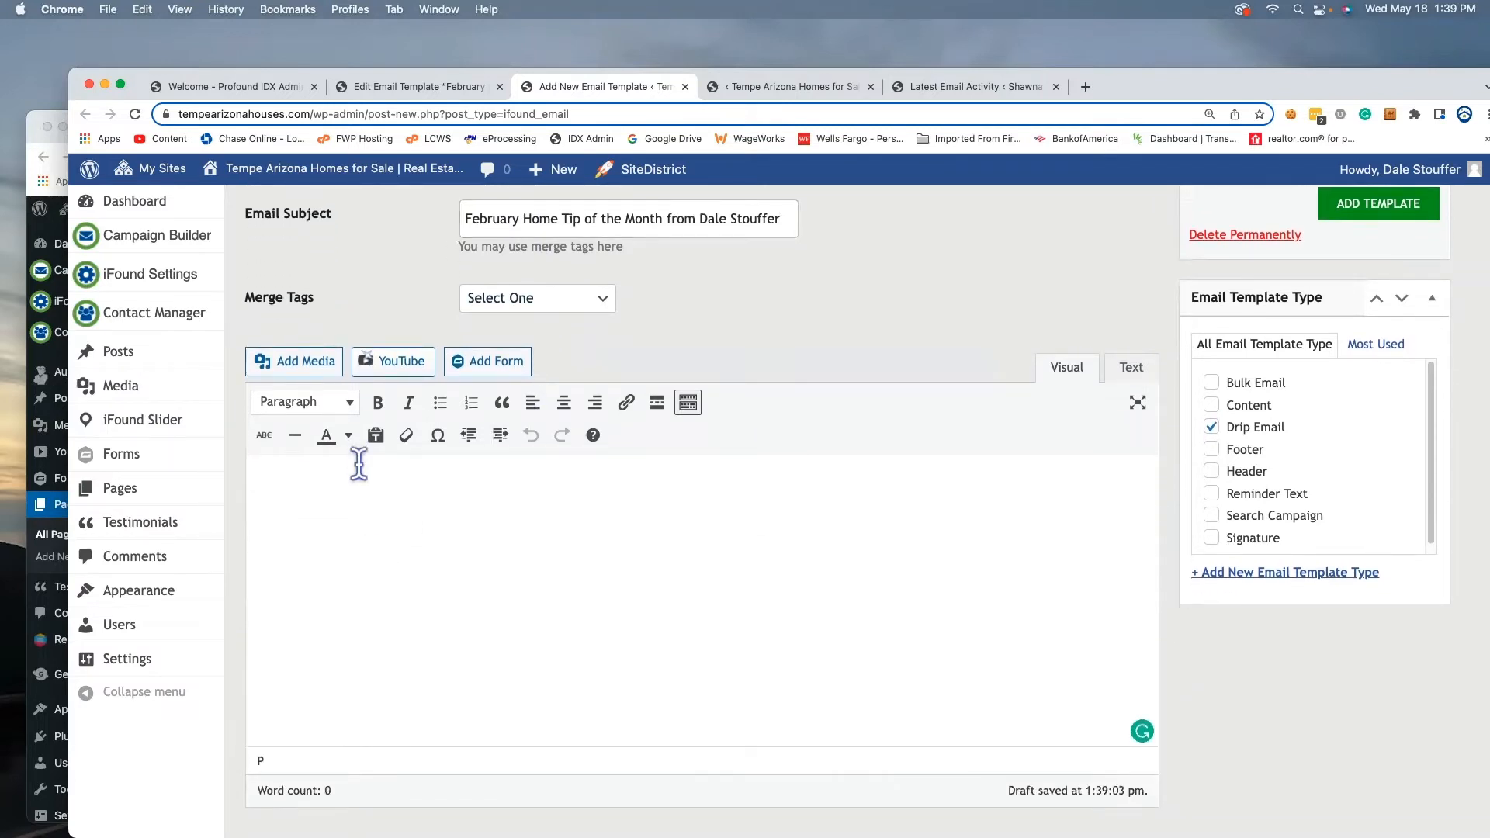
text(Hi)
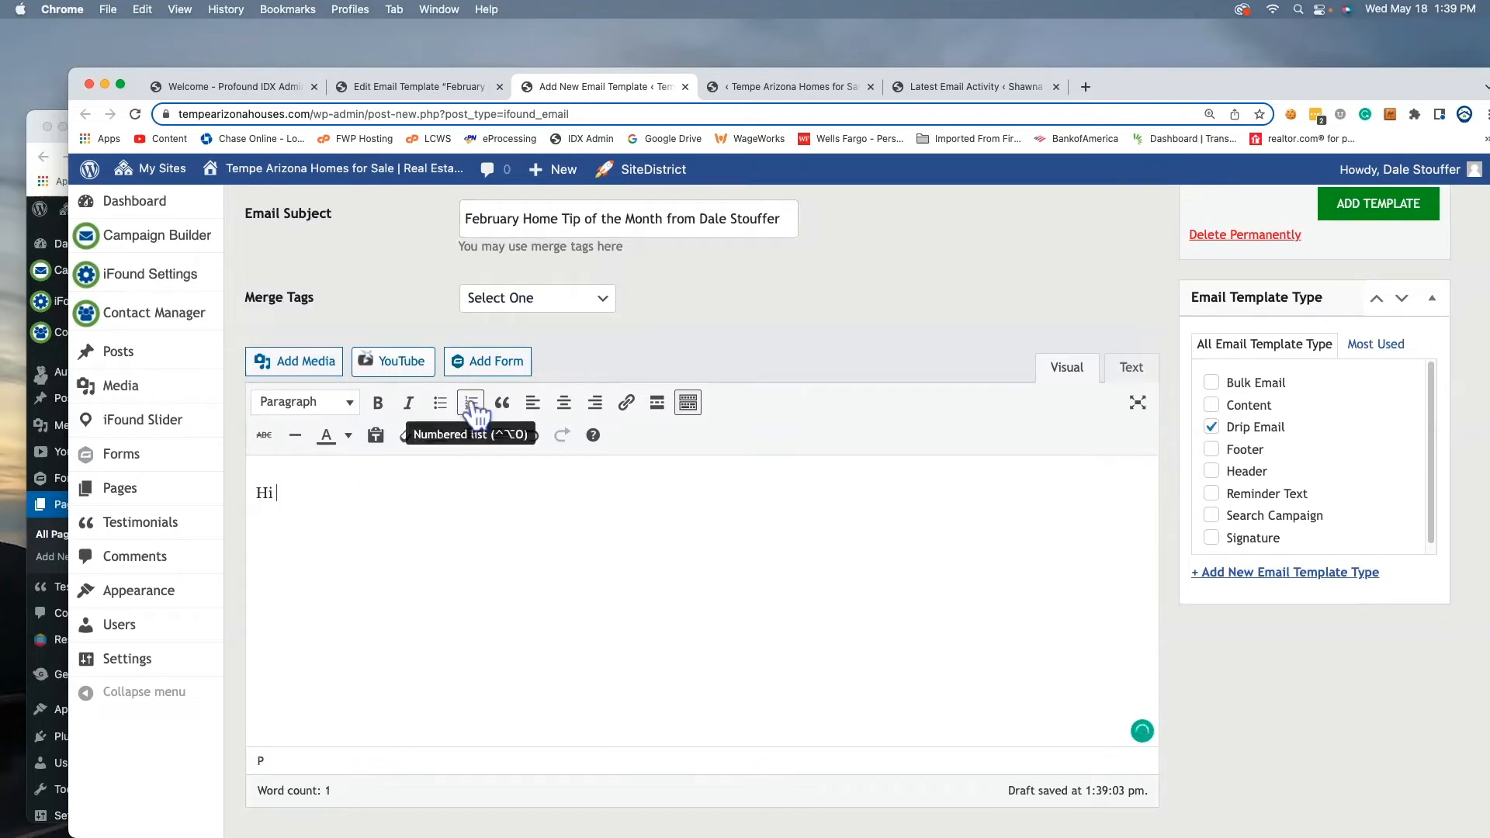
click(562, 304)
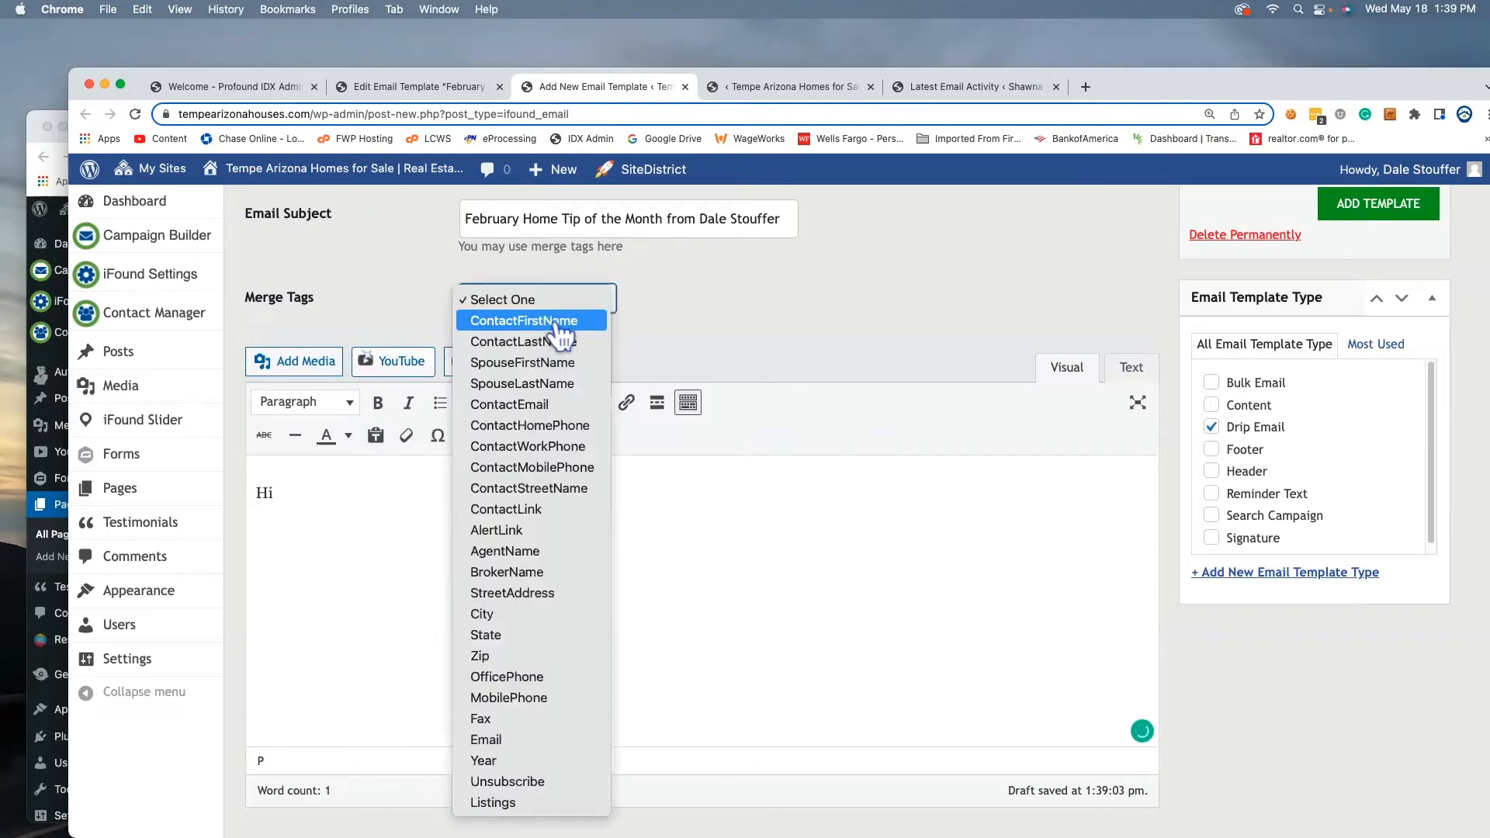
click(563, 320)
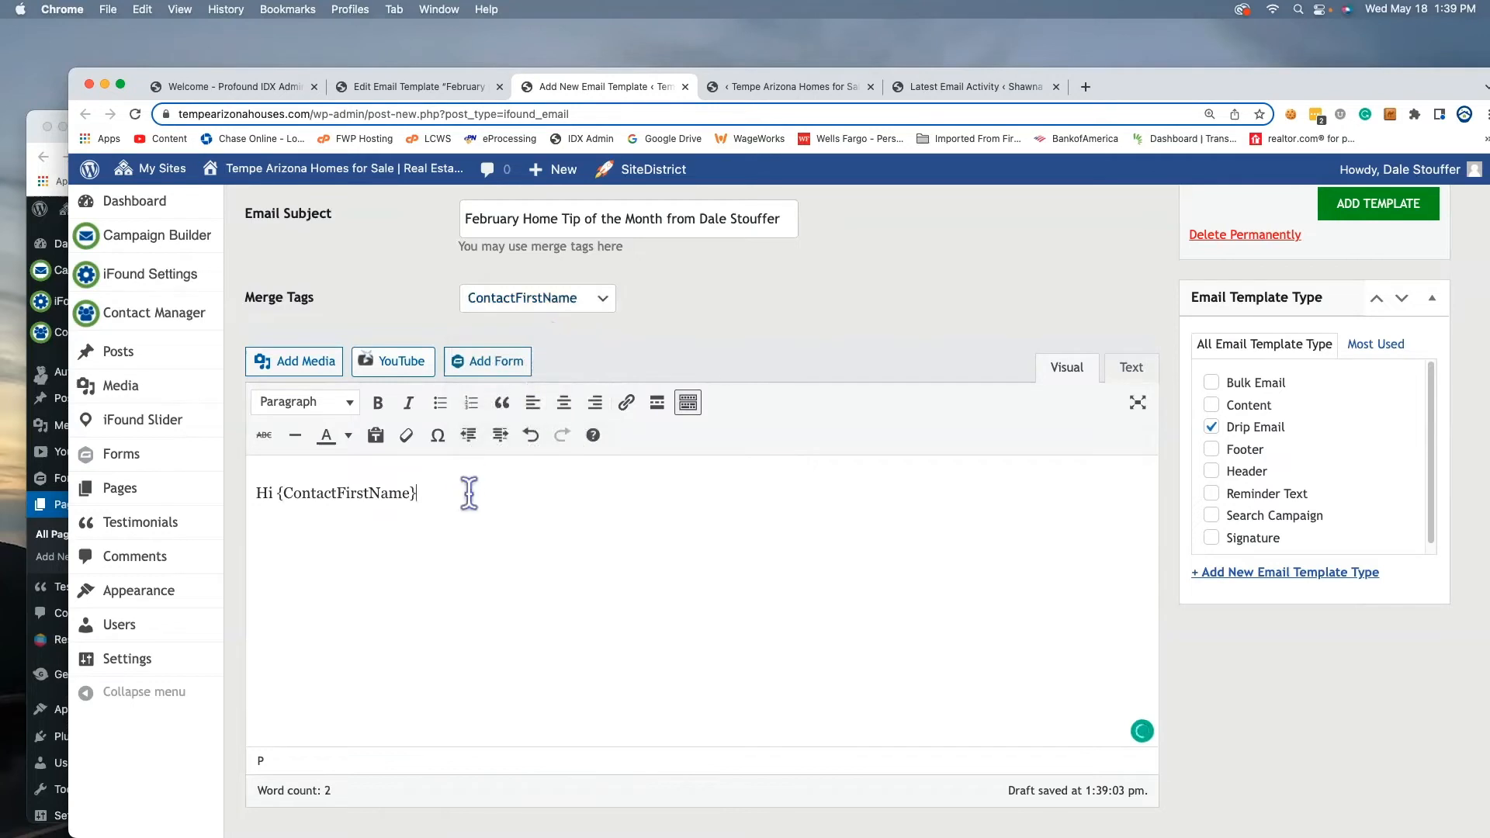
text(, )
- Begin a new paragraph below the greeting with "Happy Valentine's Day Month! Hope it's a good one."
text(Happy)
text( Valentines)
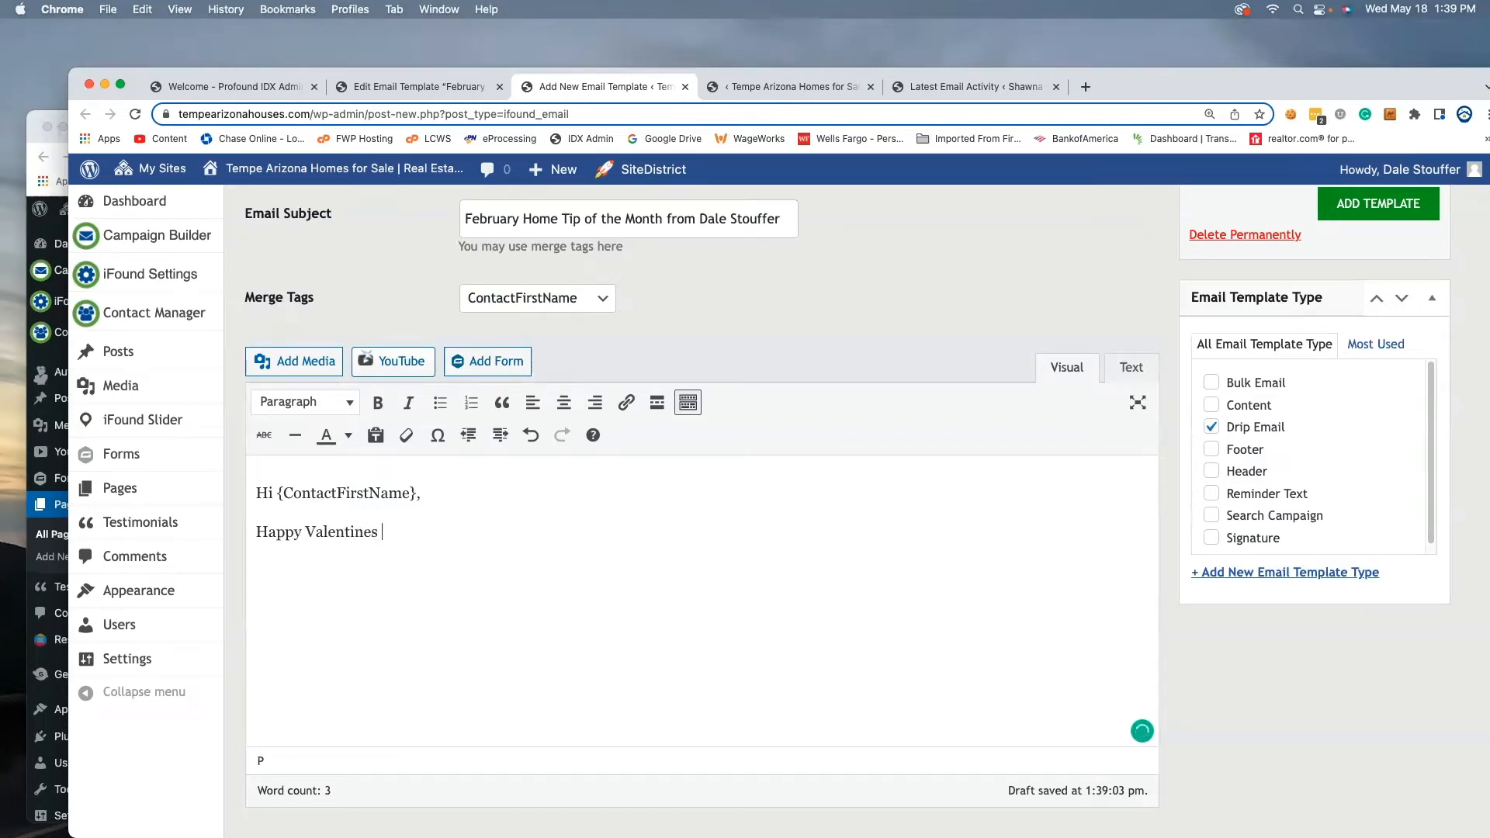
key(BackSpace)
text('s Day Month! Hope)
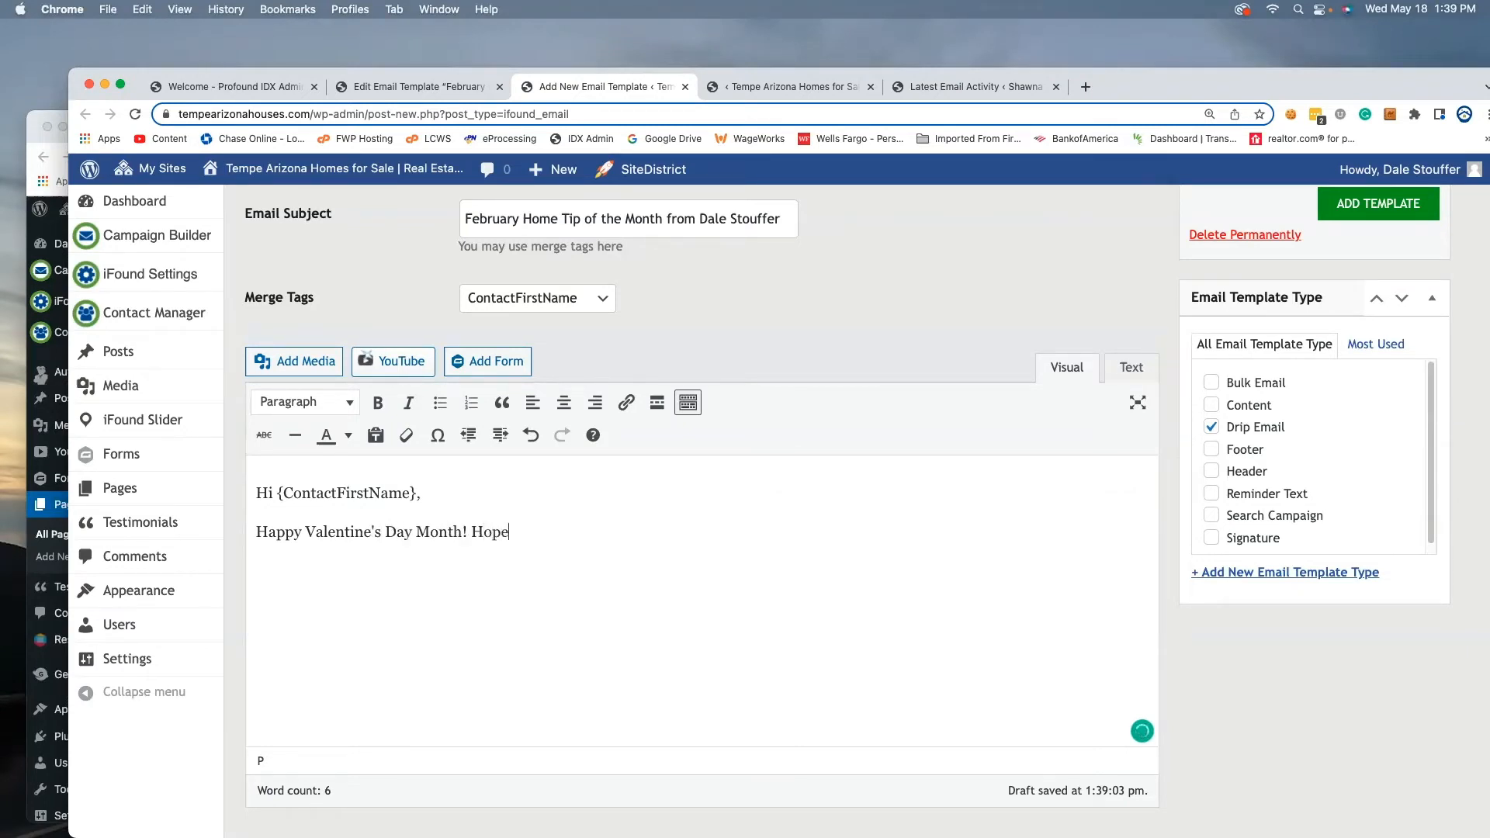
text( it's a good one. Ha)
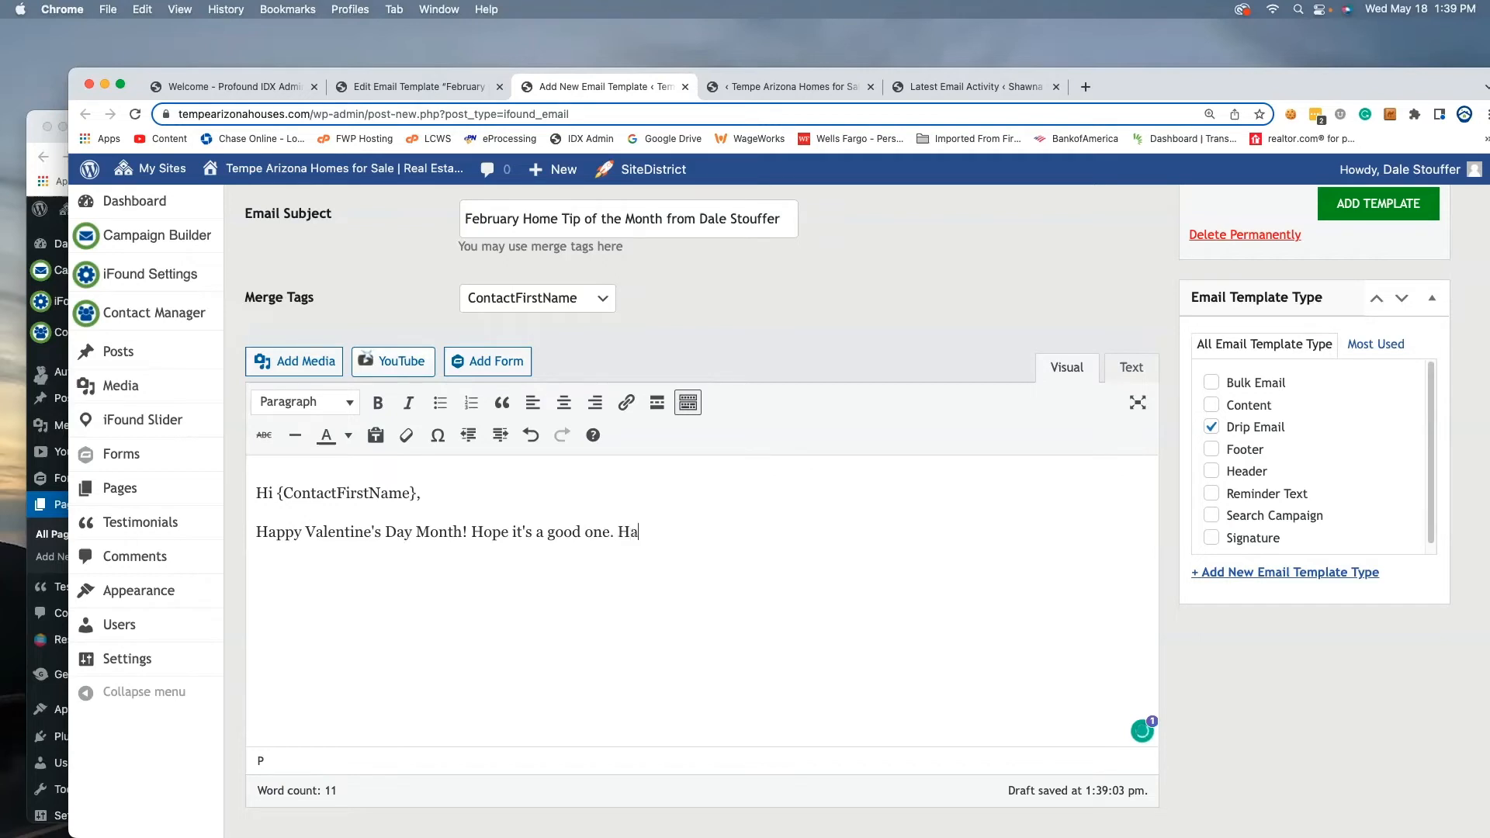
- Complete the paragraph with the question "Have you checked and/or replaced your smoke detector and CO2 detector batteries lately?"
text(ve you checked and/o)
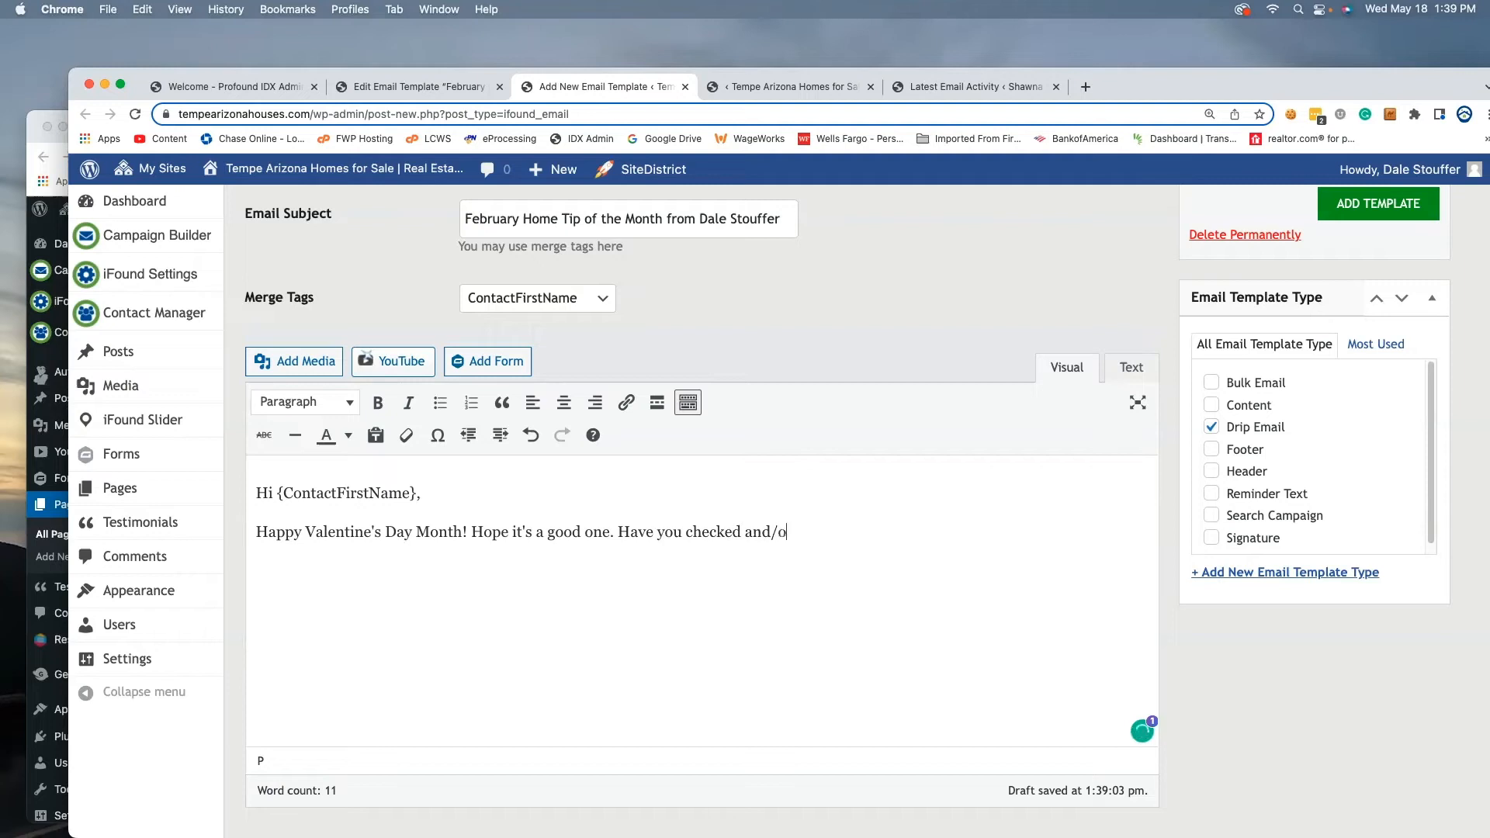
text(r replaced your smoke d)
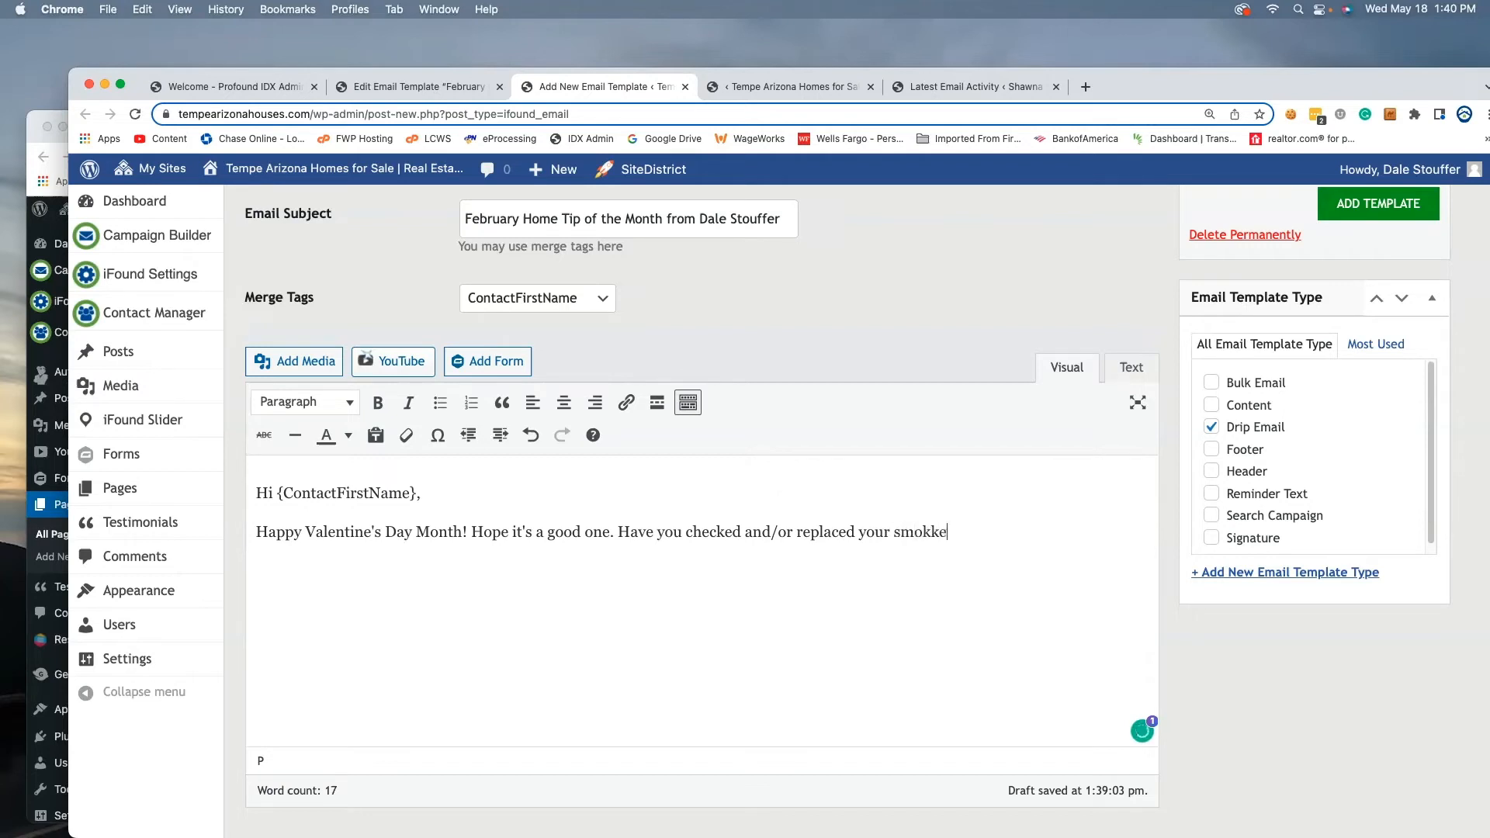
key(BackSpace)
text(detector and CO)
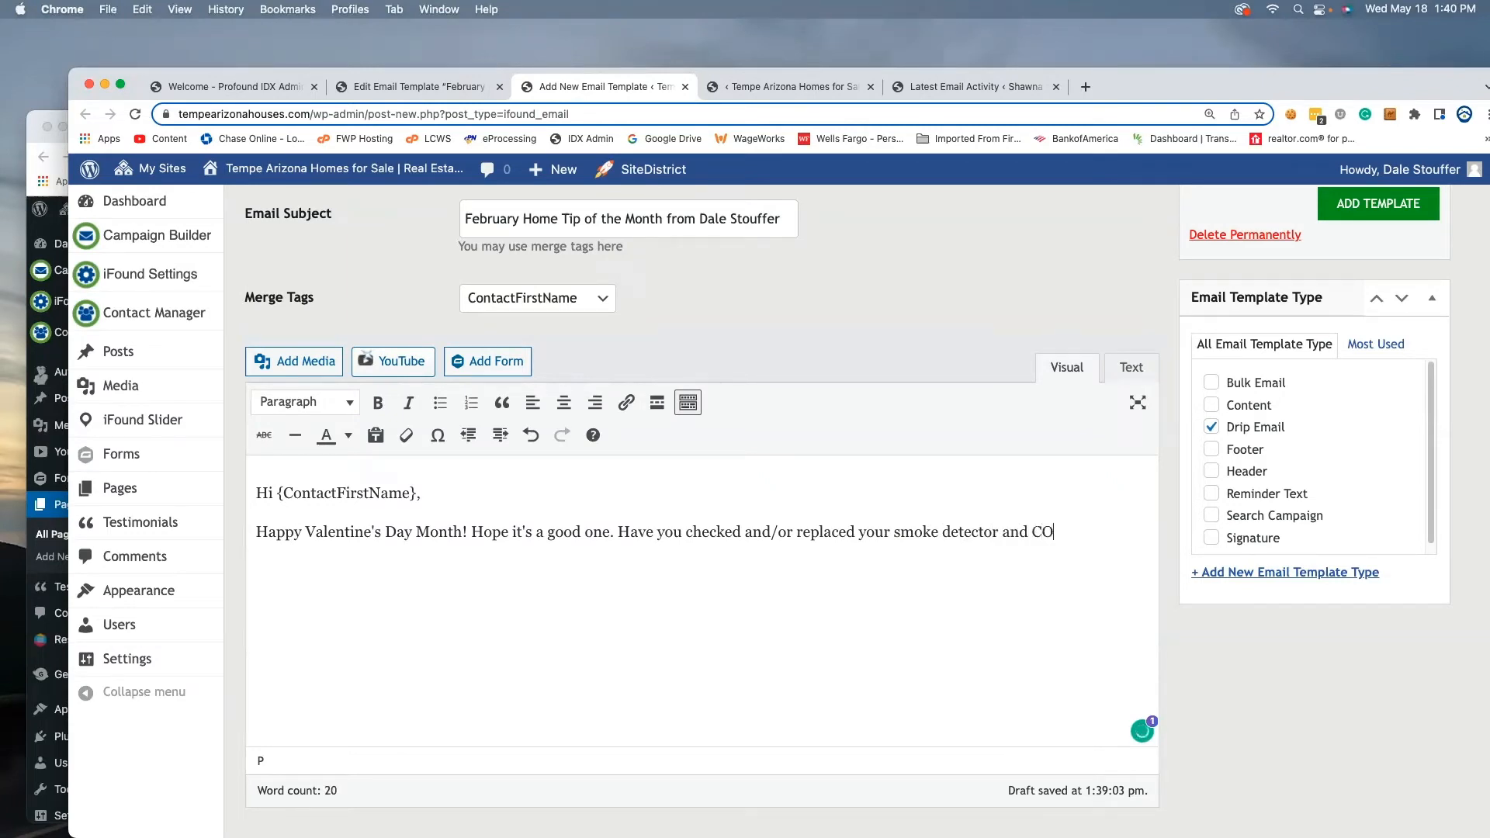
text(2 detector batteries lately)
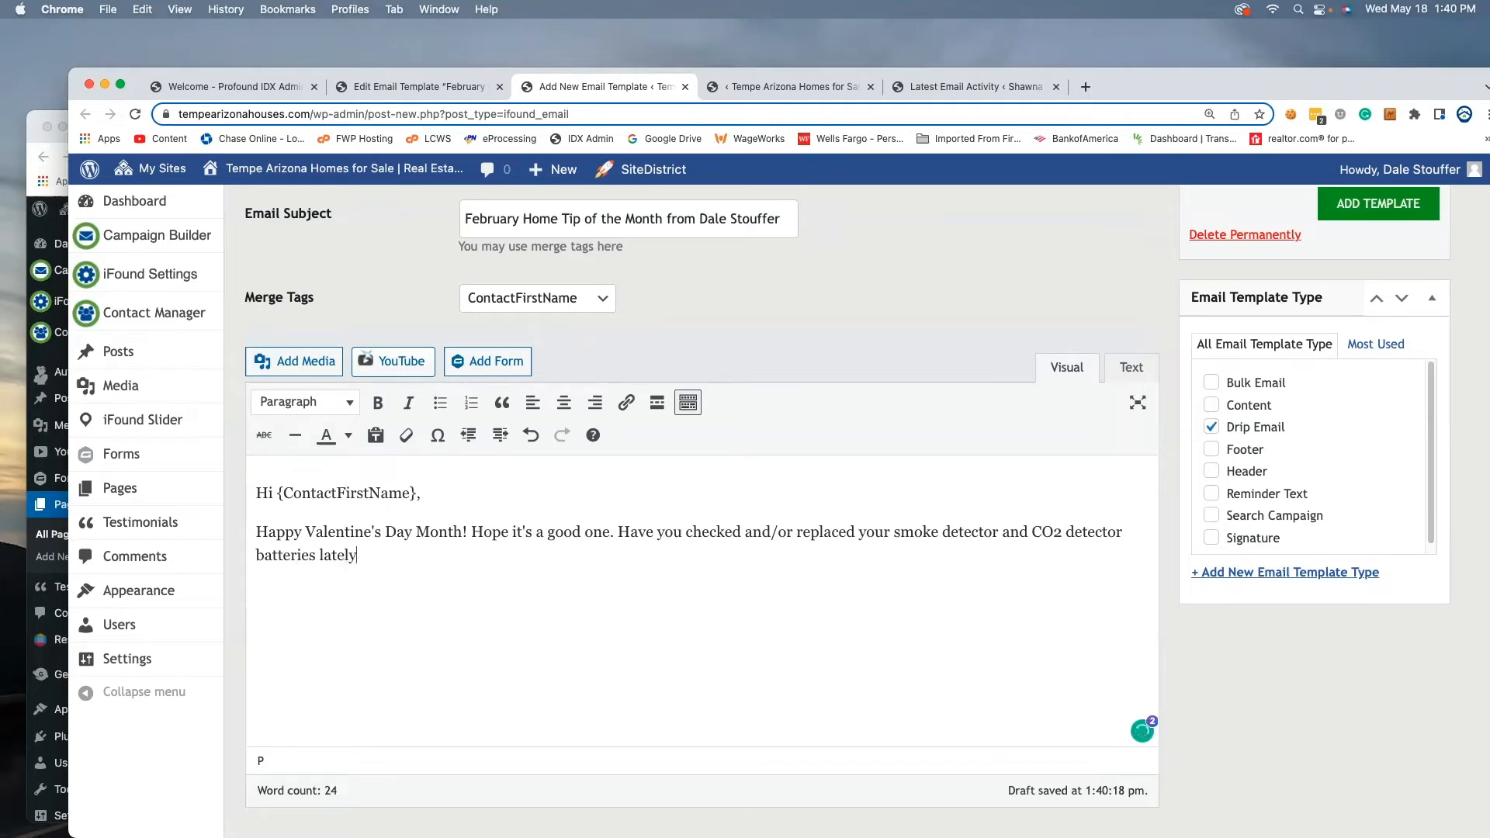
text(.?)
- Publish the February Yr 2 Homeowner Tip of the Month template and review its saved body text
scroll(1381, 346, up, 3)
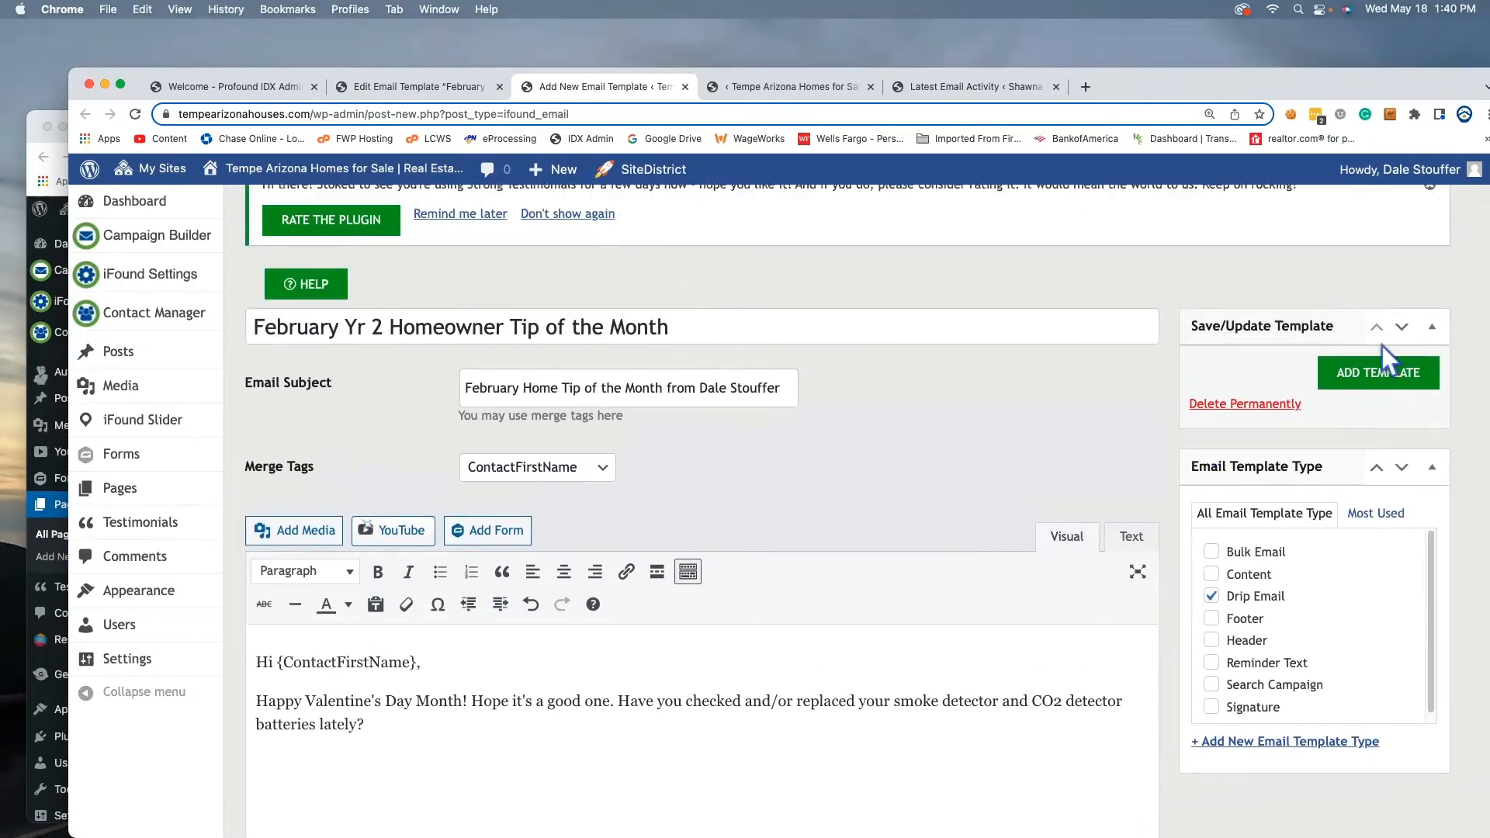
click(1380, 382)
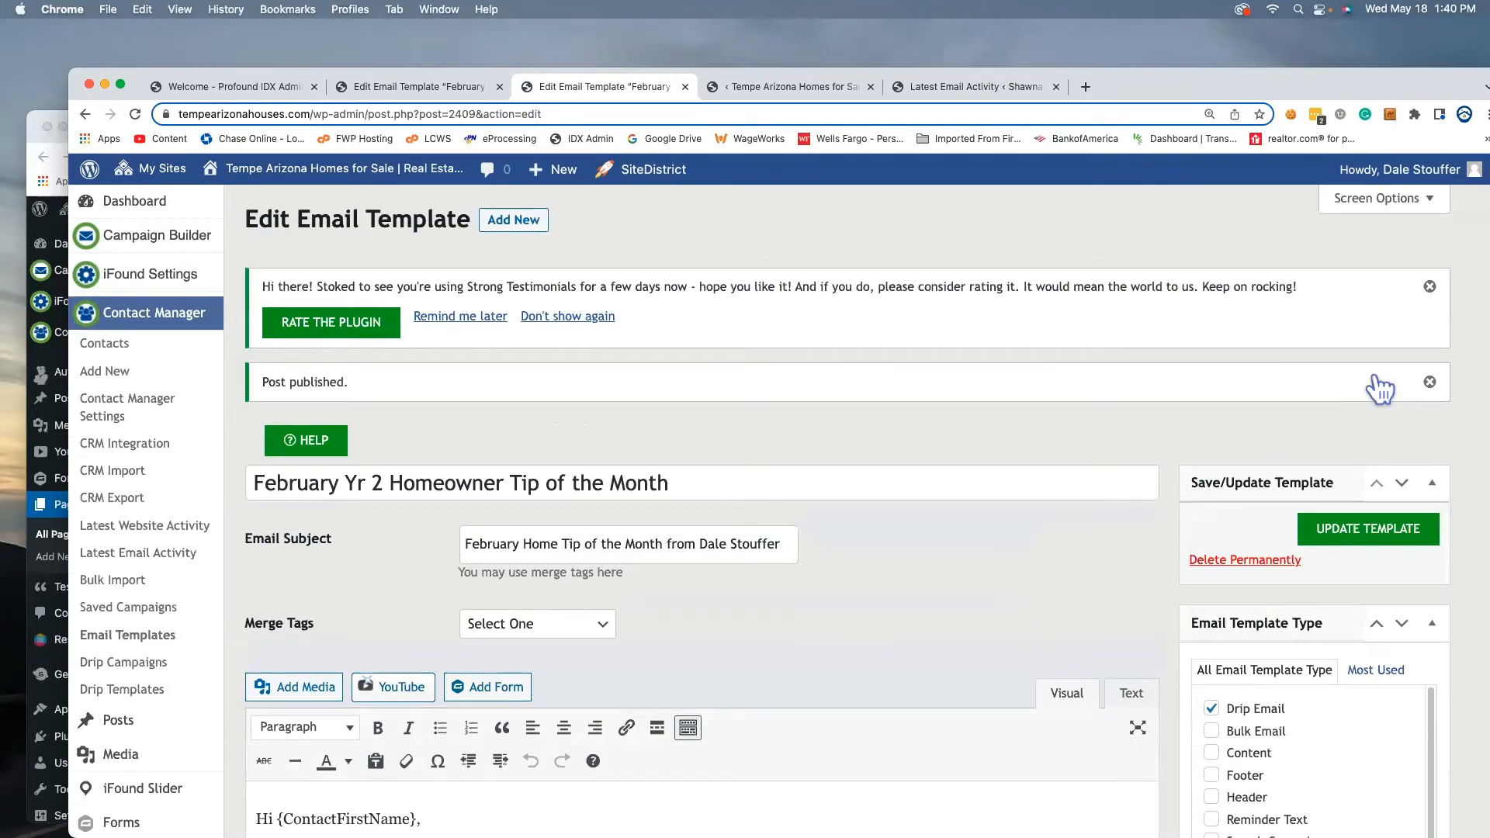
scroll(935, 545, down, 4)
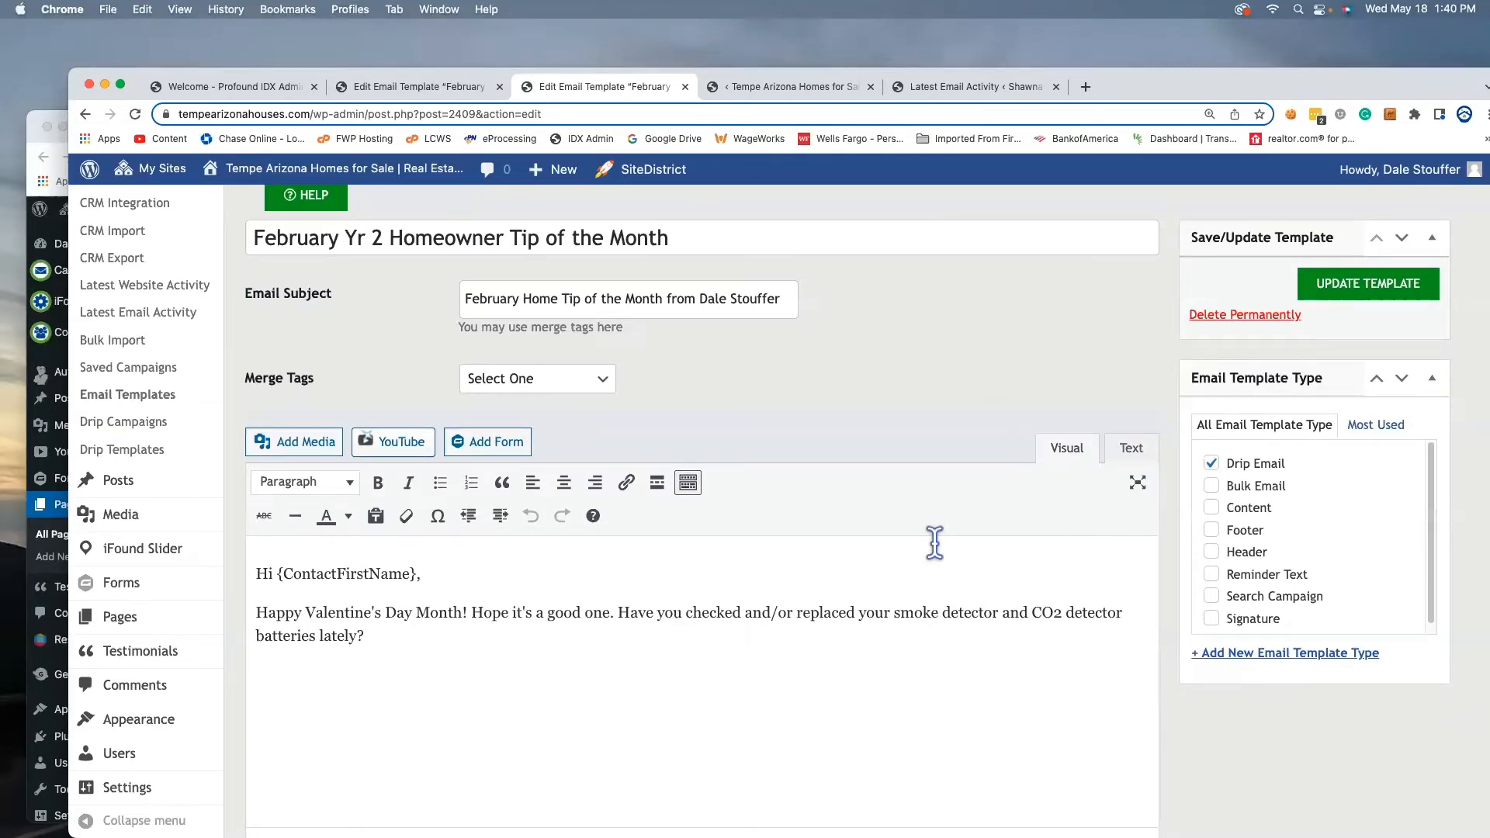
scroll(934, 544, up, 3)
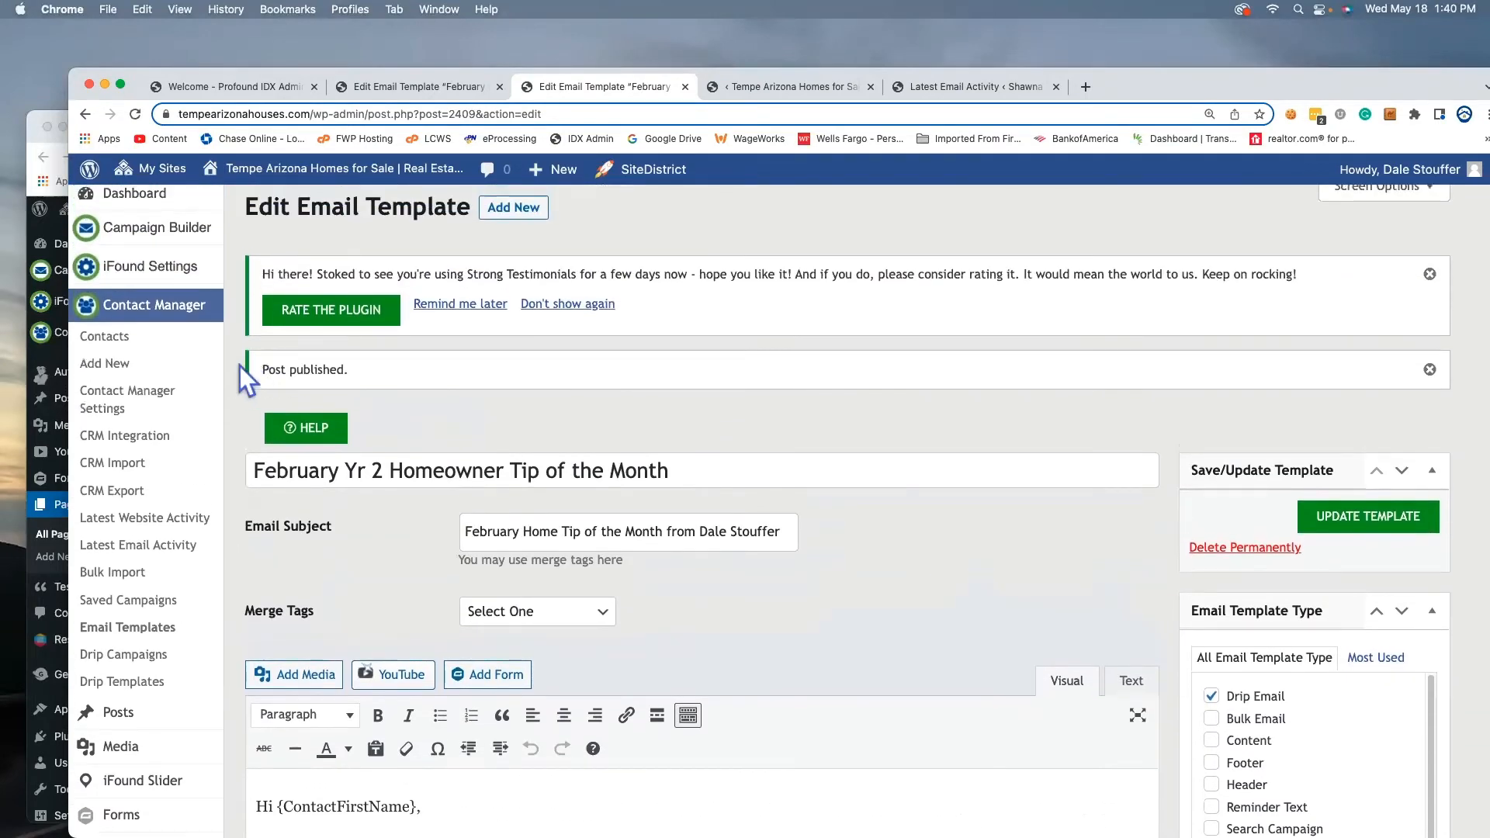
- Look through the first three pages of the email templates list for the new February Yr 2 template and the Restart Content Drip Campaign template
click(148, 632)
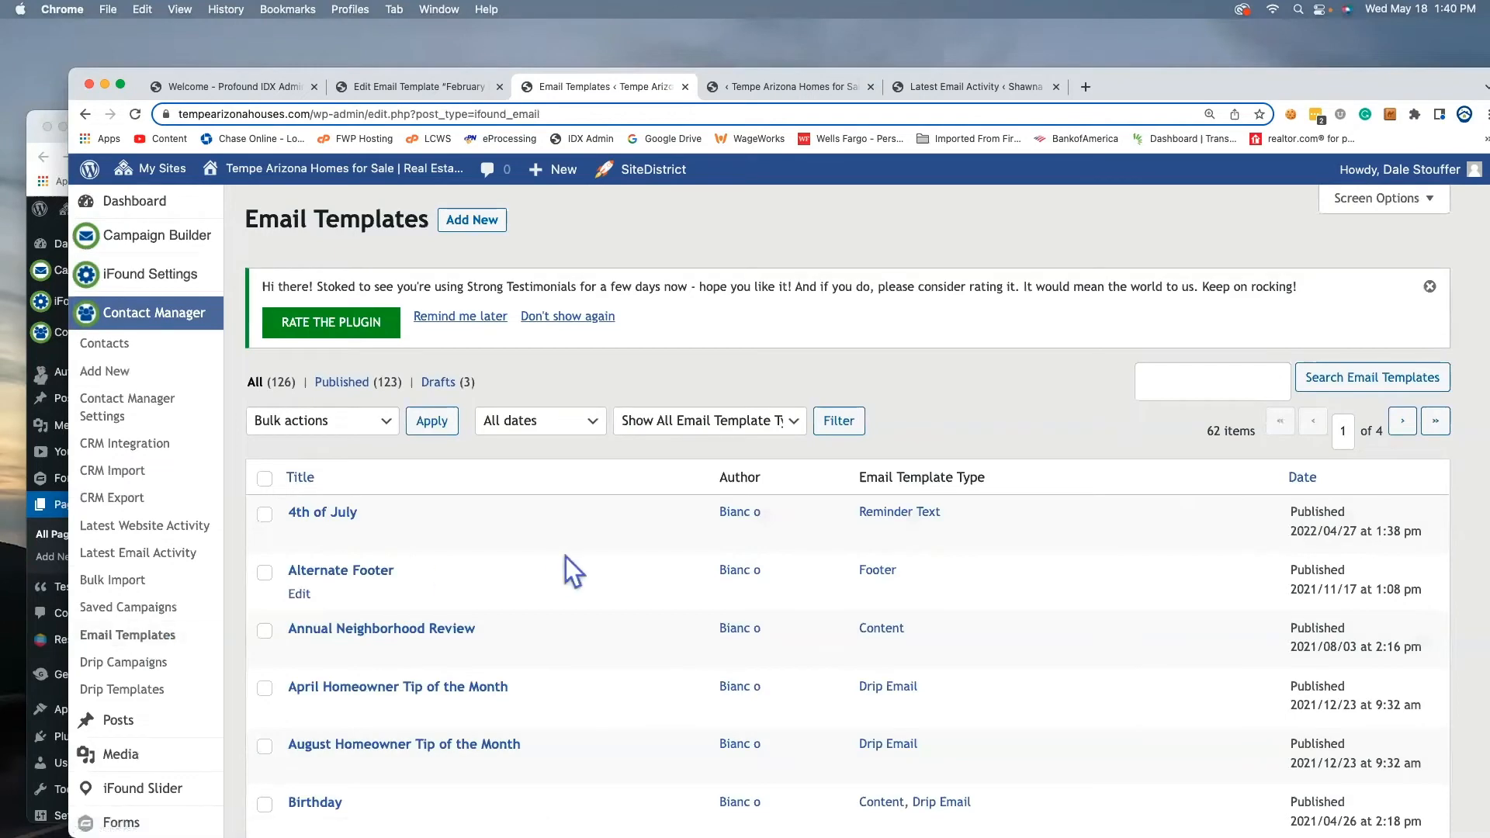
scroll(566, 557, down, 3)
scroll(573, 572, down, 5)
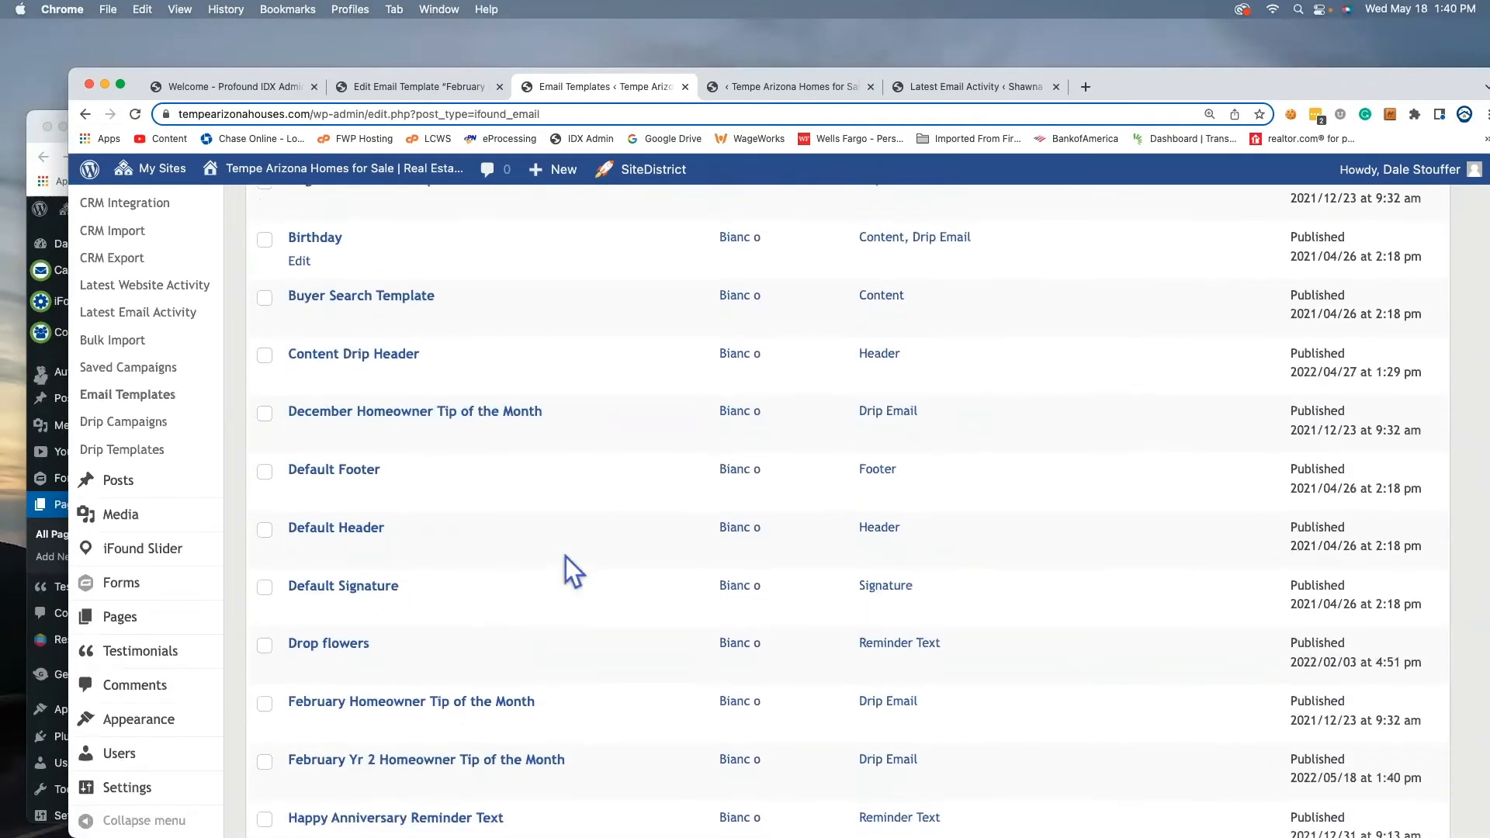
scroll(566, 557, down, 5)
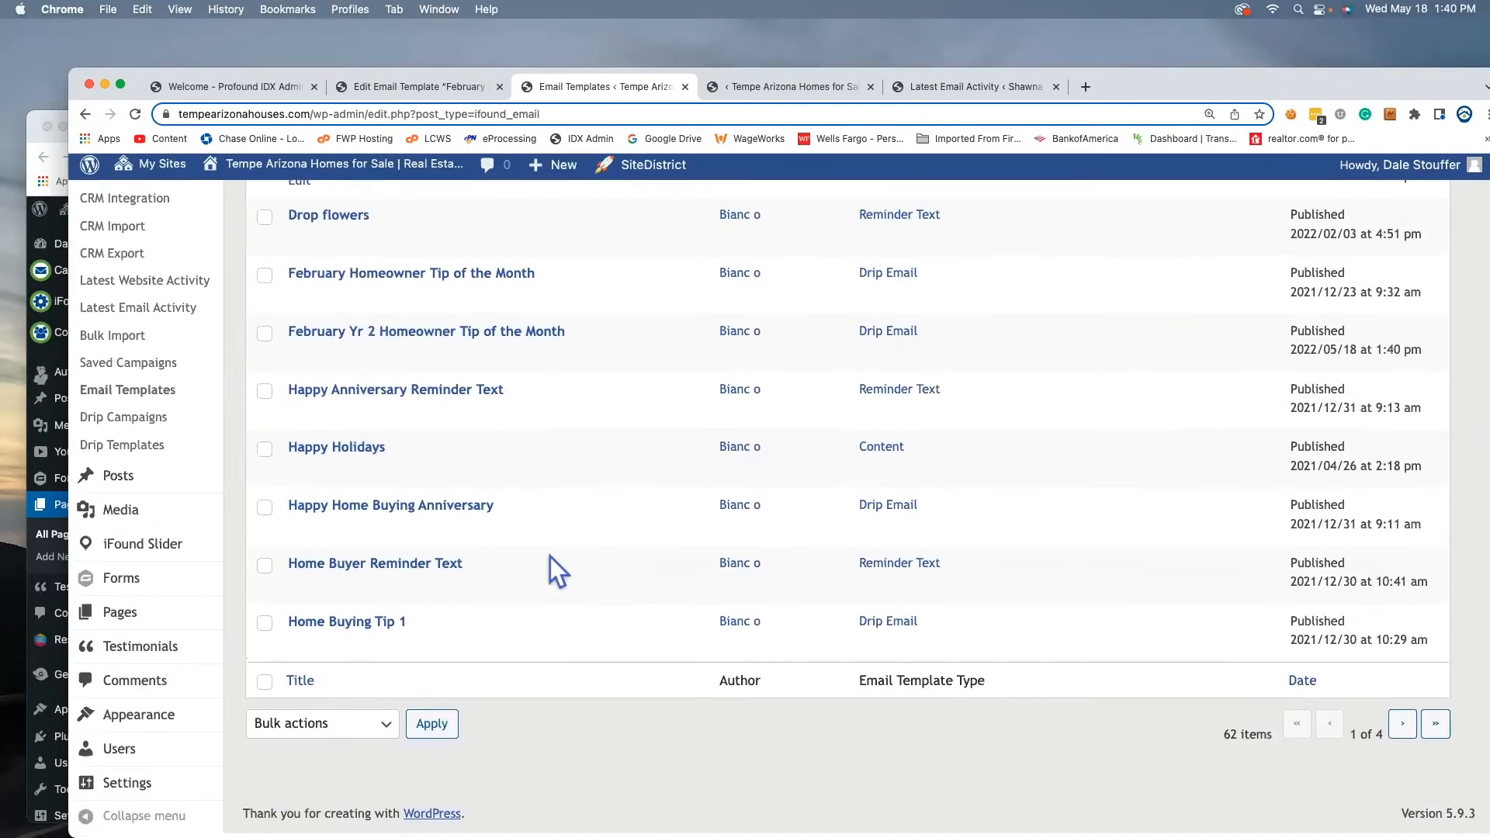
click(1403, 728)
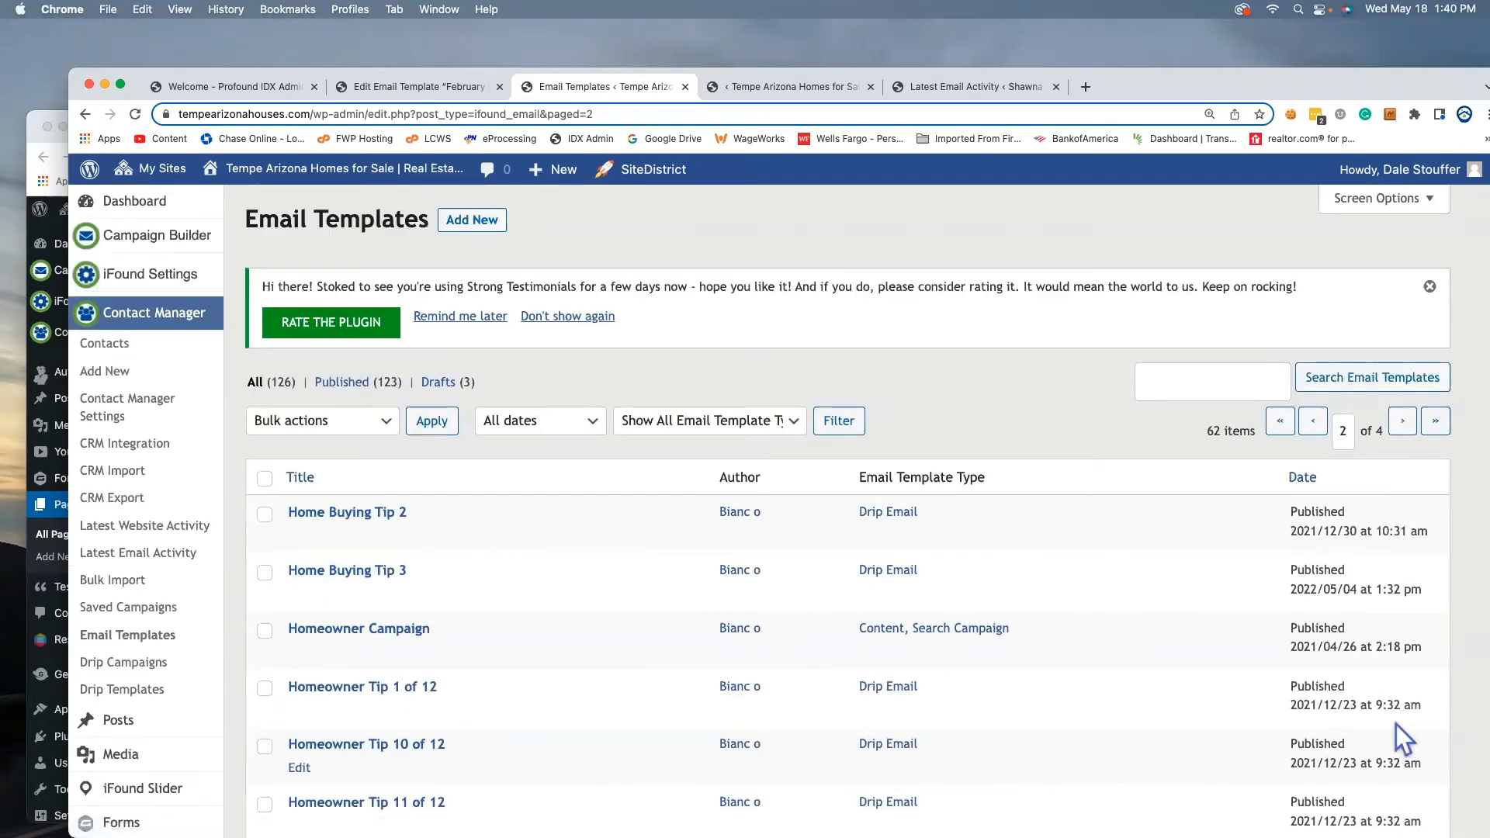
scroll(1003, 590, down, 12)
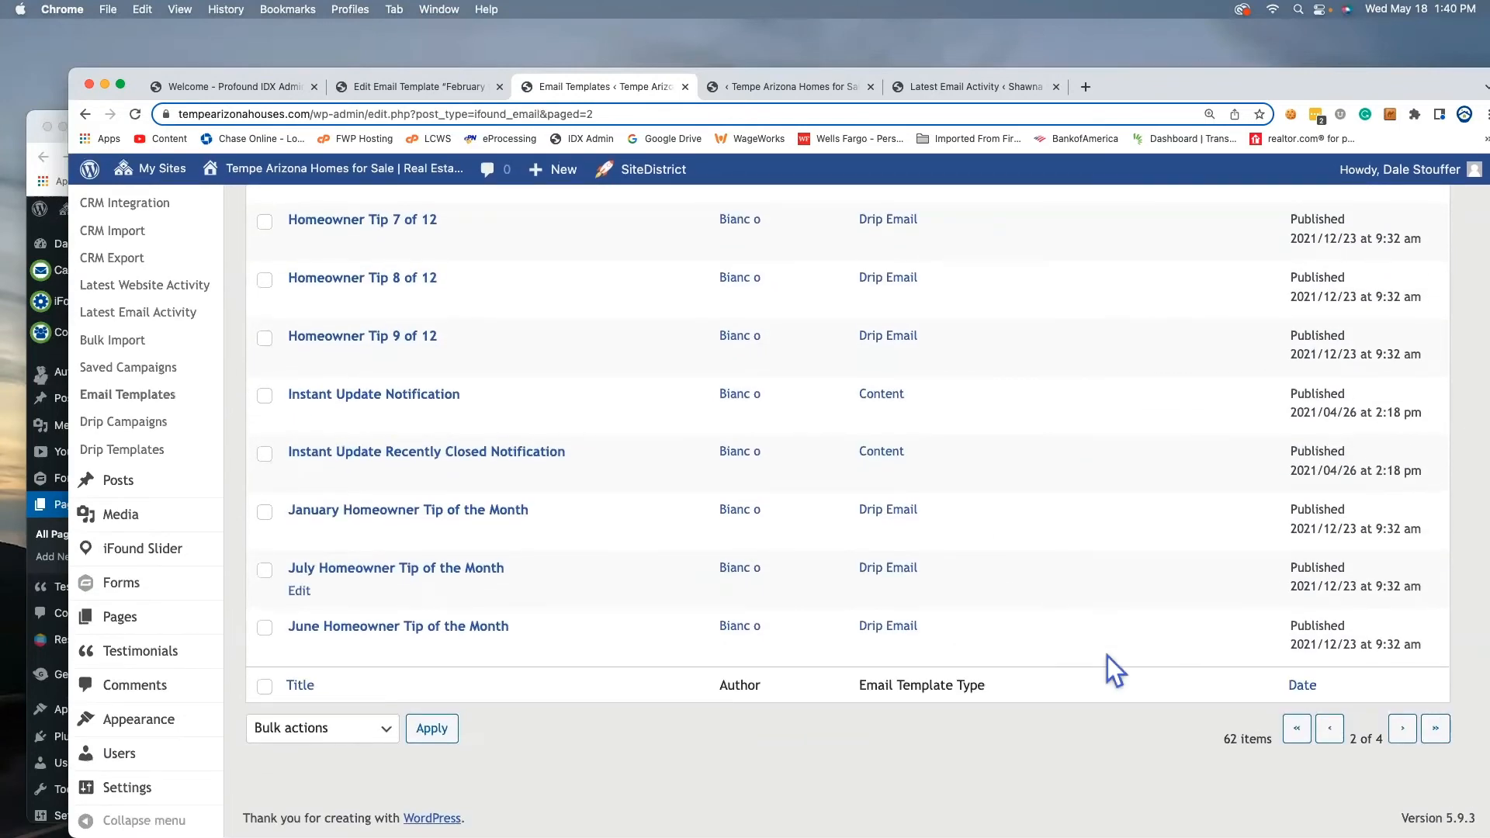
click(1405, 724)
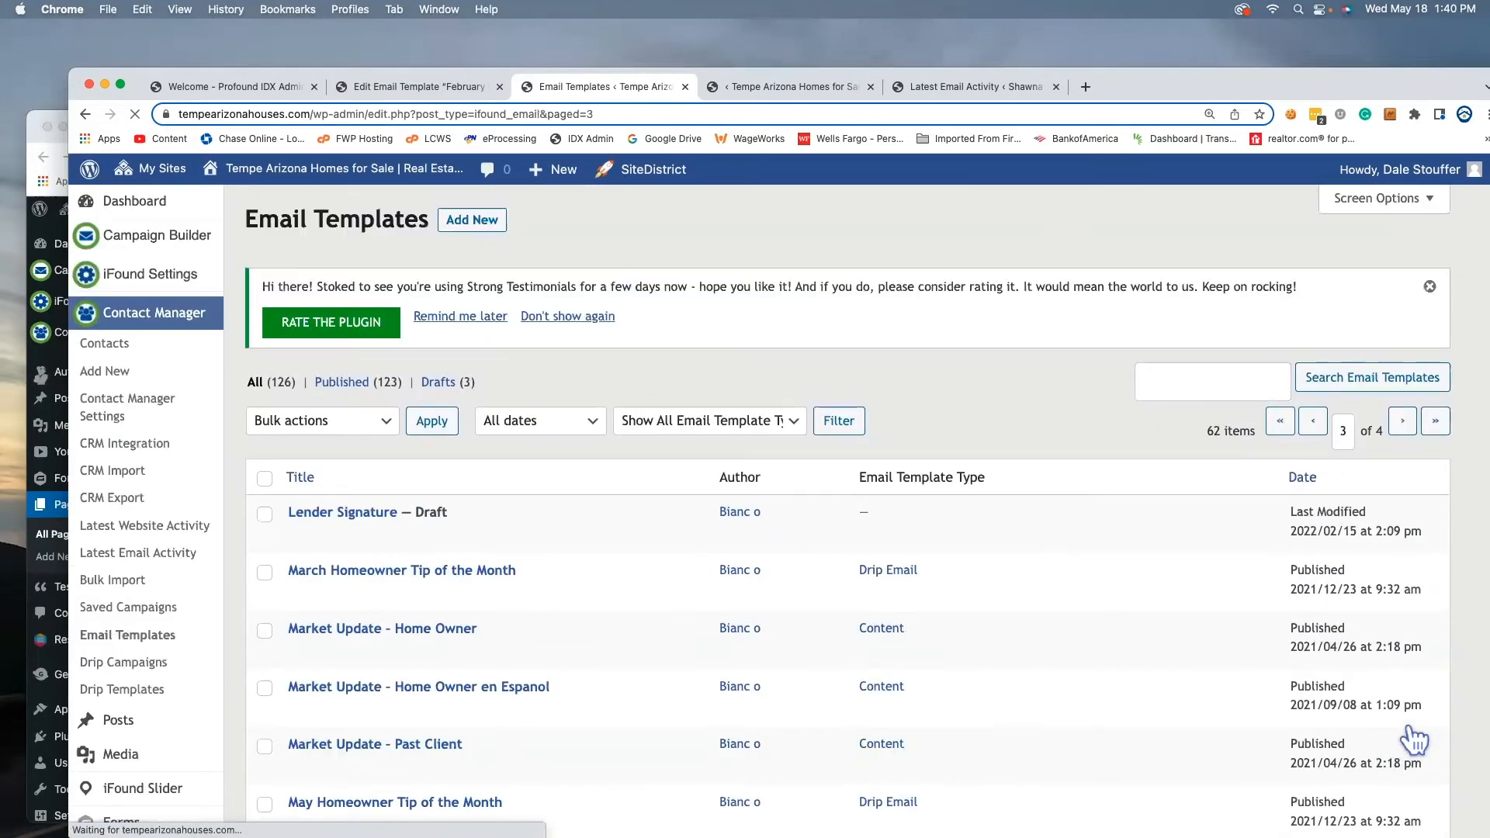
scroll(965, 641, down, 10)
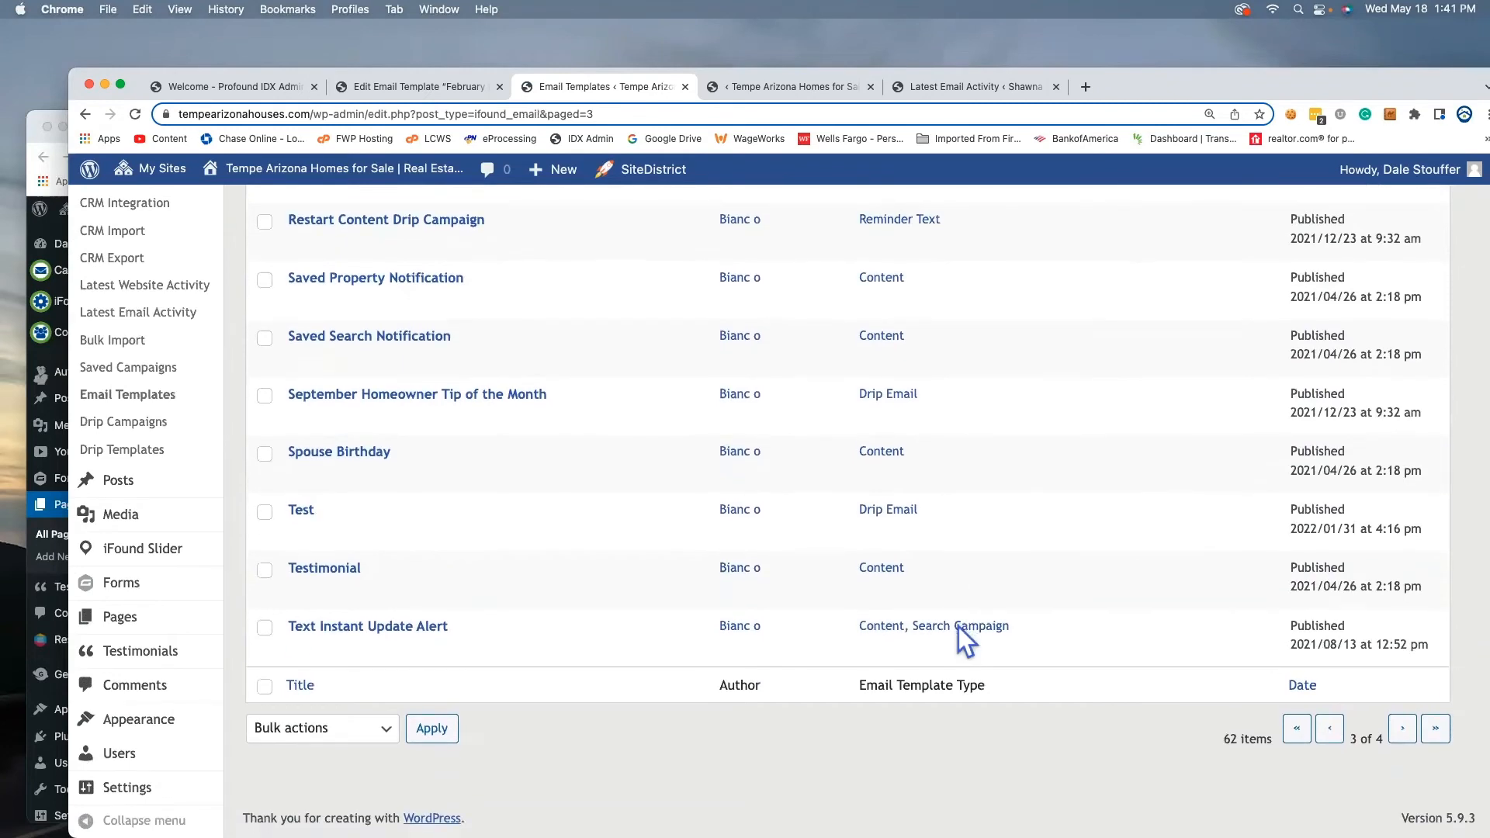
scroll(959, 628, up, 6)
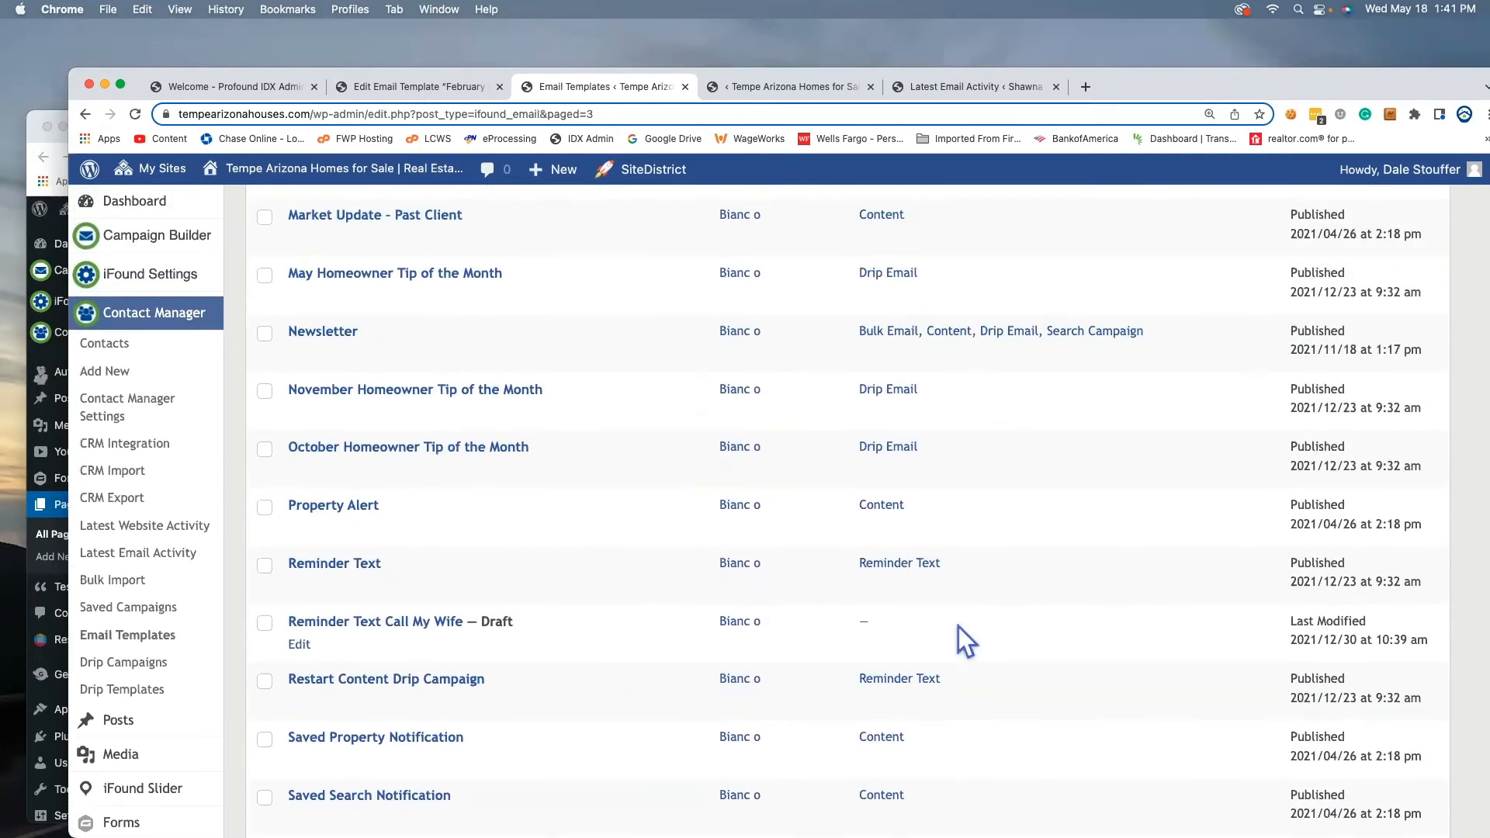
scroll(958, 627, down, 3)
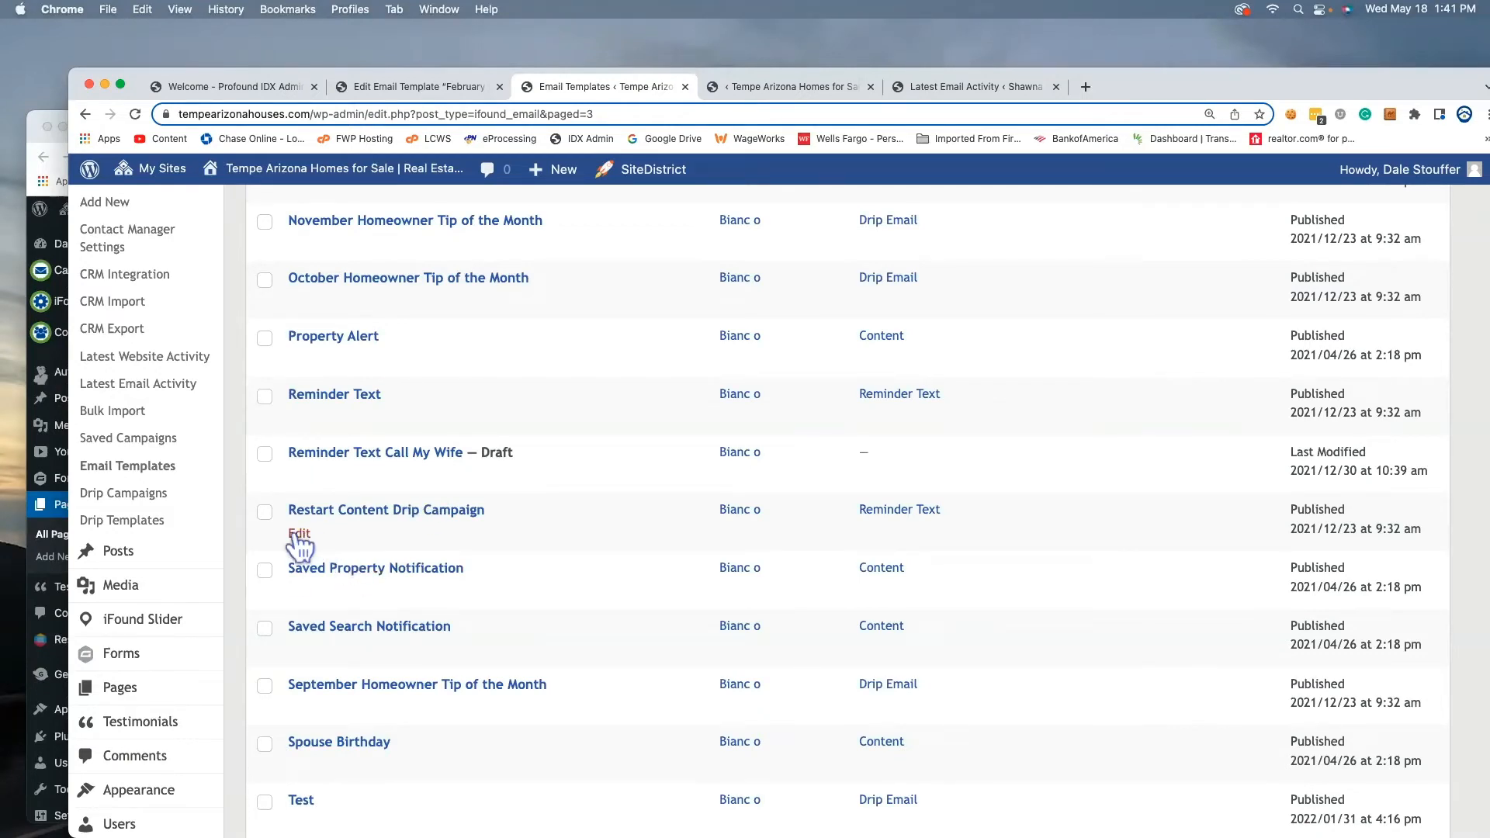
- Open the Restart Content Drip Campaign template for editing and examine its template type and body text with contact merge tags
click(299, 534)
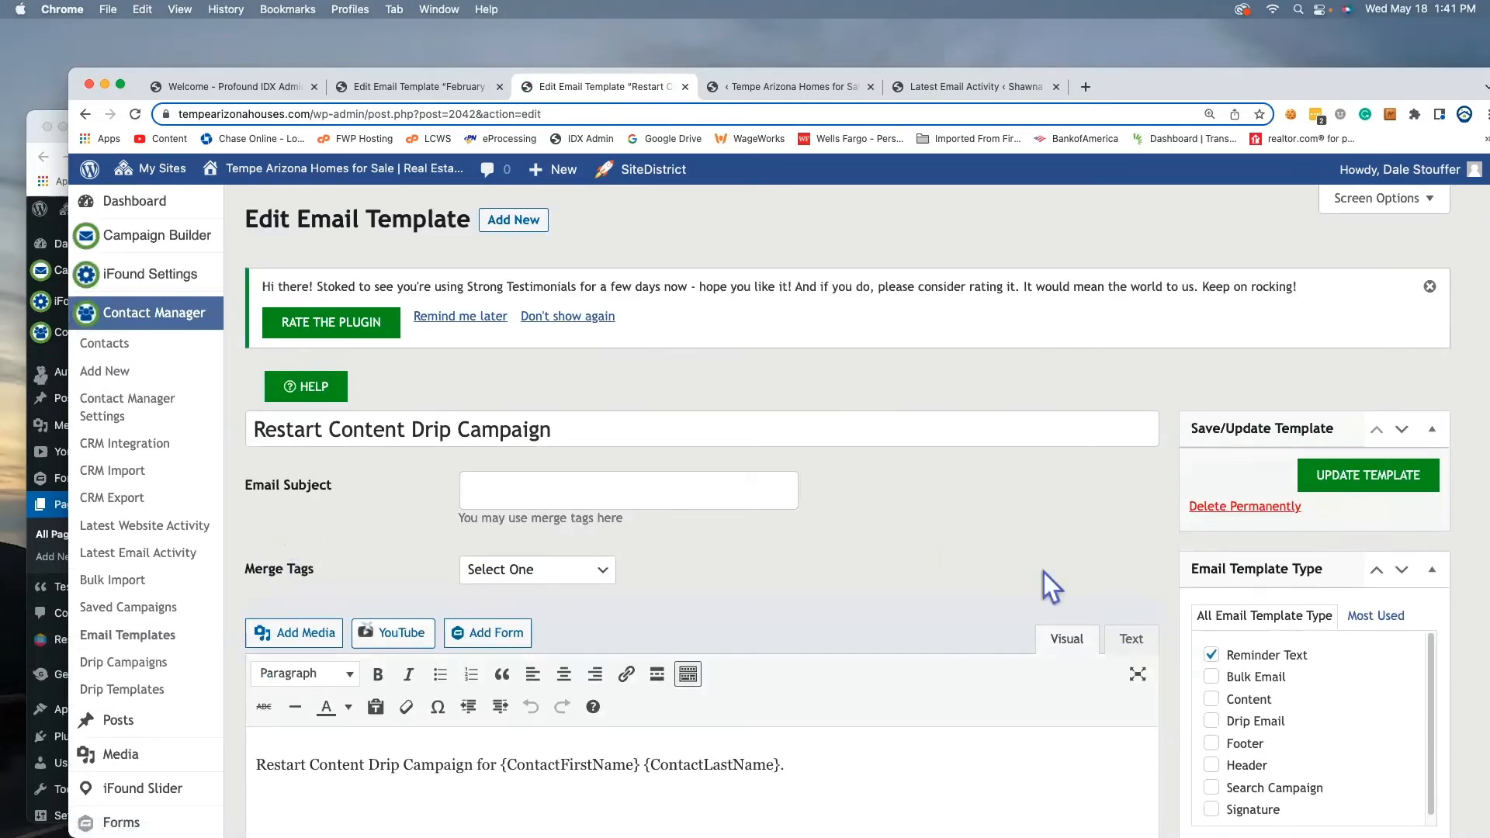
scroll(1167, 556, down, 3)
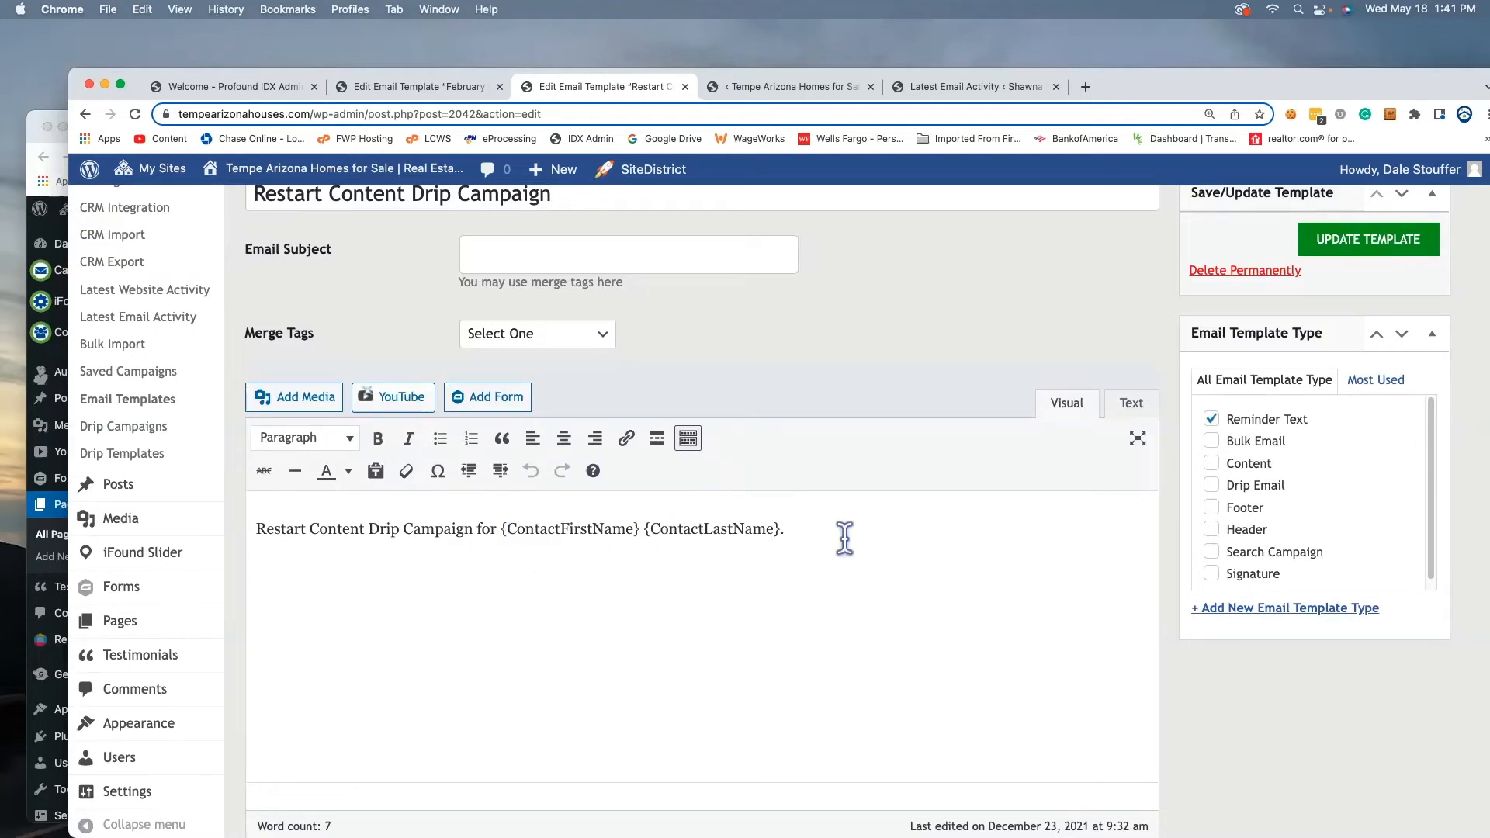
scroll(844, 538, up, 3)
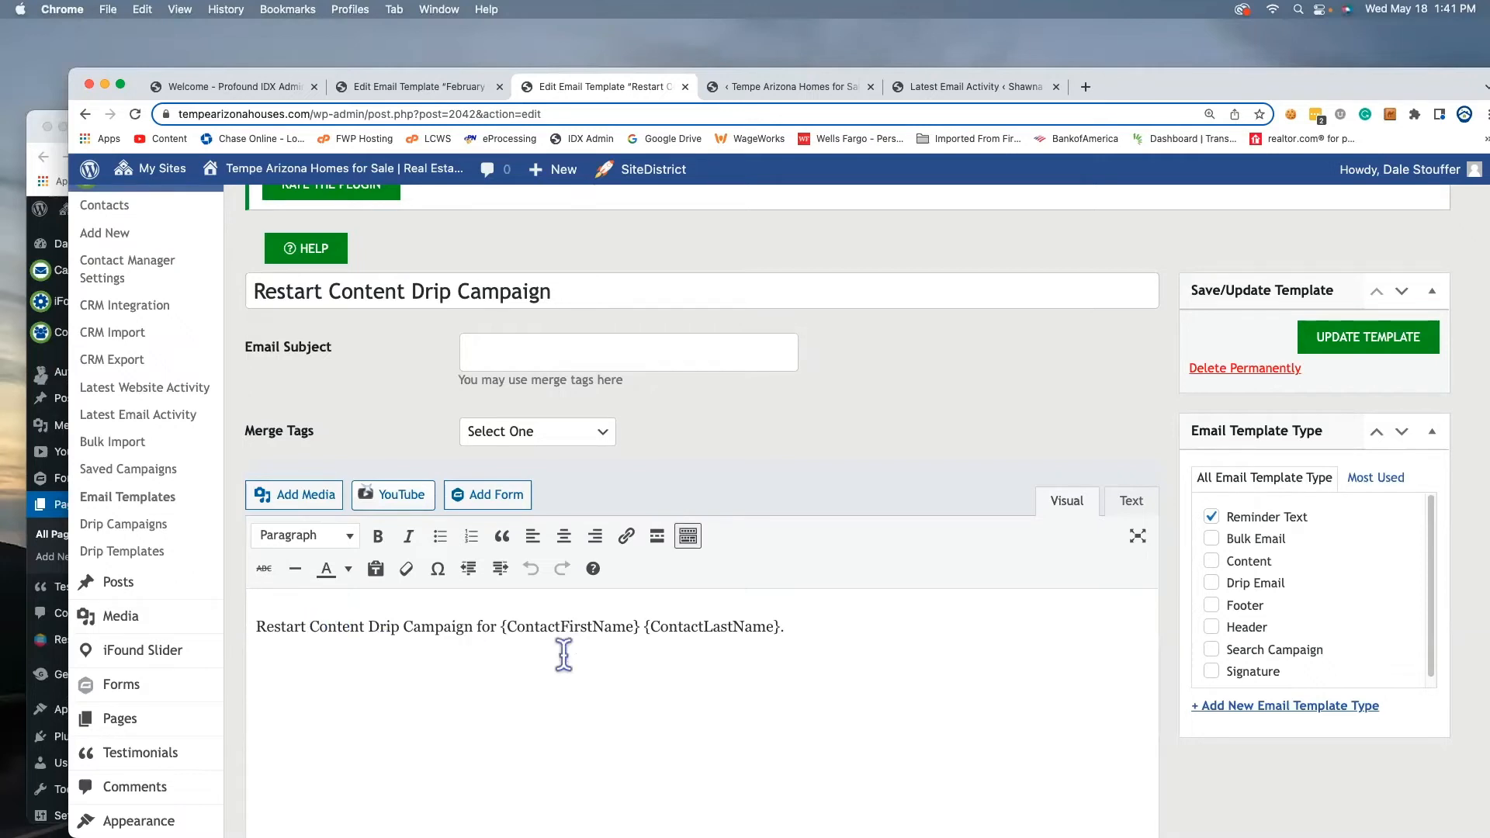
- Try adding "Month Specific" before "Content Drip Campaign" in the reminder text, and delete the added words again
text(Mon)
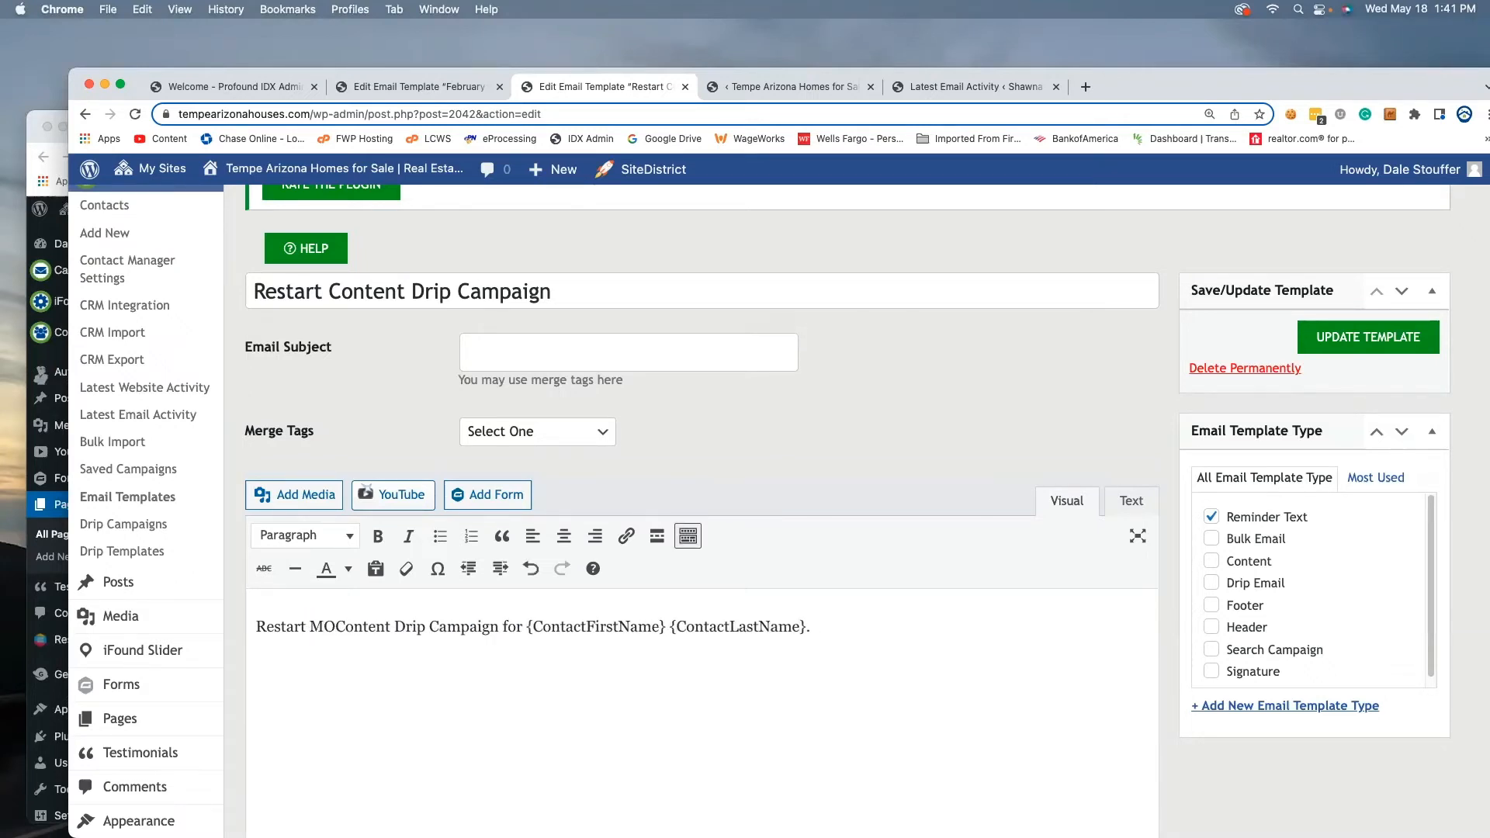
text(th Speci)
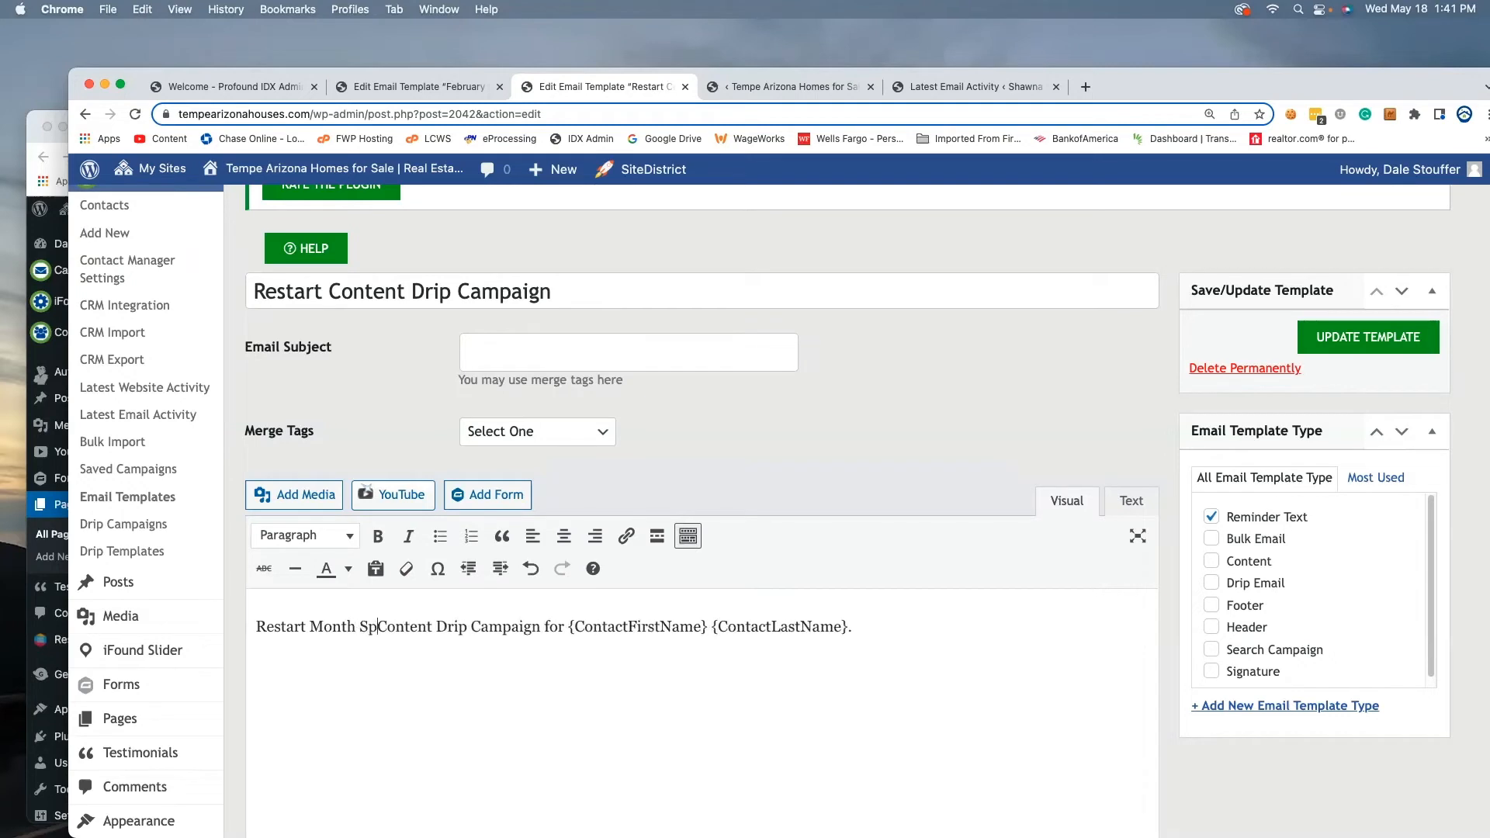
text(fi)
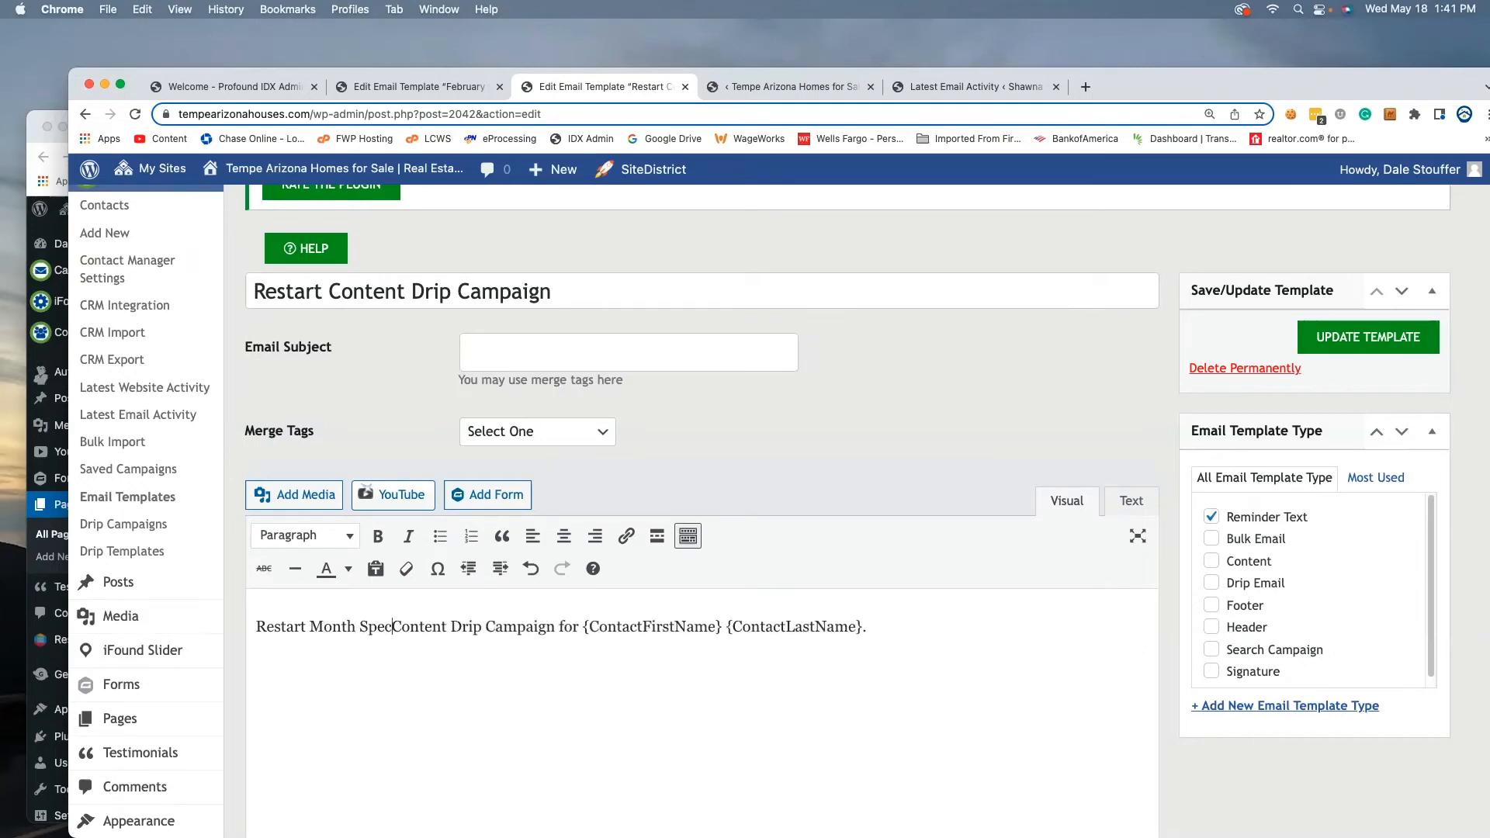
text(c)
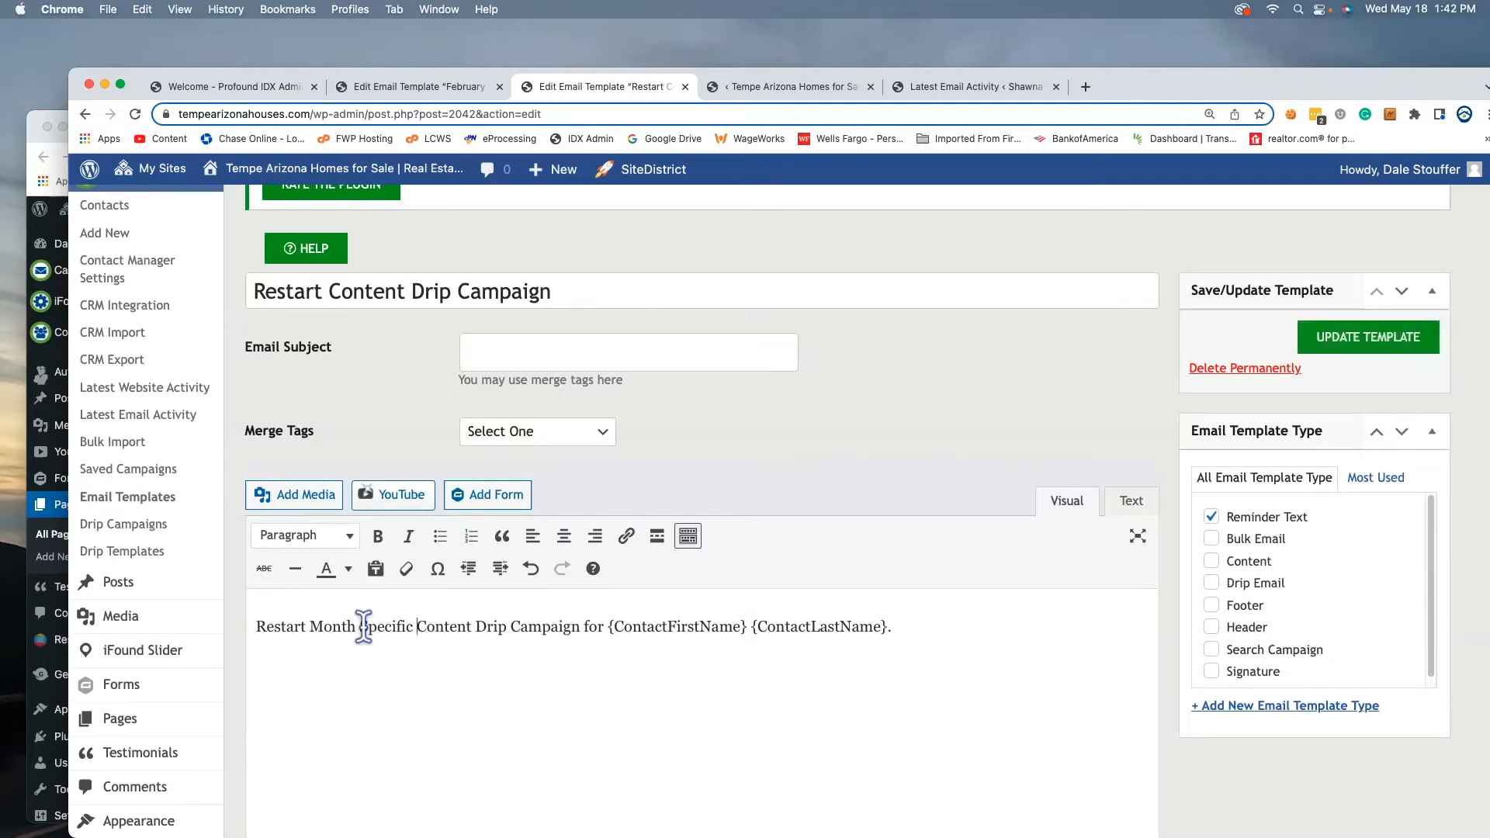
drag(309, 626, 416, 626)
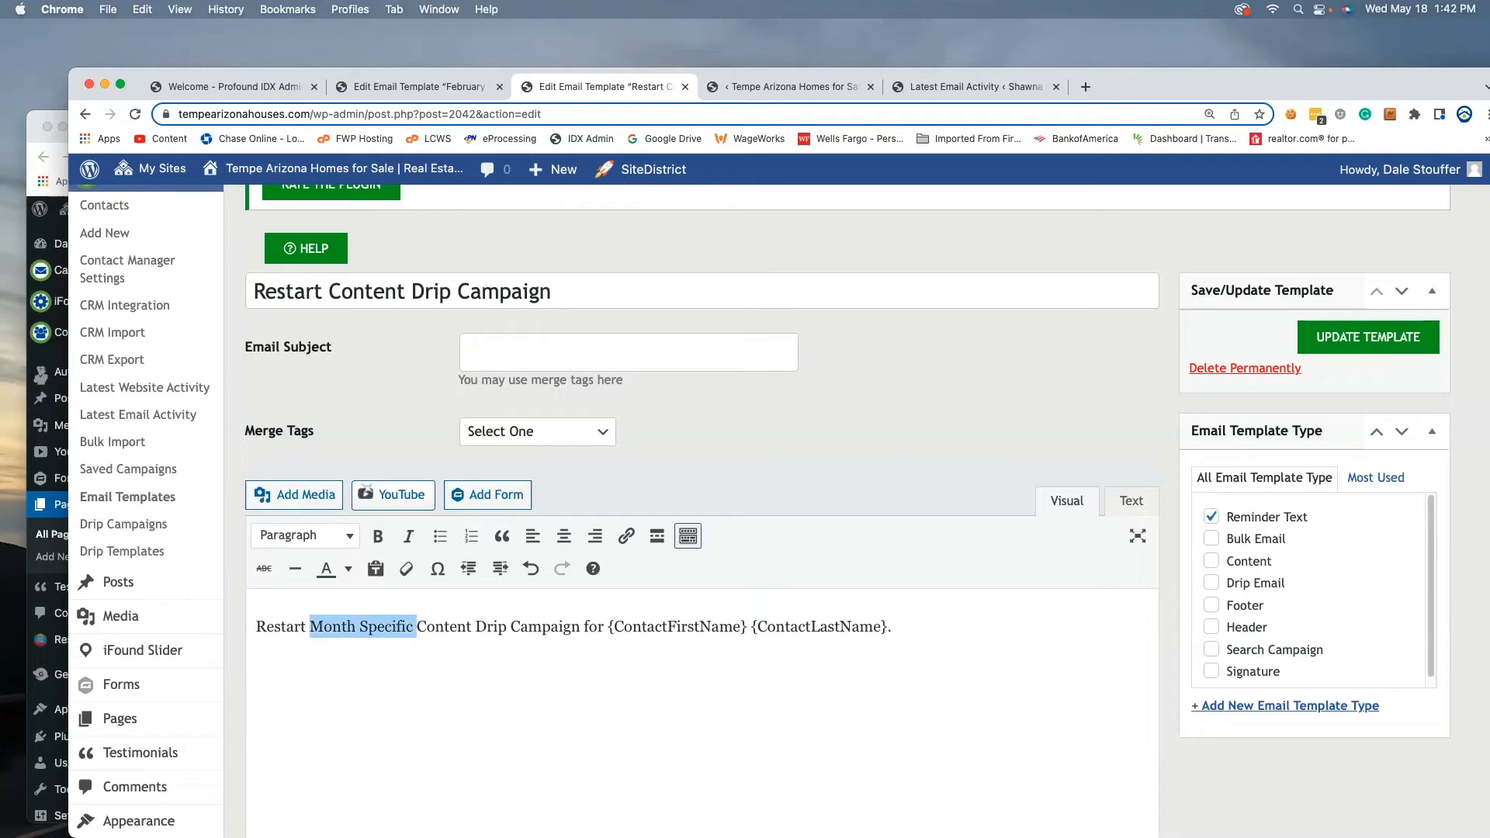
key(BackSpace)
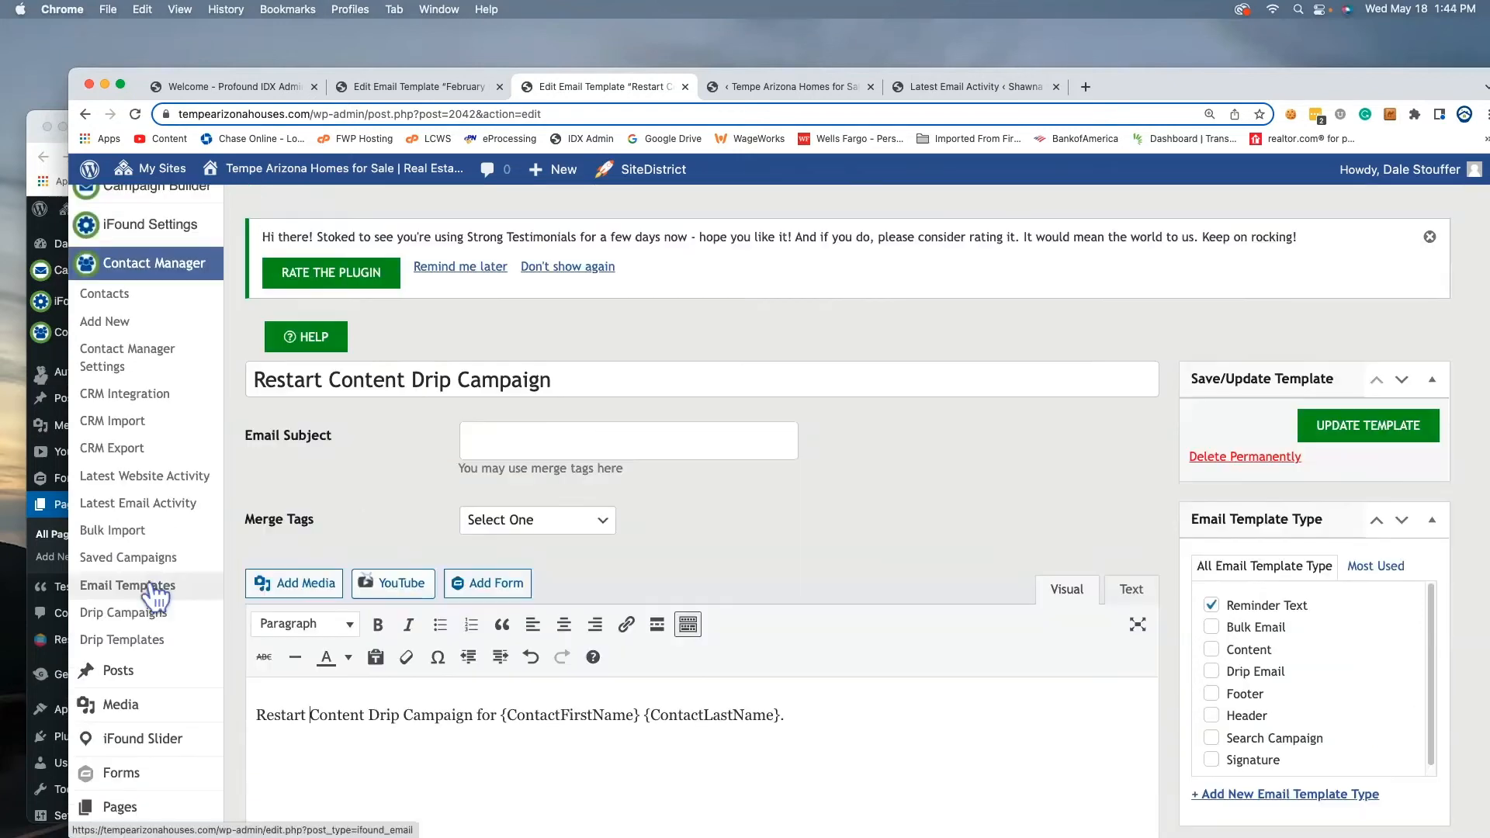
- Leave the Restart Content Drip Campaign template without saving and return to the email templates list
click(151, 585)
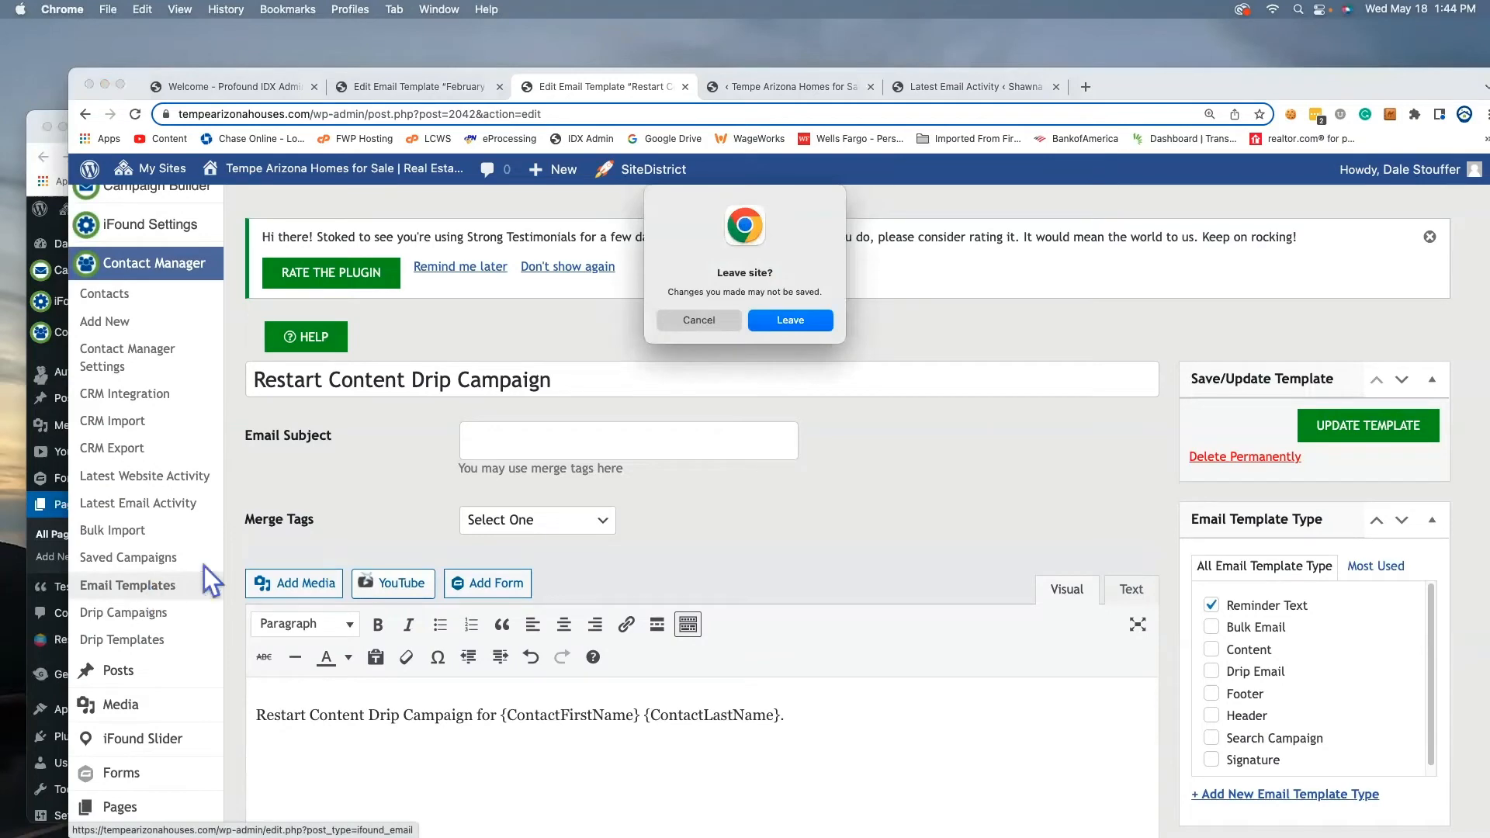
click(791, 320)
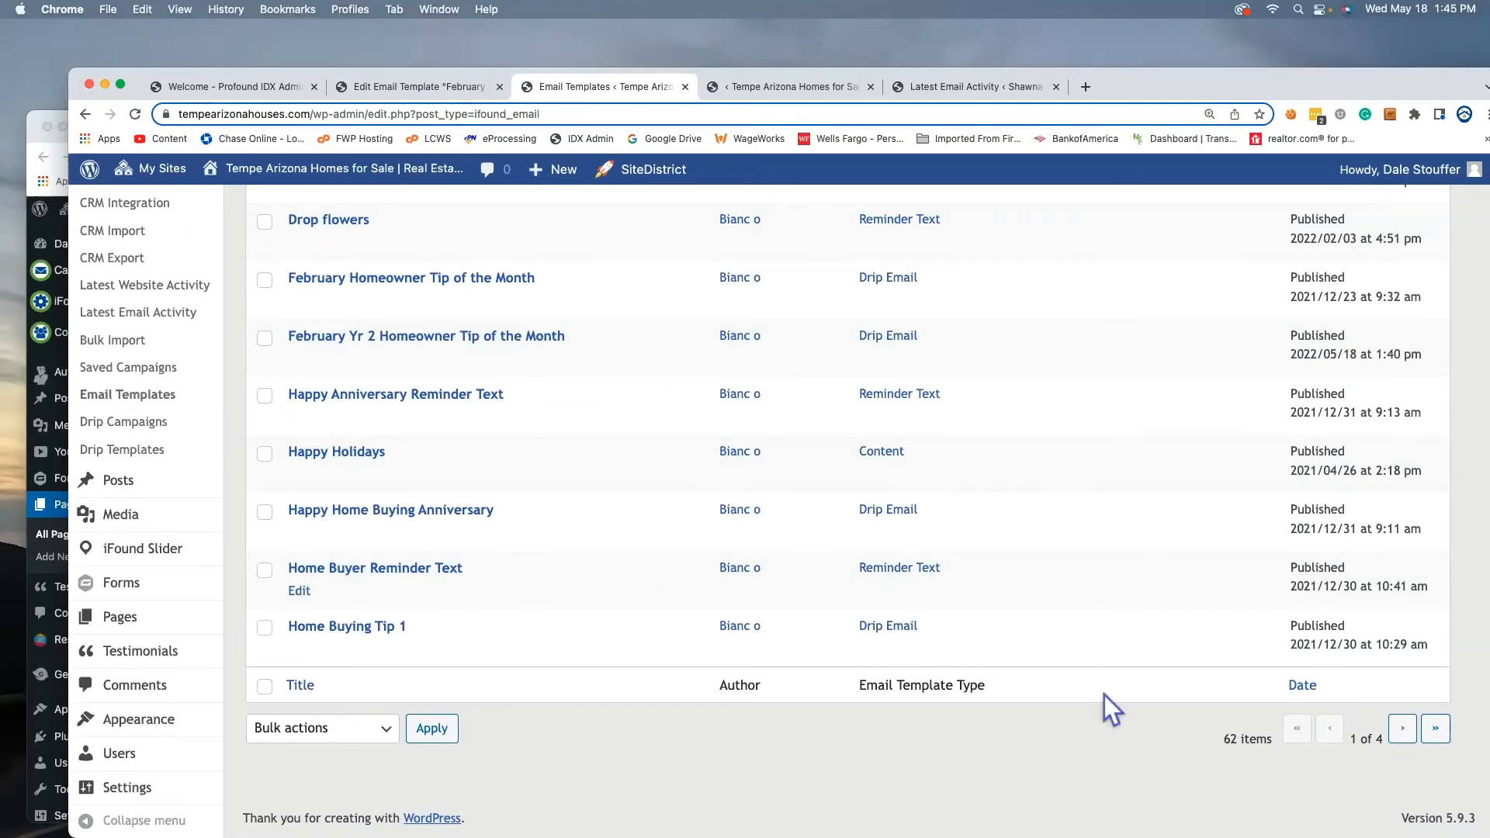
- Open the Happy Home Buying Anniversary email template from the list and examine its subject, template type and body text
scroll(1021, 724, up, 1)
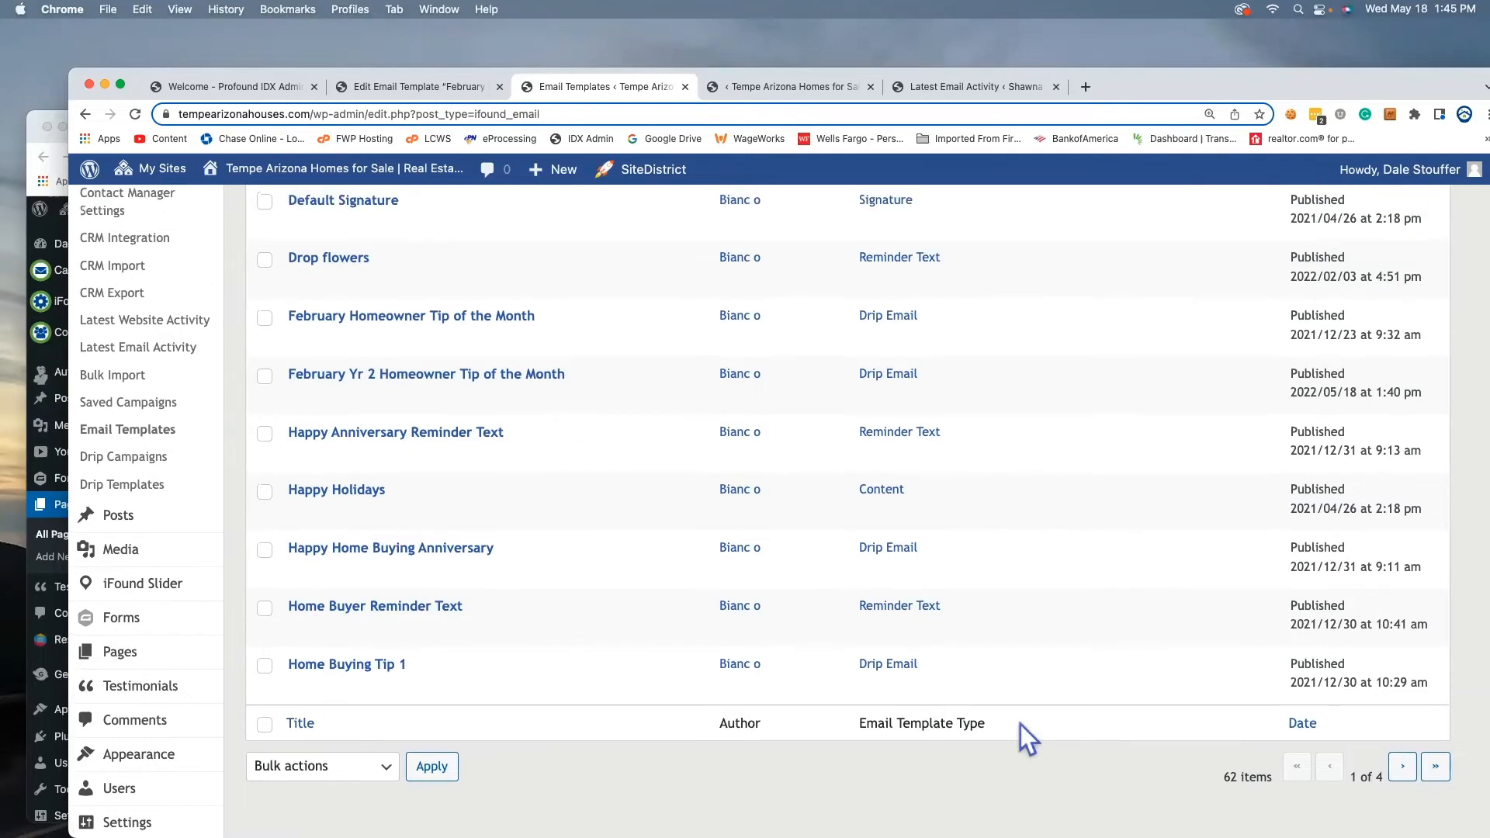
scroll(1022, 724, down, 1)
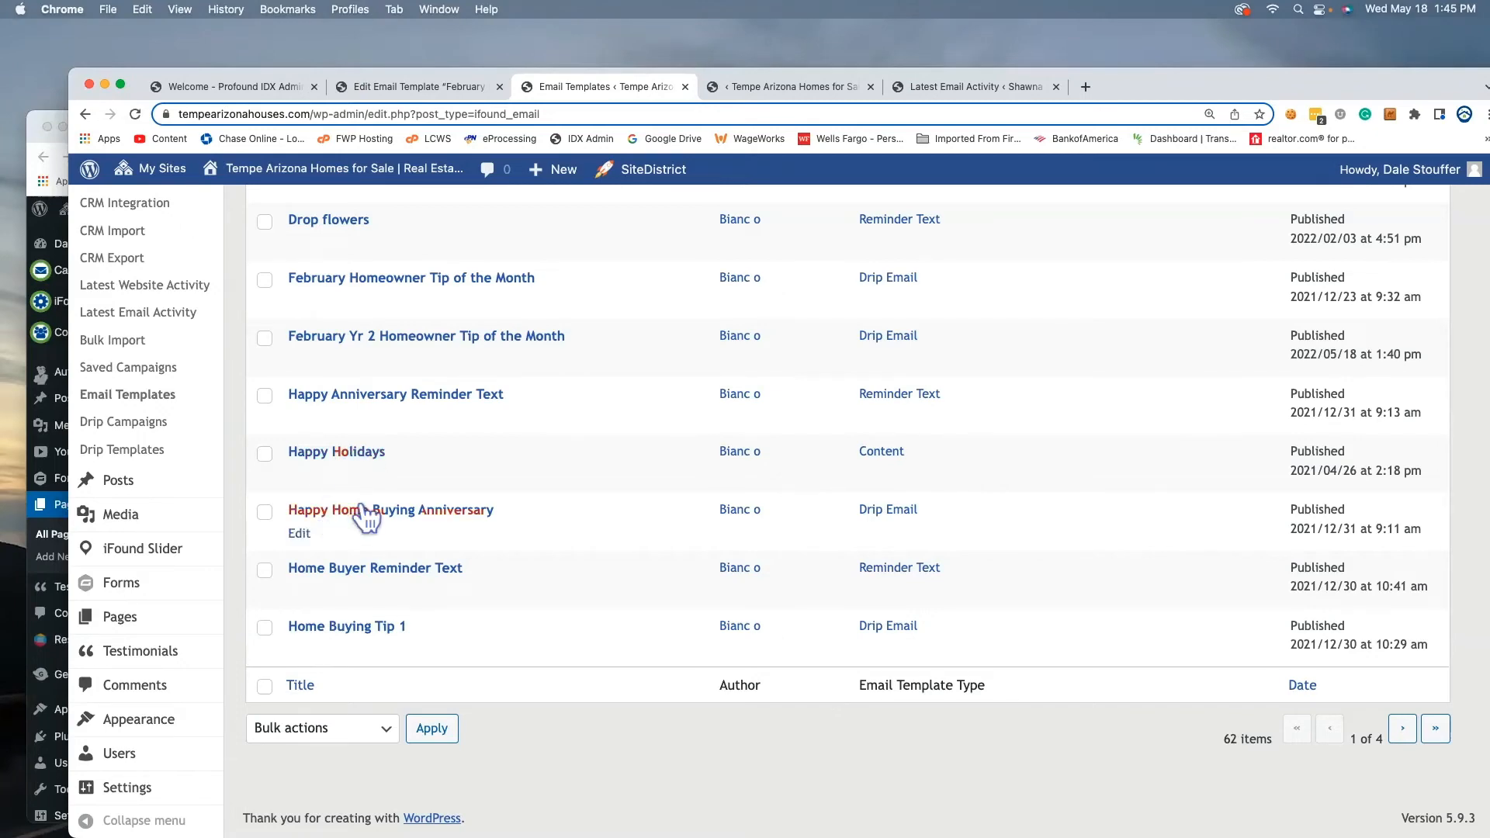
click(300, 535)
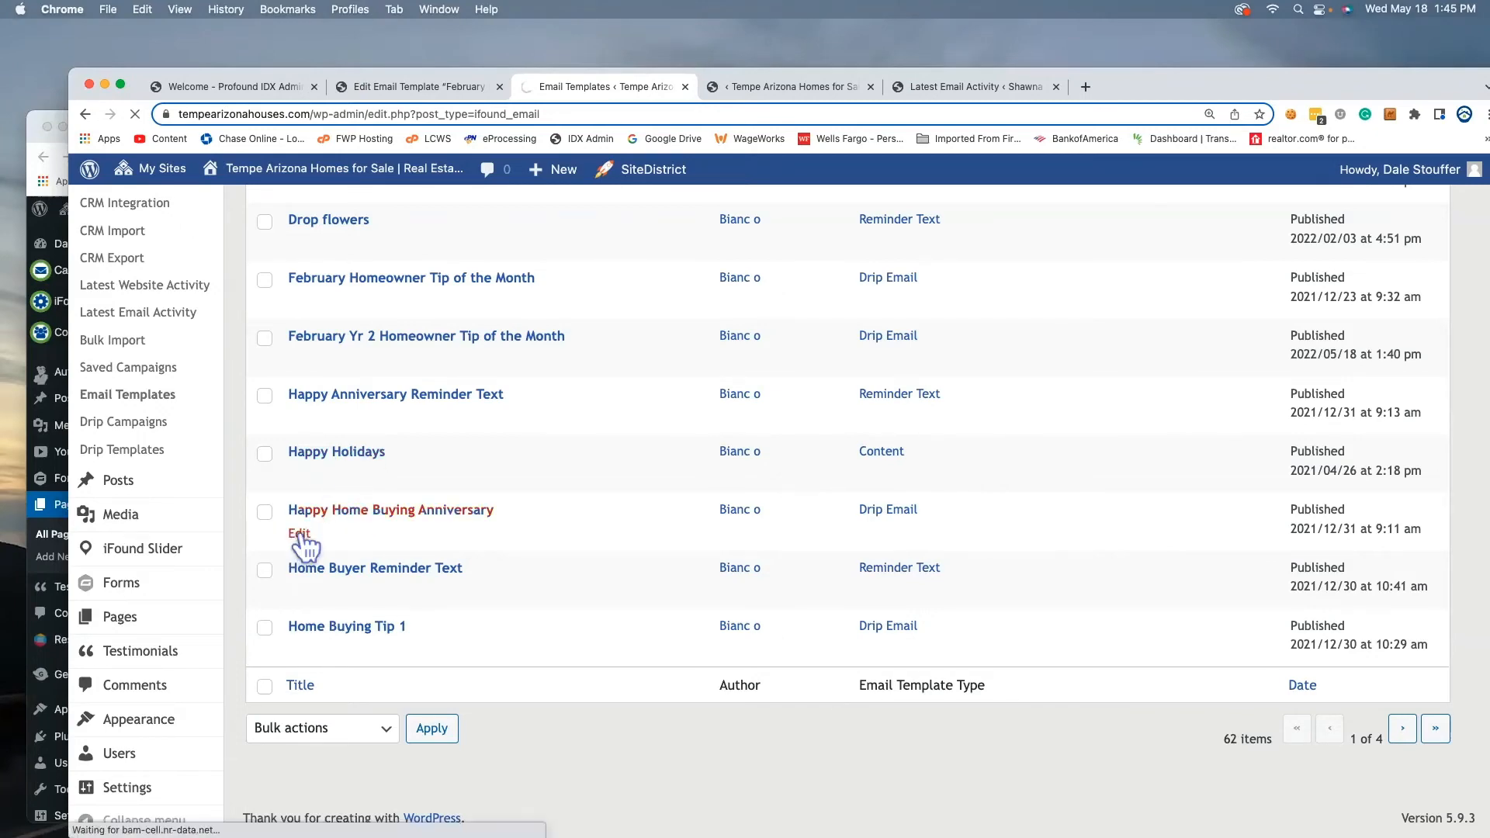
scroll(953, 609, down, 3)
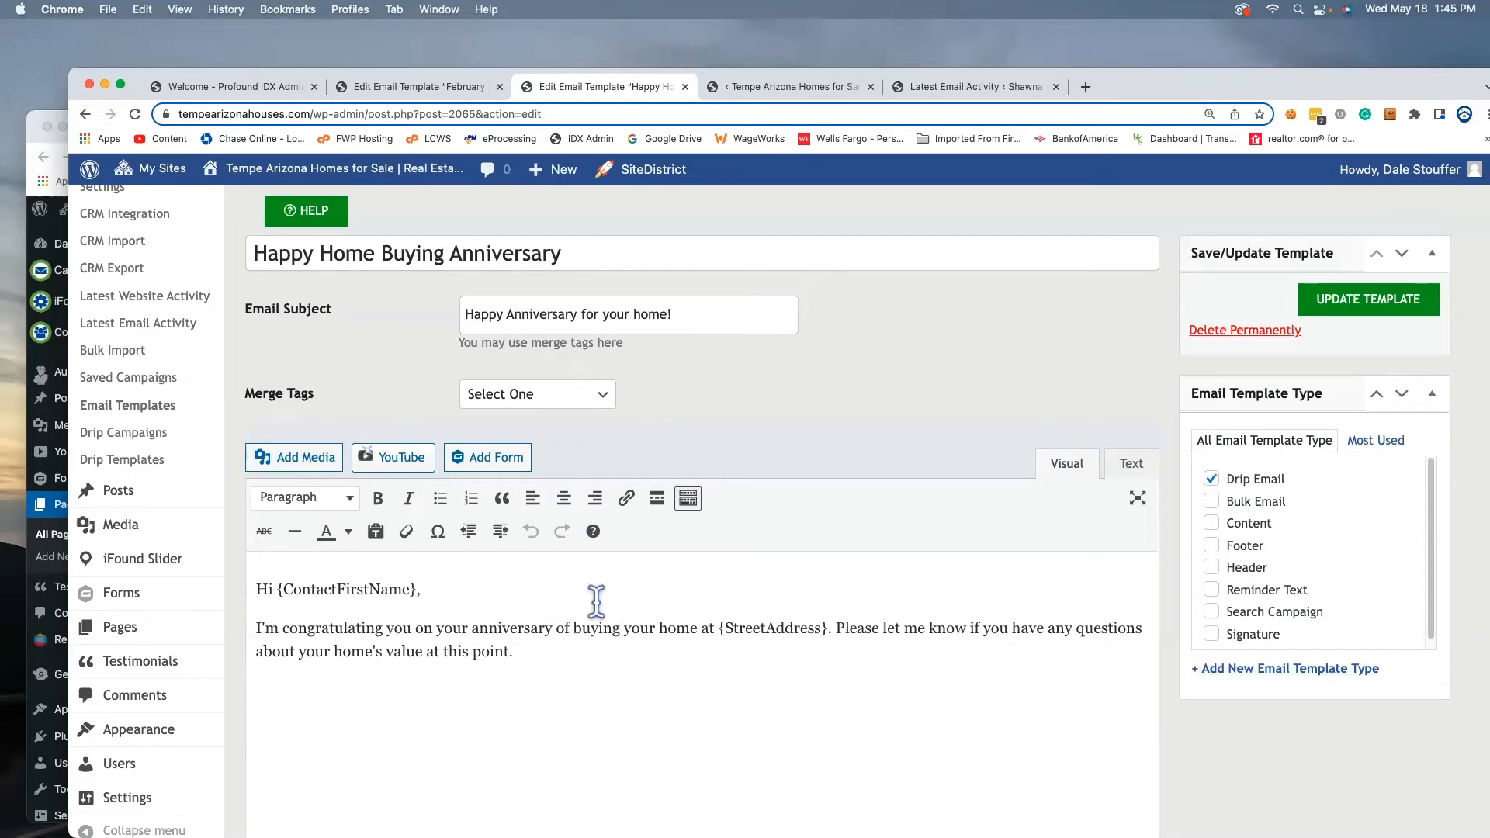
- Open the Happy Home Buying Anniversary drip template and examine its steps, agent reminders and intervals
scroll(590, 605, up, 5)
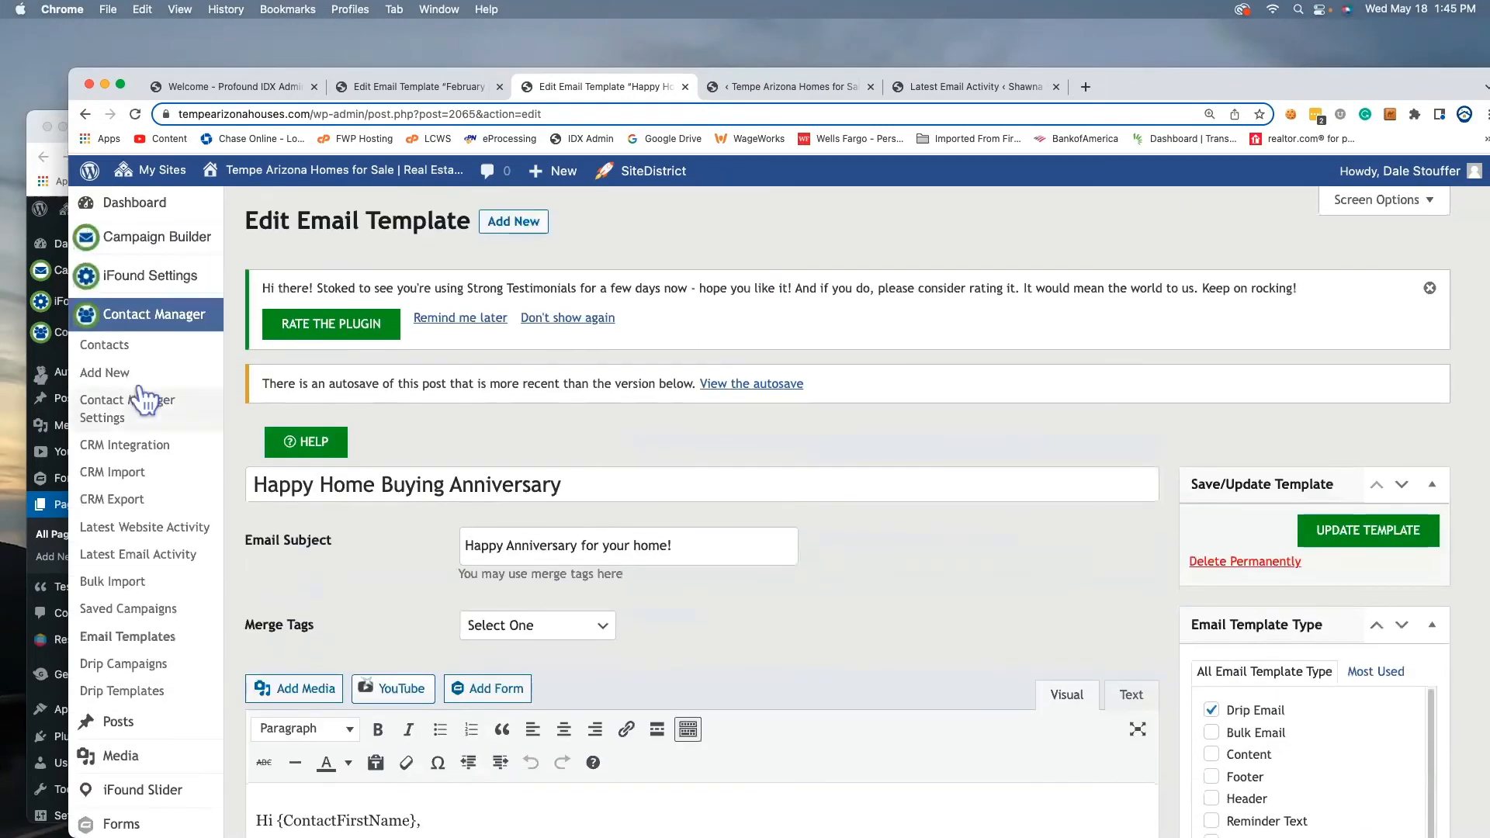
click(137, 694)
scroll(706, 593, down, 3)
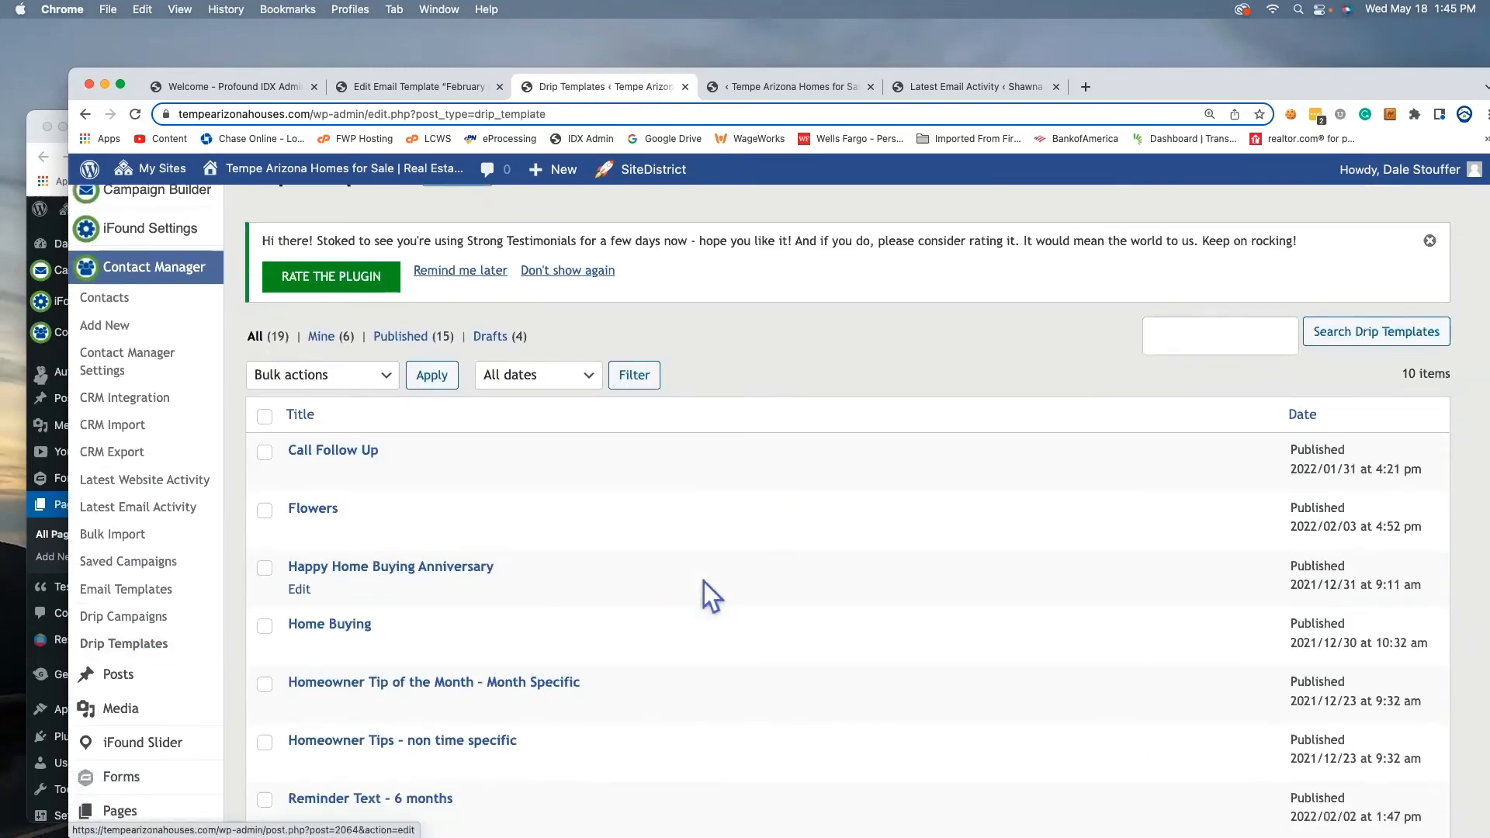
click(303, 507)
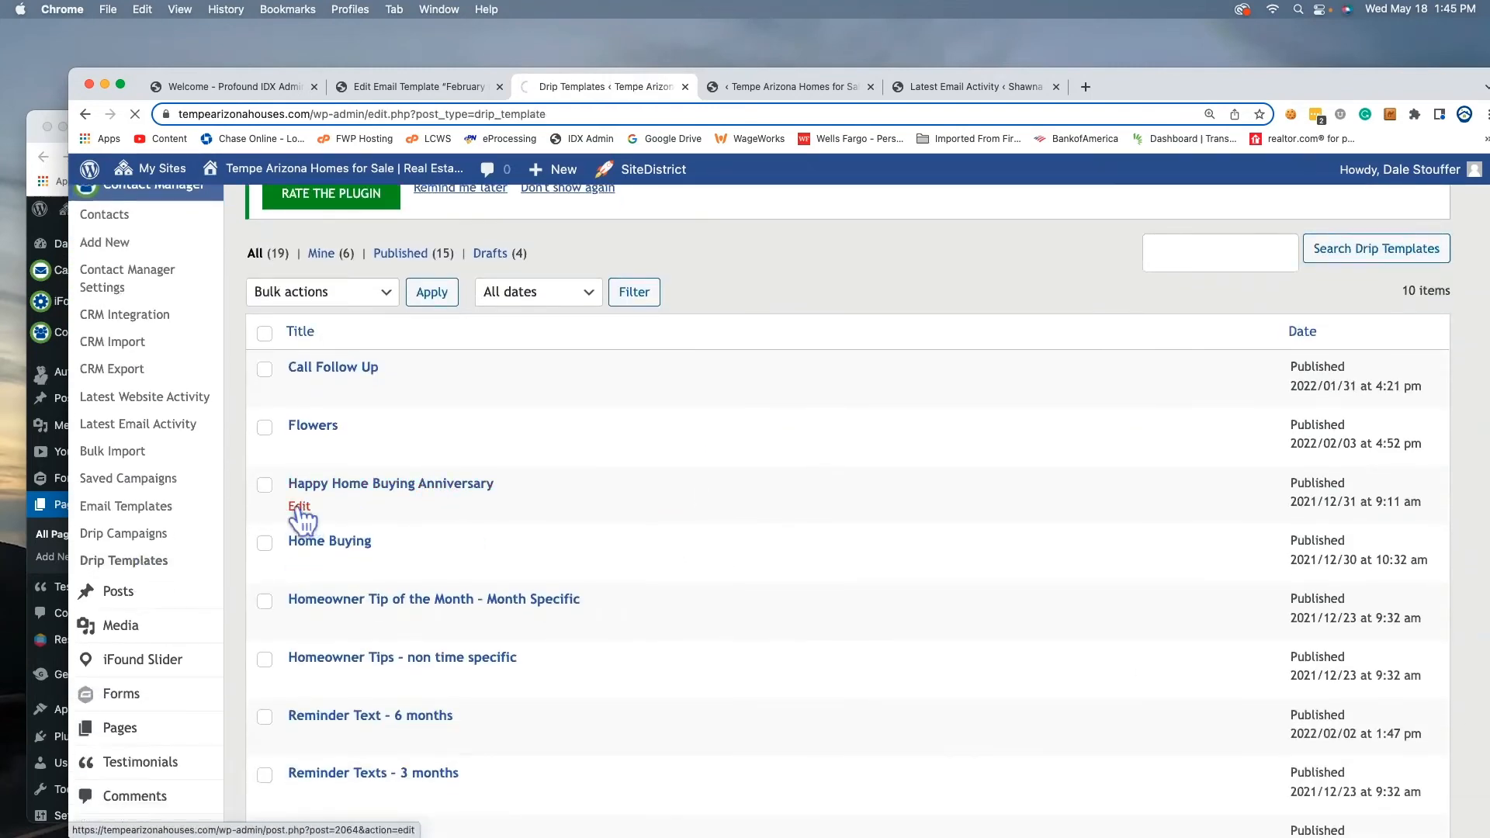
scroll(800, 469, down, 4)
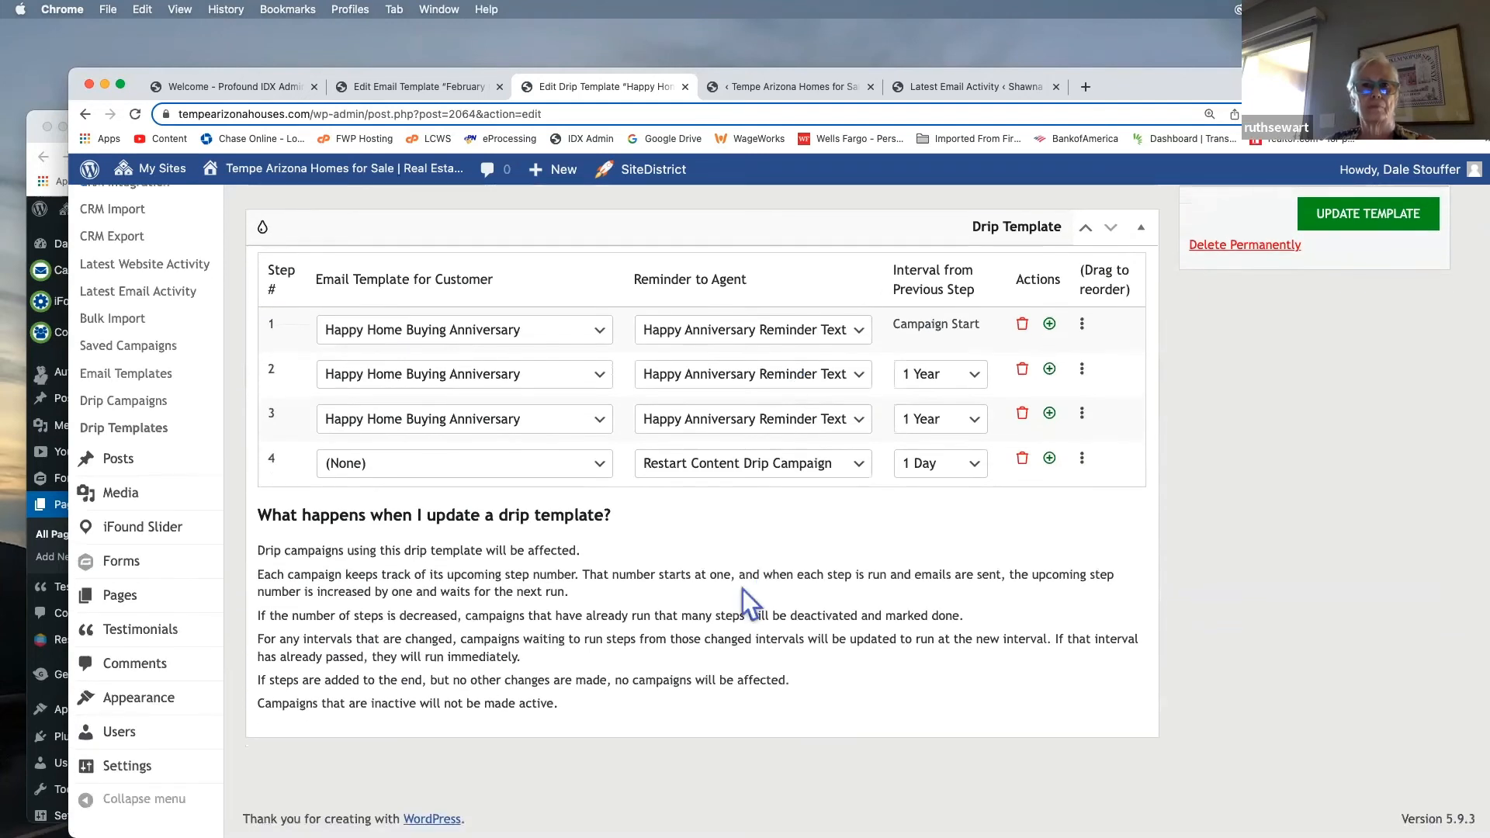
scroll(734, 559, up, 1)
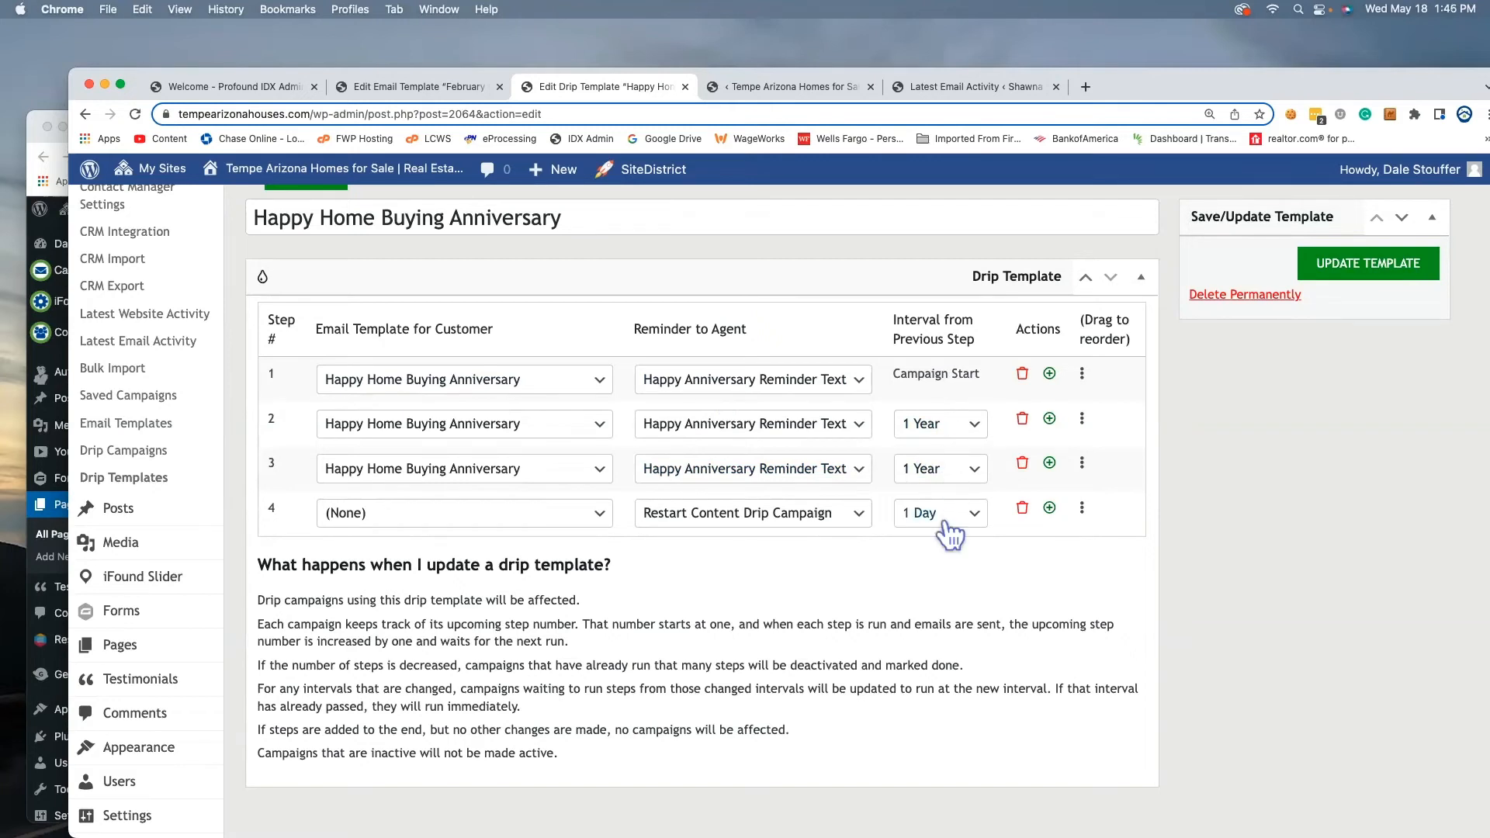
scroll(960, 501, down, 1)
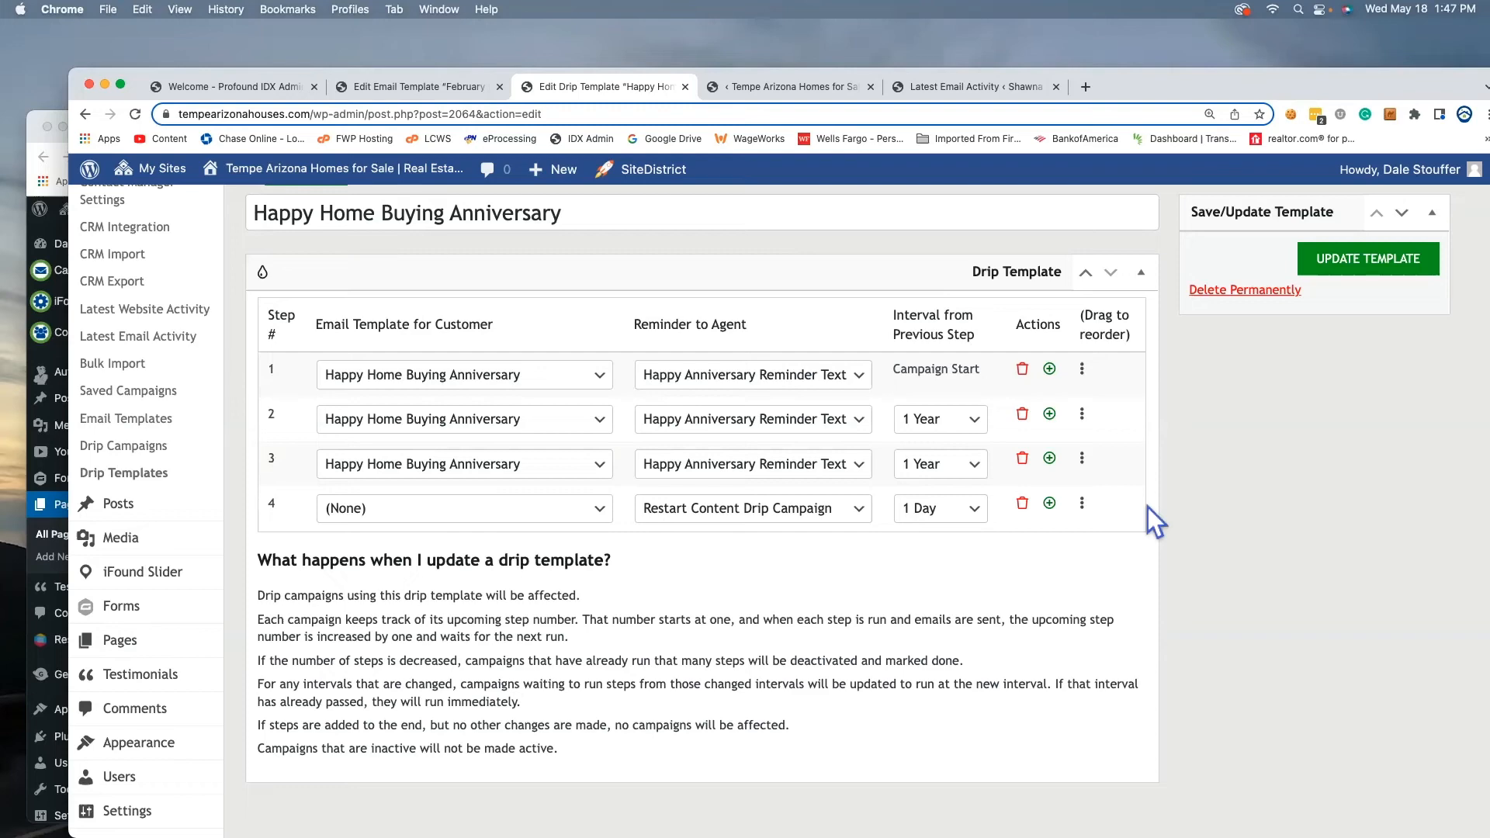
- Open the Drip Campaign Builder in a new browser tab and switch to it
click(140, 475)
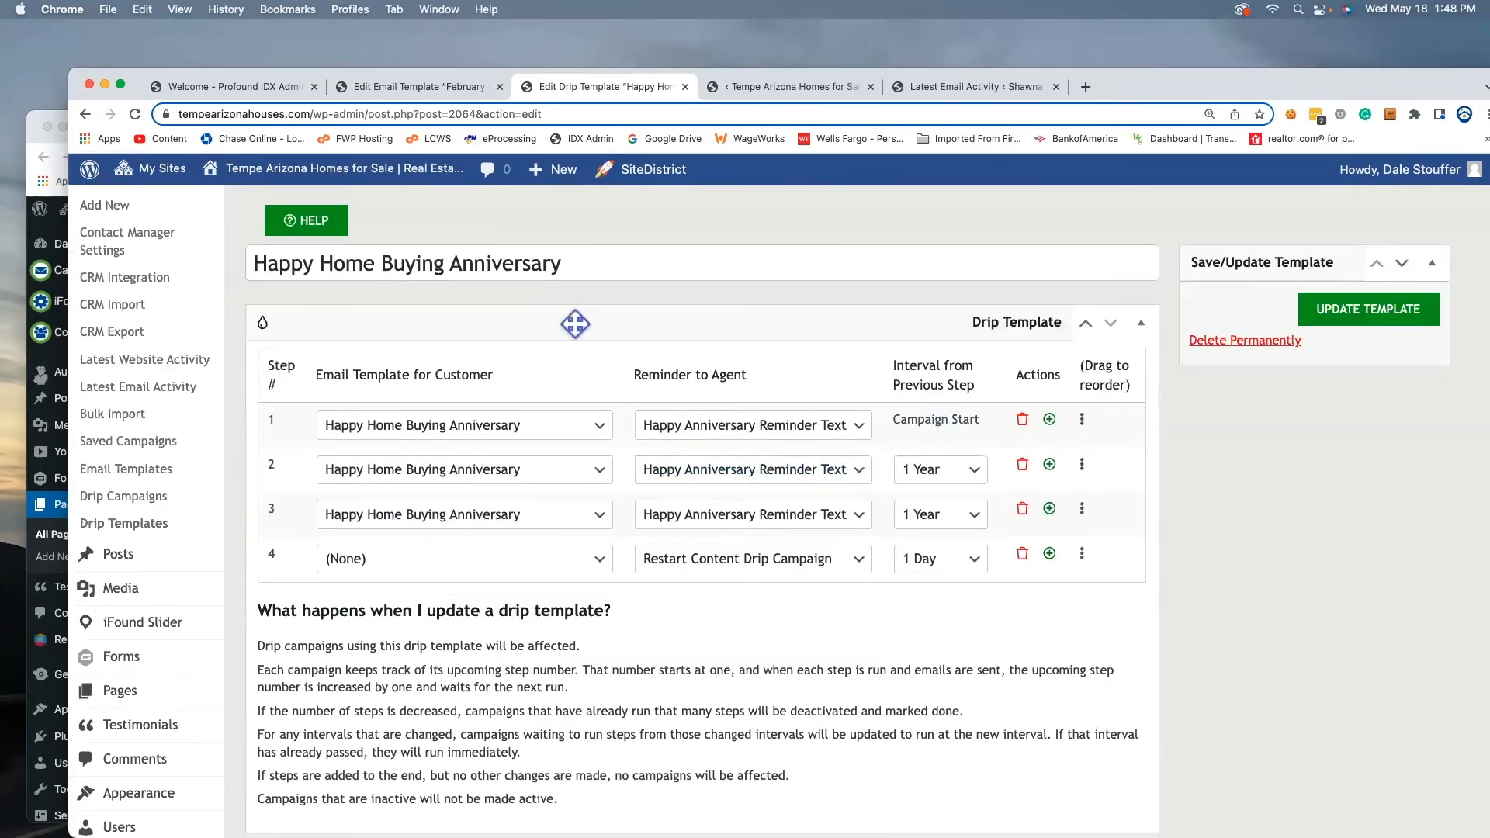
scroll(225, 291, up, 3)
mouse_move(151, 277)
mouse_move(159, 240)
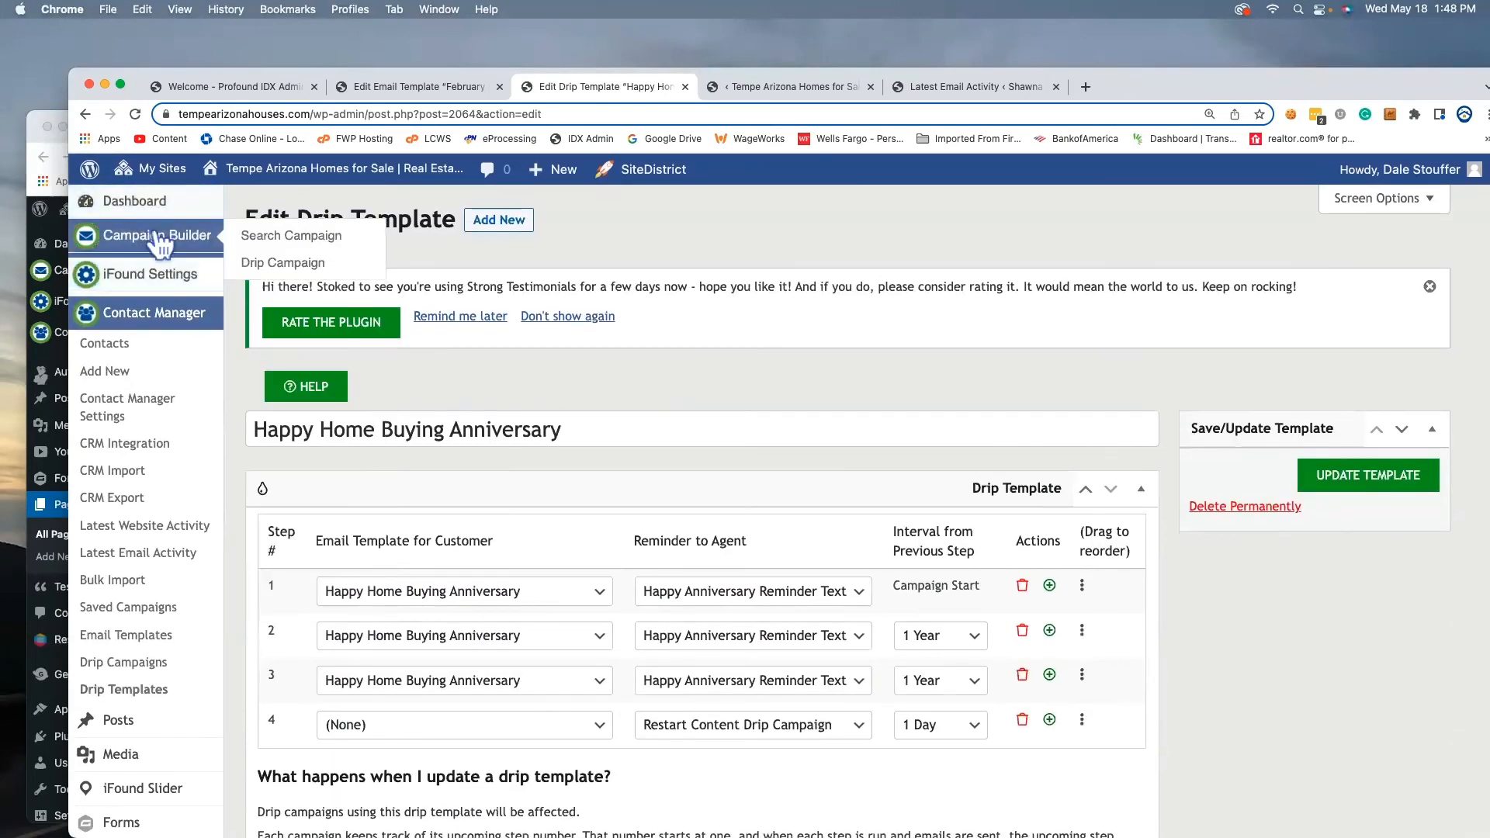
right_click(271, 263)
click(324, 275)
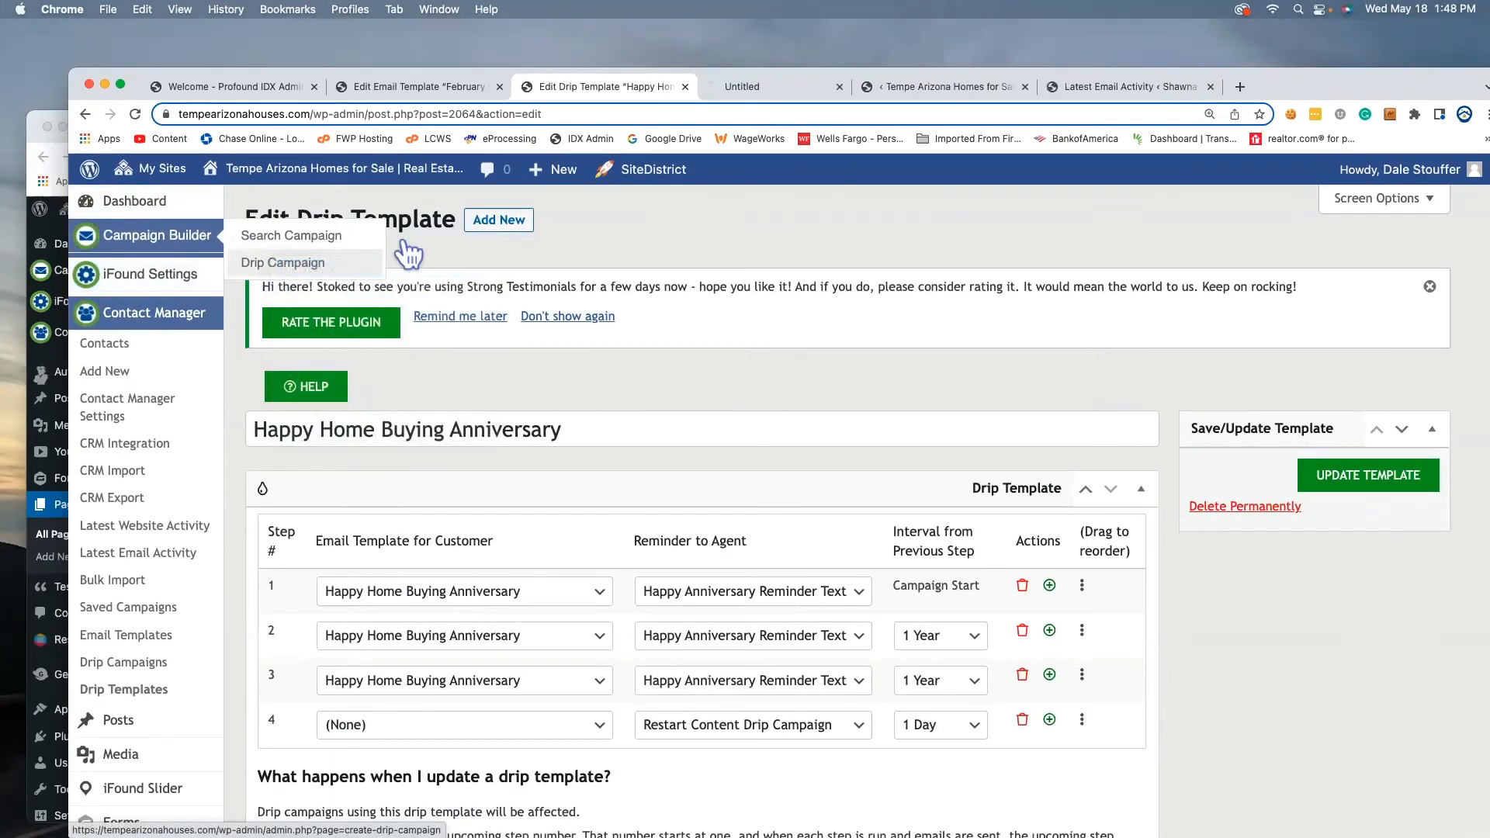
click(804, 86)
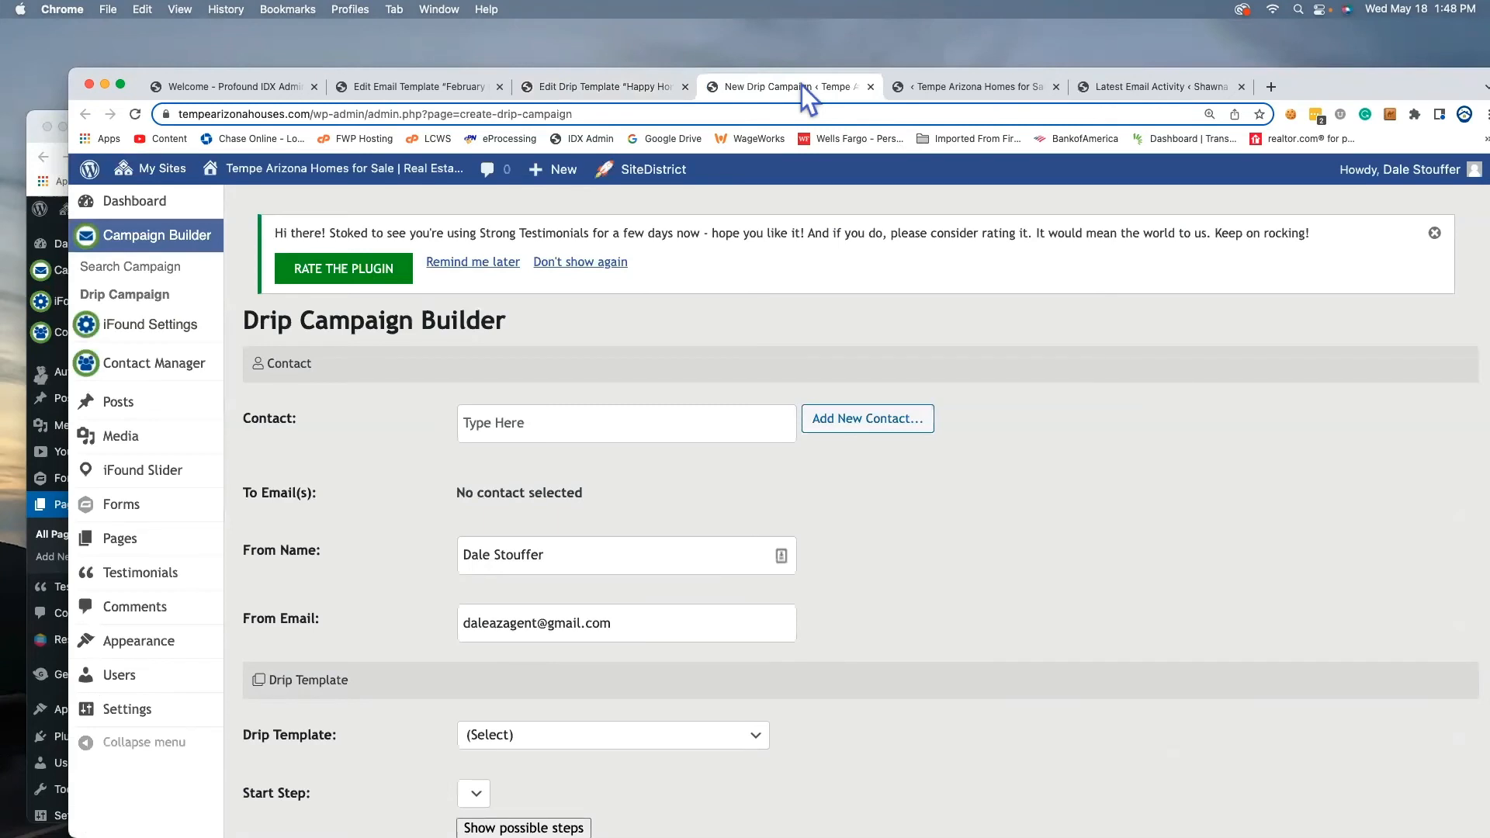
- Select the contact couple for the new campaign and choose the Happy Home Buying Anniversary drip template
click(563, 419)
text(dale)
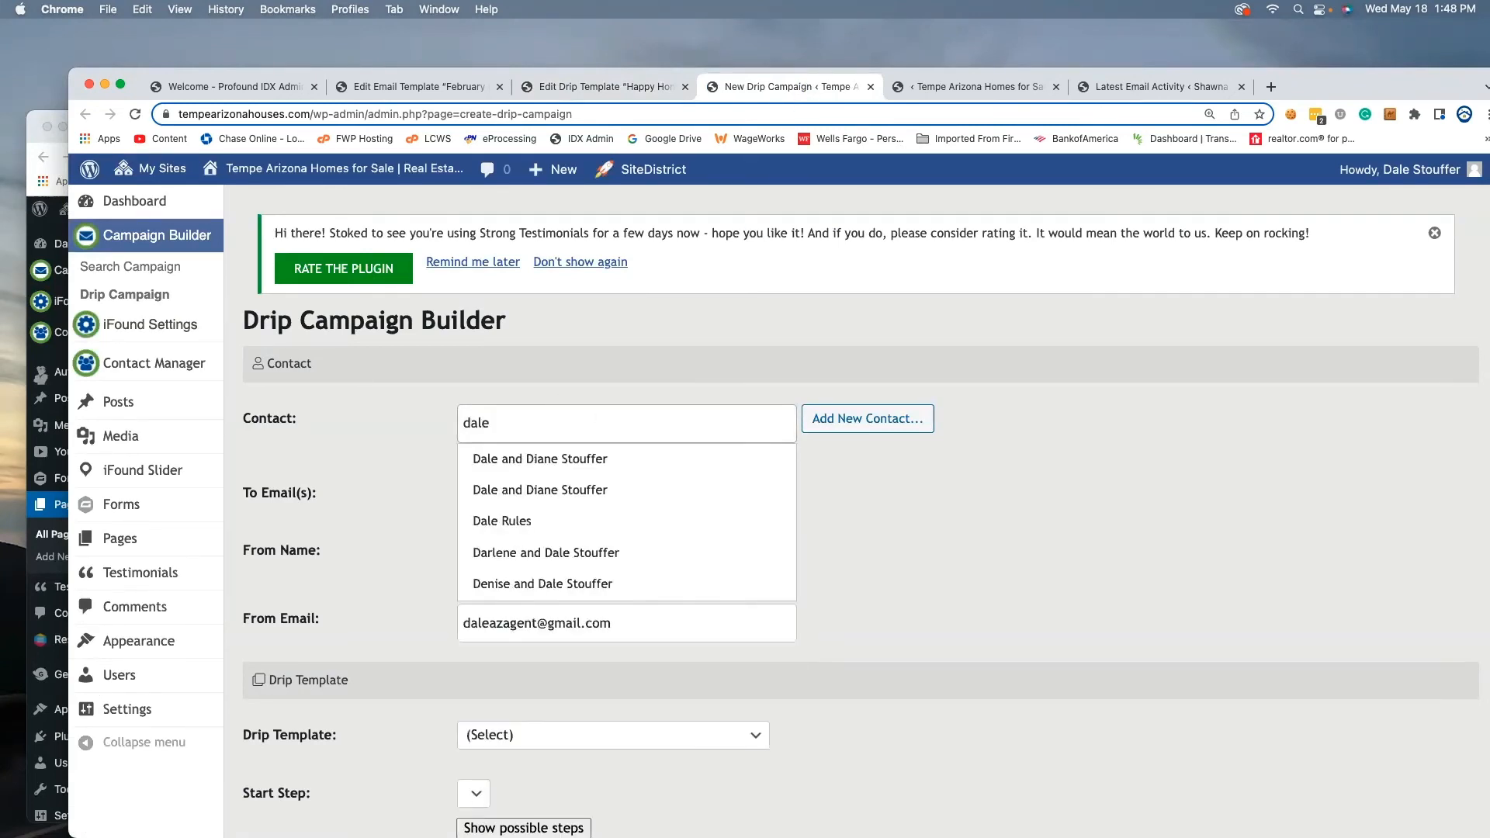
click(529, 457)
scroll(413, 515, down, 2)
scroll(412, 516, down, 3)
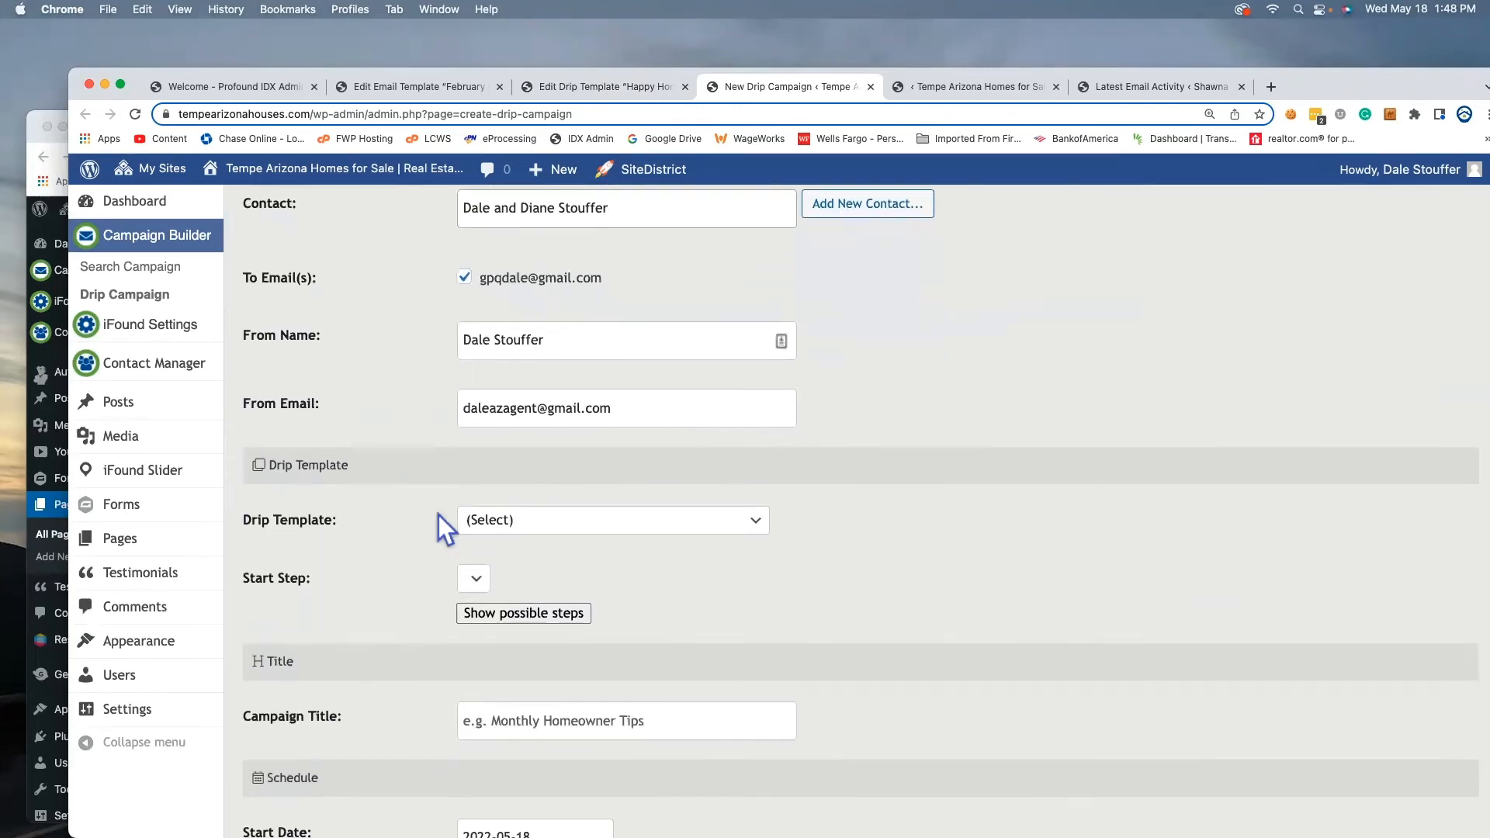
click(575, 522)
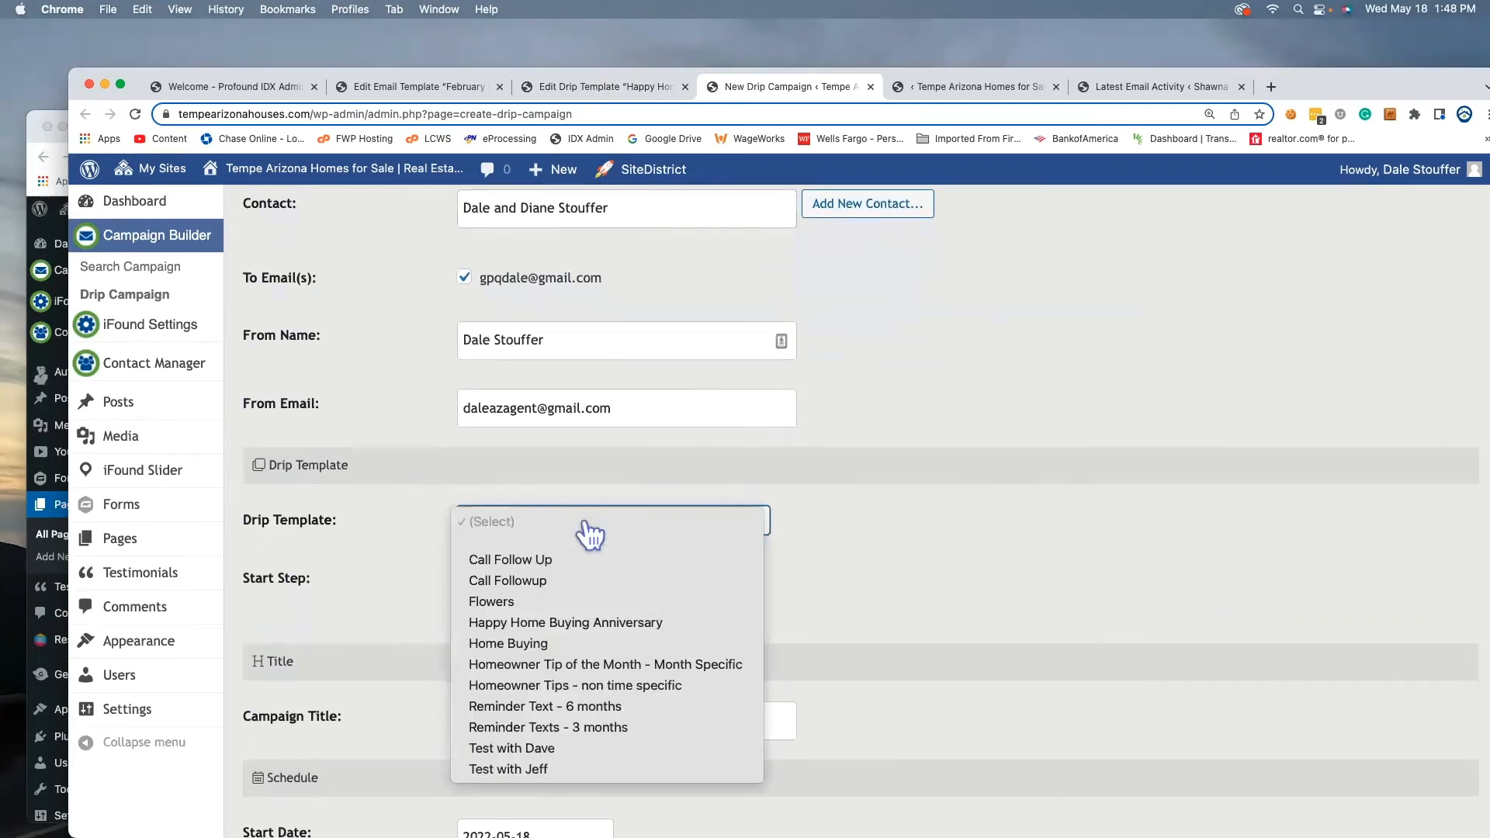
click(576, 623)
scroll(380, 638, down, 2)
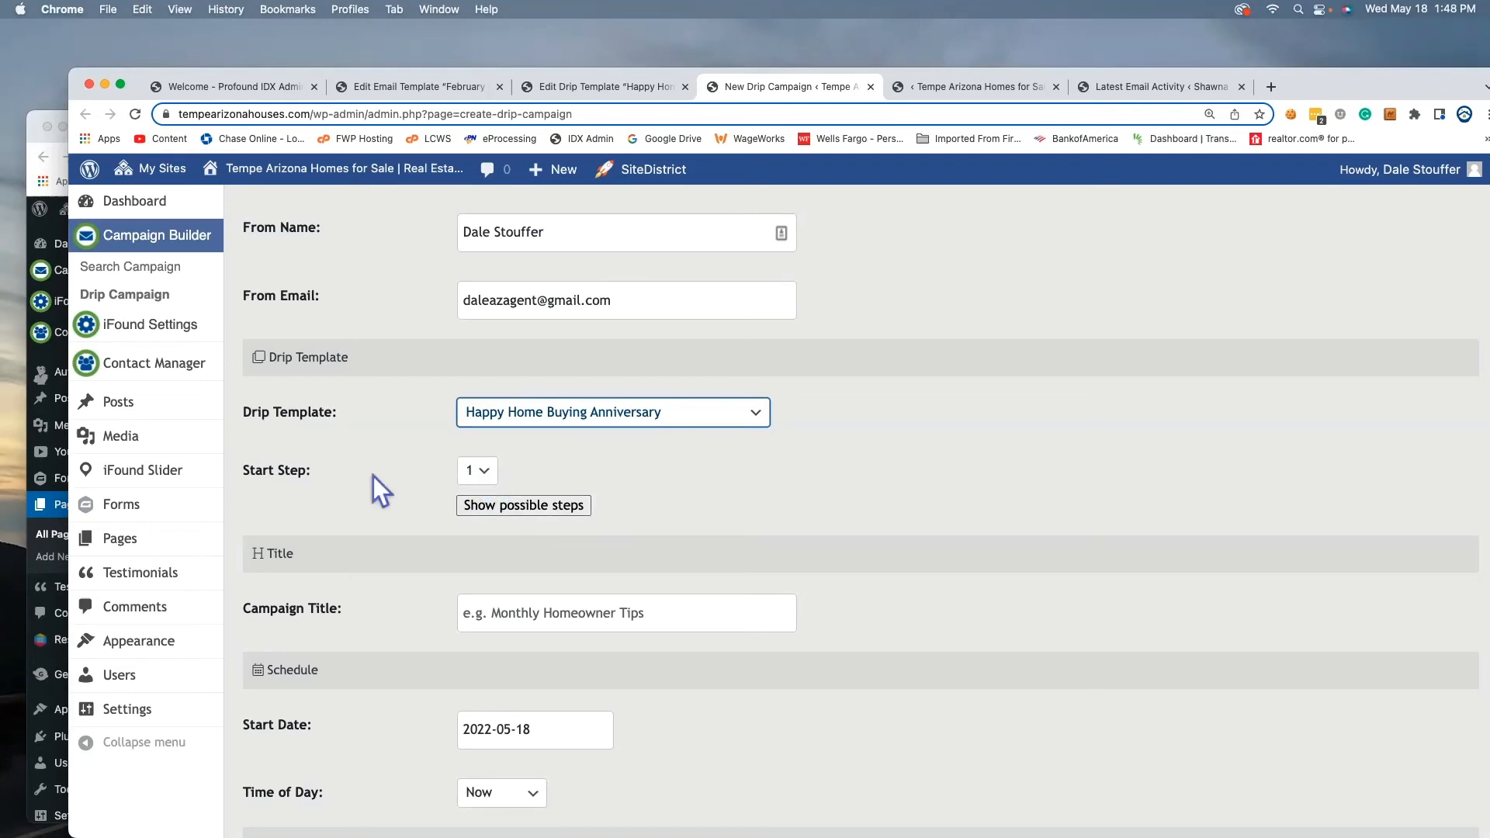
- Title the campaign with the contact's surname followed by "Homebuying Anniversary"
scroll(402, 618, down, 4)
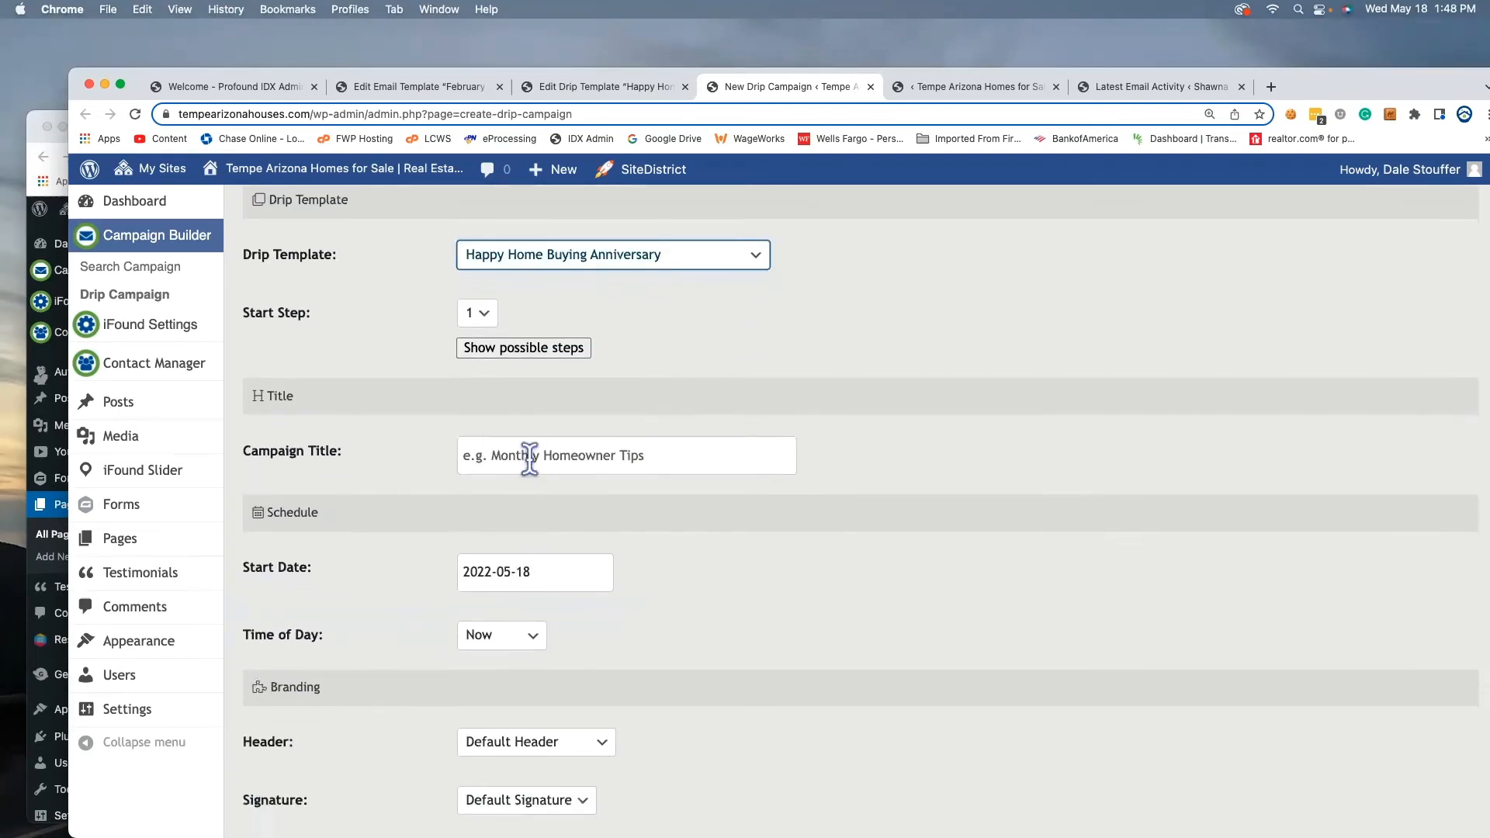
click(528, 455)
text(Stouf)
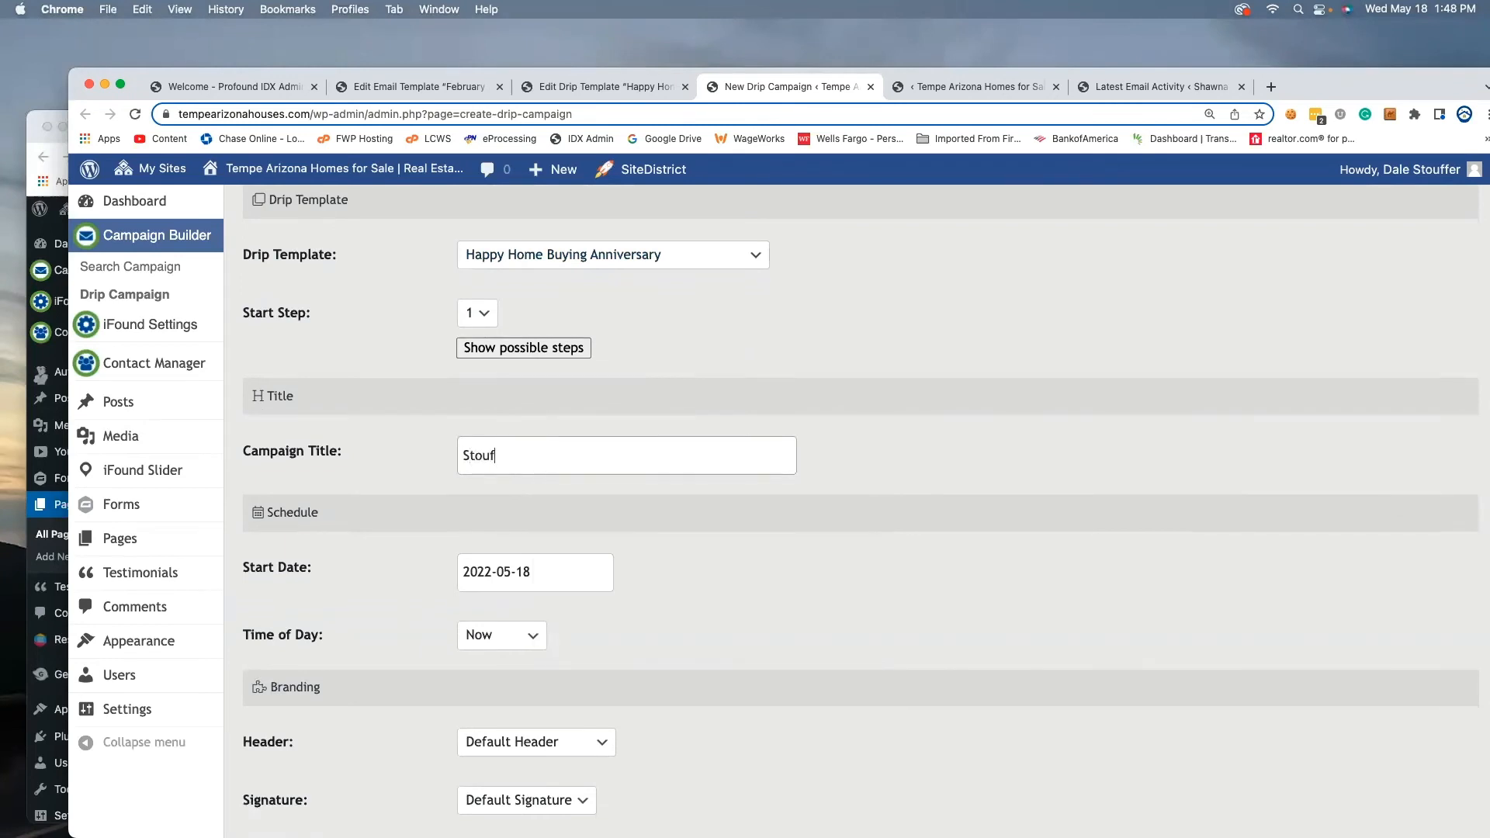
text(fer Homebuying Annic)
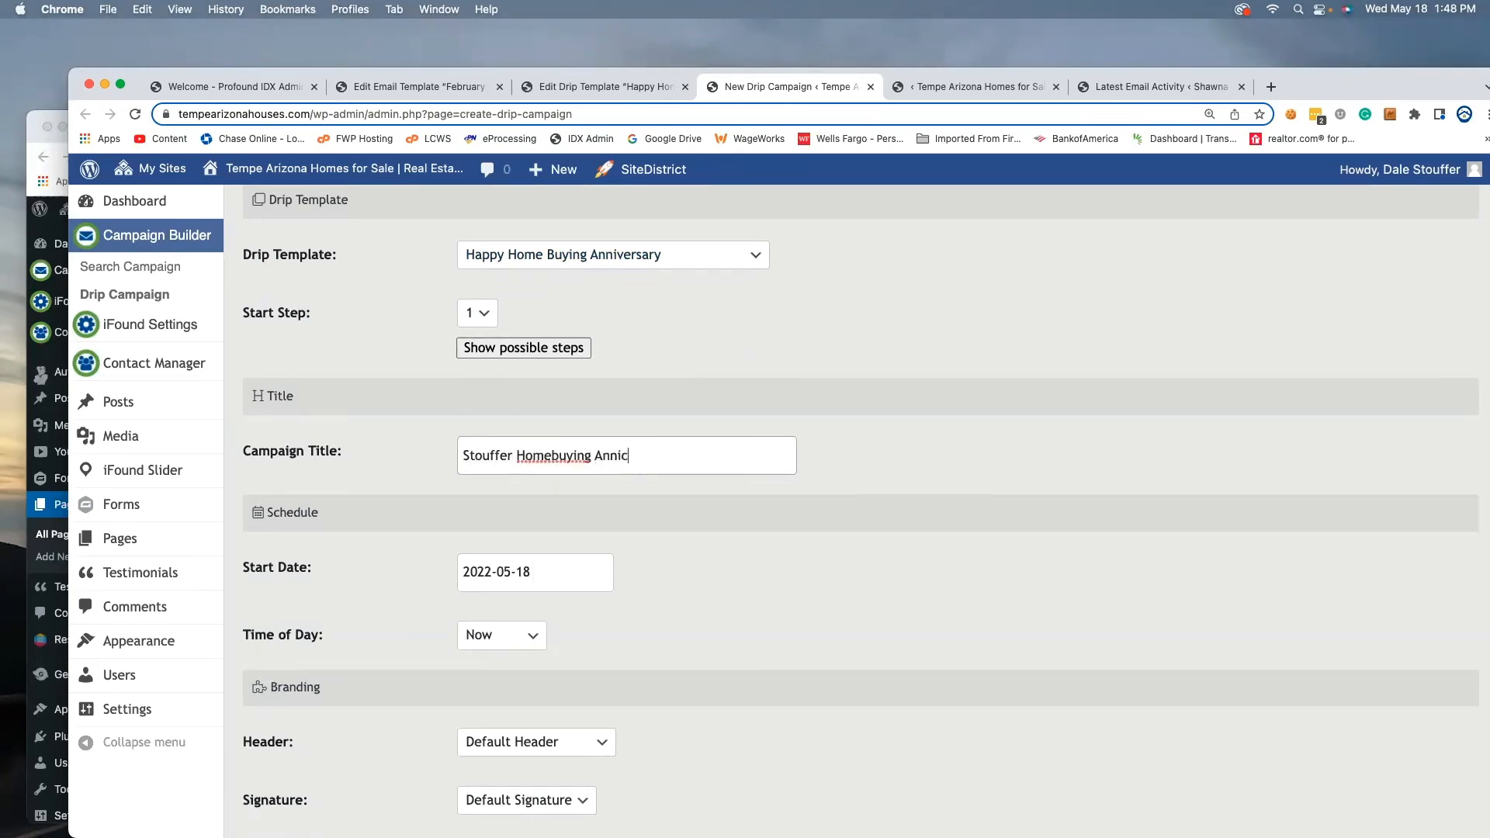
key(BackSpace)
text(versary)
- Schedule the campaign to start on 2022-08-20 at 8:00 am
click(553, 578)
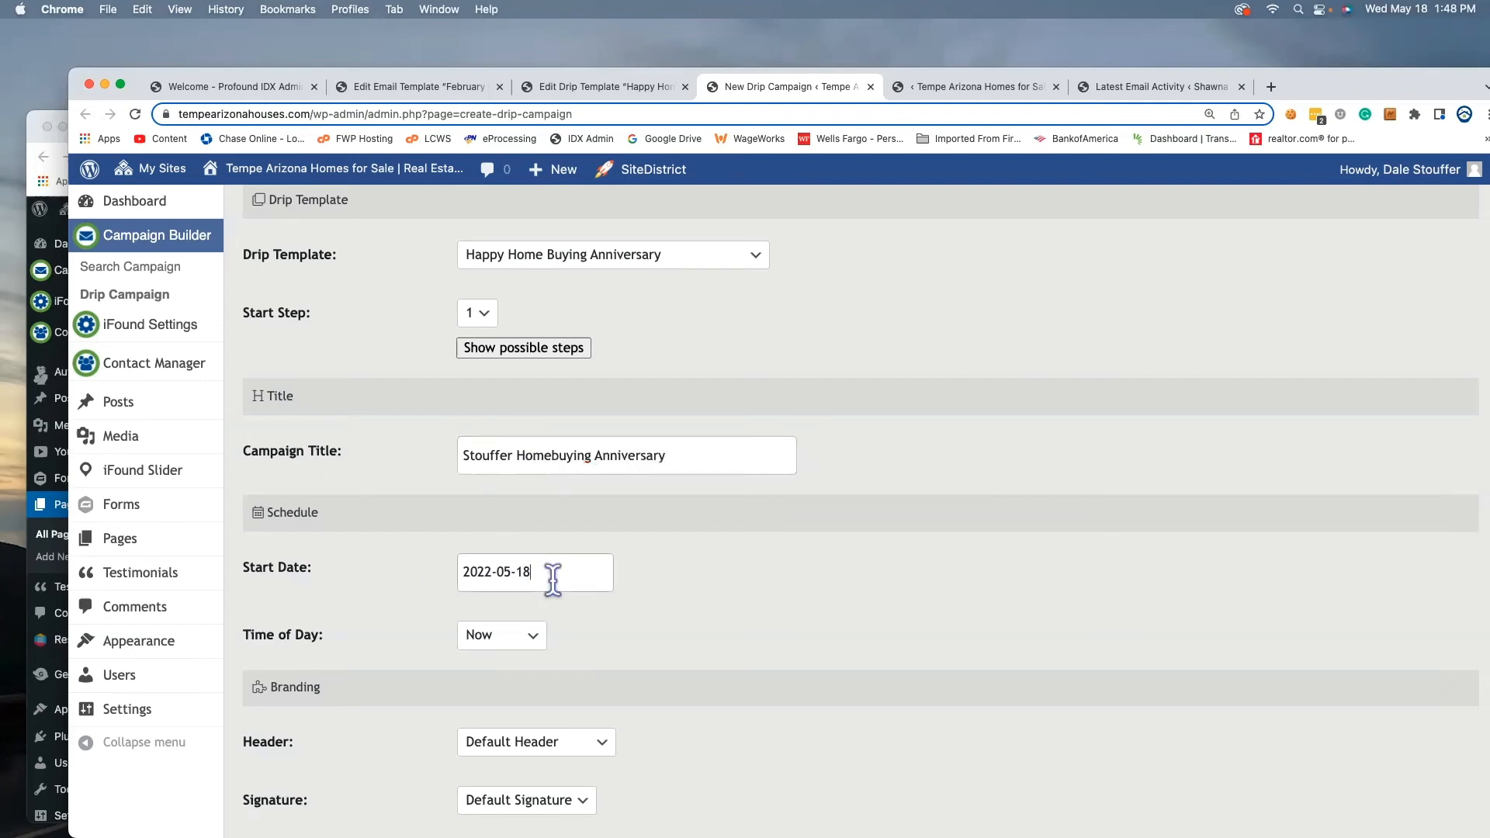
click(661, 609)
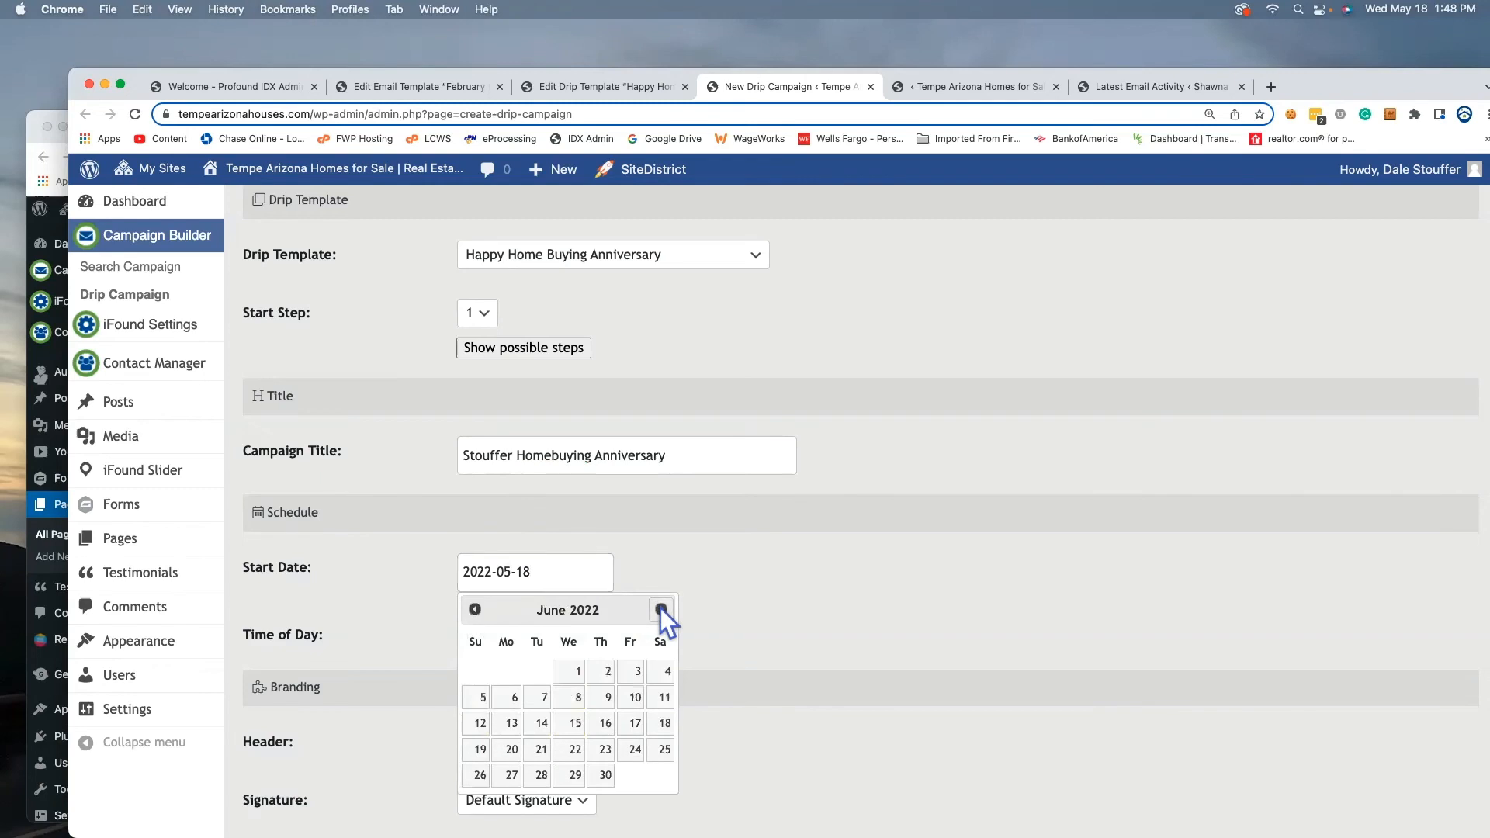
click(661, 609)
click(661, 609)
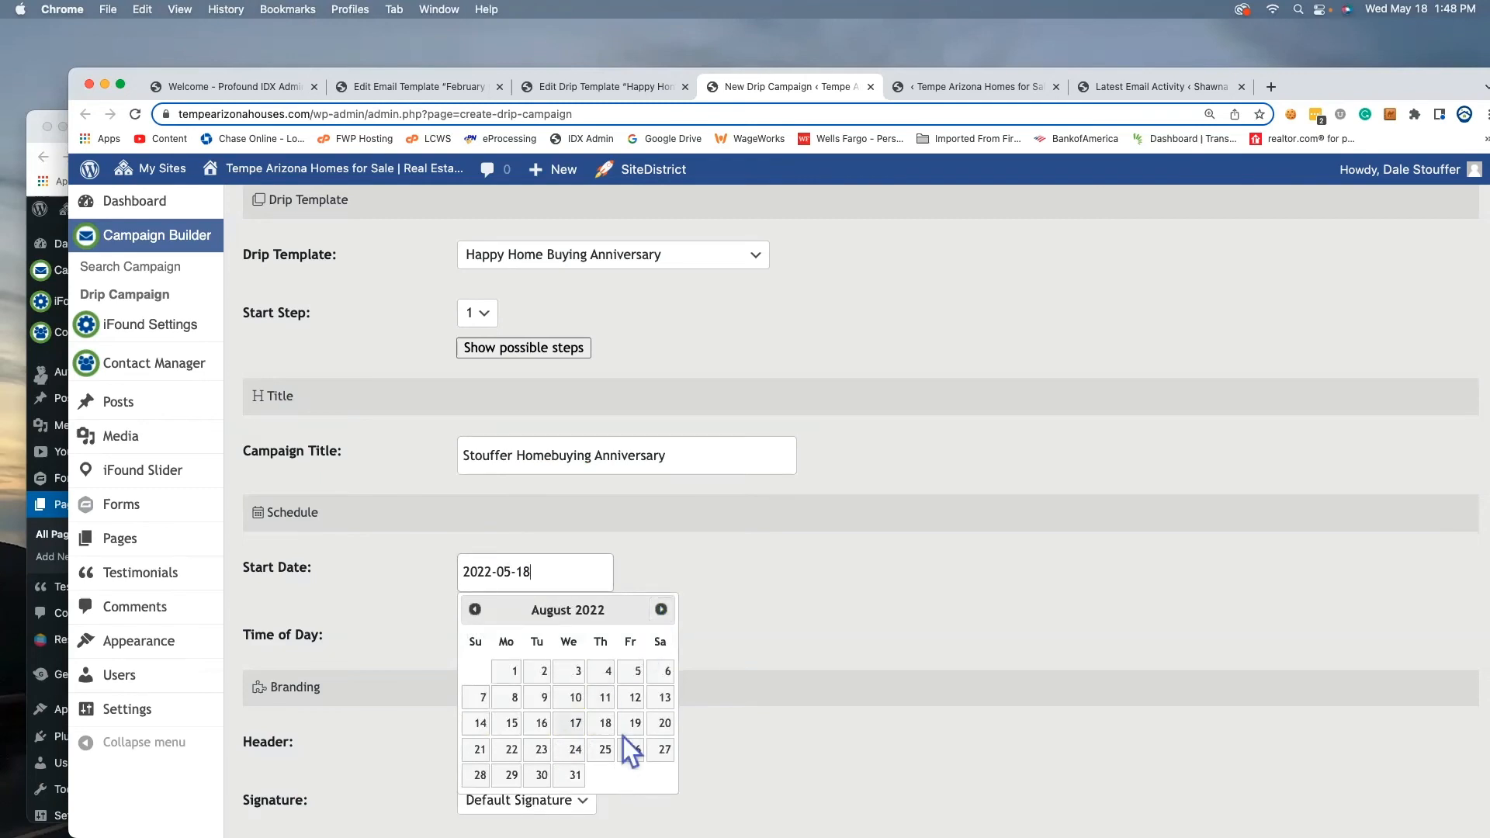
click(665, 724)
scroll(771, 627, down, 5)
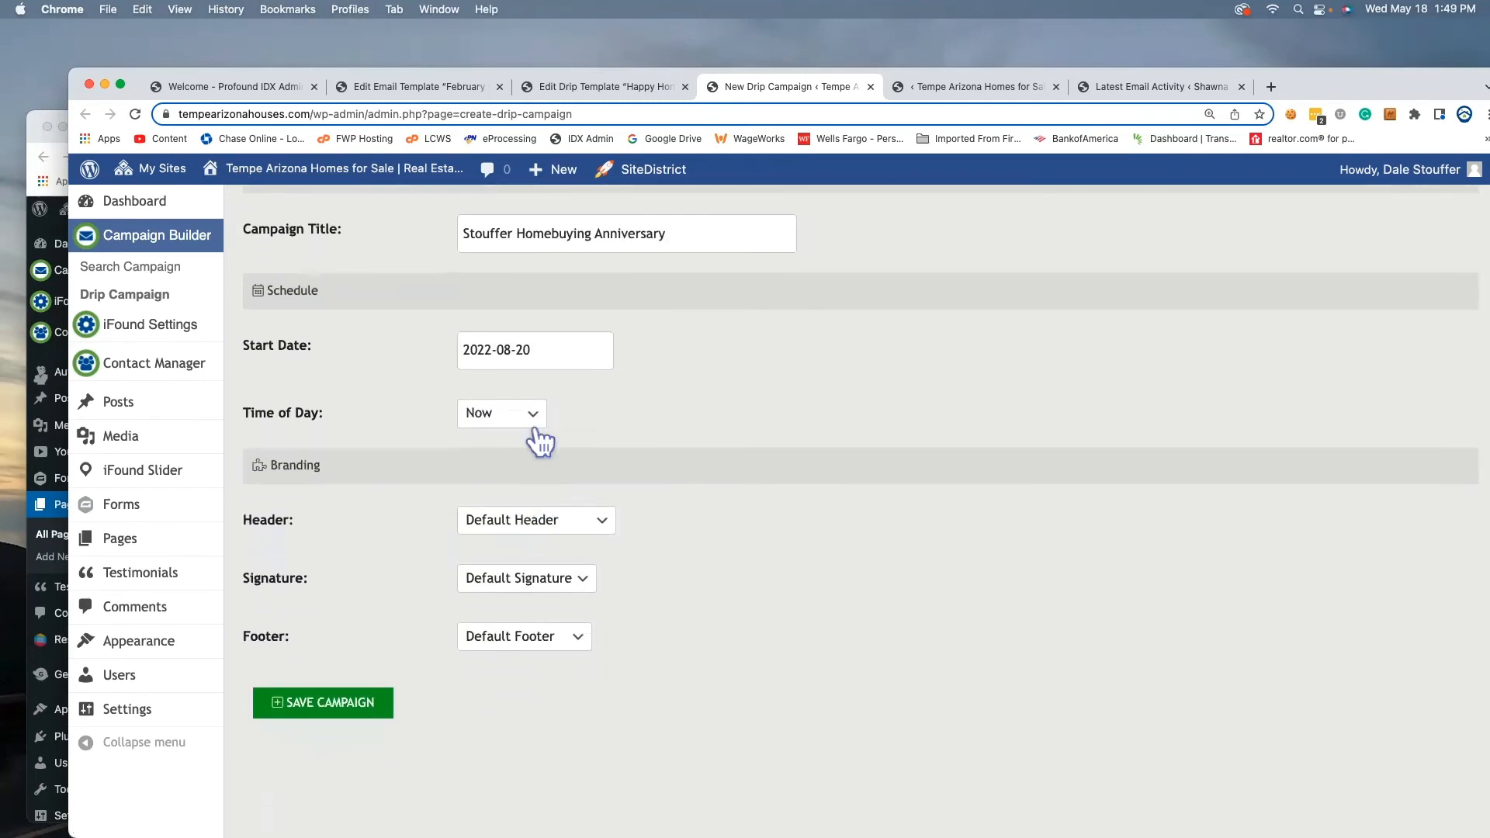
click(508, 416)
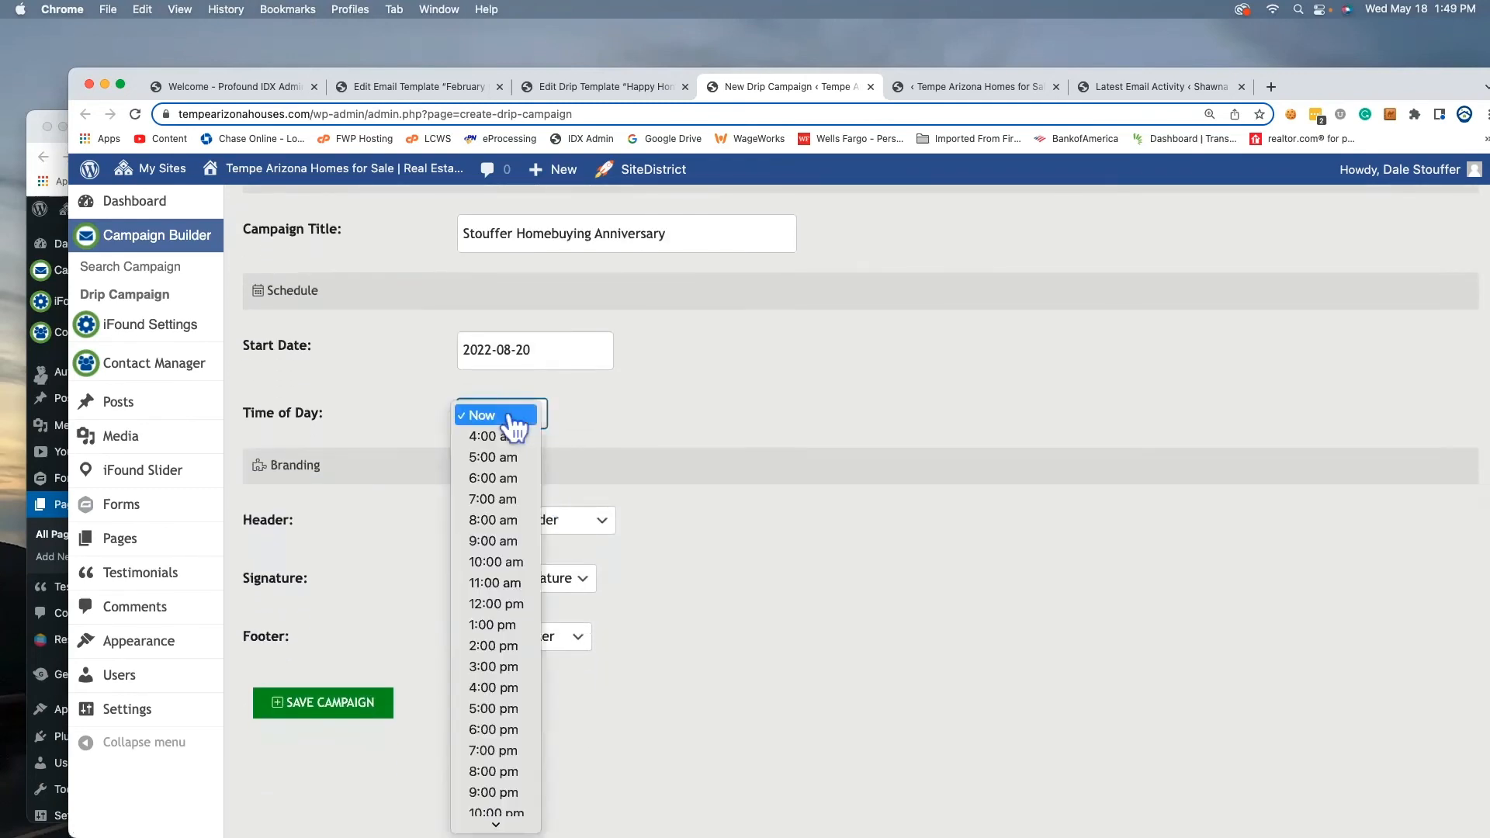
click(495, 520)
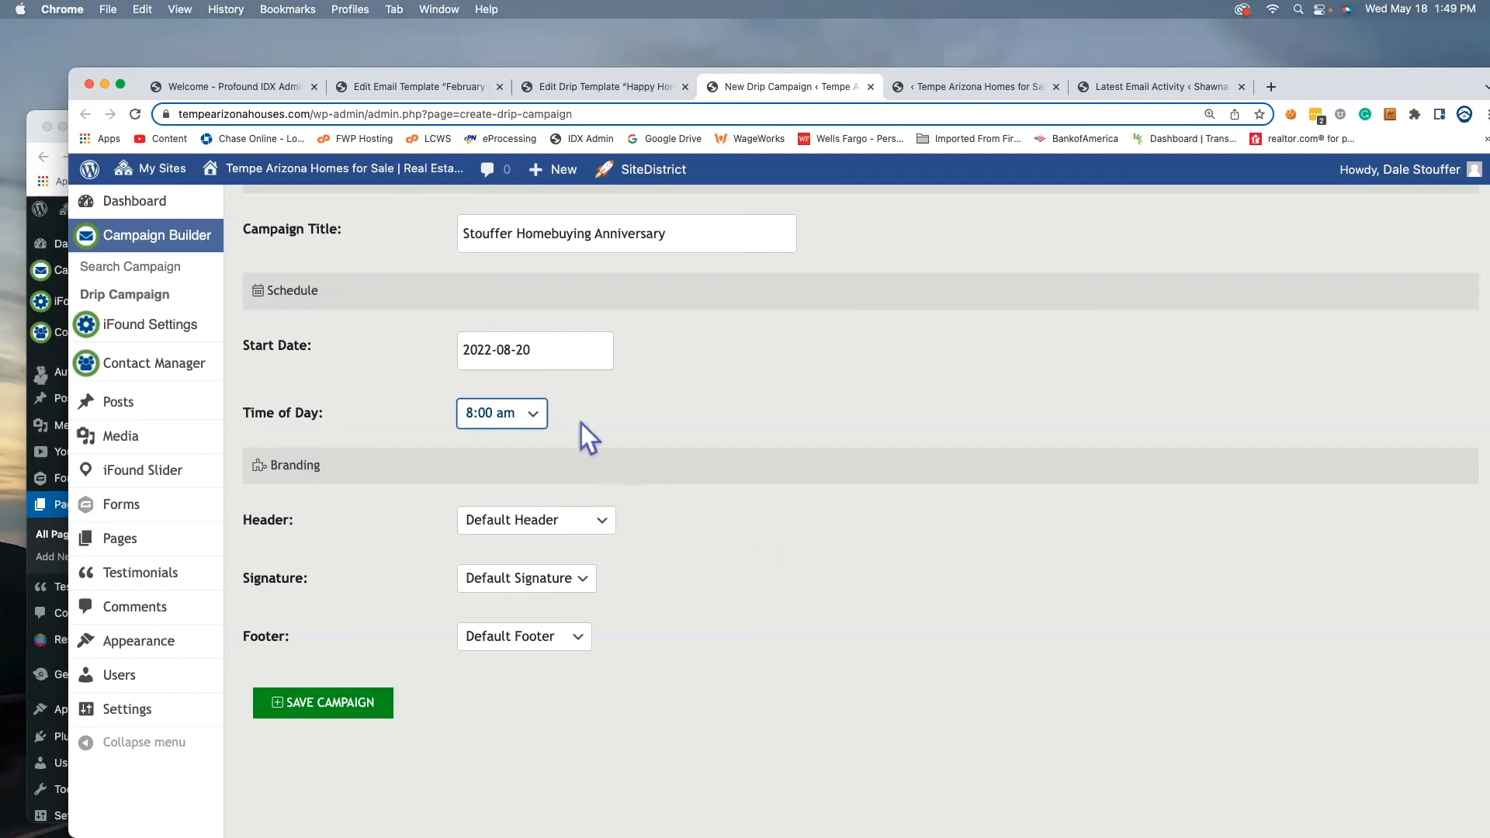
- Open the drip templates list in a new browser tab and open Happy Home Buying Anniversary there for editing
mouse_move(130, 373)
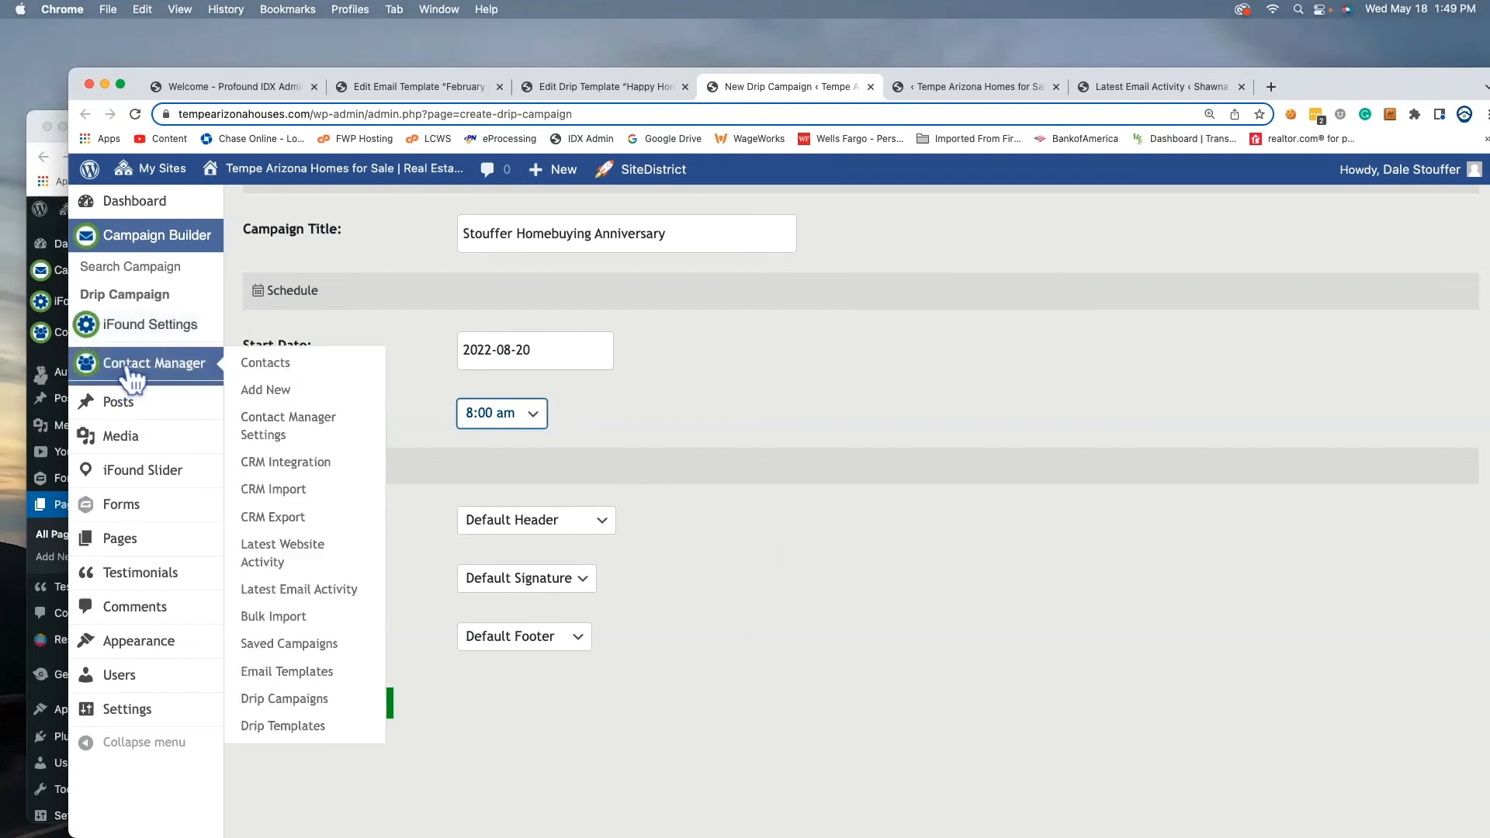
right_click(270, 729)
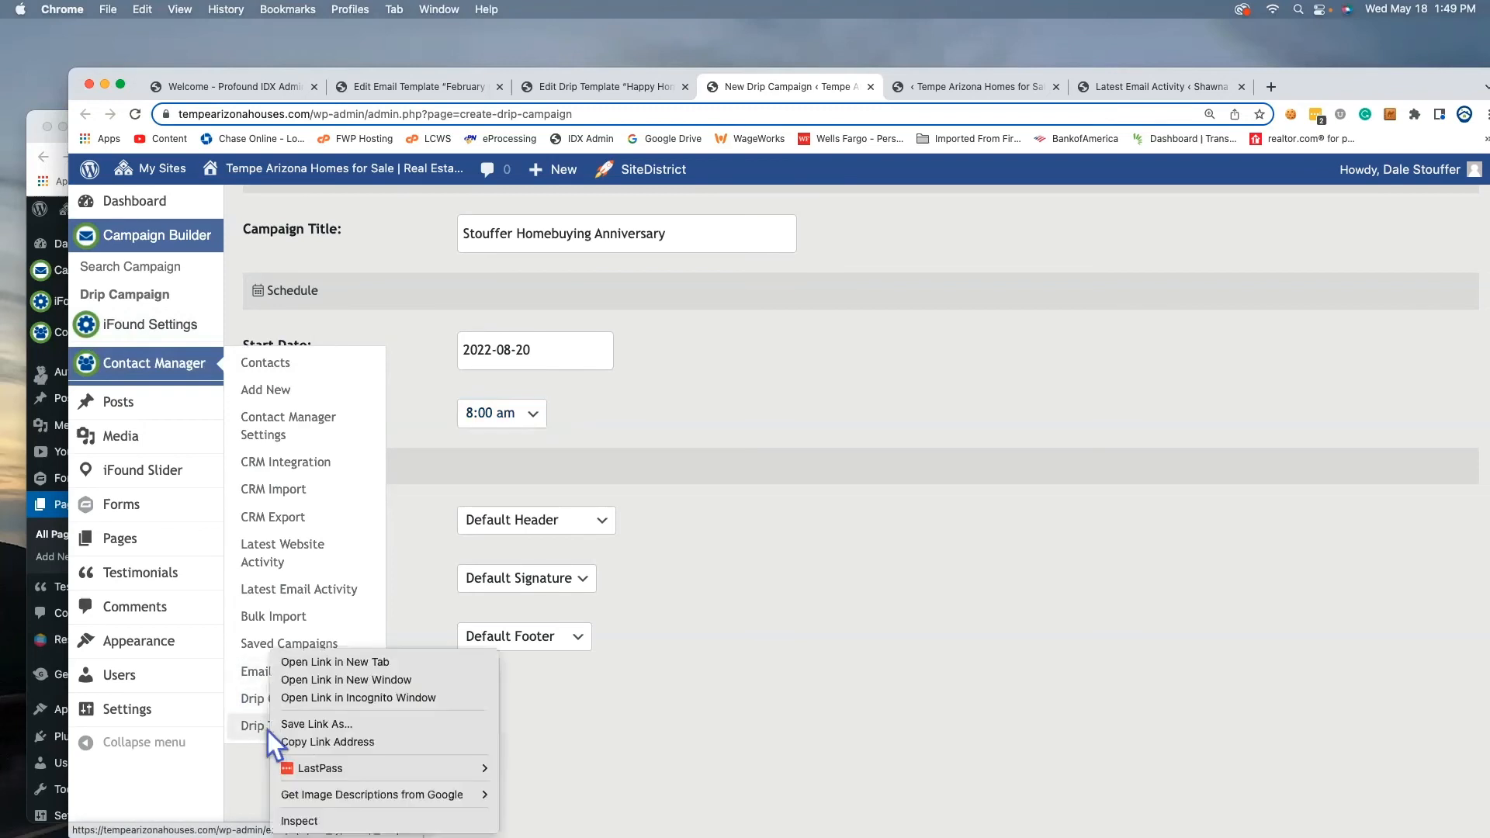
click(325, 657)
click(932, 88)
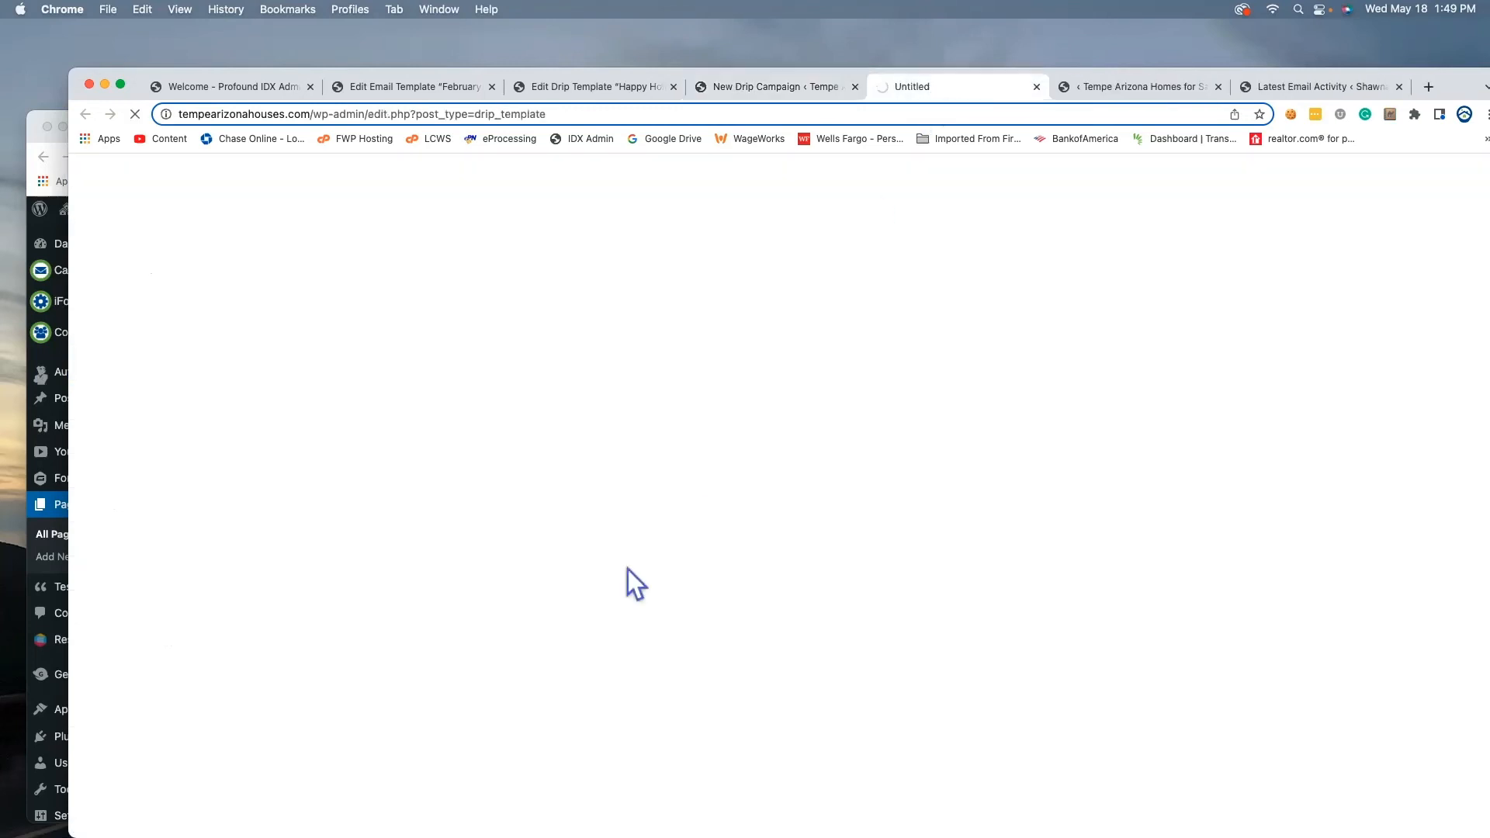
scroll(617, 605, down, 5)
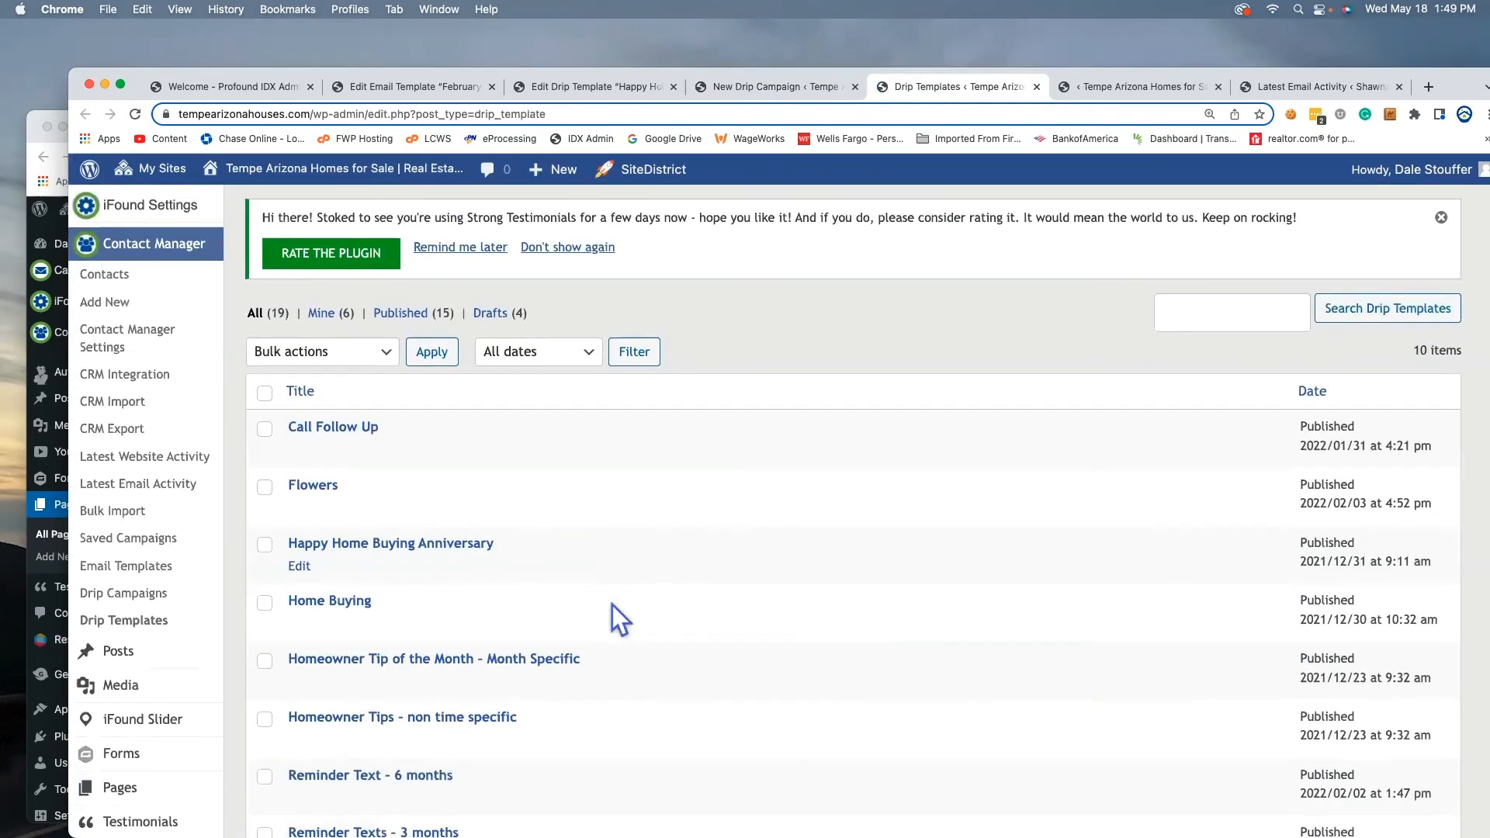
click(300, 419)
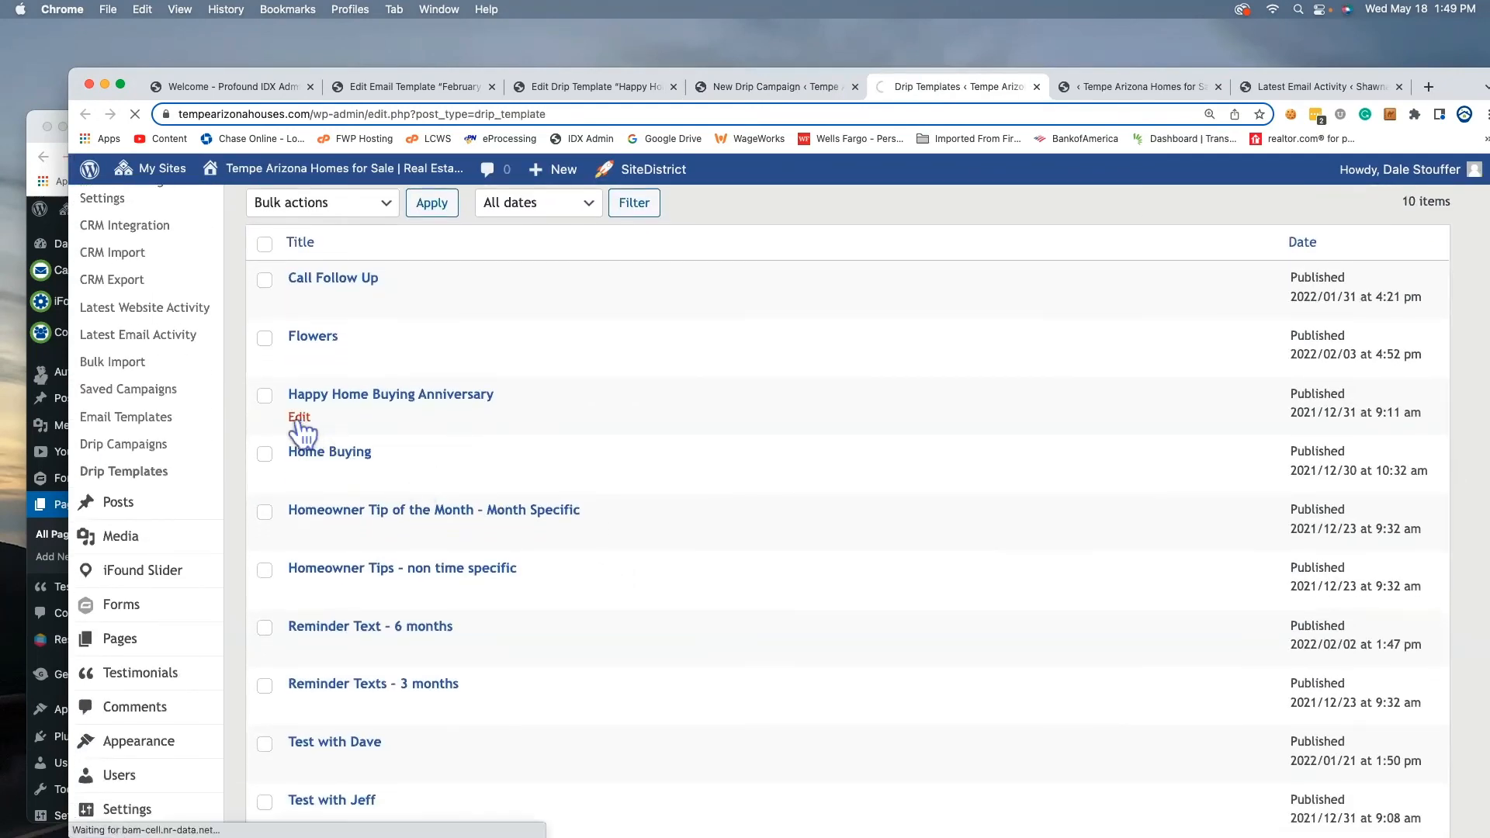
scroll(662, 528, down, 2)
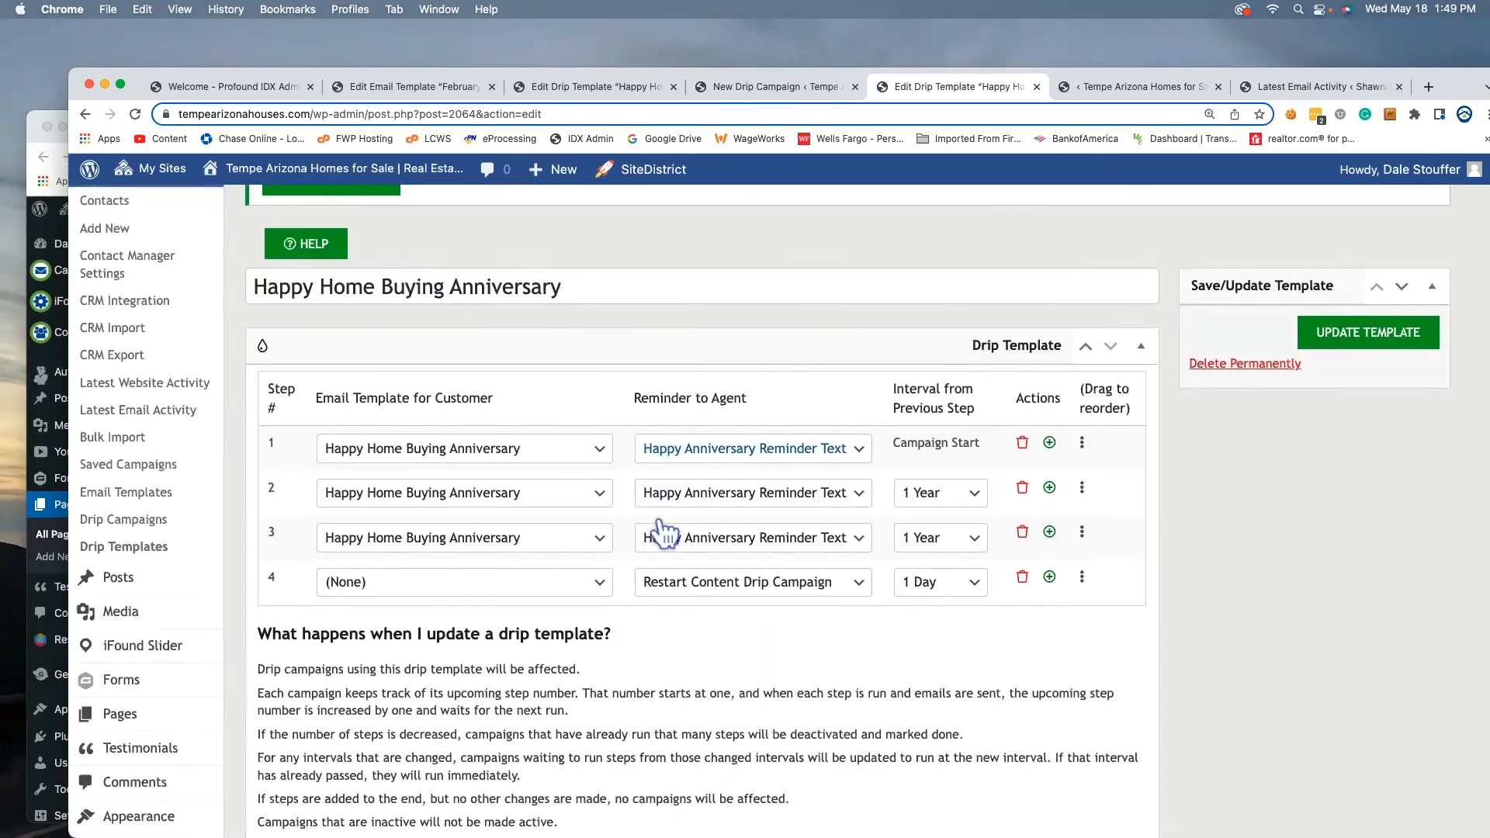
- Insert a new step after step 1 of the drip template and set its agent reminder to Reminder Text
click(1049, 433)
click(820, 489)
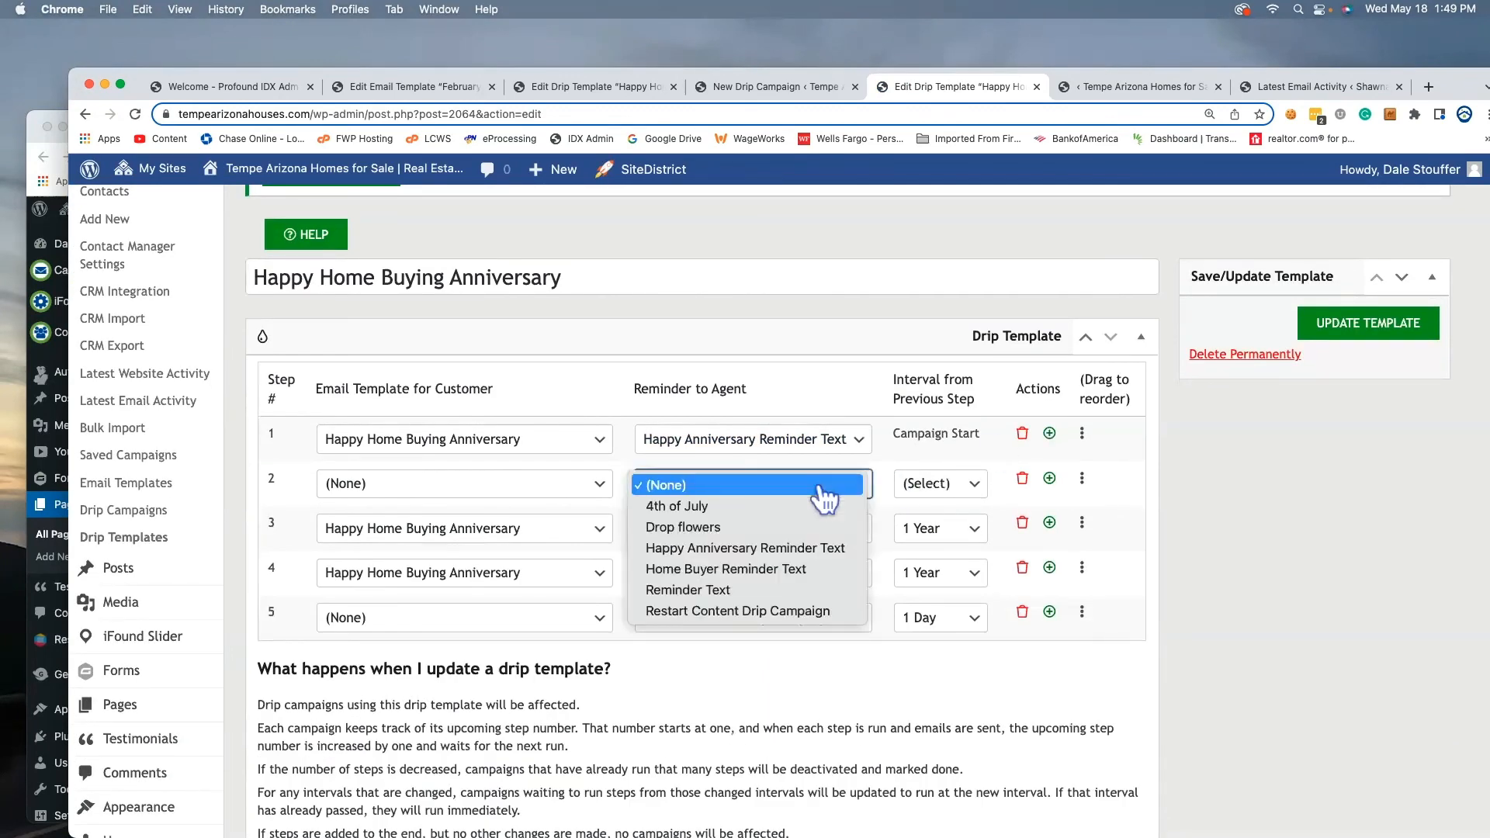
click(771, 592)
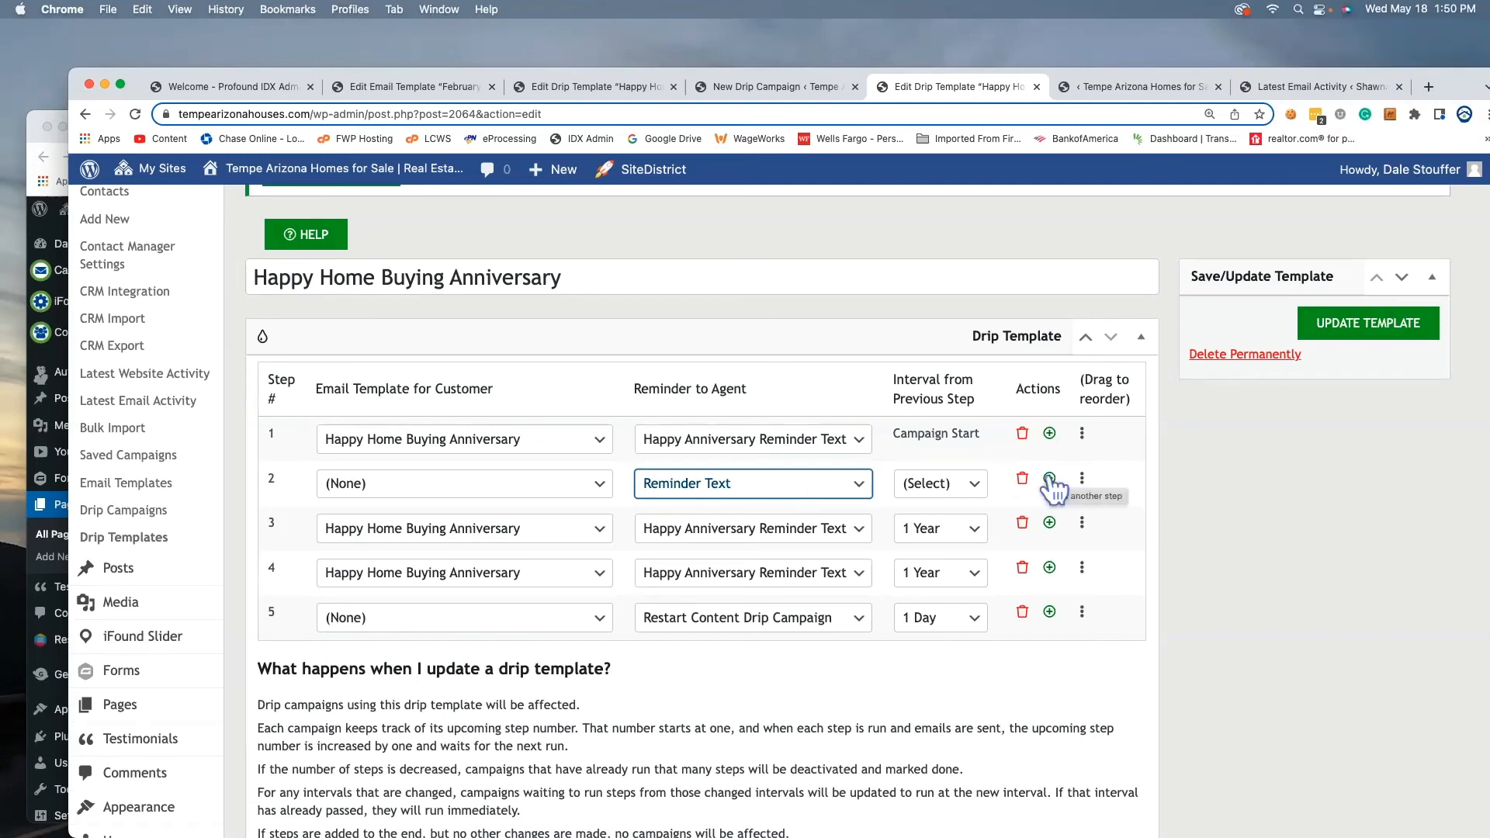
- Try moving the Reminder Text step ahead of the first anniversary step, with a 5 Days interval between them
click(934, 485)
click(934, 508)
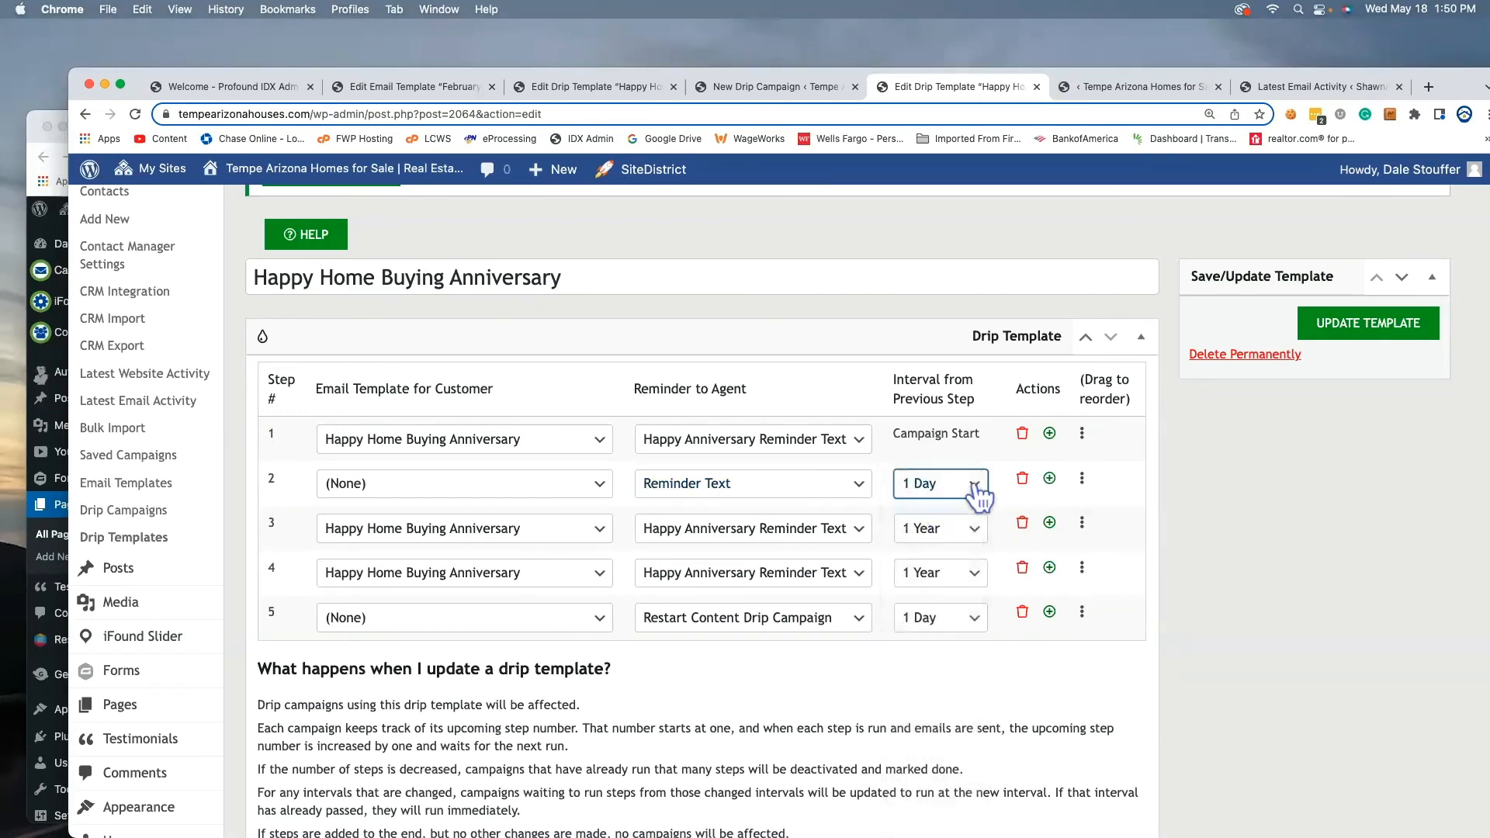
drag(1080, 479, 1082, 439)
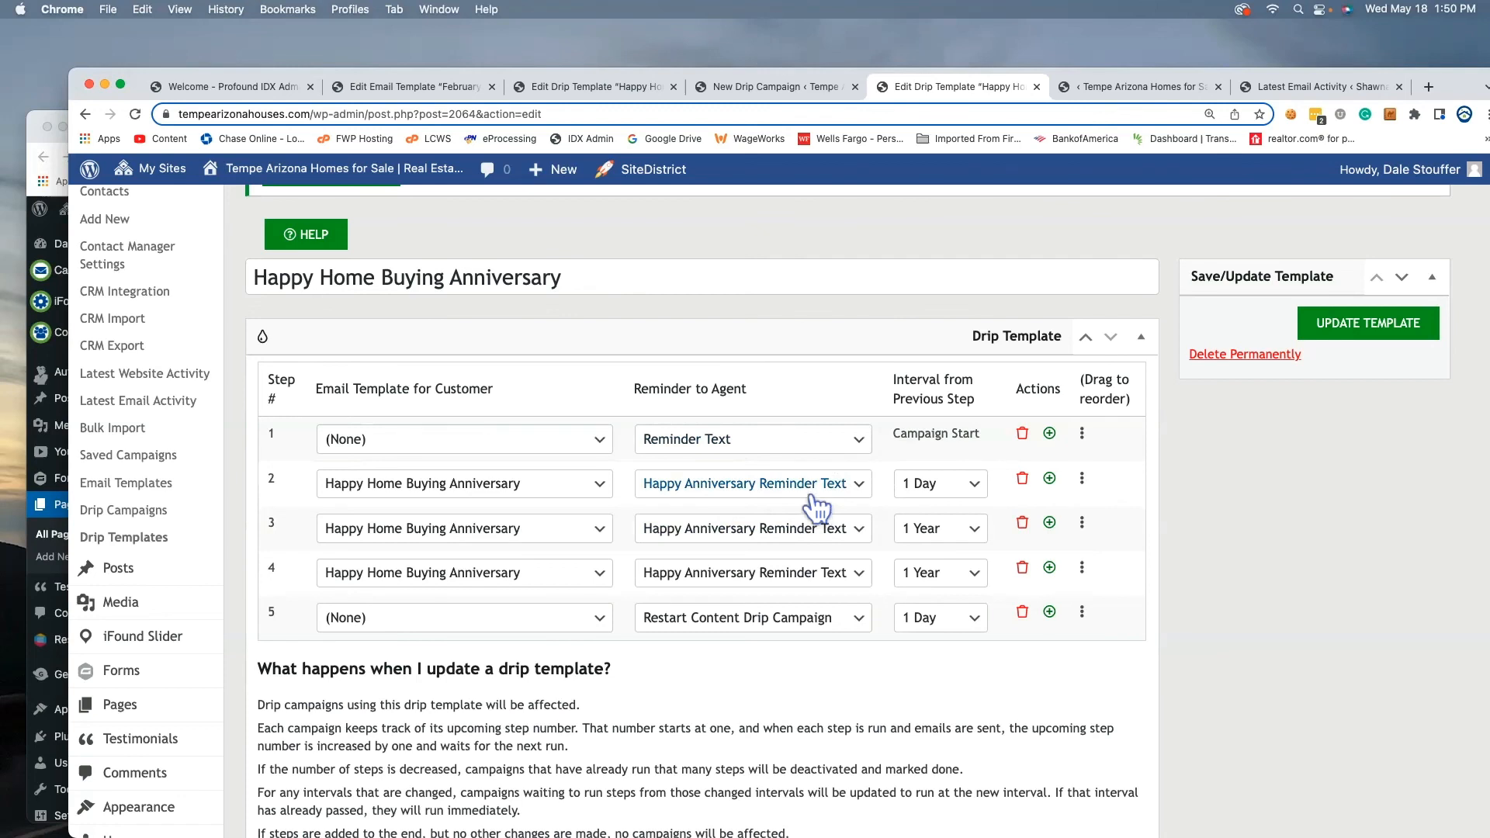
click(976, 492)
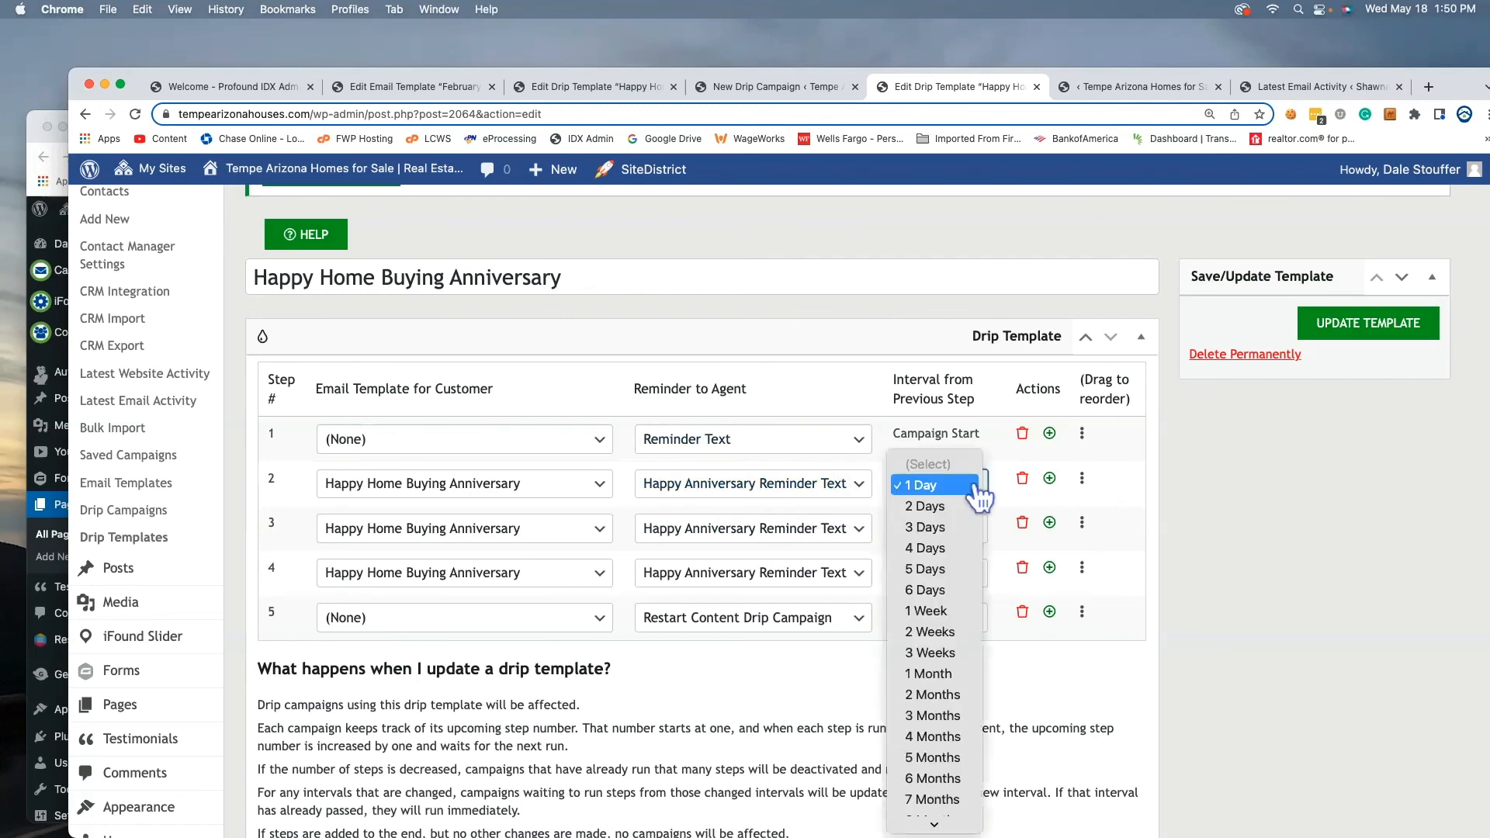
click(943, 569)
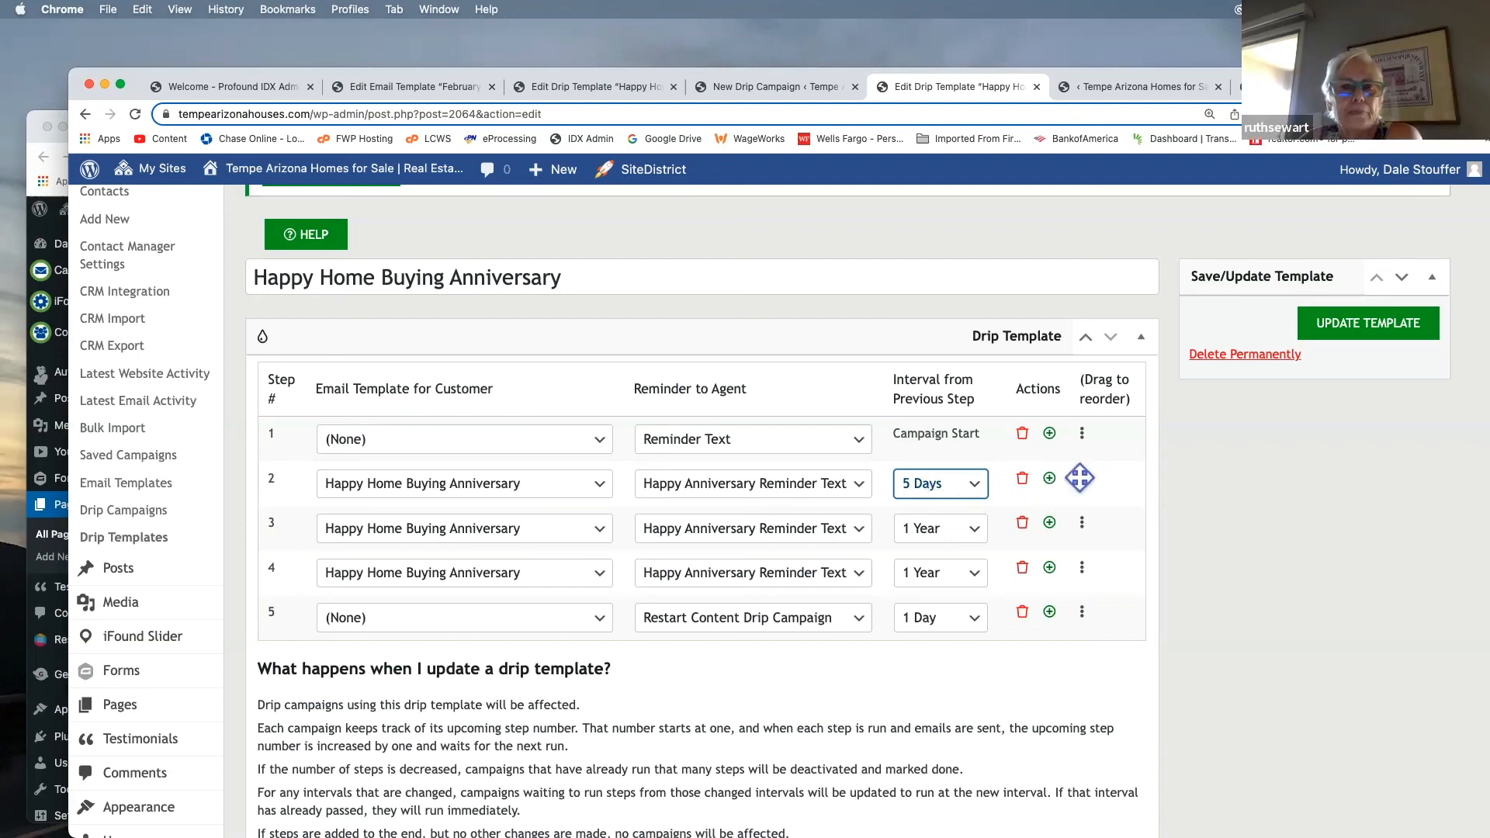
drag(1081, 476, 1082, 435)
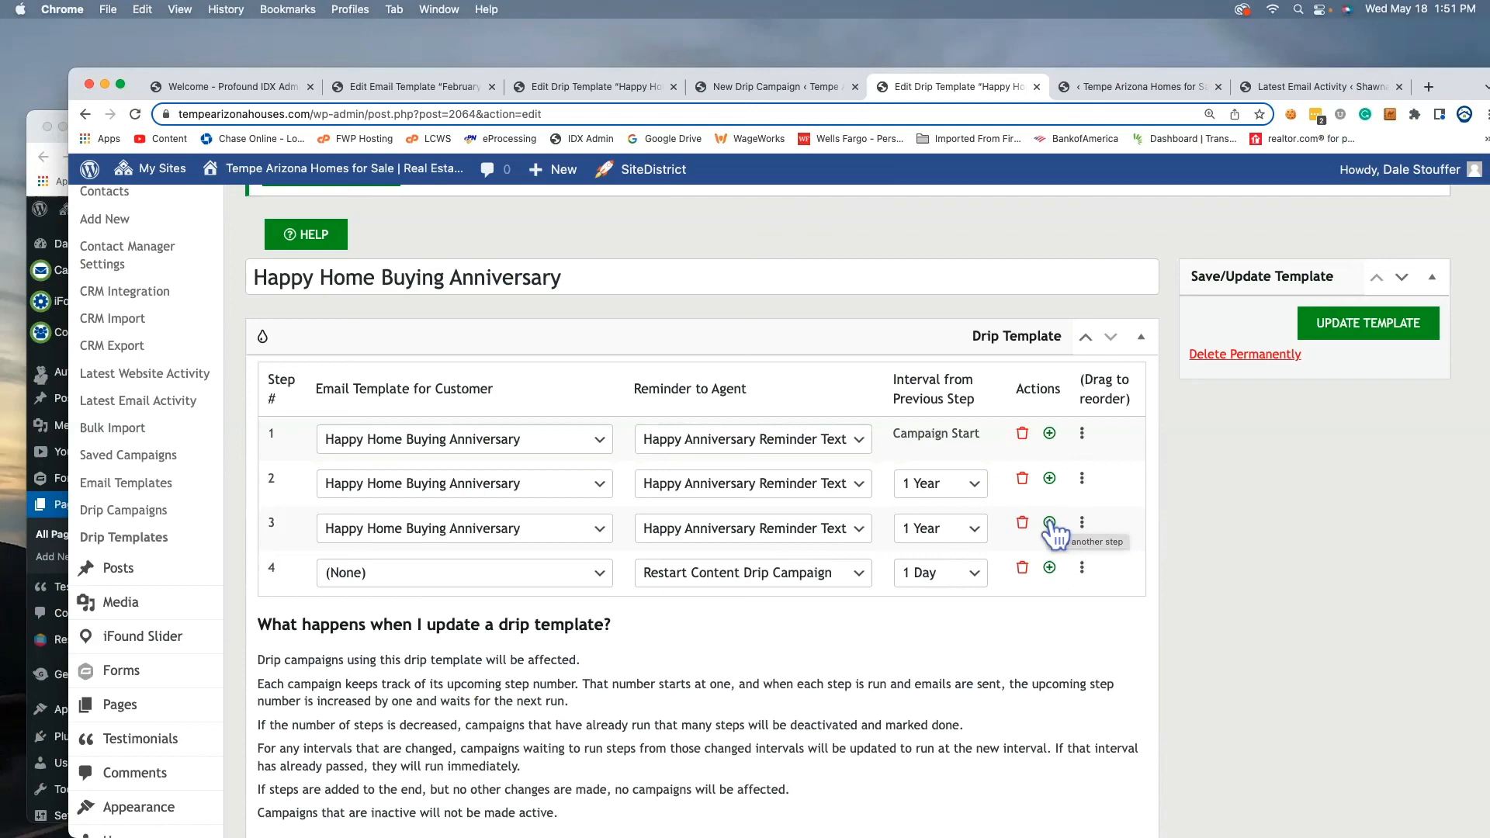
- Insert two new steps after step 3 and set their customer email template to Happy Home Buying Anniversary
click(1050, 522)
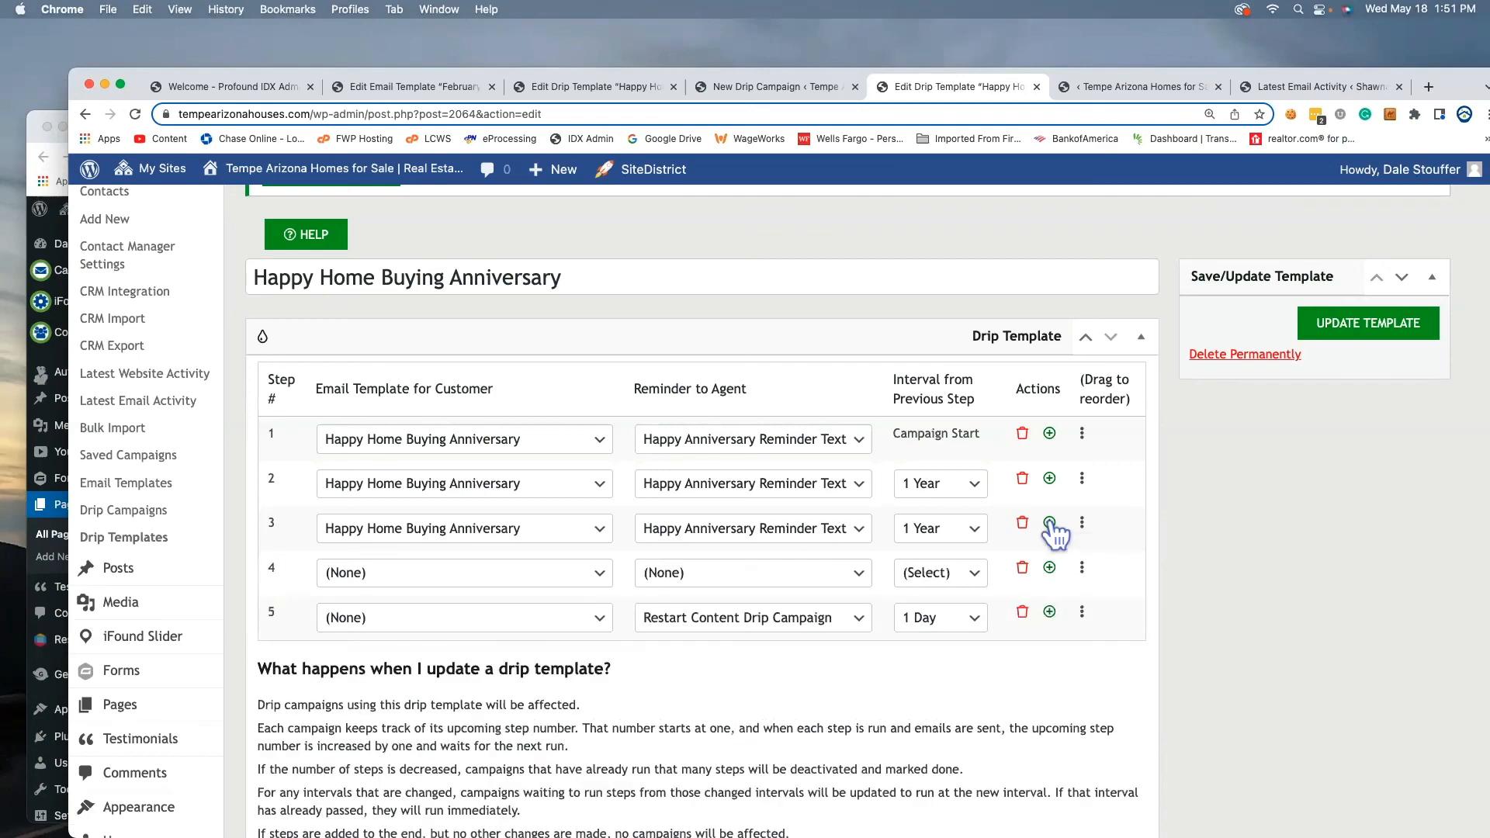
click(1050, 522)
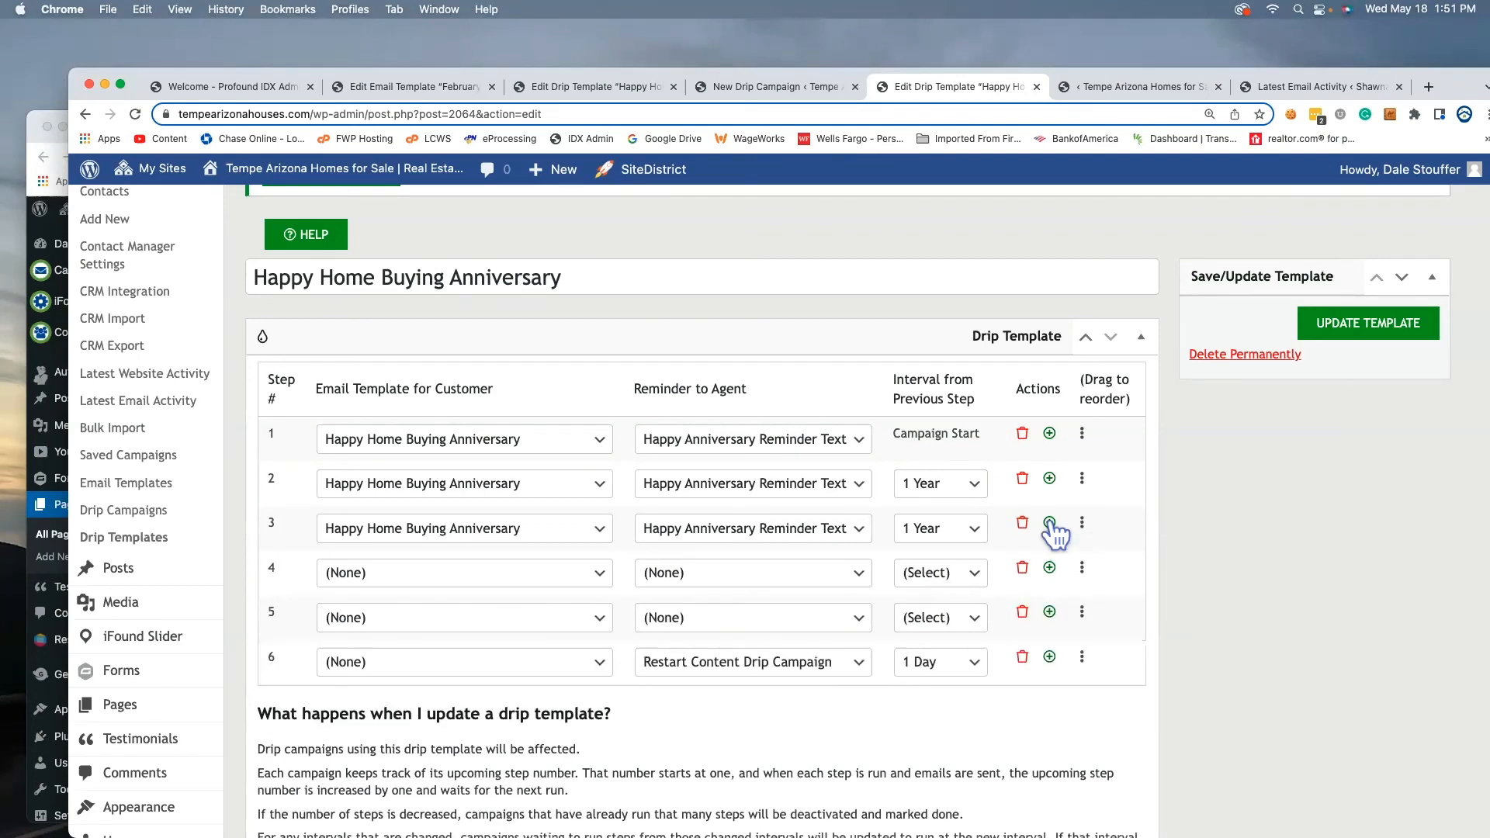
click(500, 578)
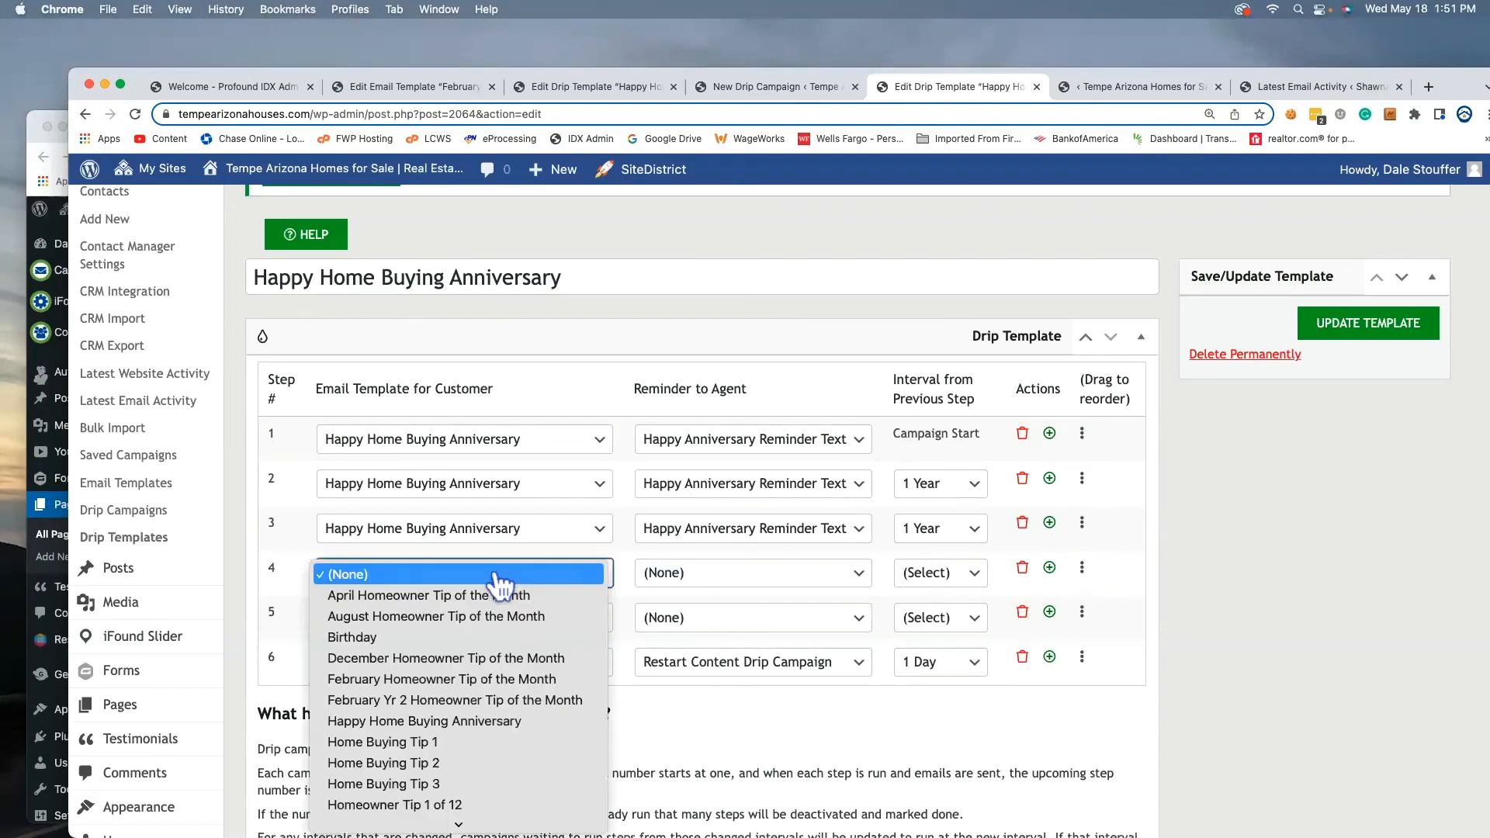
scroll(501, 615, down, 5)
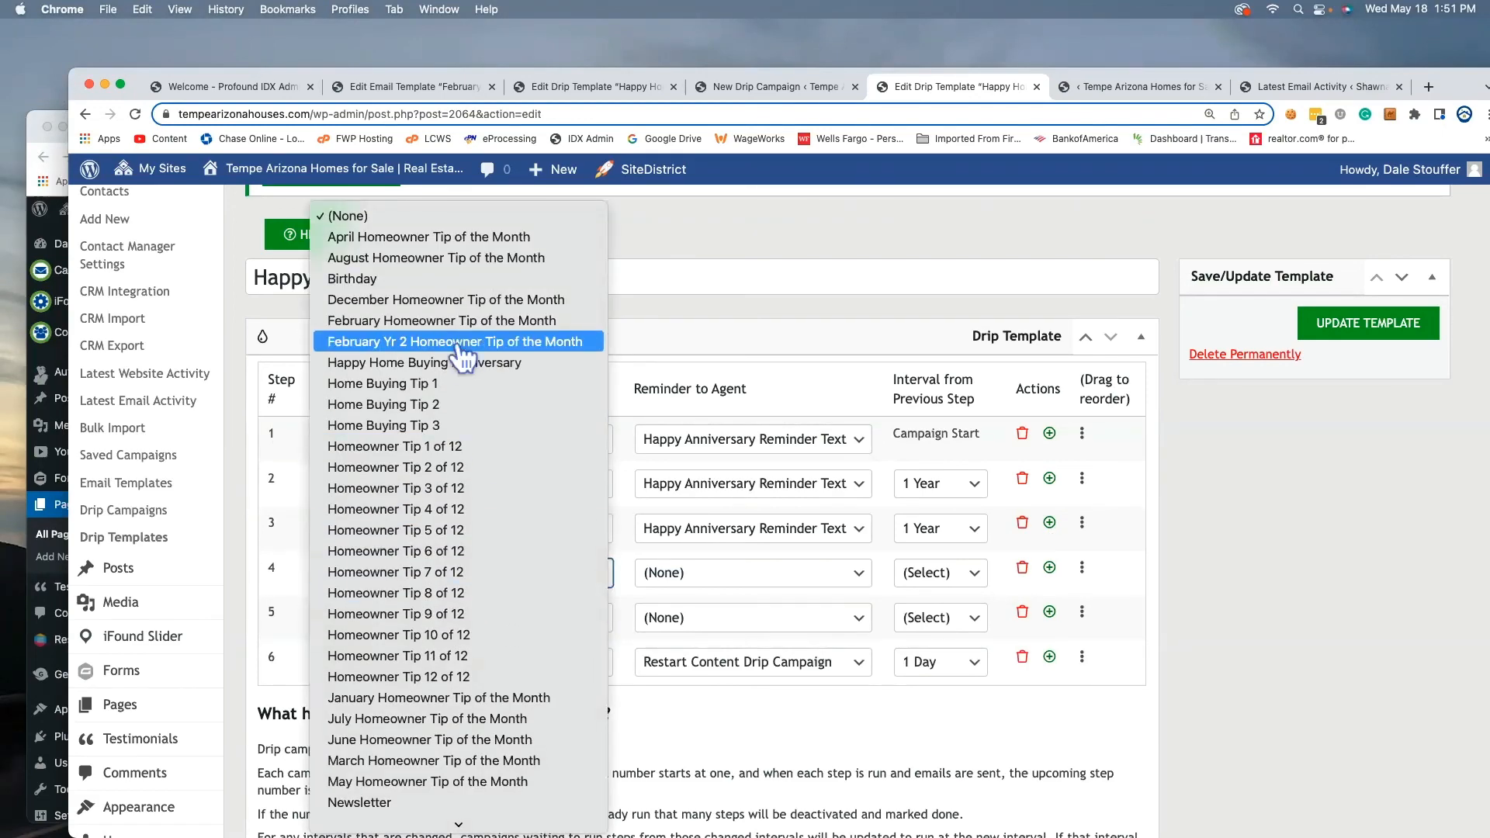
click(466, 365)
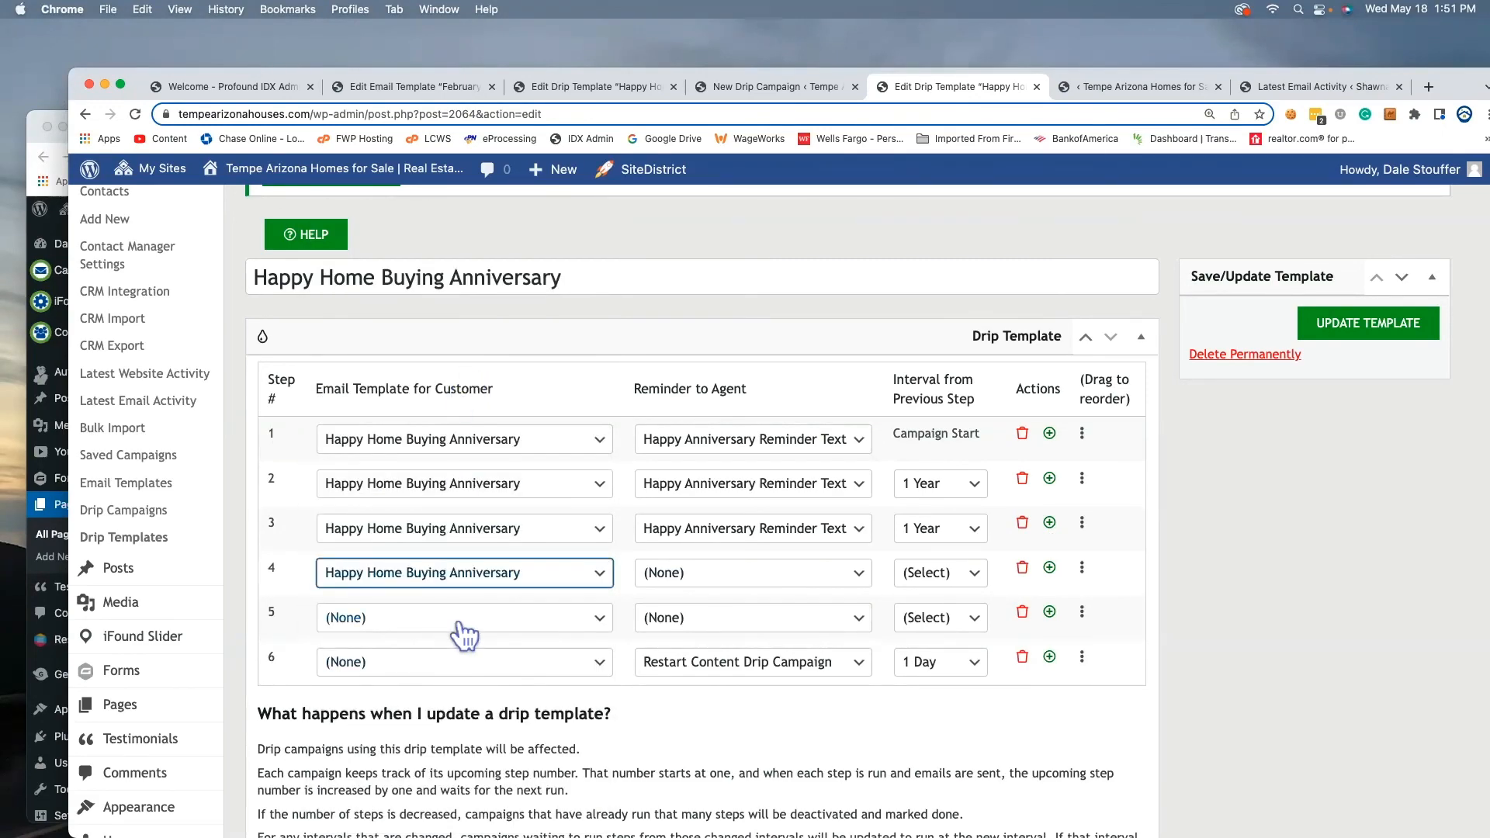
click(459, 621)
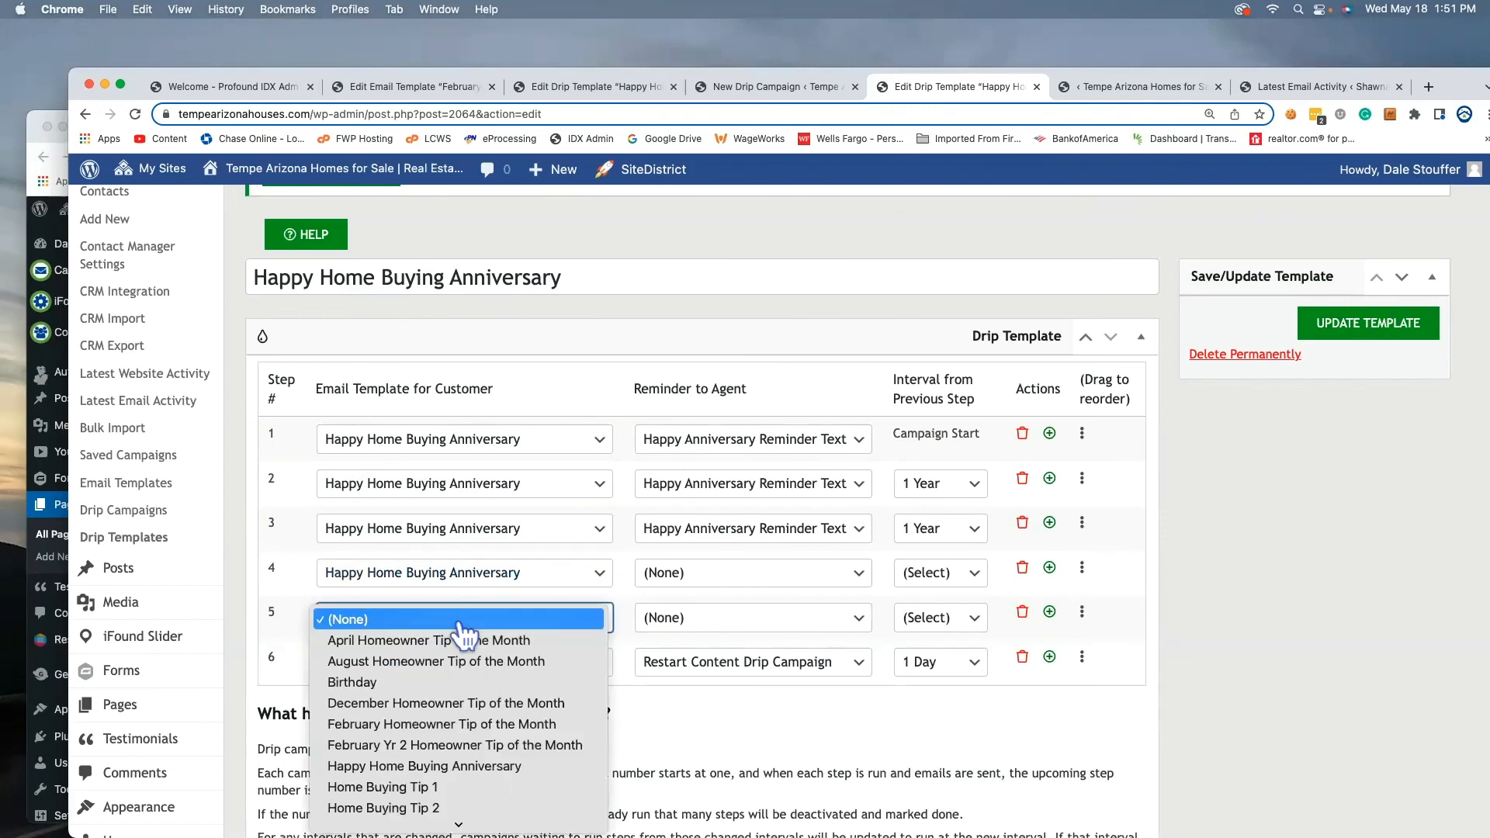
click(483, 766)
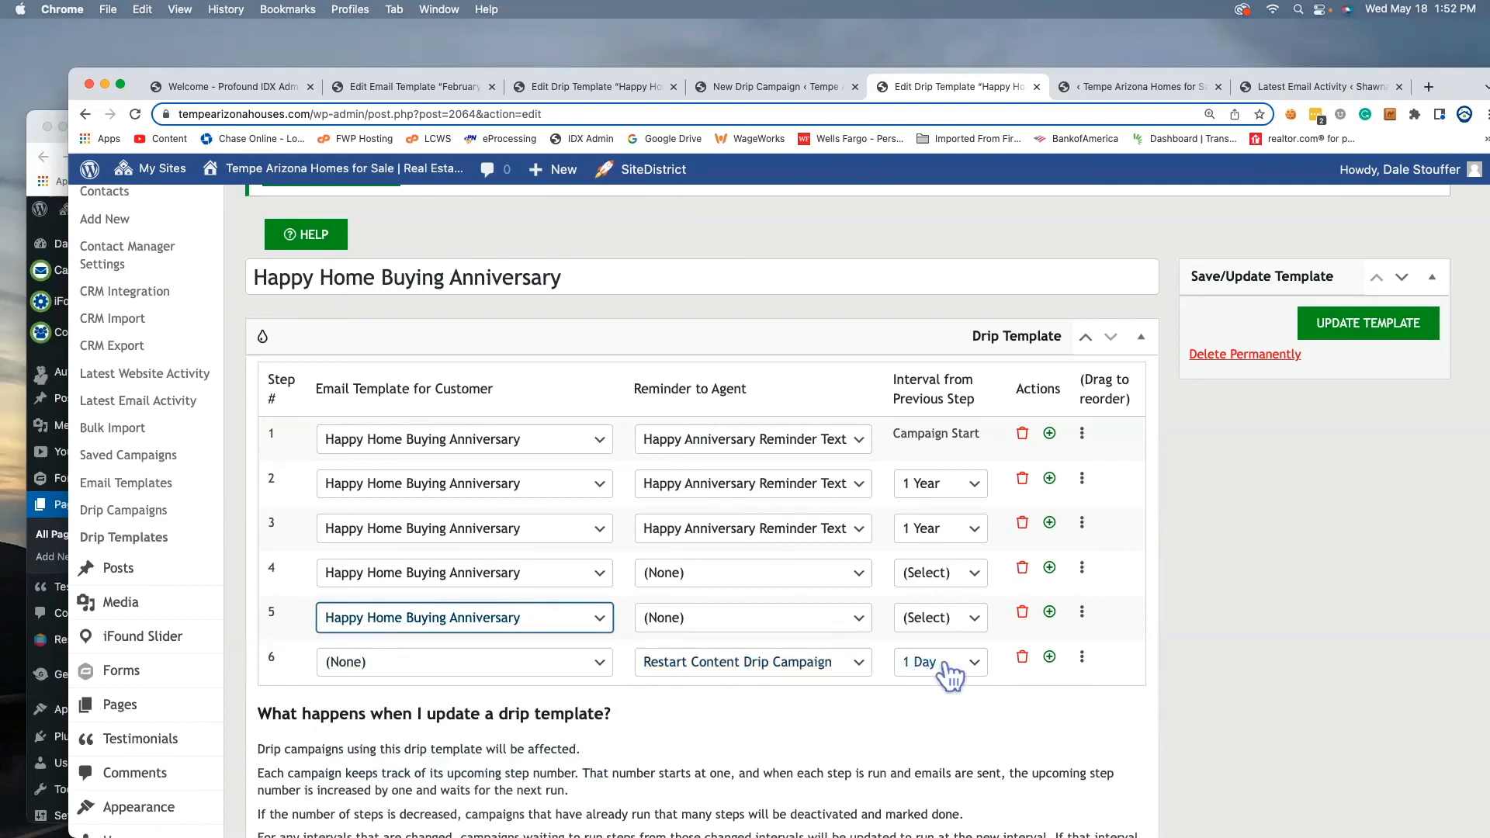
- Set the agent reminder of steps 4 and 5 to Happy Anniversary Reminder Text
click(759, 594)
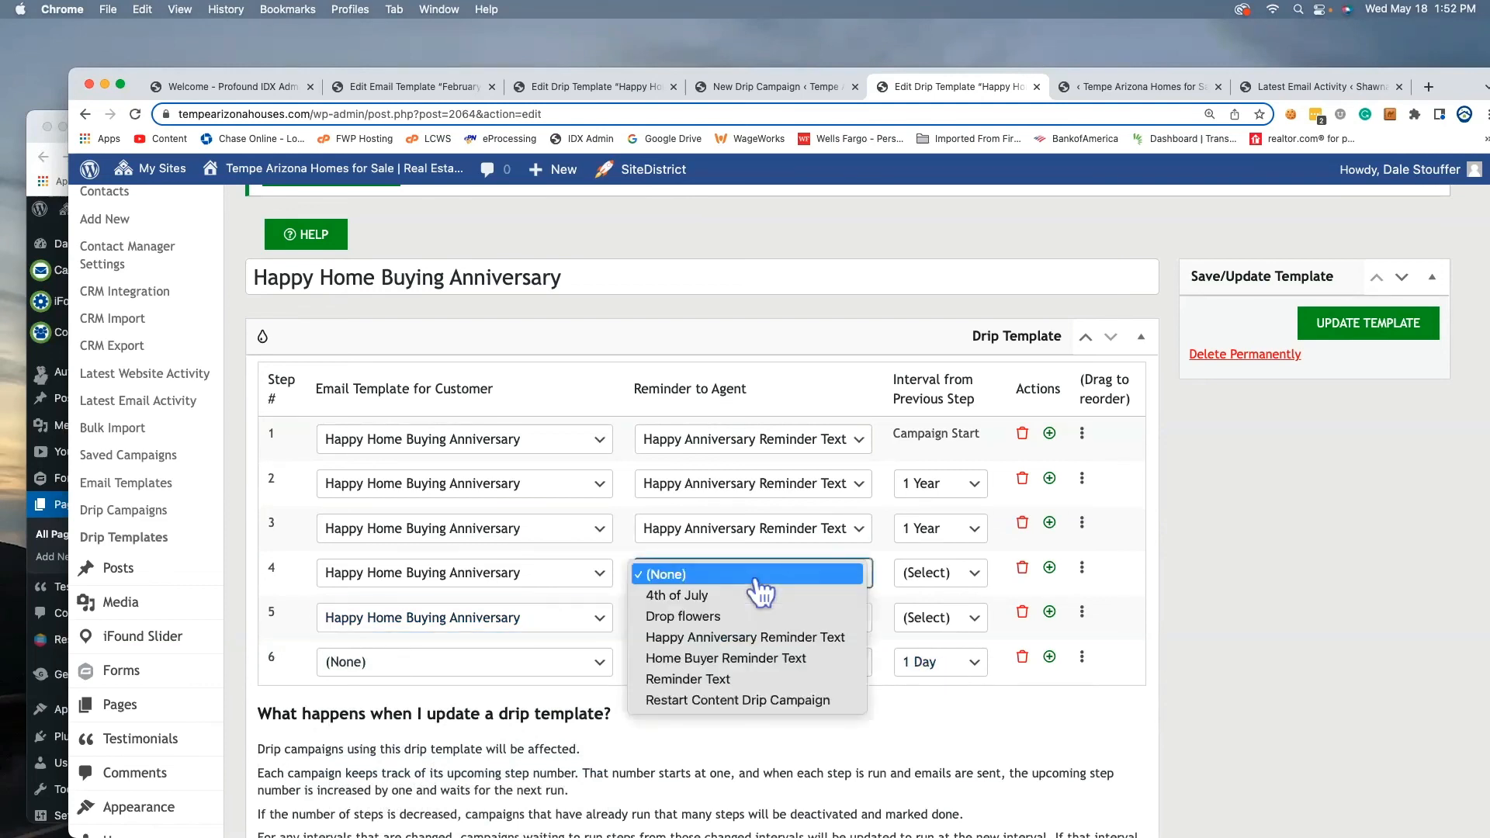
click(758, 638)
click(754, 621)
click(764, 685)
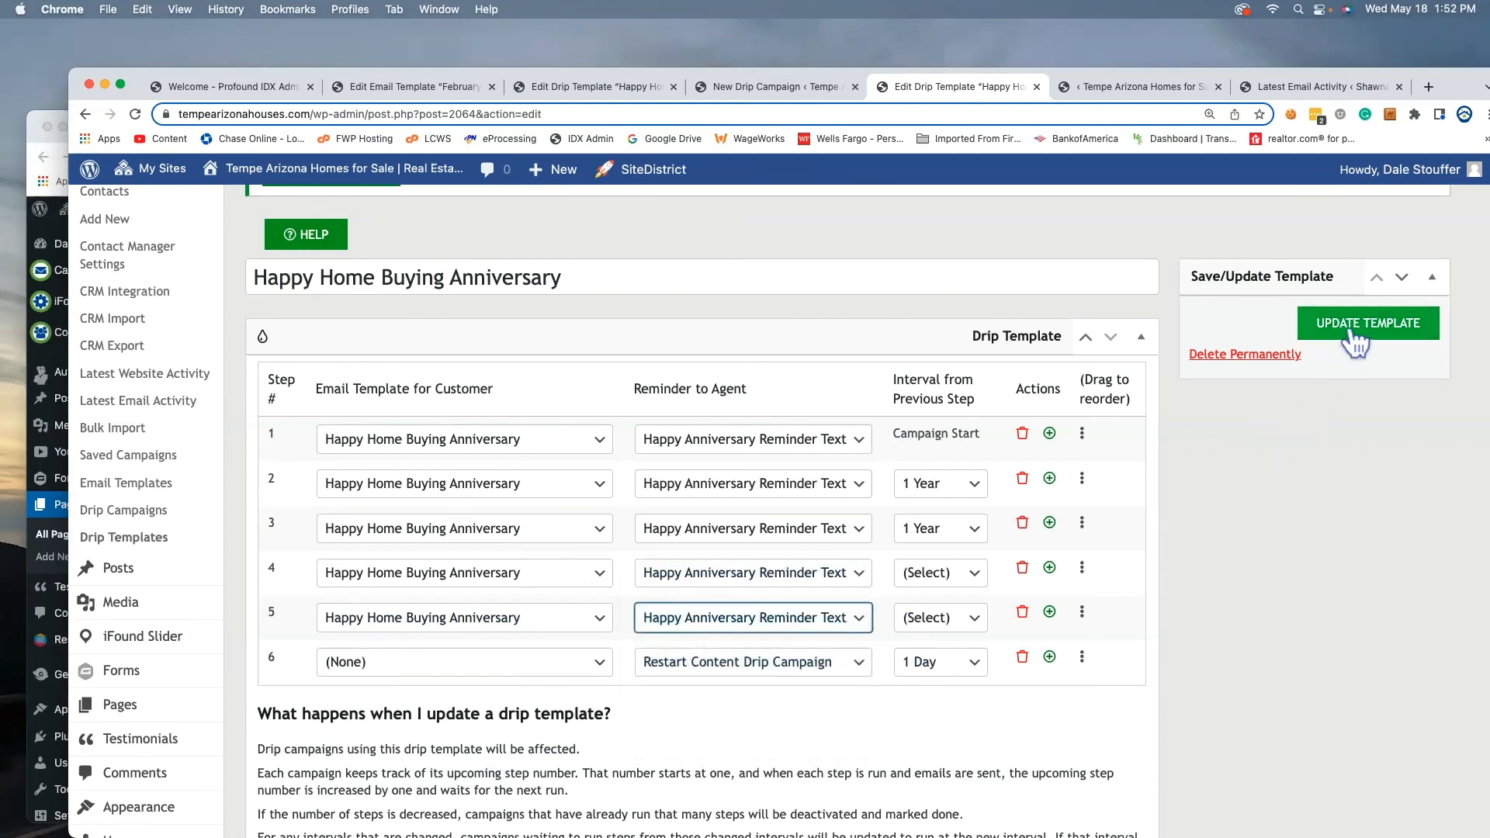
- Set the interval of steps 4 and 5 to 1 Year and save the updated drip template
click(938, 712)
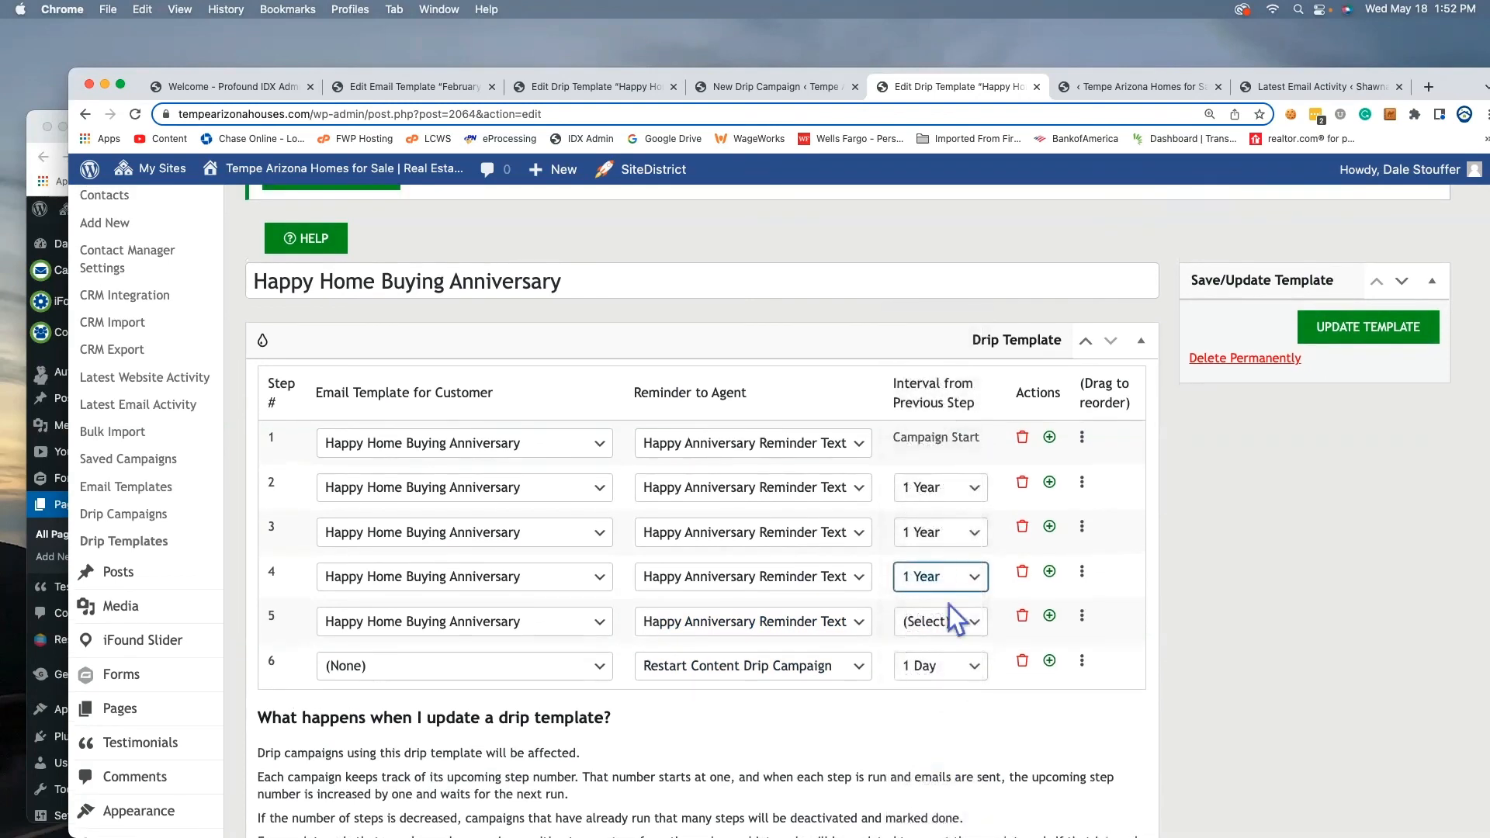
click(942, 622)
scroll(947, 649, down, 3)
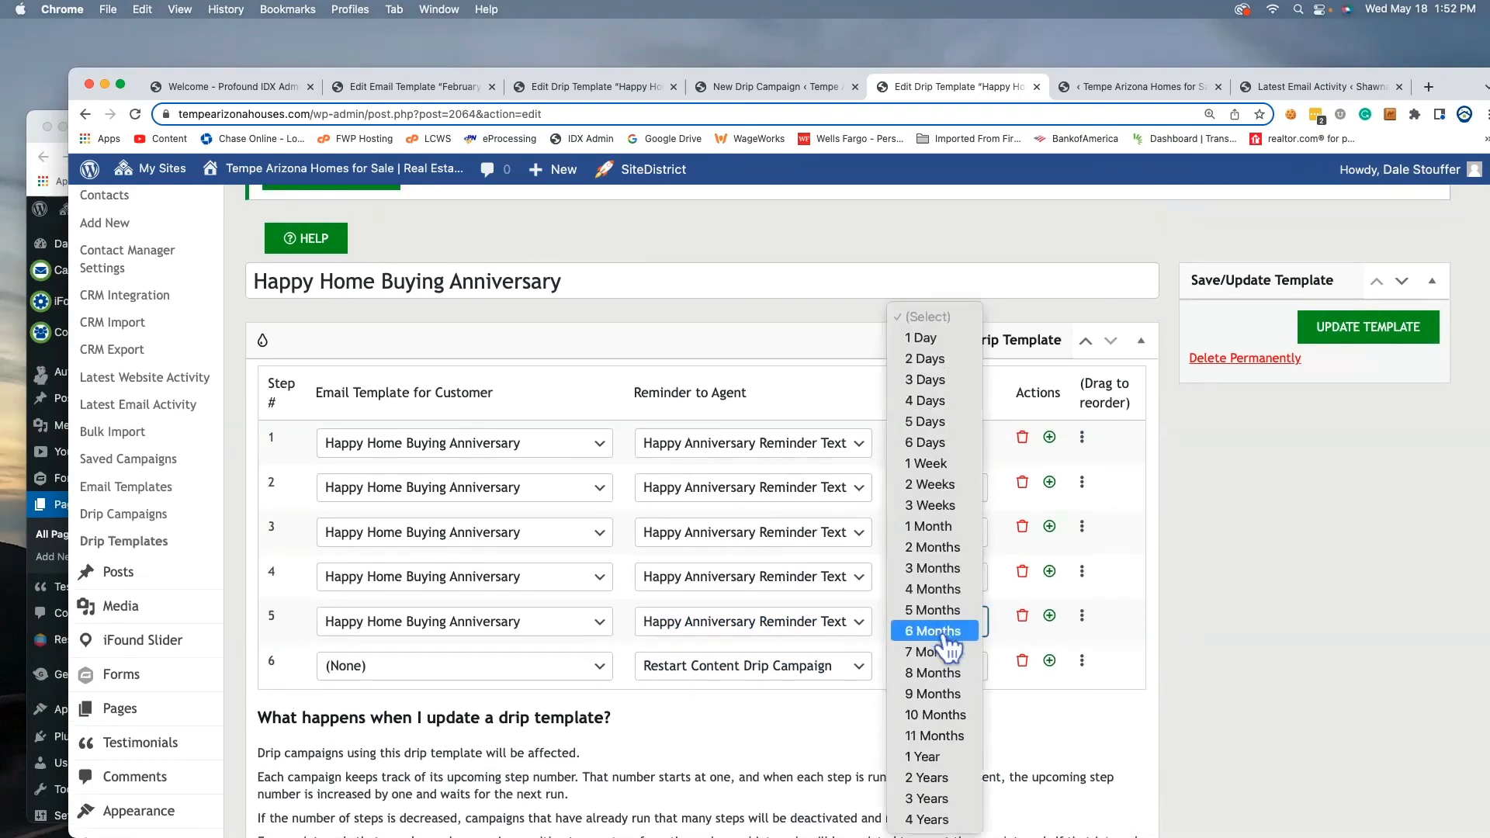
click(935, 752)
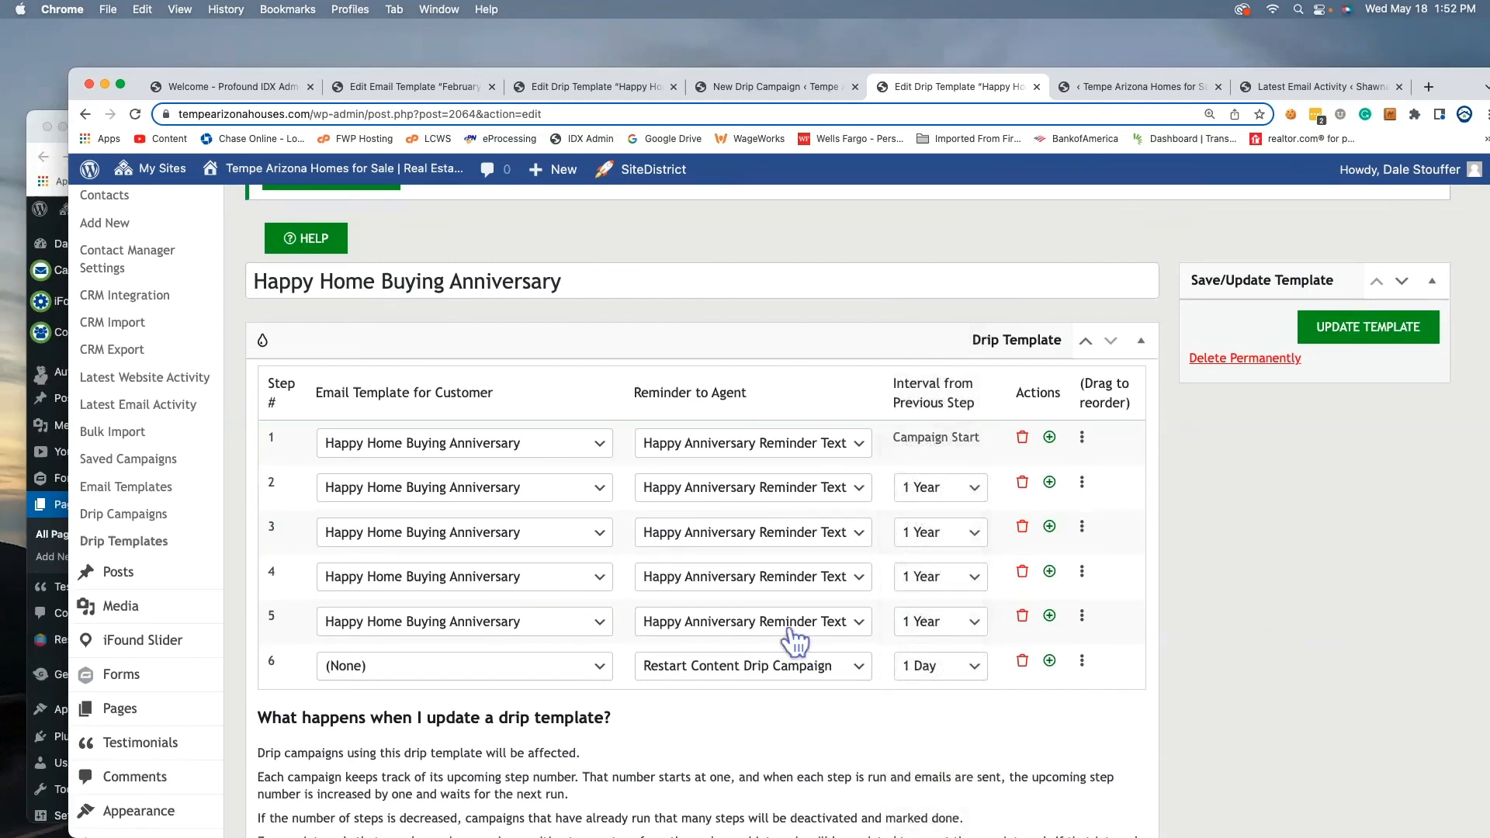
click(1368, 327)
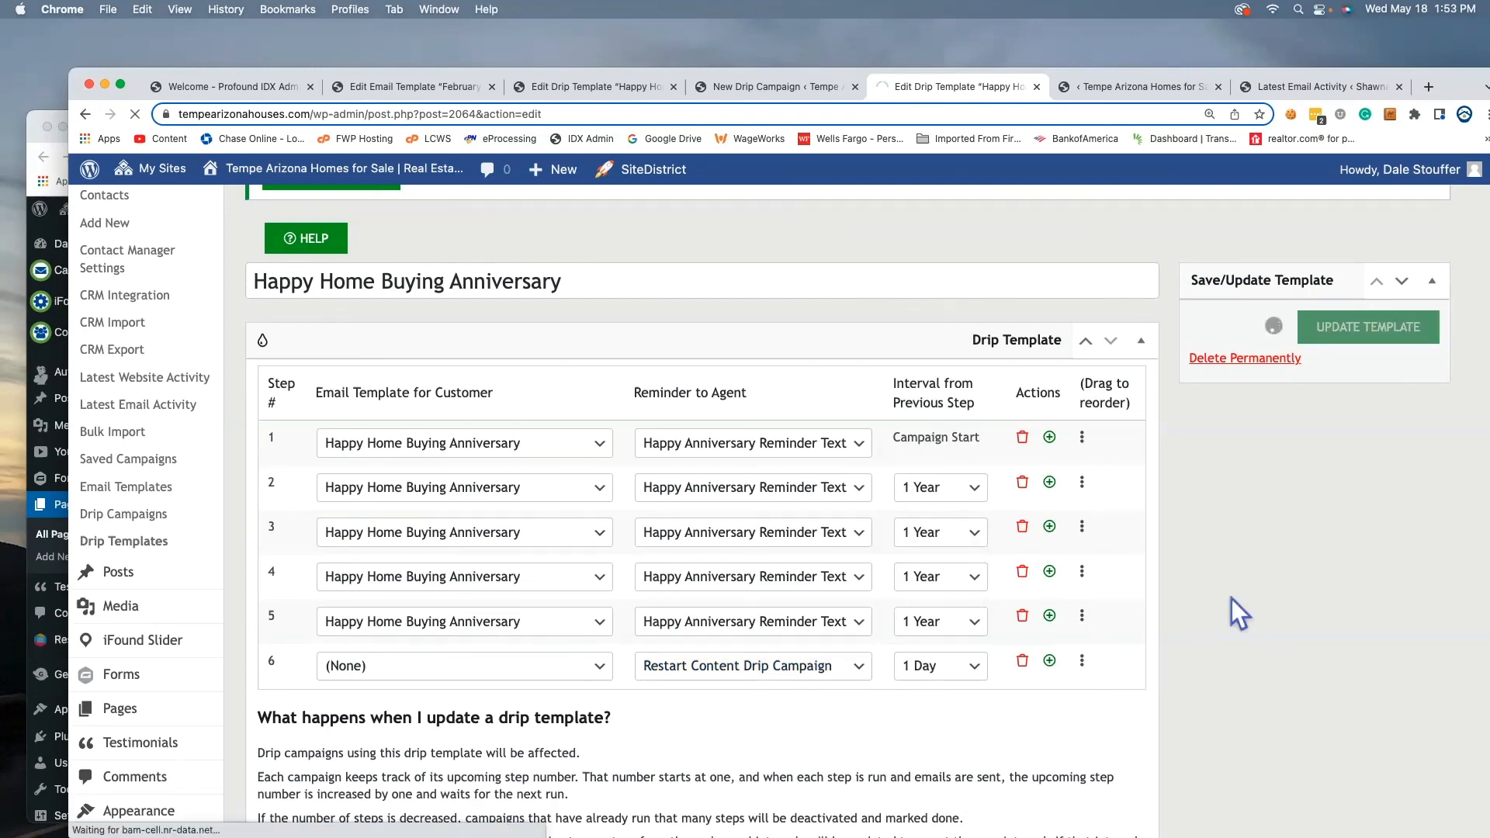